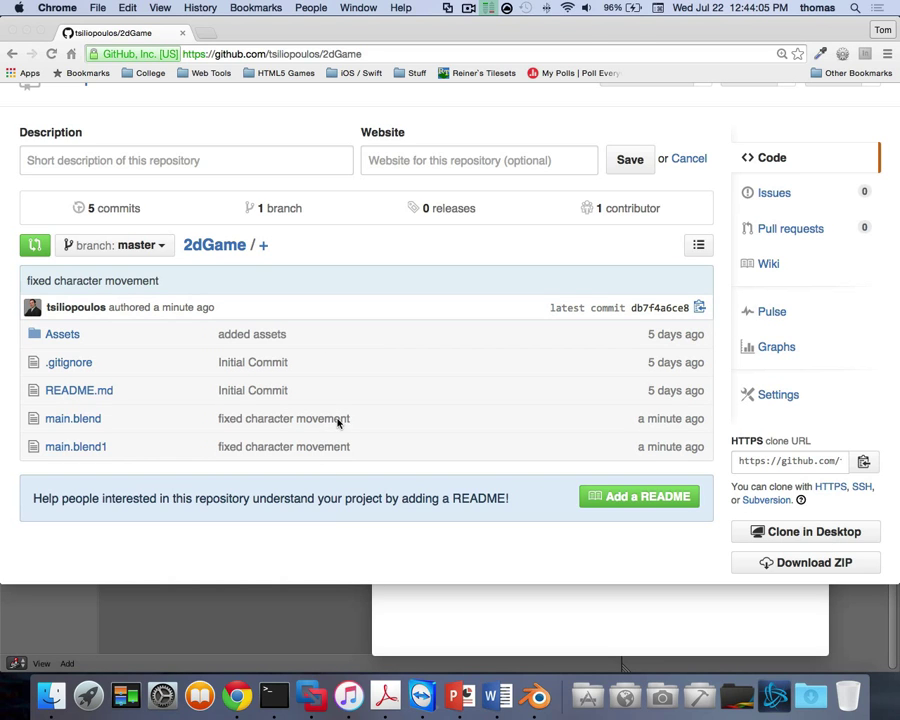
Step: Switch to Blender and enlarge the 3D viewport above the game logic area
{"action": "left_click", "coordinate": [345, 627]}
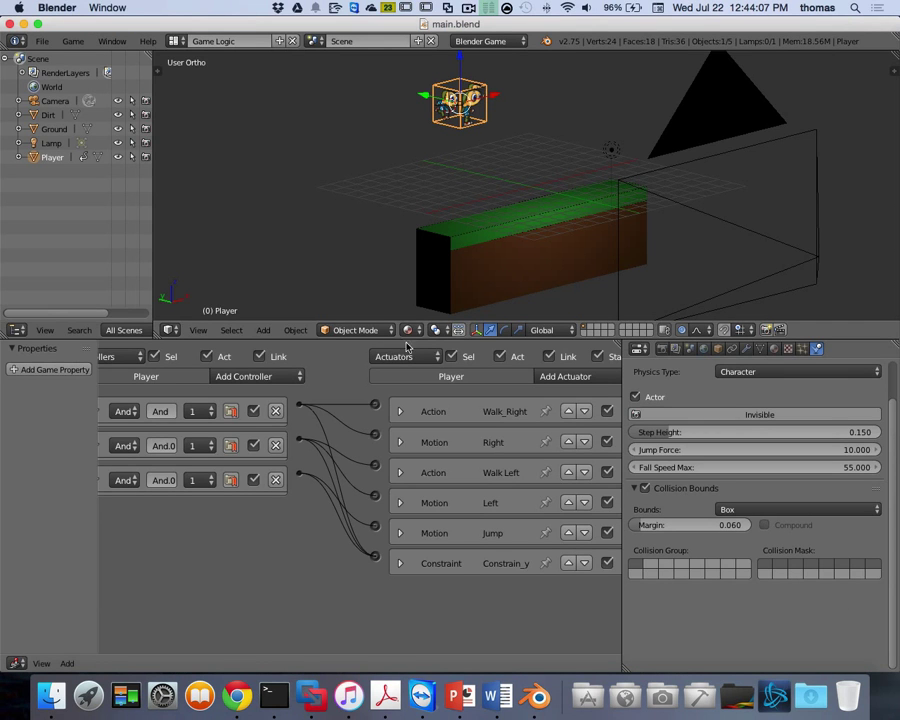
{"action": "left_click_drag", "start_coordinate": [407, 347], "coordinate": [333, 453]}
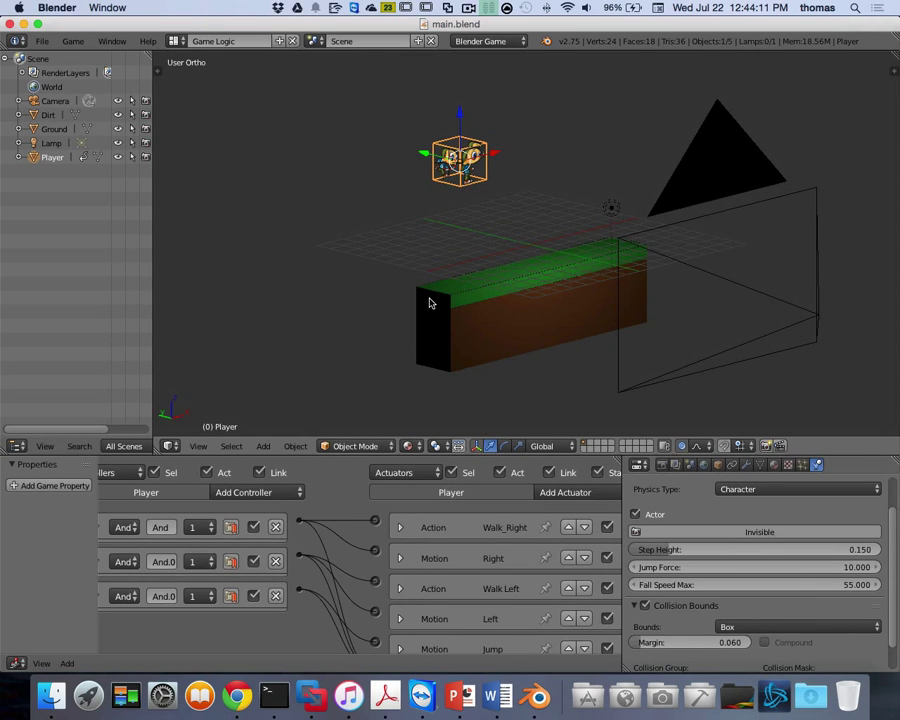
Step: Run the game from the camera view, test the player's walking in both directions and jumping, and end the run
{"action": "key", "text": "KP_0"}
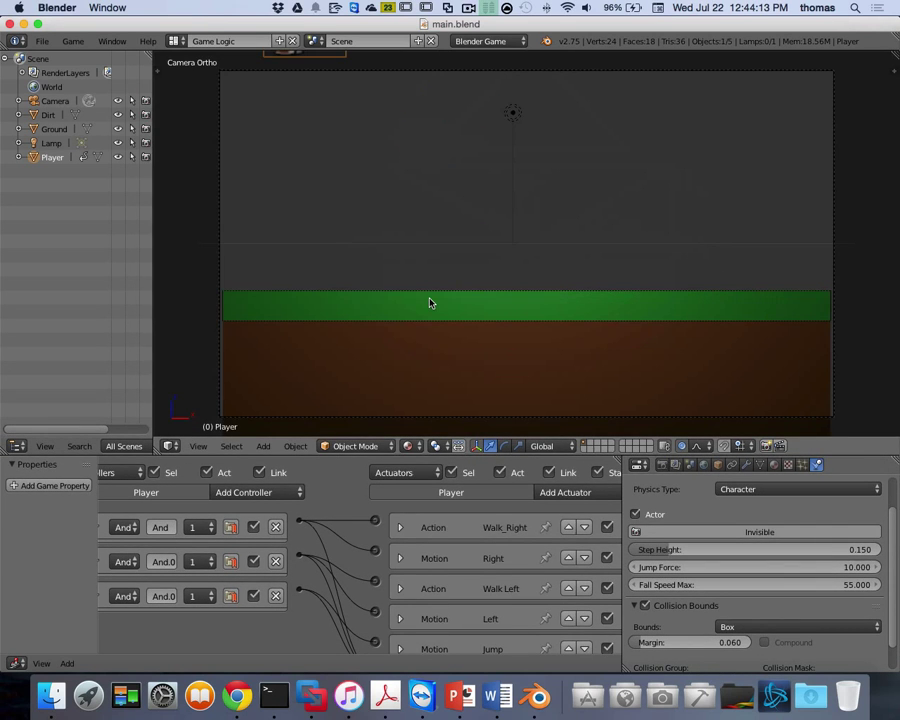
{"action": "key", "text": "p"}
{"action": "key", "text": "Right"}
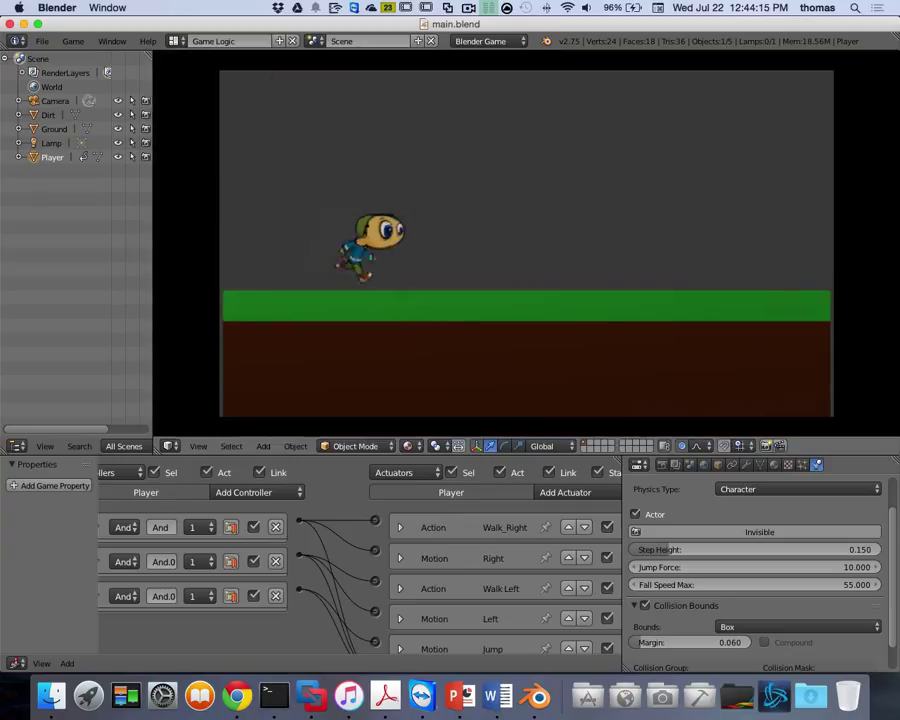
{"action": "key", "text": "Left"}
{"action": "key", "text": "Right"}
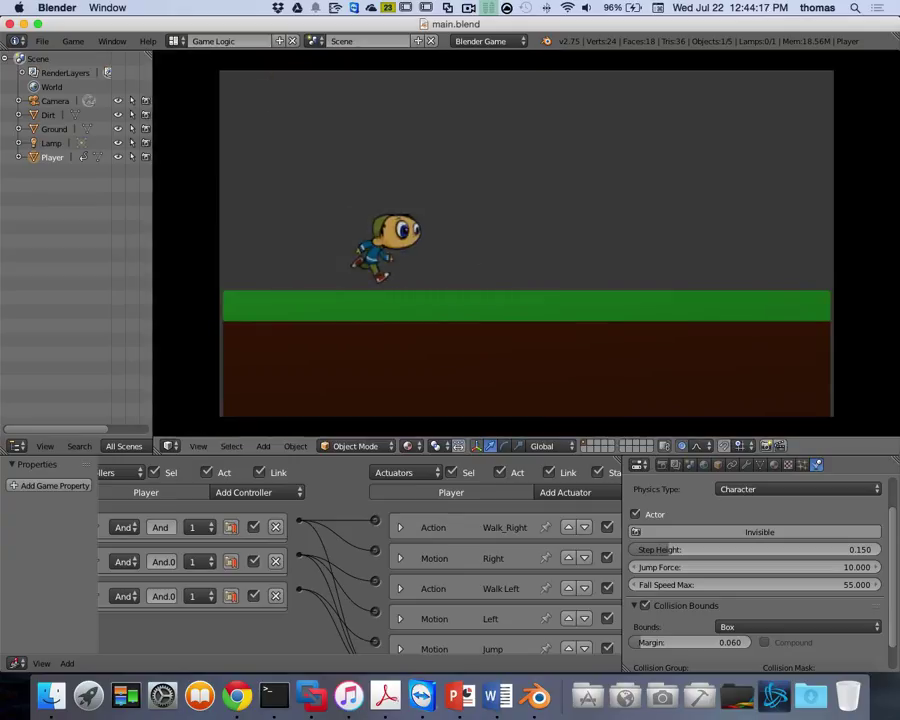
{"action": "key", "text": "space"}
{"action": "key", "text": "Right"}
{"action": "key", "text": "Left"}
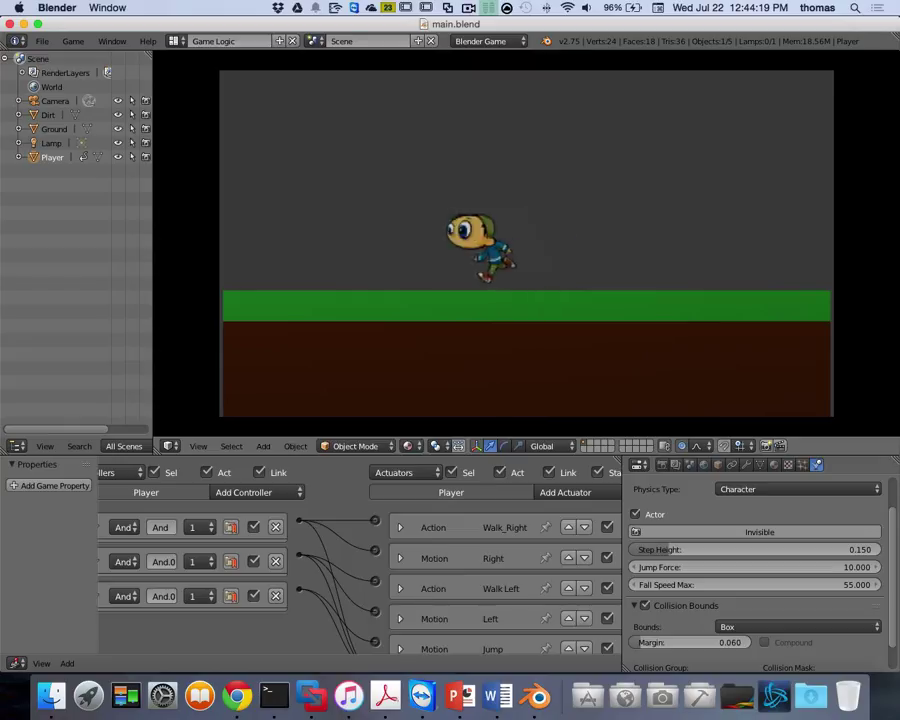
{"action": "key", "text": "Right"}
{"action": "key", "text": "Left"}
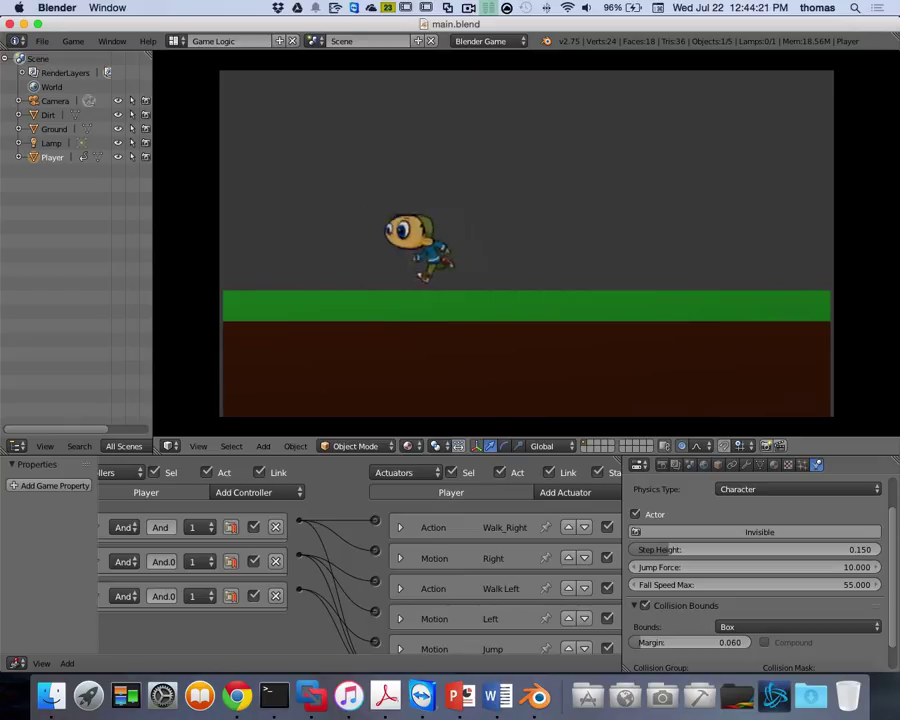
{"action": "key", "text": "Right"}
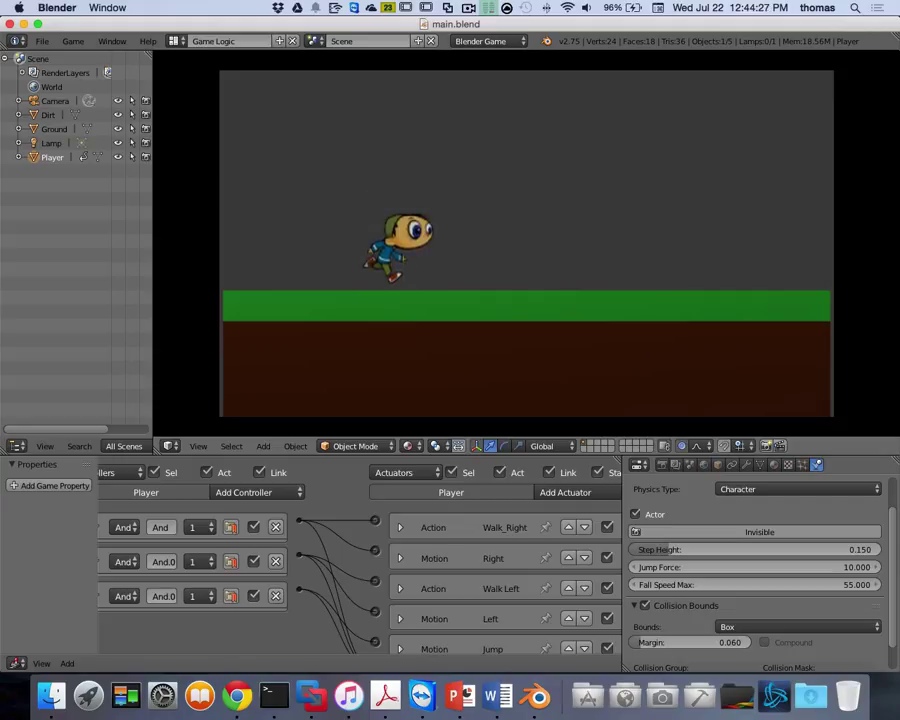
{"action": "key", "text": "Escape"}
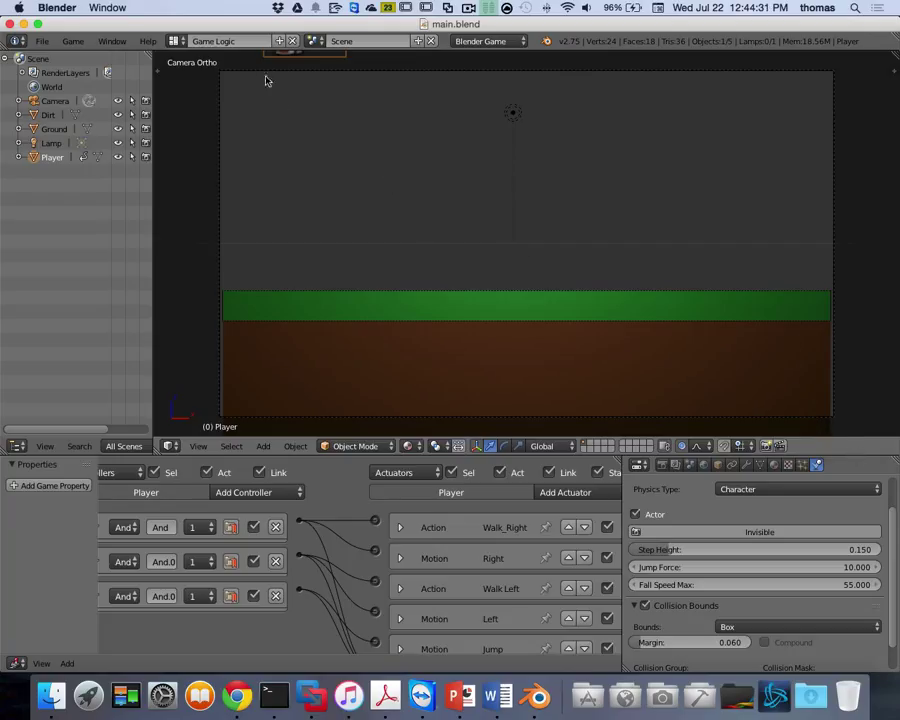
Step: Change the screen layout to Default and enlarge the 3D viewport in height and width
{"action": "left_click", "coordinate": [175, 41]}
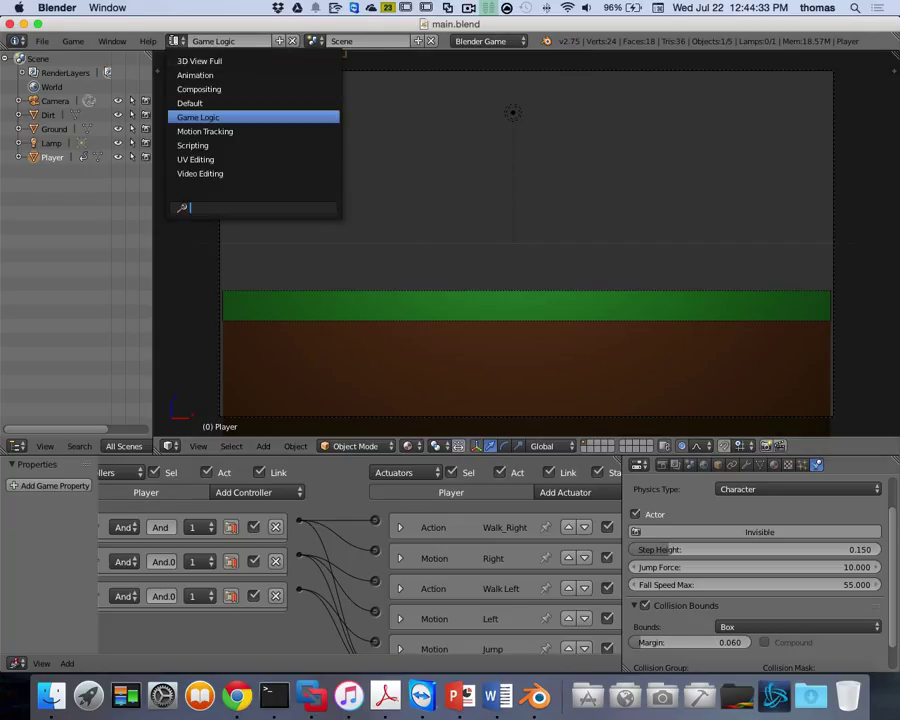
{"action": "left_click", "coordinate": [190, 103]}
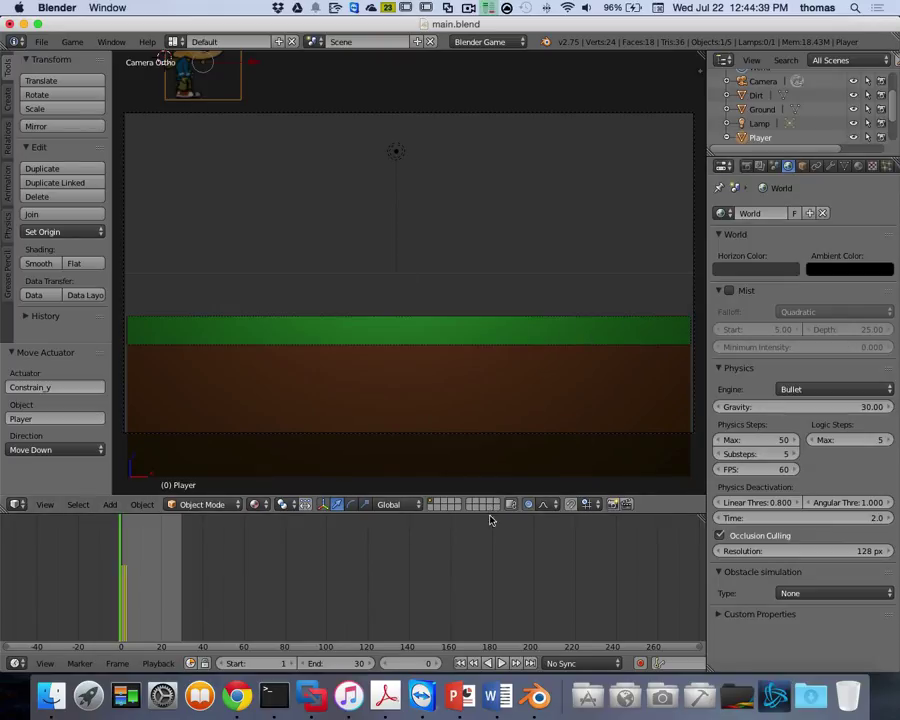
{"action": "left_click_drag", "start_coordinate": [491, 512], "coordinate": [508, 582]}
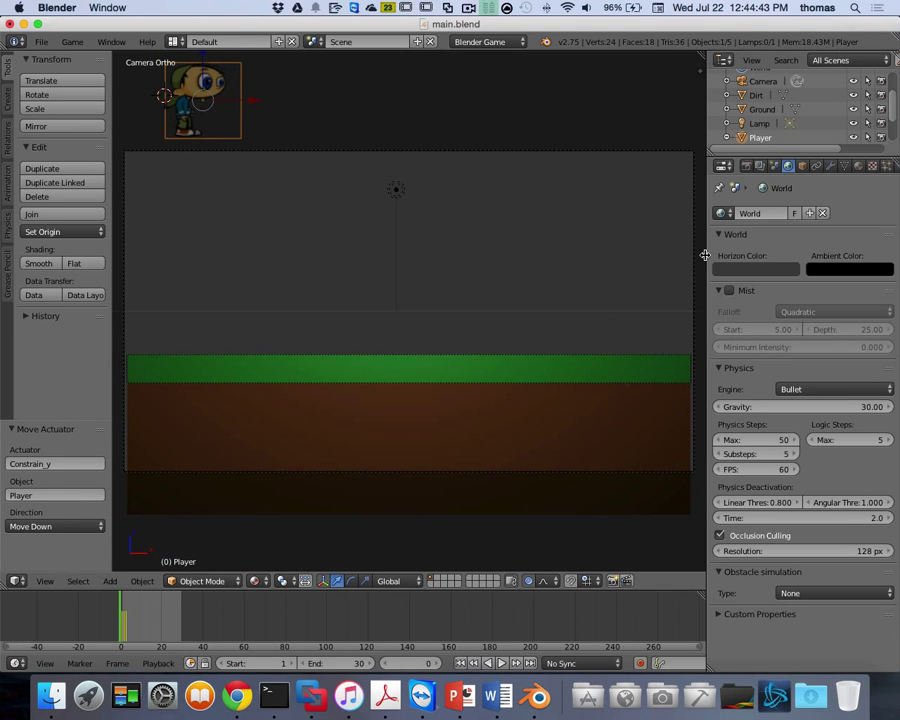
{"action": "left_click_drag", "start_coordinate": [705, 255], "coordinate": [740, 255]}
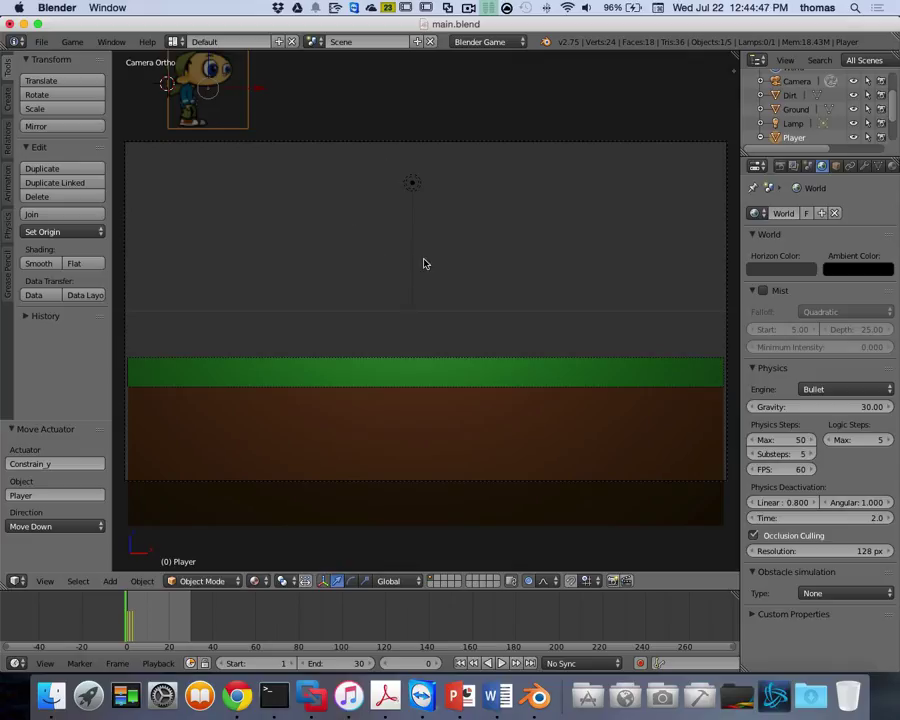
Step: Run the game, walk the player rightward past the end of the ground, and stop the game
{"action": "key", "text": "p"}
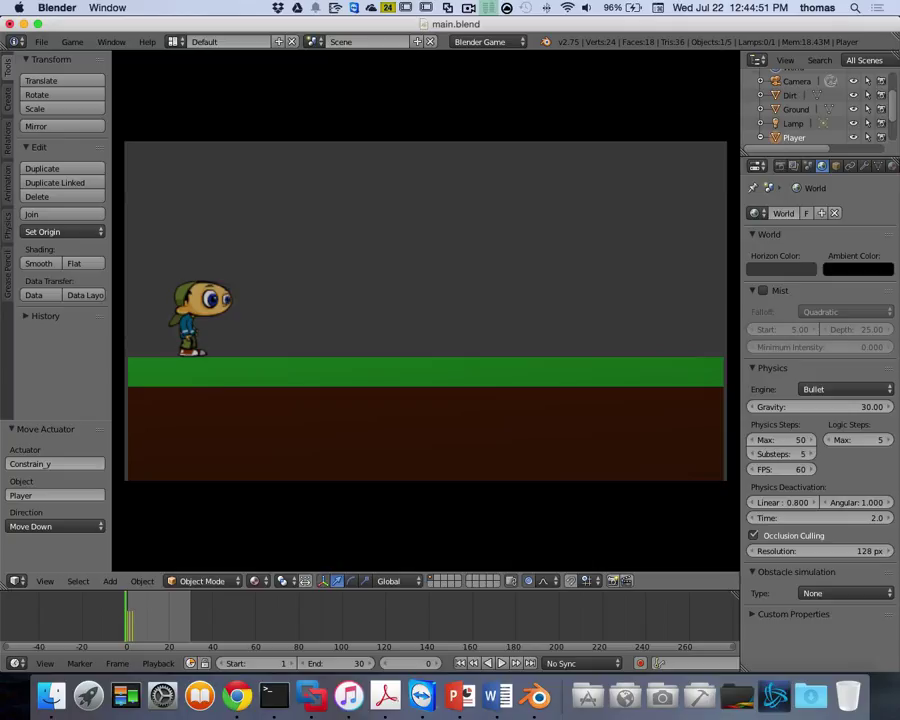
{"action": "key", "text": "Right"}
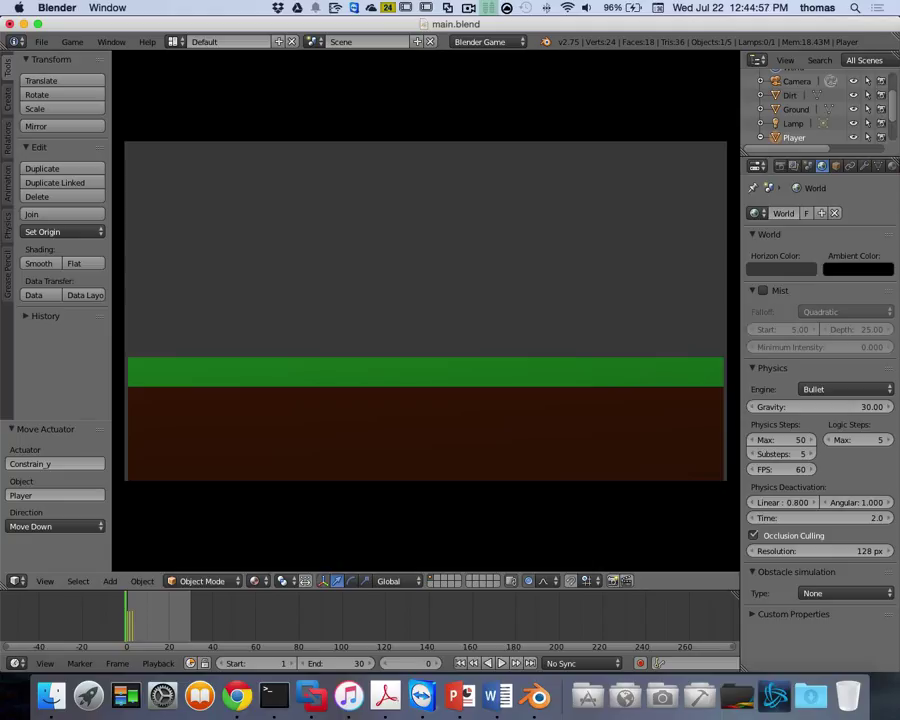
{"action": "key", "text": "Escape"}
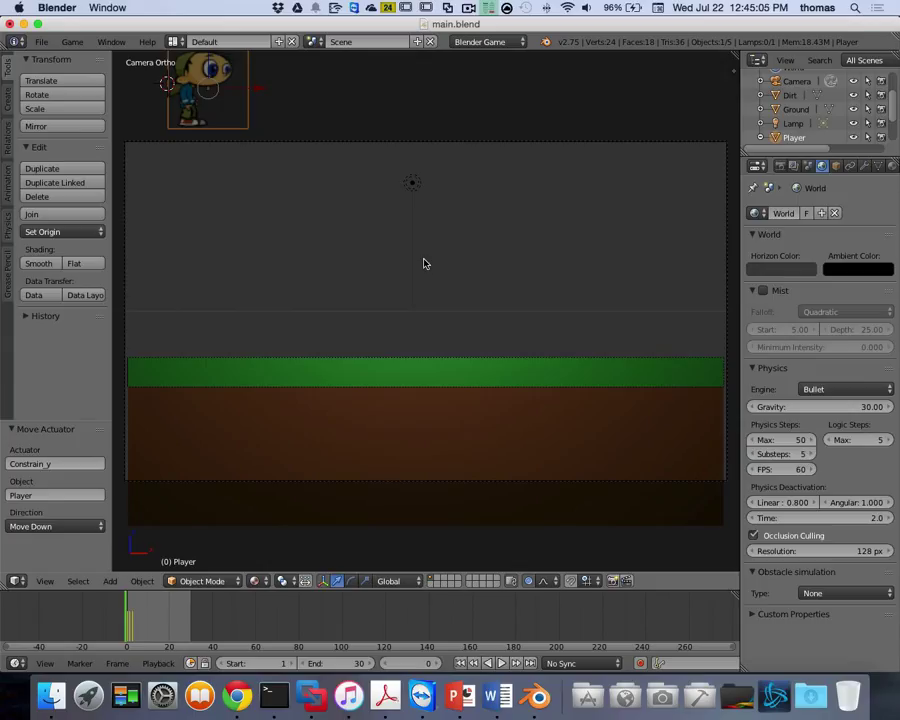
Step: Select the Camera outside the camera view and show its lens settings
{"action": "scroll", "coordinate": [436, 276], "scroll_direction": "left", "scroll_amount": 10}
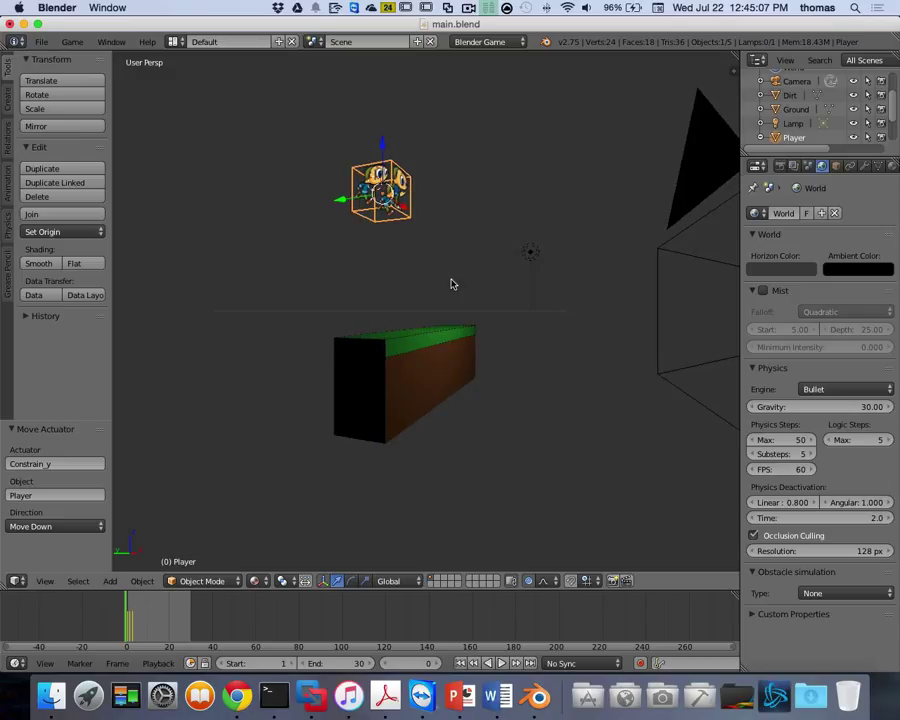
{"action": "scroll", "coordinate": [450, 284], "scroll_direction": "down", "scroll_amount": 5}
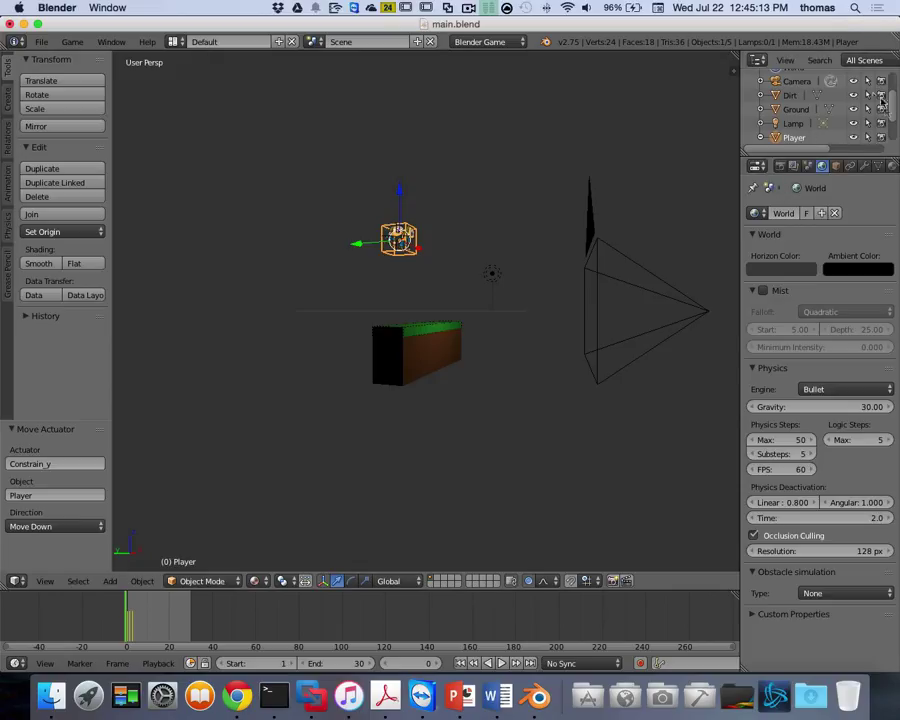
{"action": "left_click", "coordinate": [796, 81]}
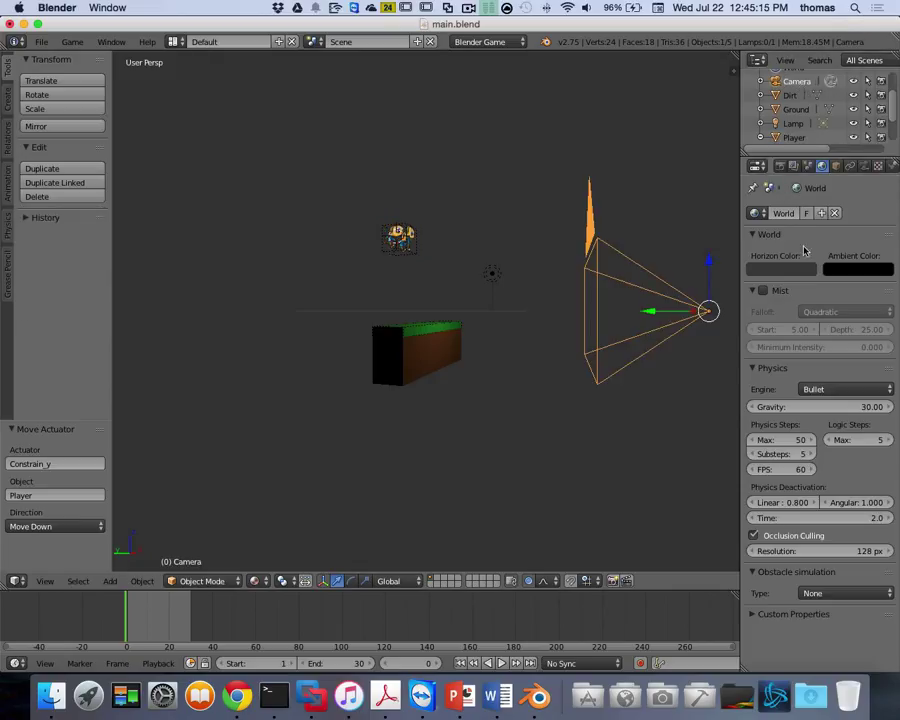
{"action": "left_click", "coordinate": [865, 167]}
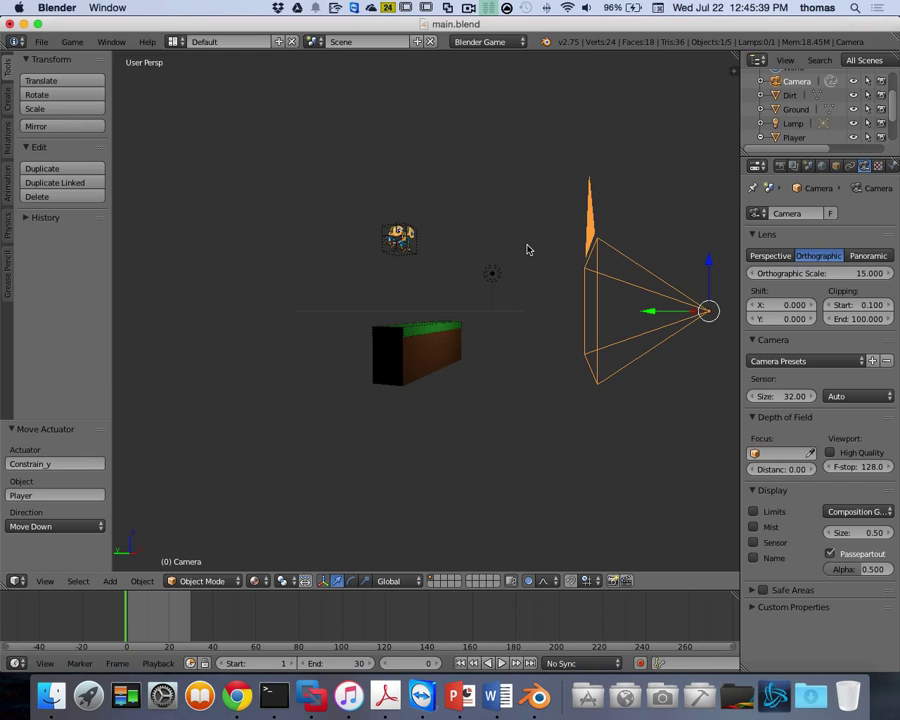
Step: Add the Player to the selection and parent the camera to it with the Object option
{"action": "mouse_move", "coordinate": [508, 278]}
{"action": "middle_mouse_down"}
{"action": "mouse_move", "coordinate": [508, 288]}
{"action": "mouse_move", "coordinate": [524, 285]}
{"action": "middle_mouse_up"}
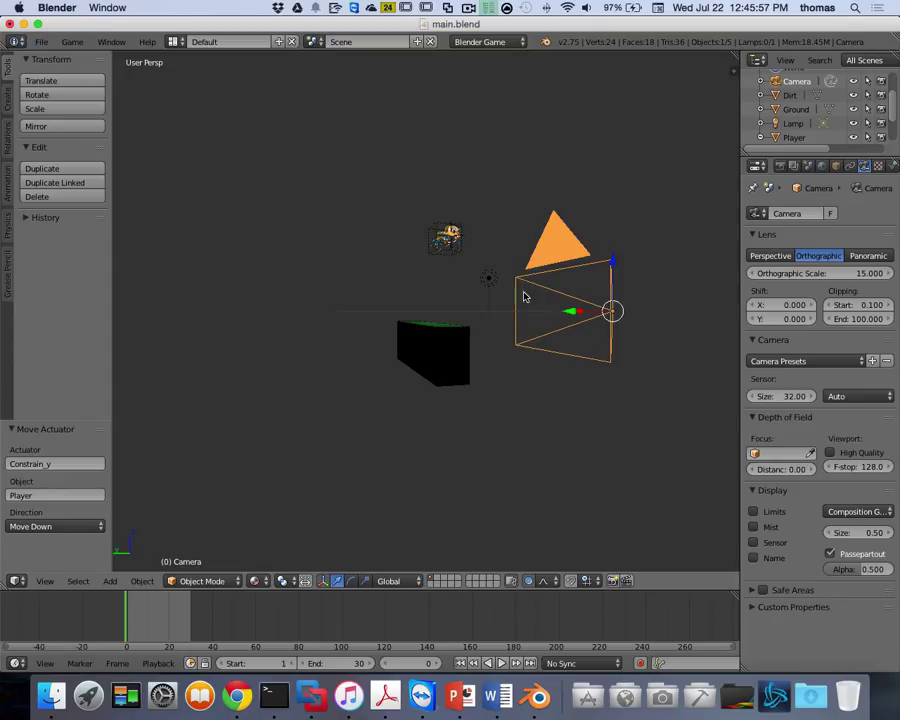
{"action": "middle_click_drag", "start_coordinate": [522, 292], "coordinate": [523, 301]}
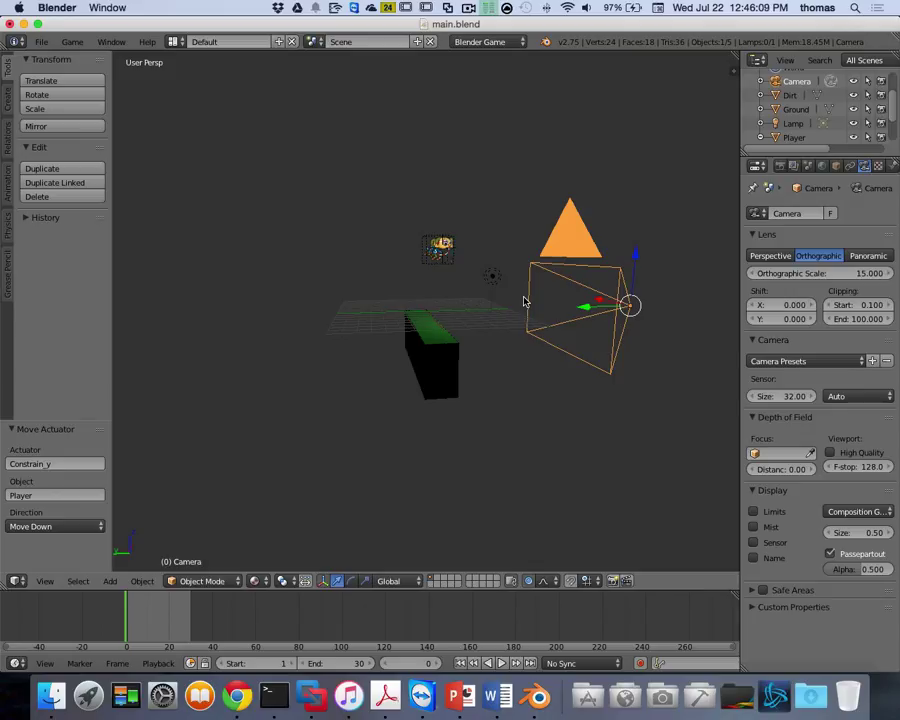
{"action": "middle_click_drag", "start_coordinate": [523, 301], "coordinate": [504, 305]}
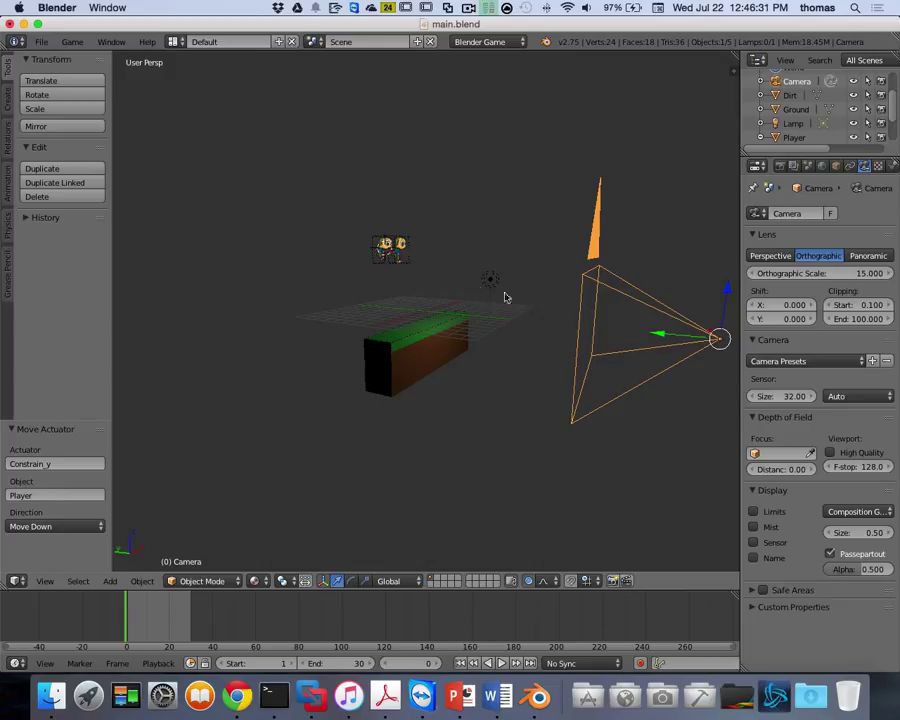
{"action": "right_click", "coordinate": [393, 257]}
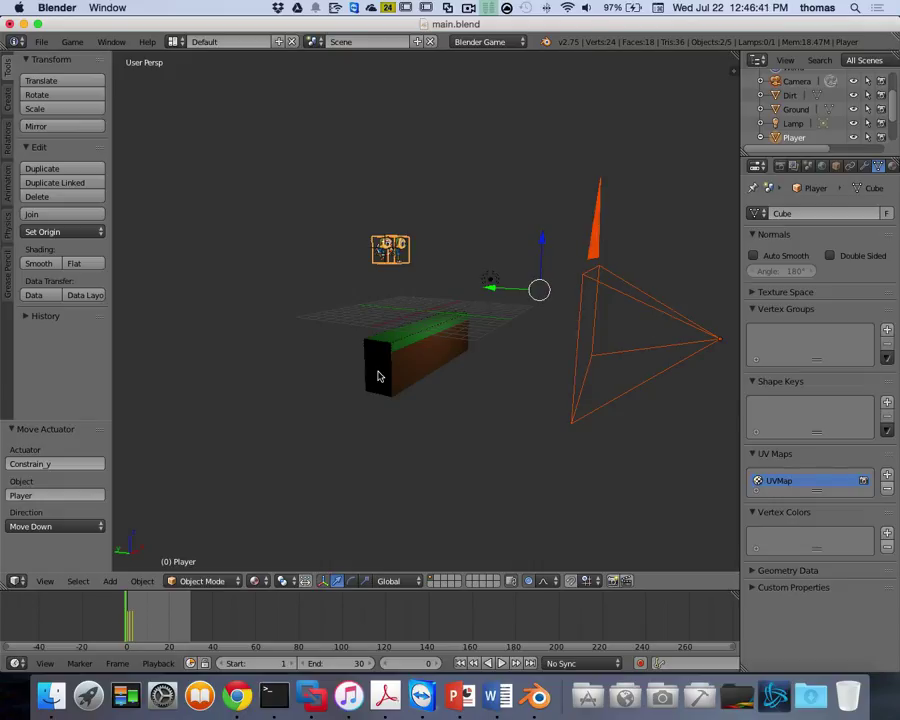
{"action": "key", "text": "ctrl+p"}
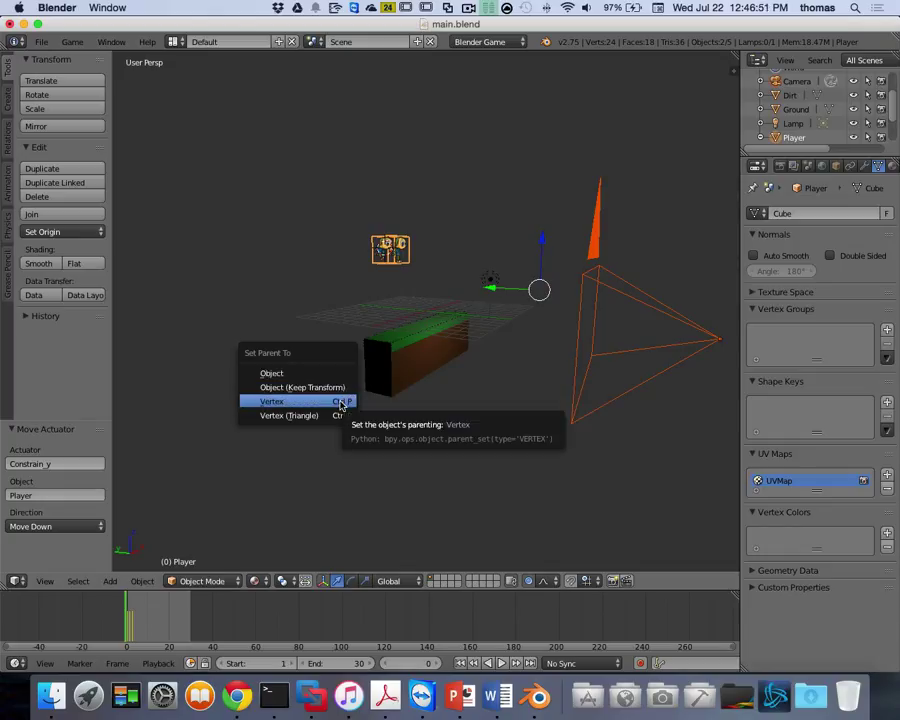
{"action": "left_click", "coordinate": [291, 376]}
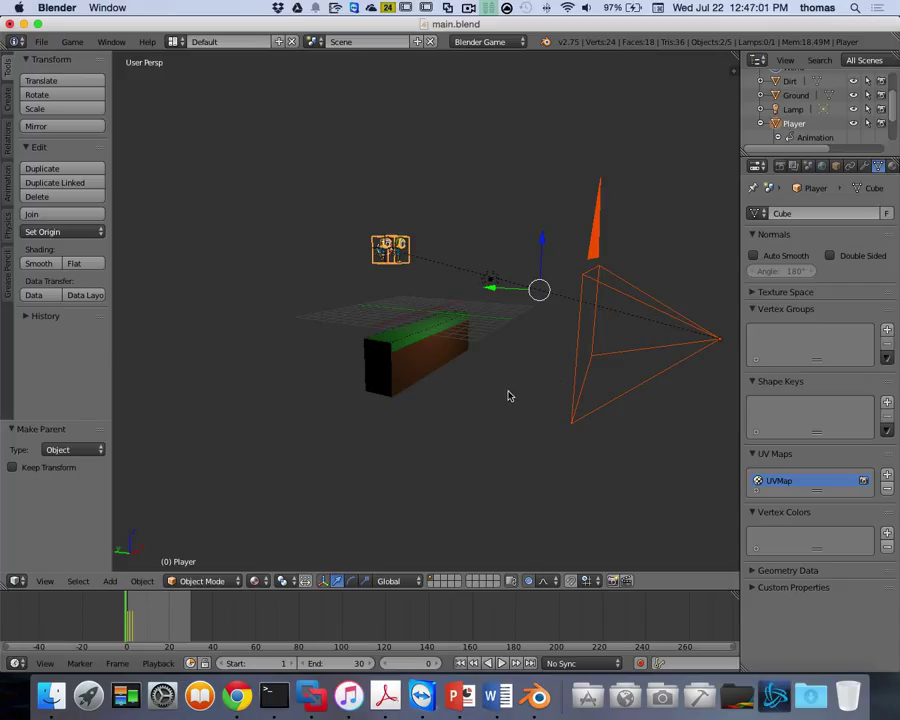
Step: Look through the camera and run the game to check how the parented camera follows the player
{"action": "key", "text": "KP_0"}
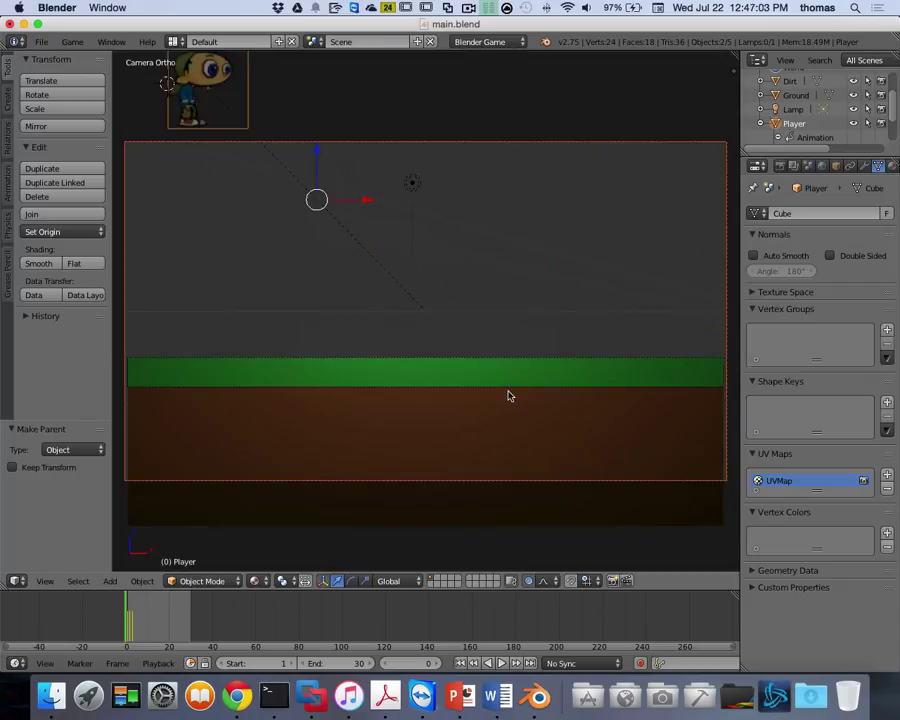
{"action": "key", "text": "p"}
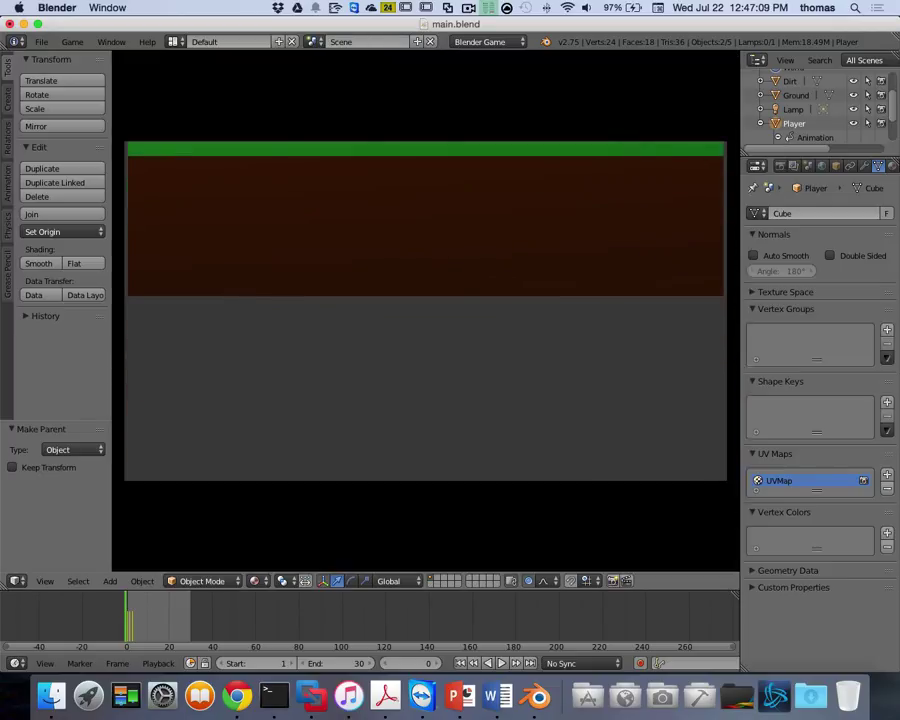
{"action": "key", "text": "Escape"}
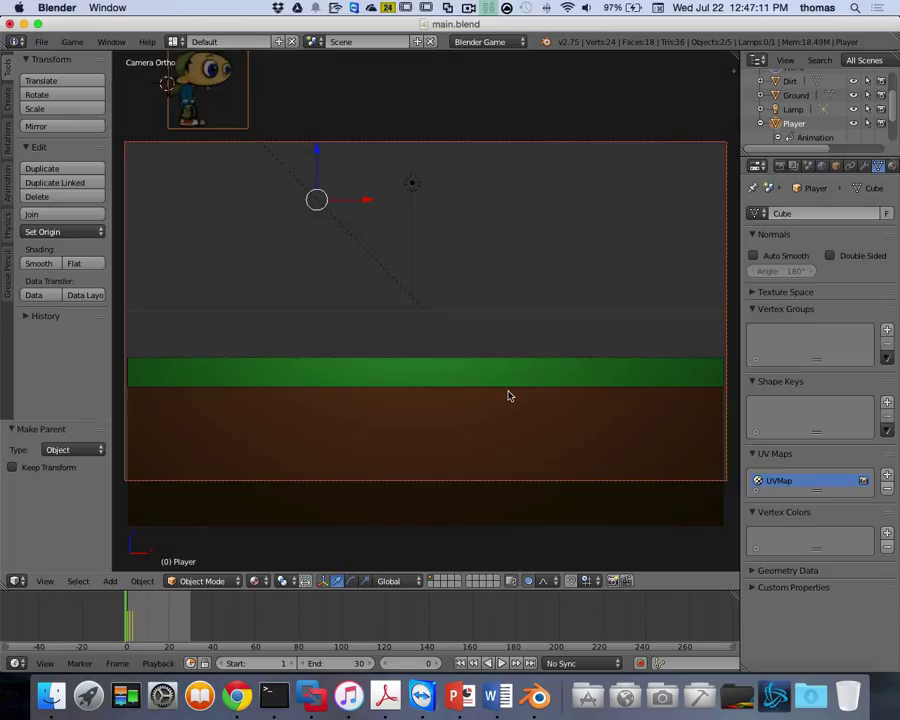
{"action": "key", "text": "p"}
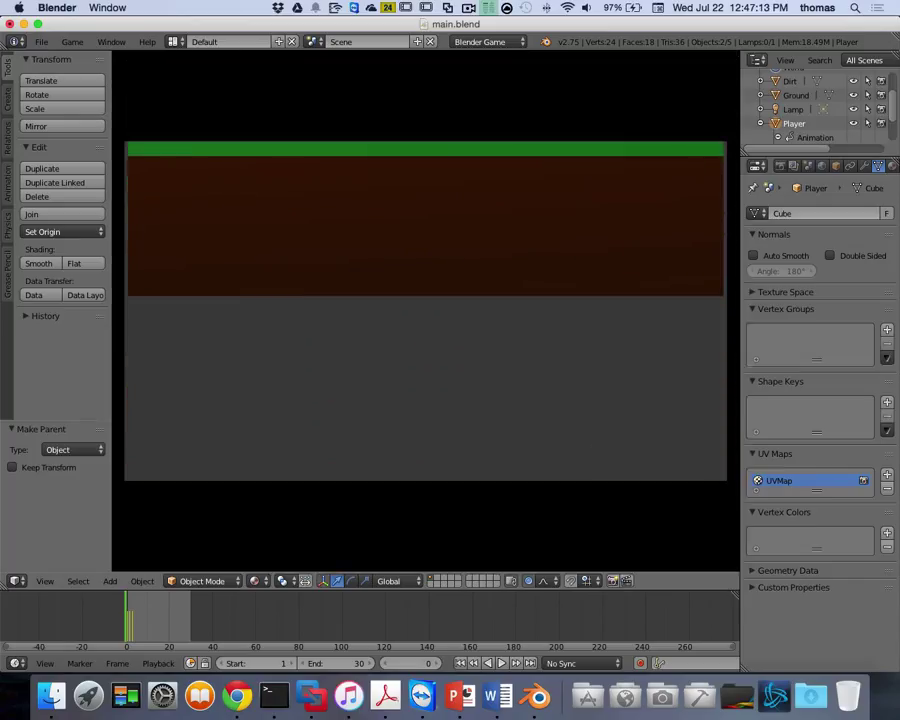
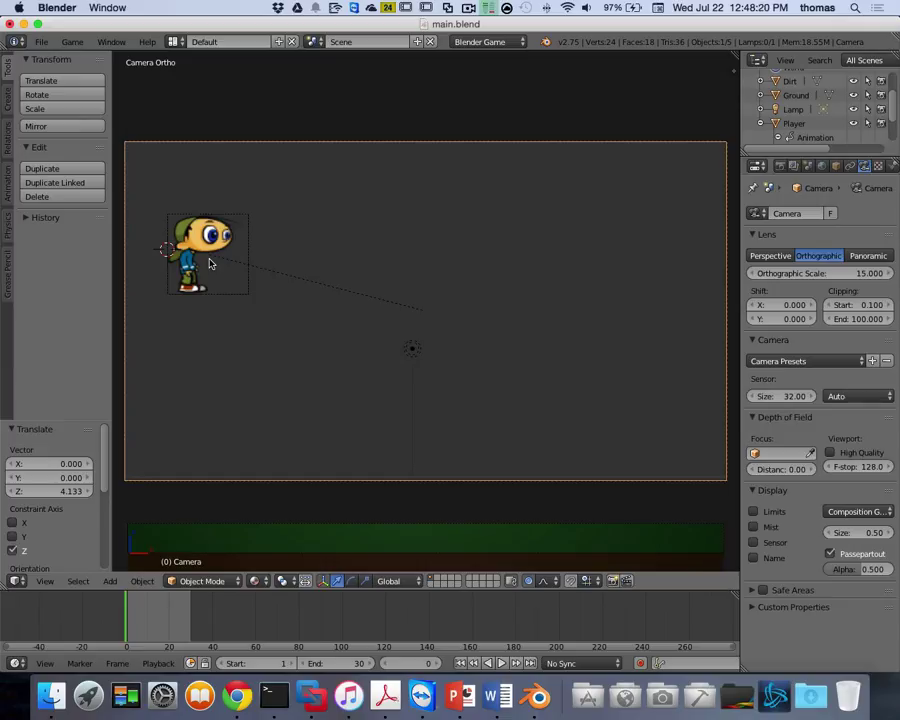
Step: Test the raised camera by running and stopping the game twice
{"action": "key", "text": "p"}
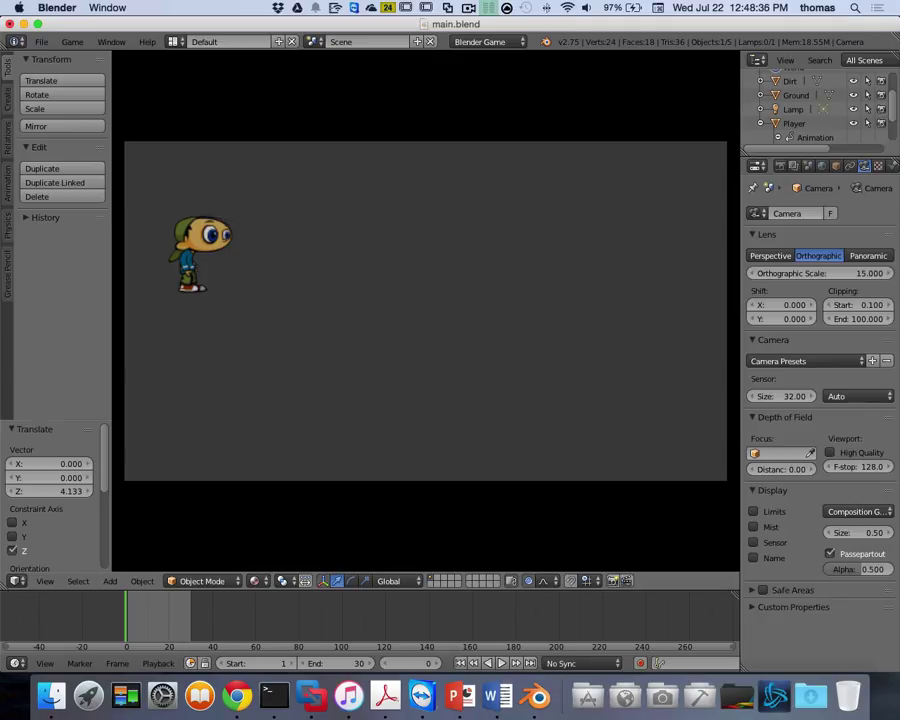
{"action": "key", "text": "Escape"}
{"action": "key", "text": "p"}
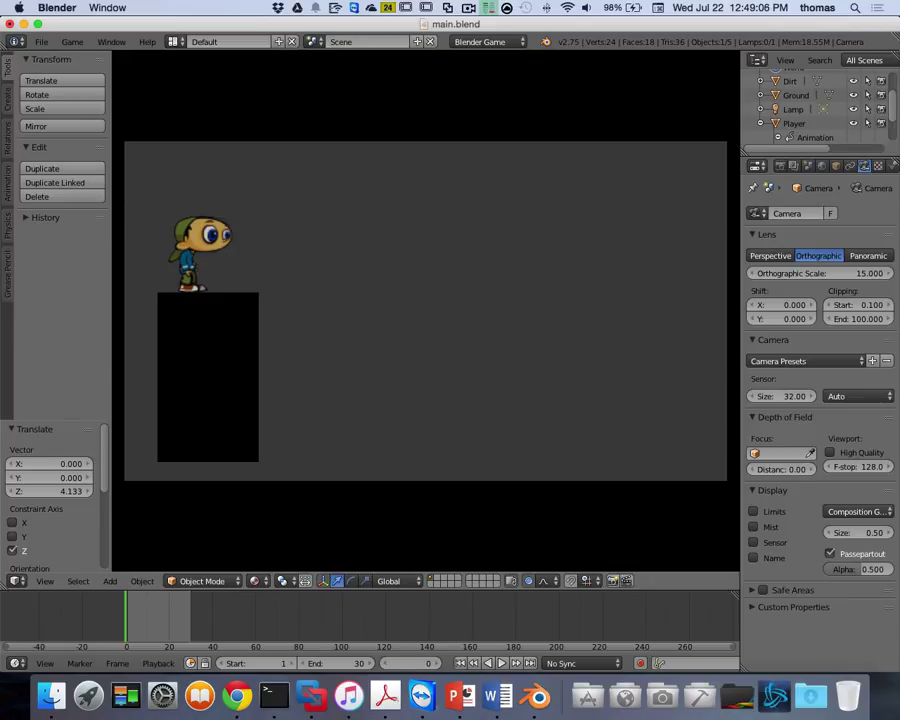
{"action": "key", "text": "Escape"}
Step: Run the game from a perspective view outside the camera, walk the player both ways along the ground, and stop it
{"action": "middle_click_drag", "start_coordinate": [269, 313], "coordinate": [343, 307]}
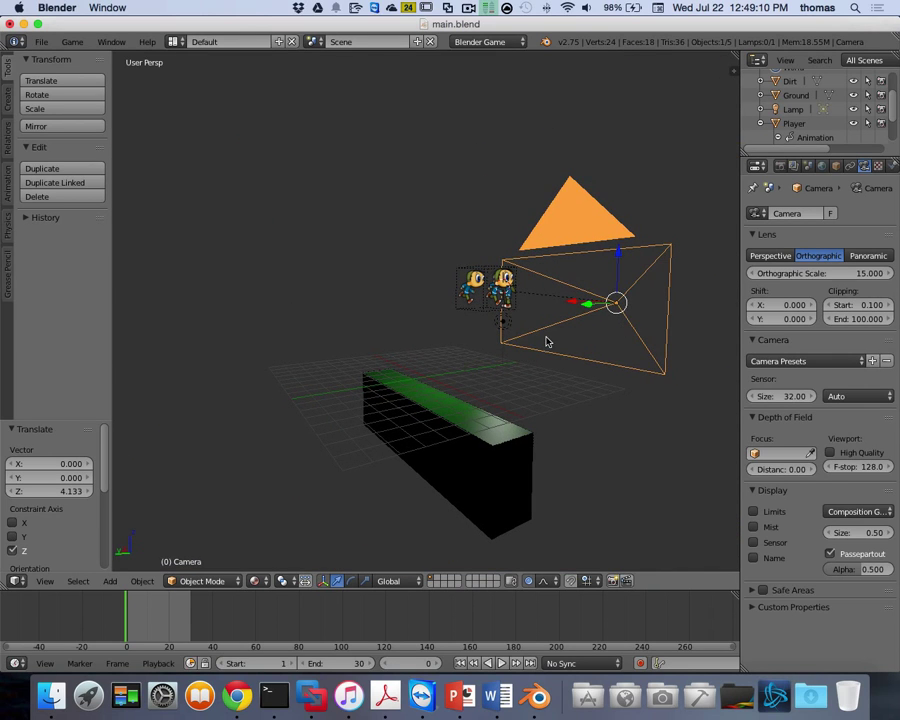
{"action": "key", "text": "p"}
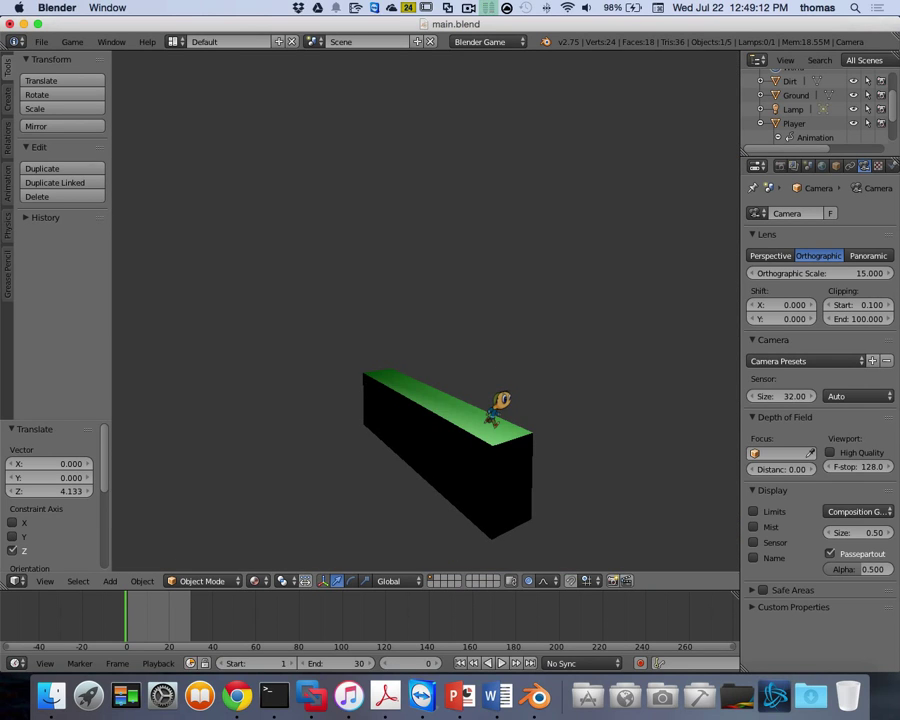
{"action": "key", "text": "Left"}
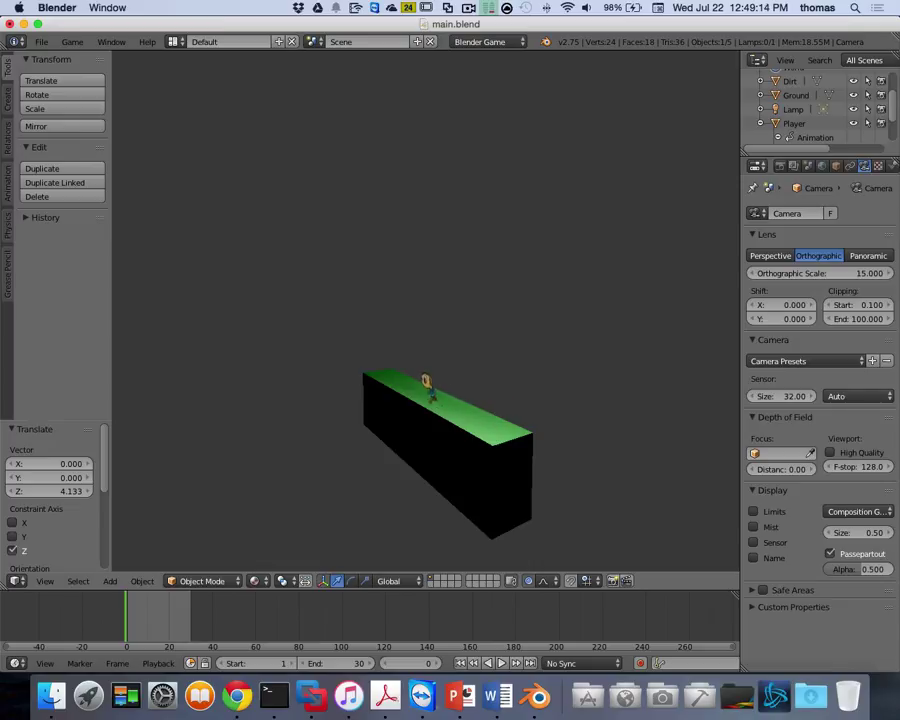
{"action": "key", "text": "Right"}
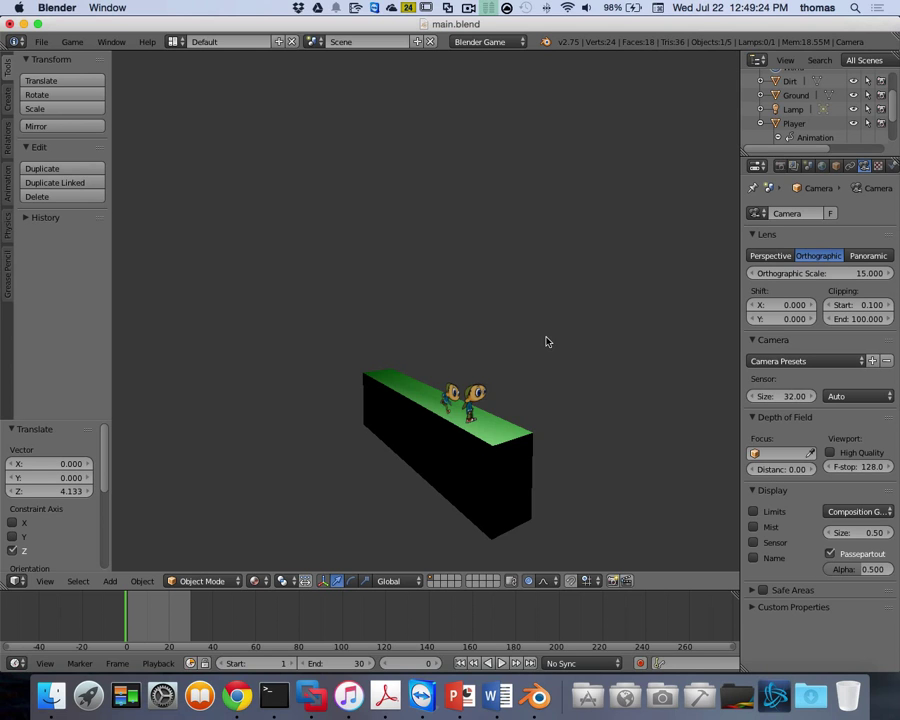
{"action": "key", "text": "Escape"}
Step: Clear the Camera's parent to detach it from the Player
{"action": "scroll", "coordinate": [608, 338], "scroll_direction": "right", "scroll_amount": 10}
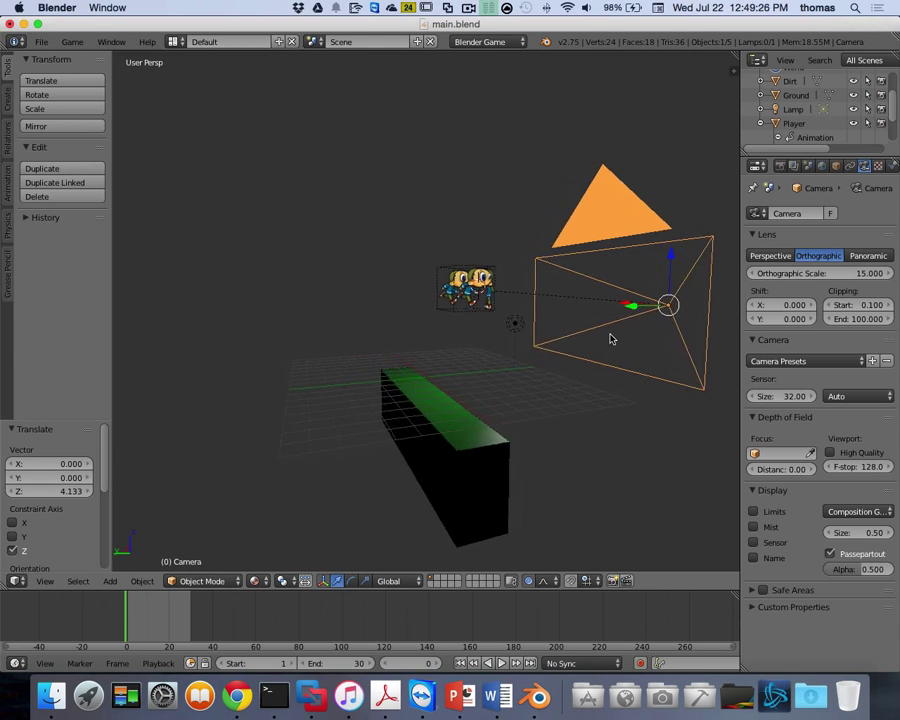
{"action": "scroll", "coordinate": [658, 381], "scroll_direction": "right", "scroll_amount": 3}
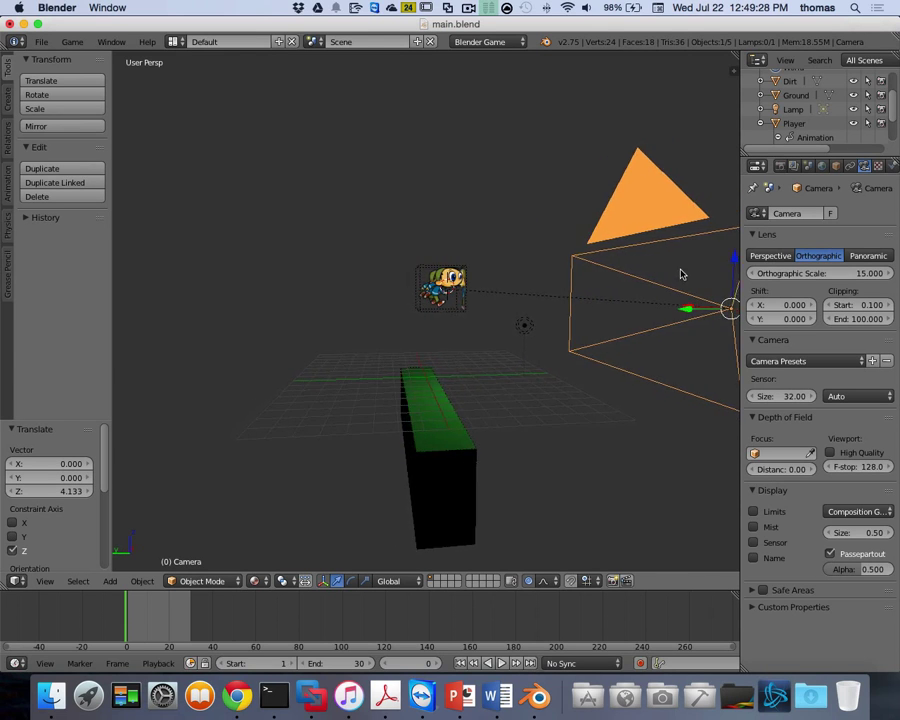
{"action": "left_click", "coordinate": [142, 581]}
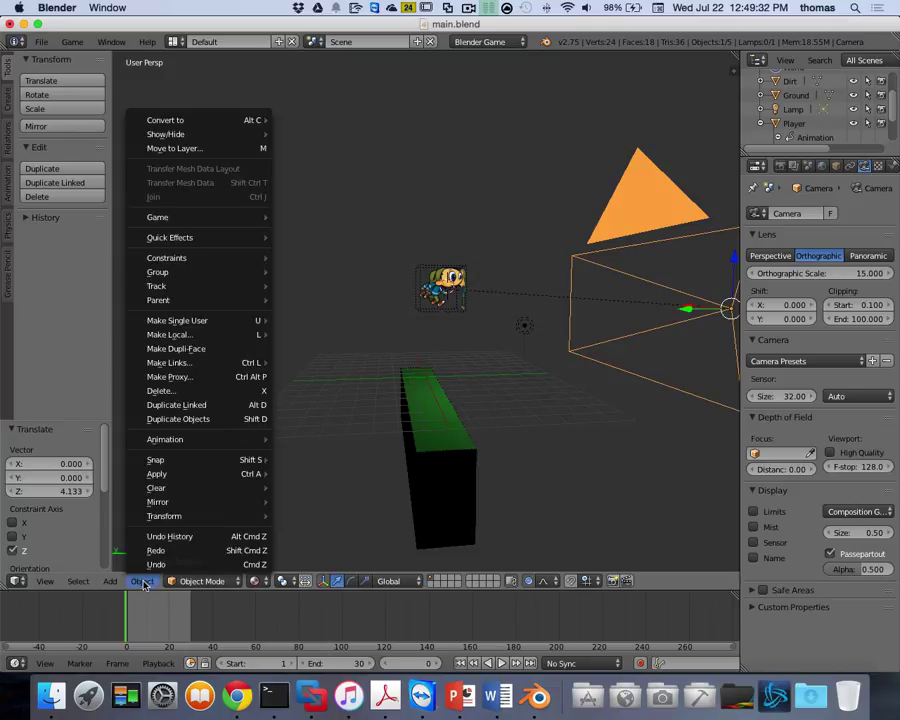
{"action": "mouse_move", "coordinate": [160, 298]}
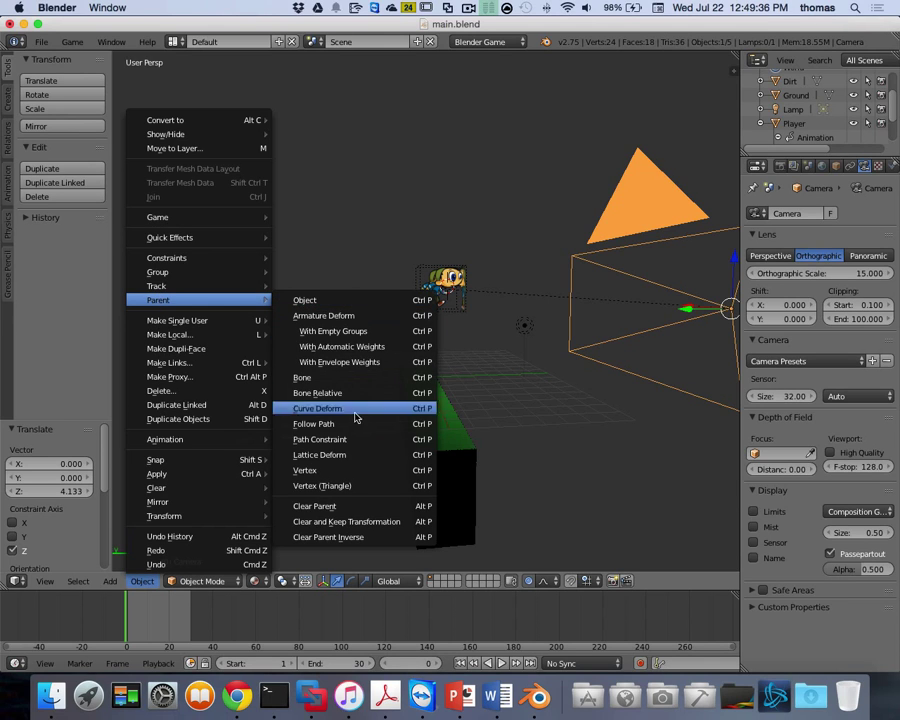
{"action": "left_click", "coordinate": [350, 506]}
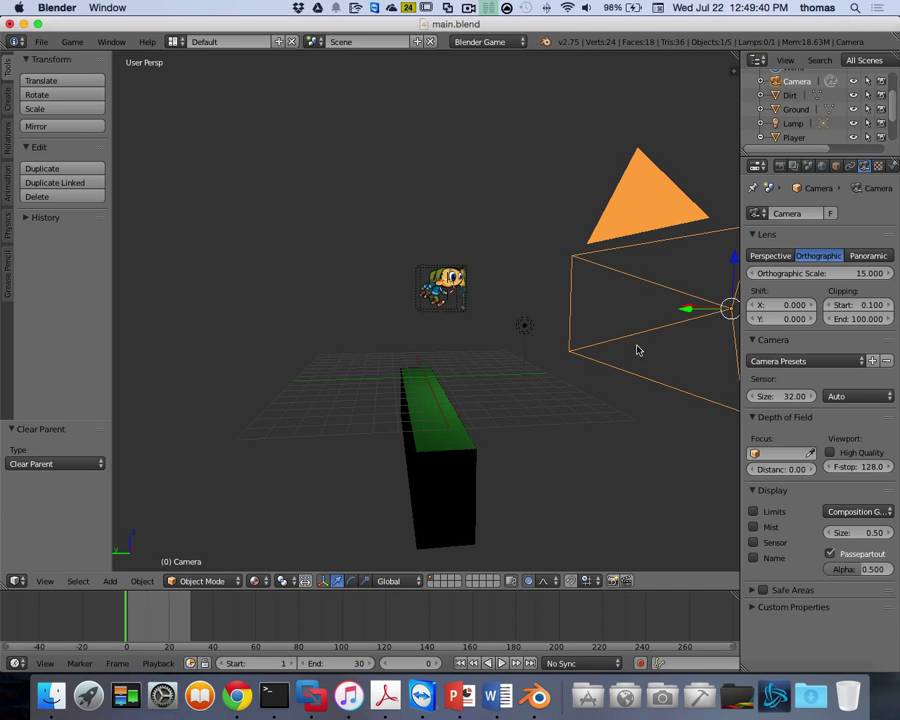
Step: Add the Player to the selection and parent the camera to it with the Vertex option
{"action": "scroll", "coordinate": [653, 342], "scroll_direction": "right", "scroll_amount": 10}
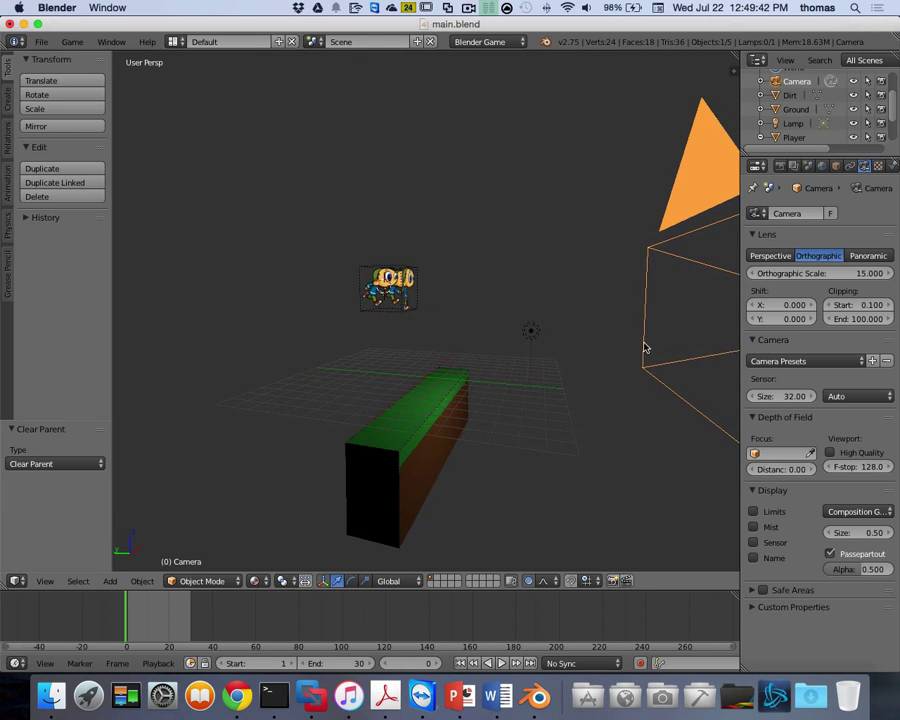
{"action": "scroll", "coordinate": [645, 347], "scroll_direction": "right", "scroll_amount": 10}
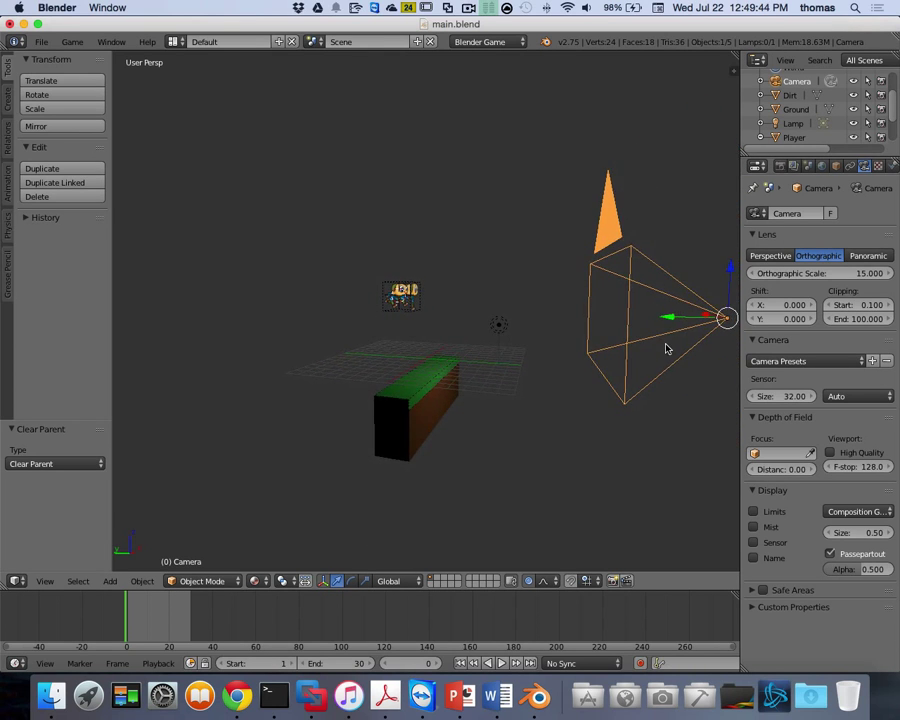
{"action": "right_click", "coordinate": [403, 307], "text": "shift"}
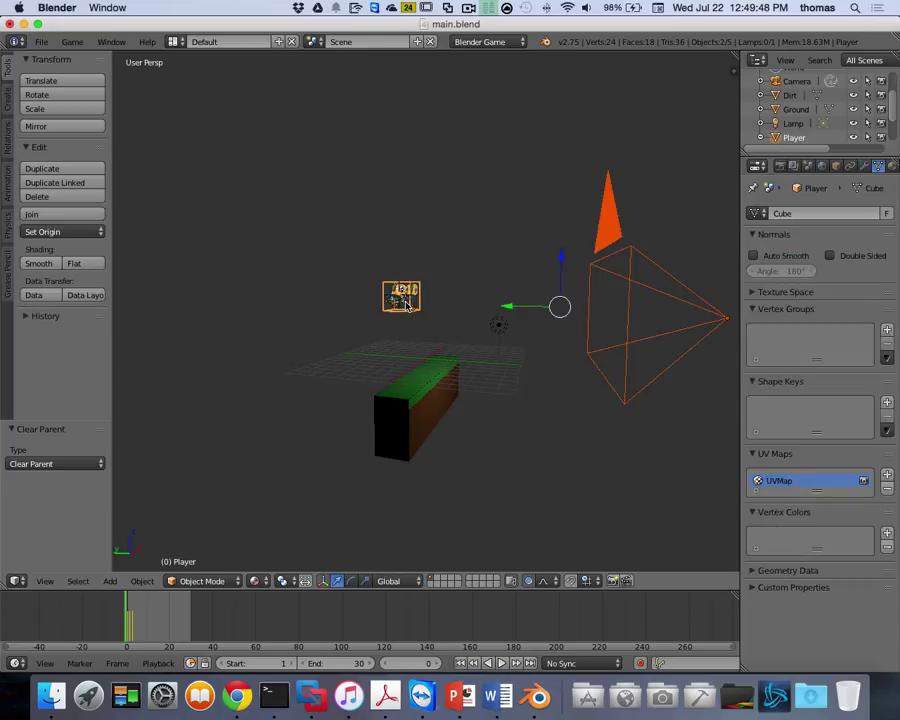
{"action": "key", "text": "ctrl+p"}
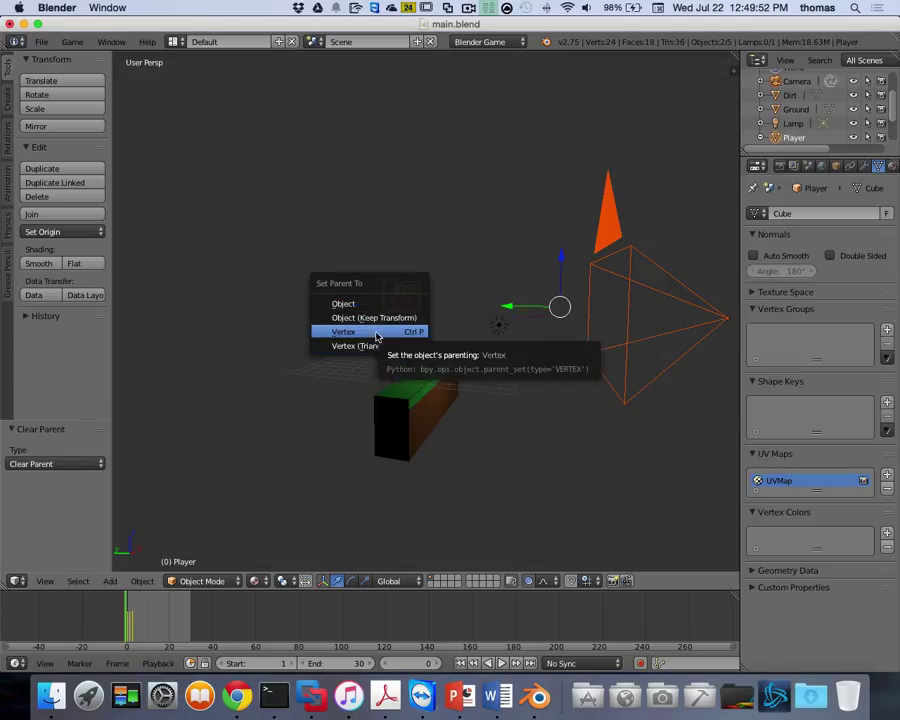
{"action": "left_click", "coordinate": [376, 332]}
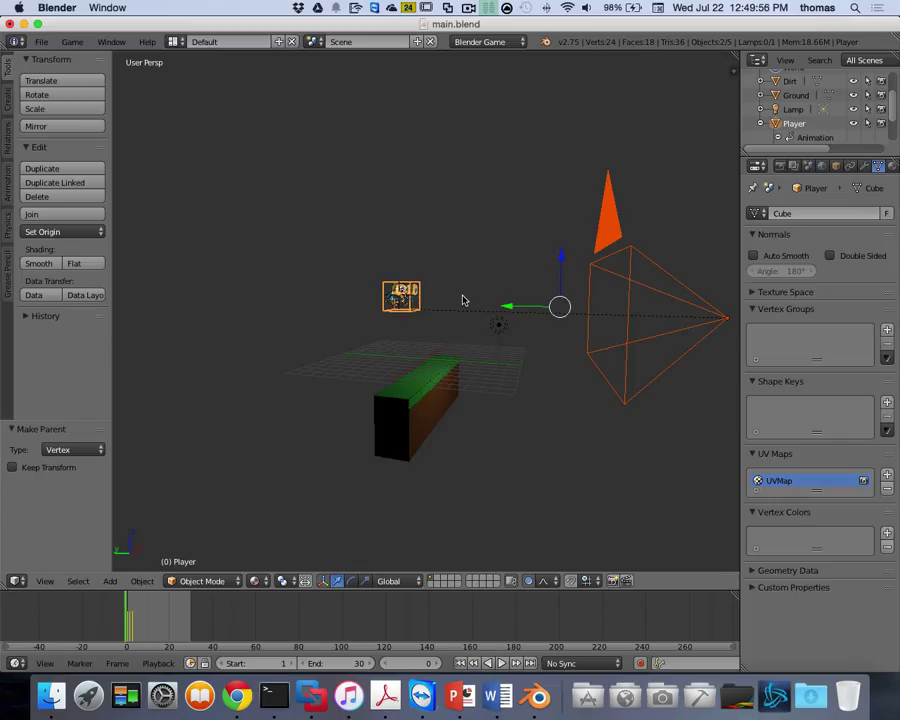
Step: Look through the camera and run the game, walking the player back and forth and off the ground's edge to check the vertex parenting
{"action": "key", "text": "KP_0"}
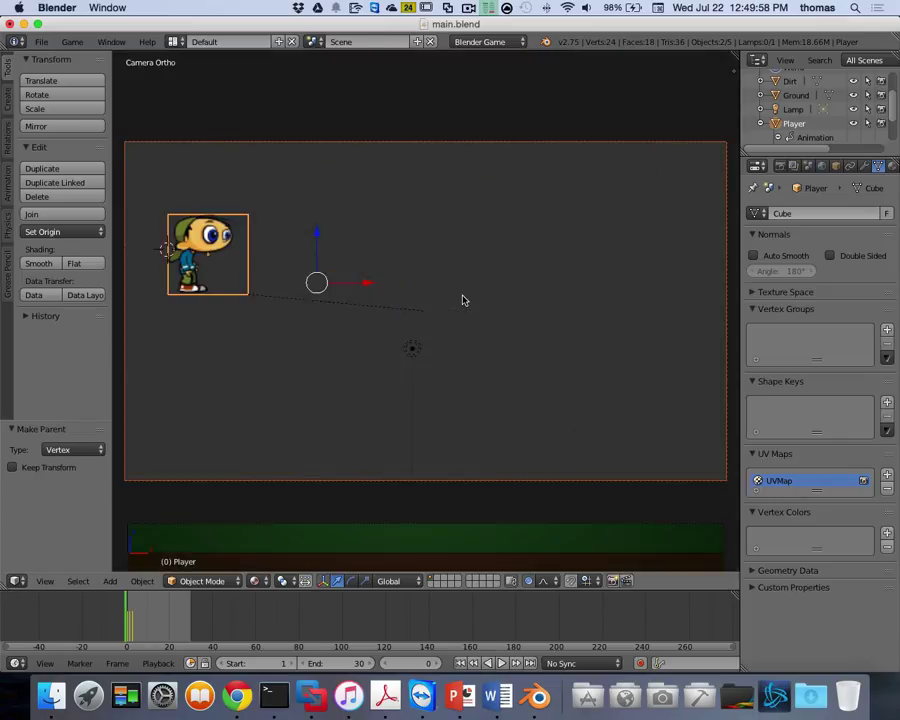
{"action": "key", "text": "p"}
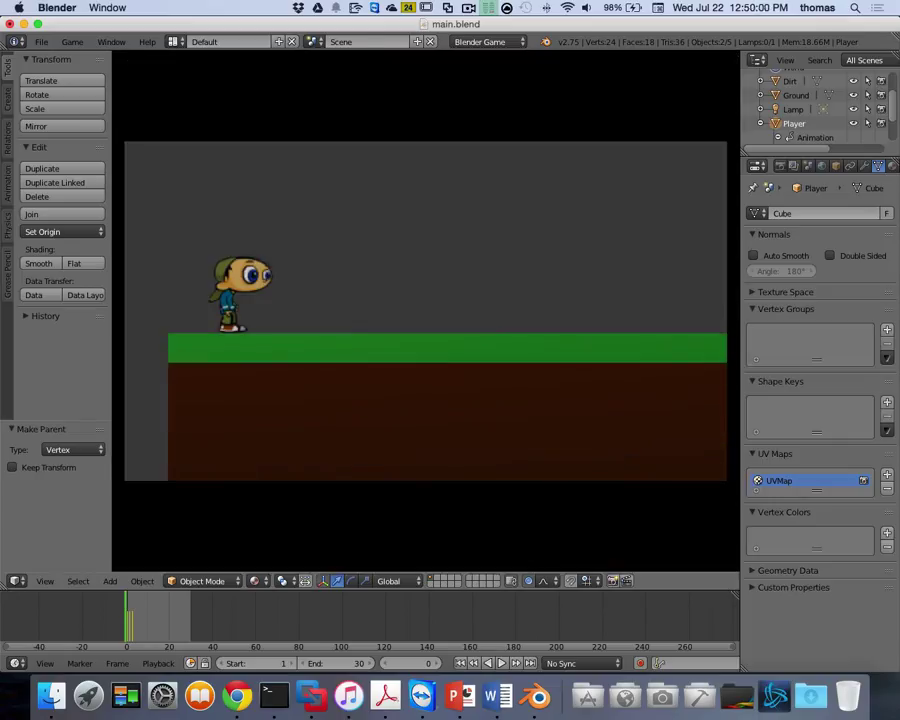
{"action": "key", "text": "Right"}
{"action": "key", "text": "Left"}
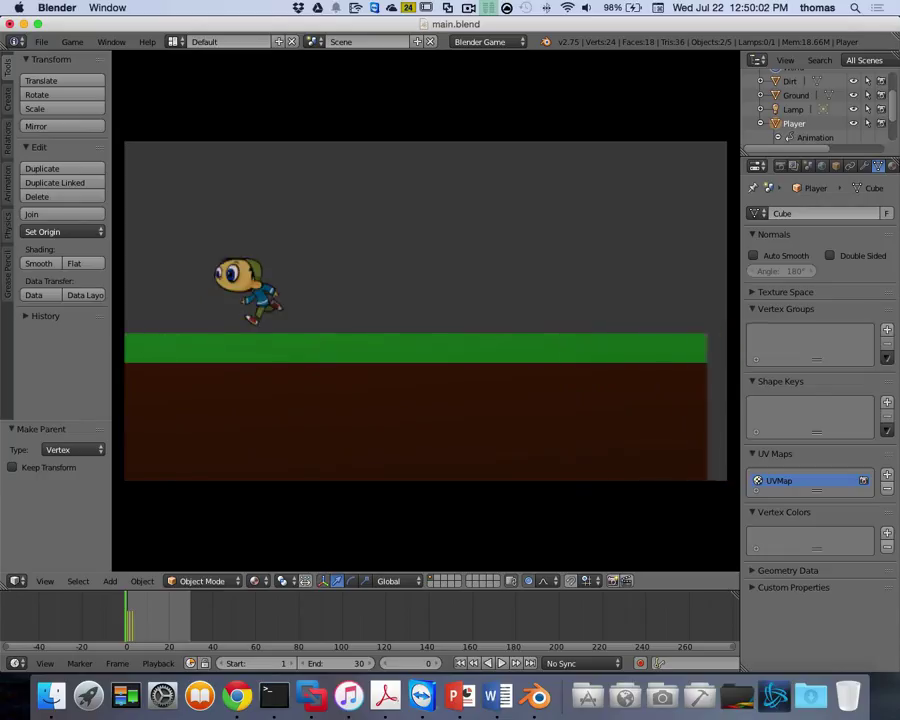
{"action": "key", "text": "Right"}
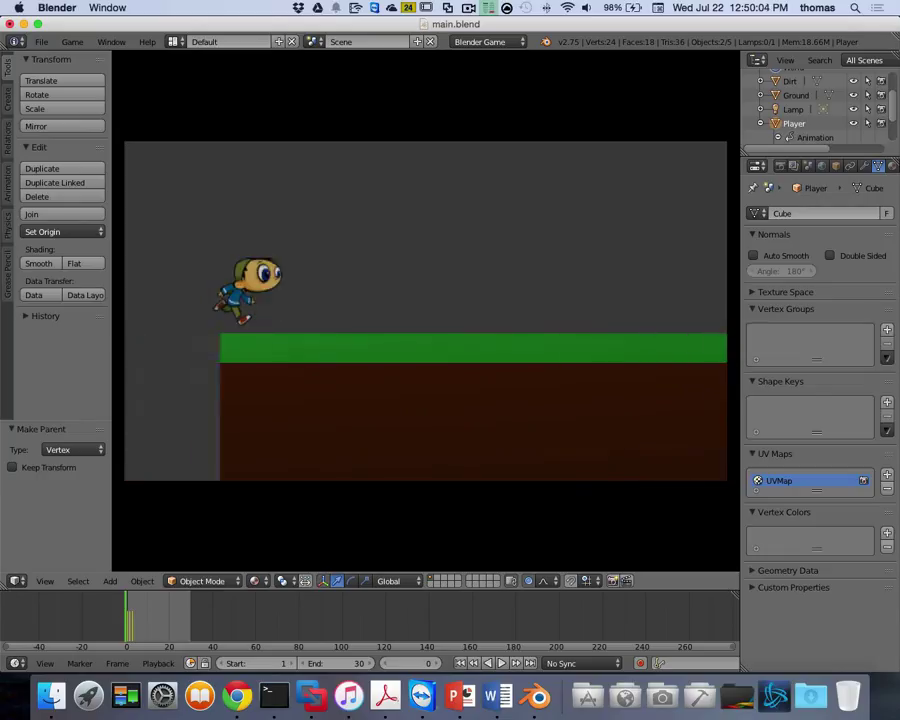
{"action": "key", "text": "Left"}
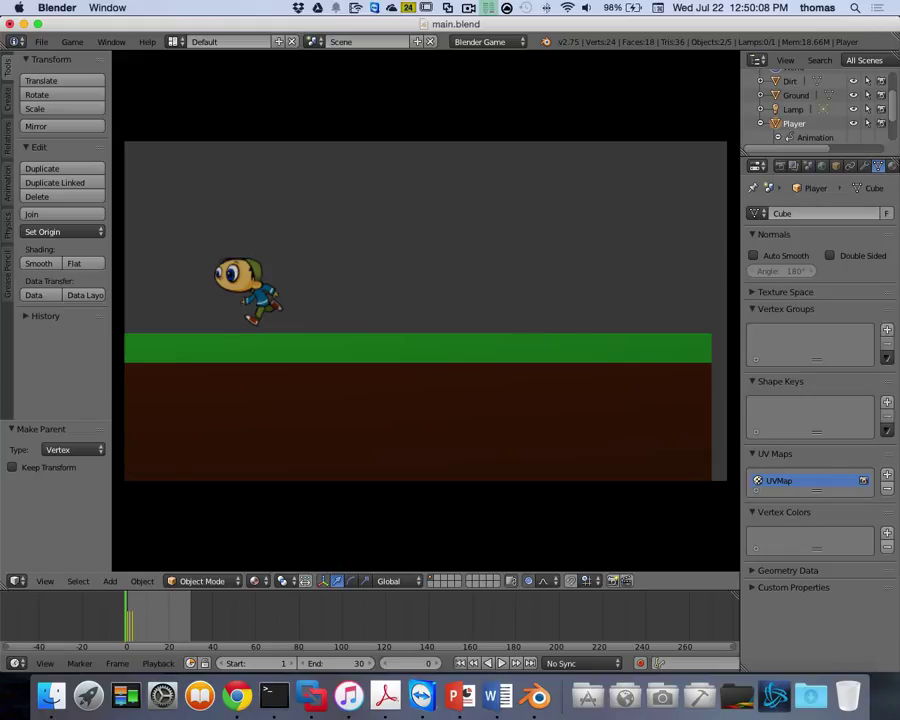
{"action": "key", "text": "Right"}
{"action": "key", "text": "Left"}
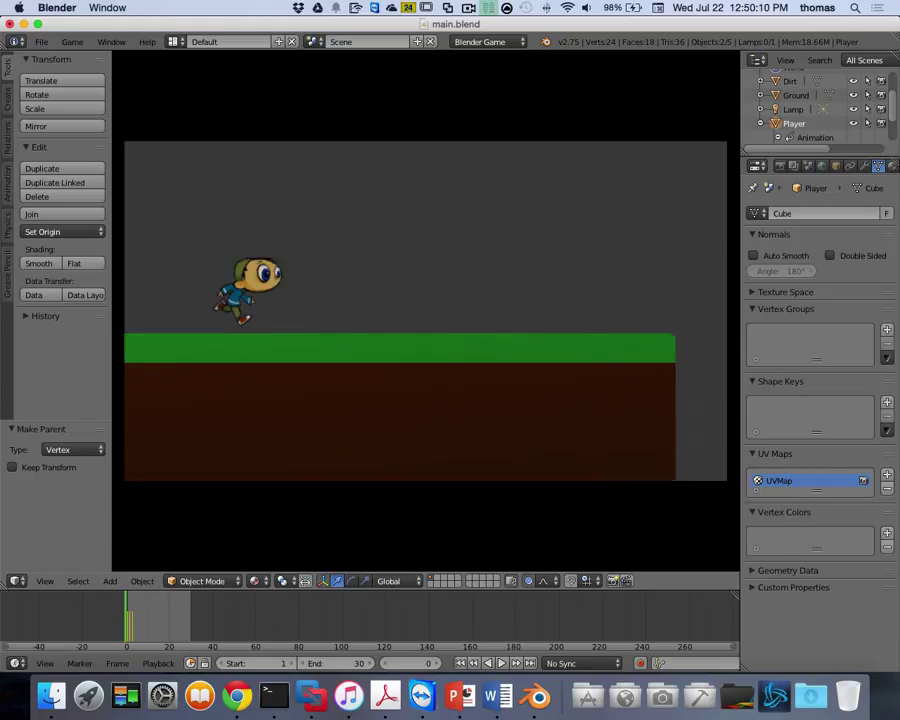
{"action": "key", "text": "Right"}
{"action": "key", "text": "Right"}
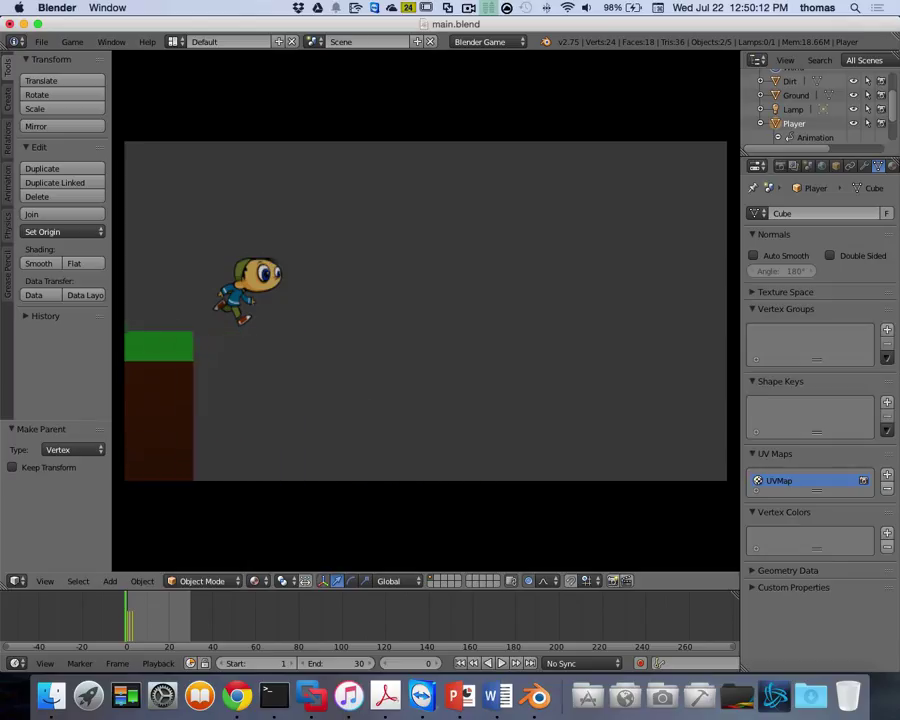
{"action": "key", "text": "Right"}
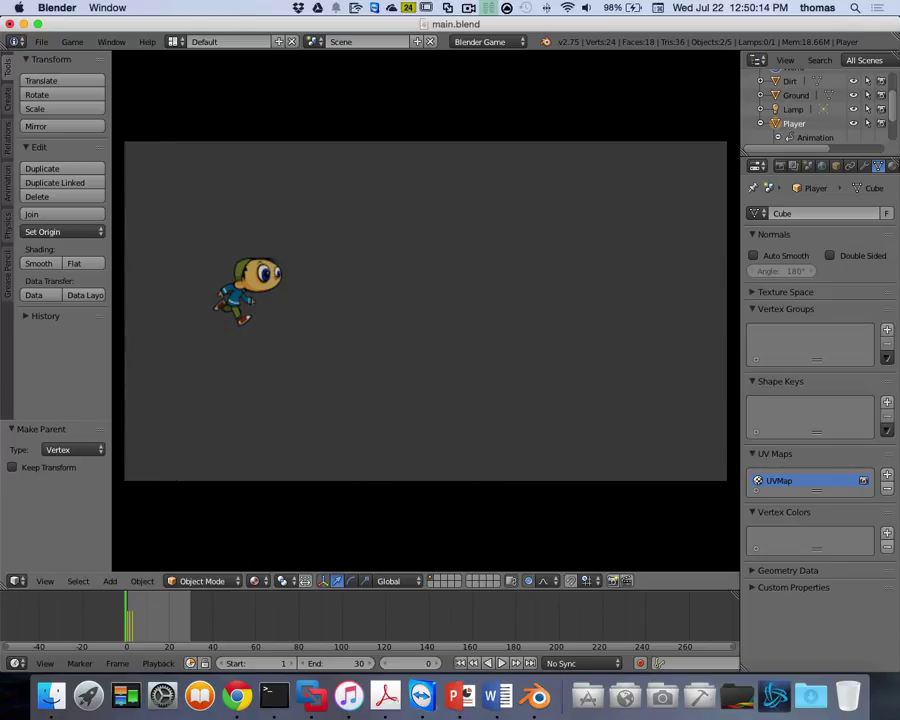
{"action": "key", "text": "Escape"}
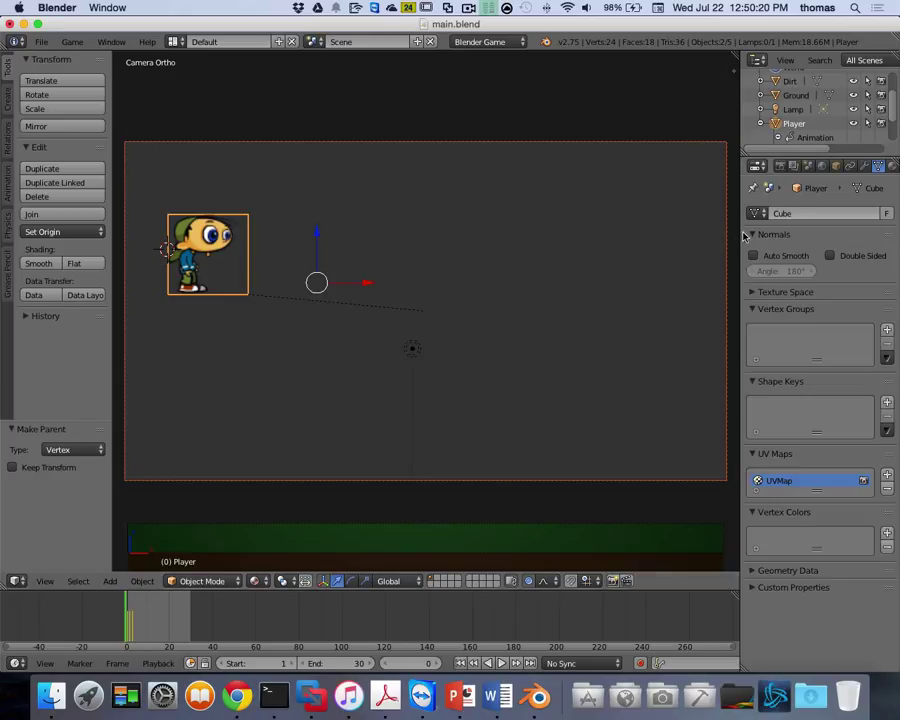
Step: Widen the outliner and properties area and select the Camera nested under the Player
{"action": "left_click_drag", "start_coordinate": [738, 233], "coordinate": [599, 233]}
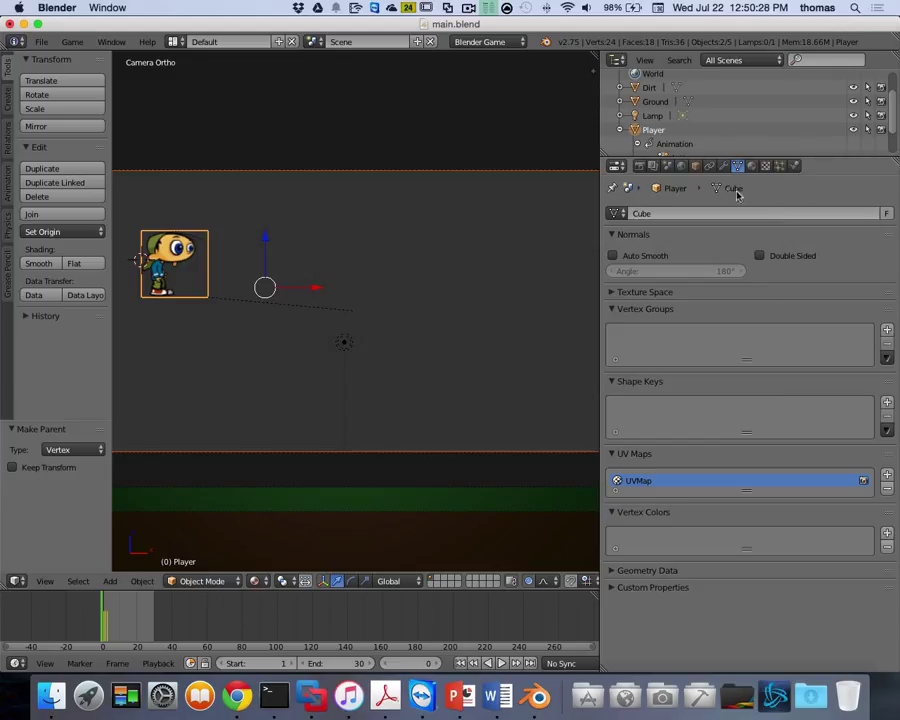
{"action": "scroll", "coordinate": [893, 118], "scroll_direction": "down", "scroll_amount": 3}
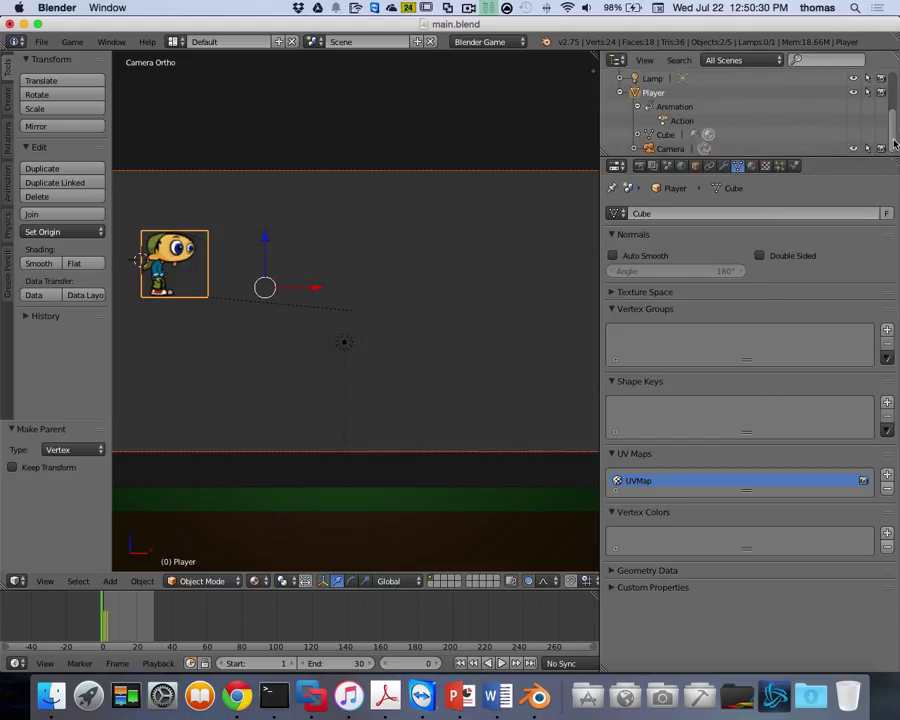
{"action": "left_click", "coordinate": [670, 148]}
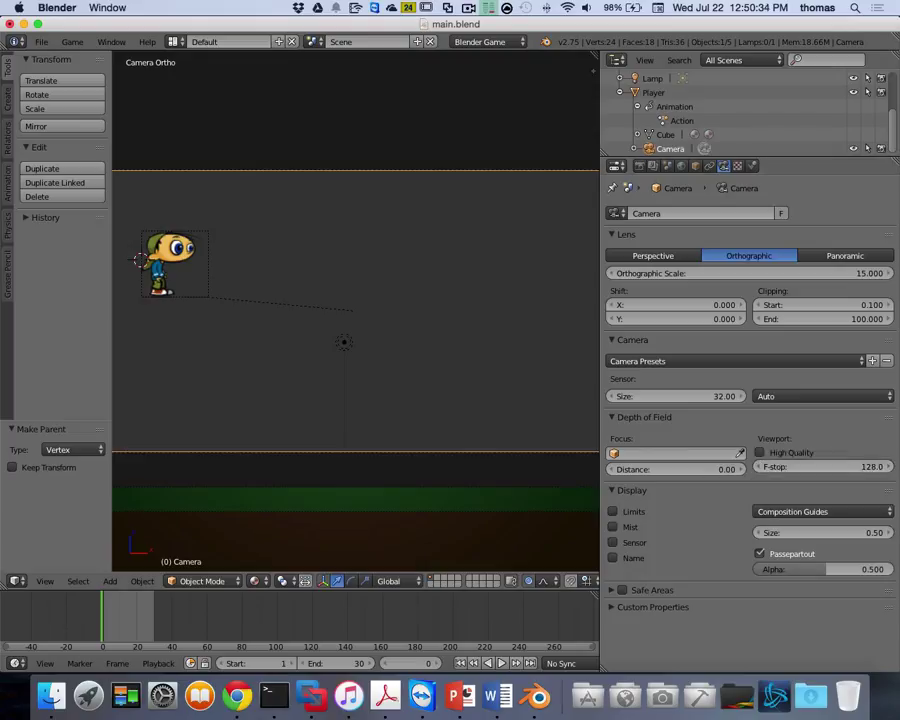
Step: Examine the Camera's lens and object settings, expanding Safe Areas, Relations Extras and Motion Paths
{"action": "left_click", "coordinate": [612, 608]}
{"action": "left_click", "coordinate": [611, 590]}
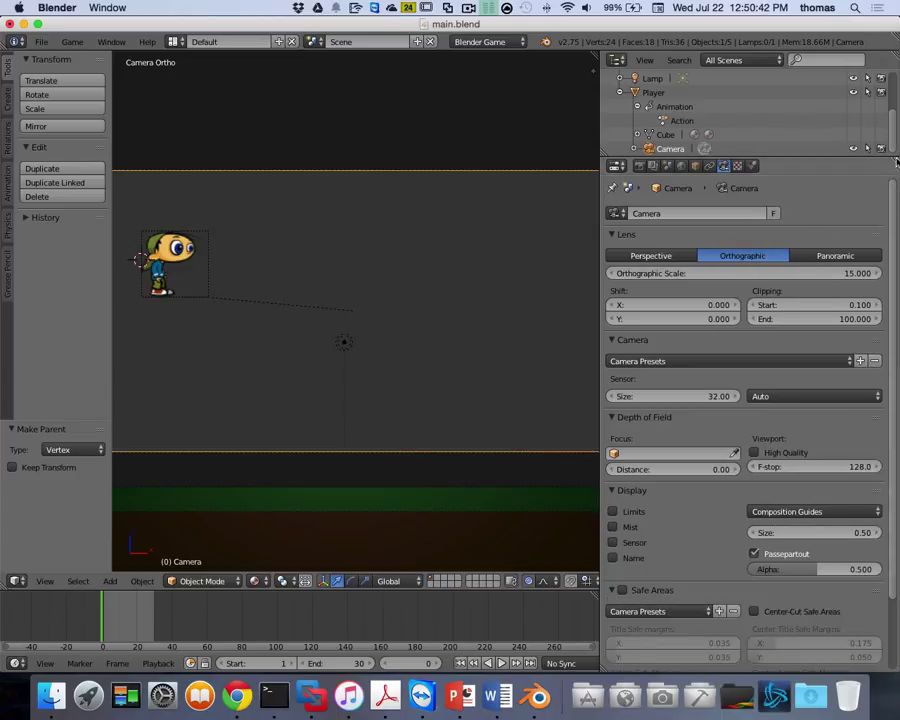
{"action": "left_click", "coordinate": [711, 167]}
{"action": "left_click", "coordinate": [699, 167]}
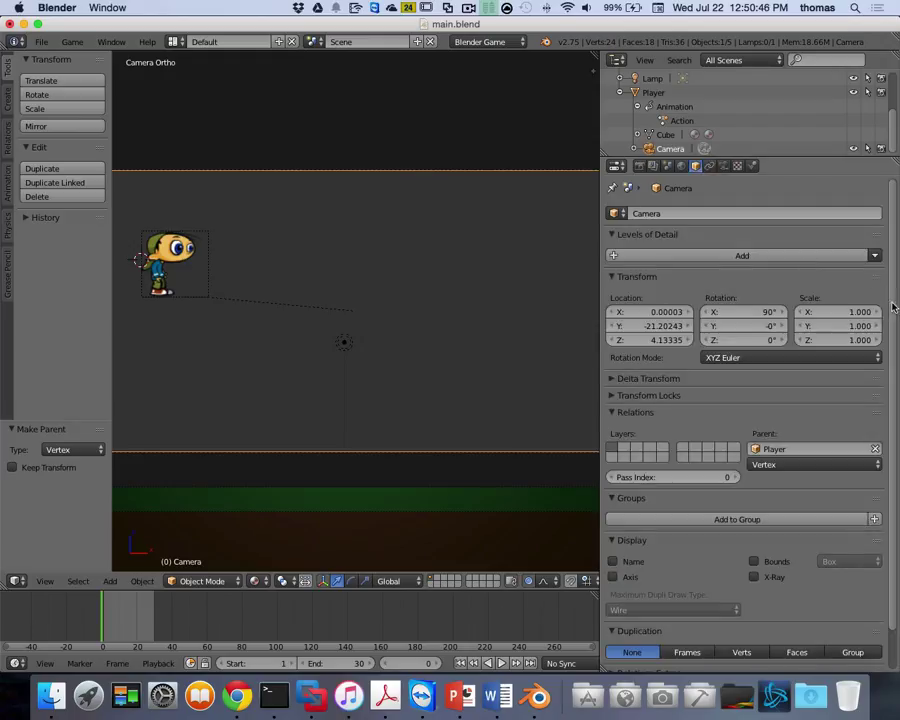
{"action": "scroll", "coordinate": [893, 290], "scroll_direction": "down", "scroll_amount": 2}
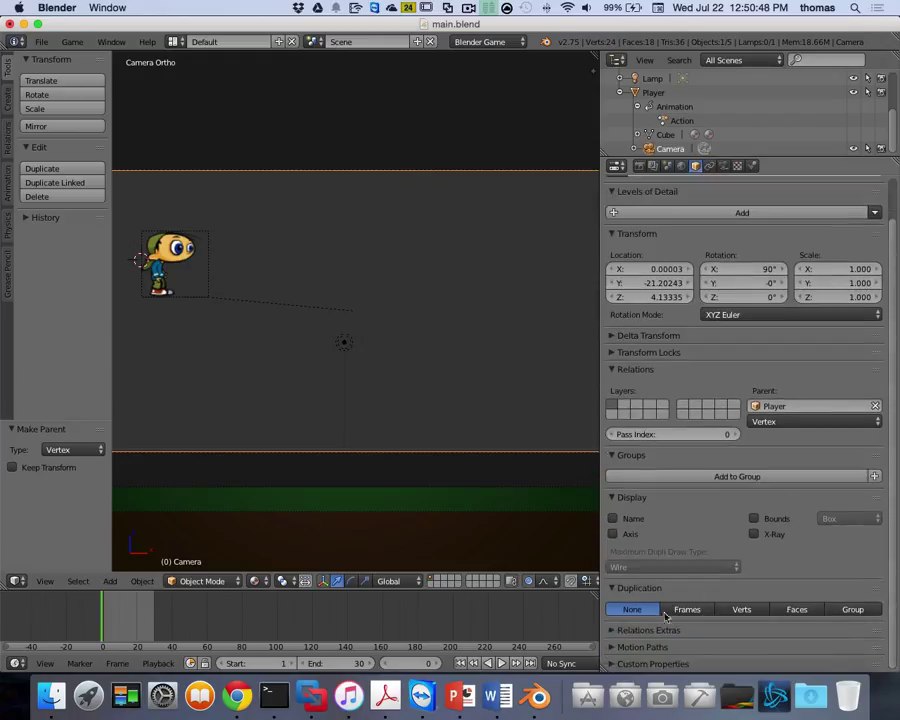
{"action": "left_click", "coordinate": [626, 630]}
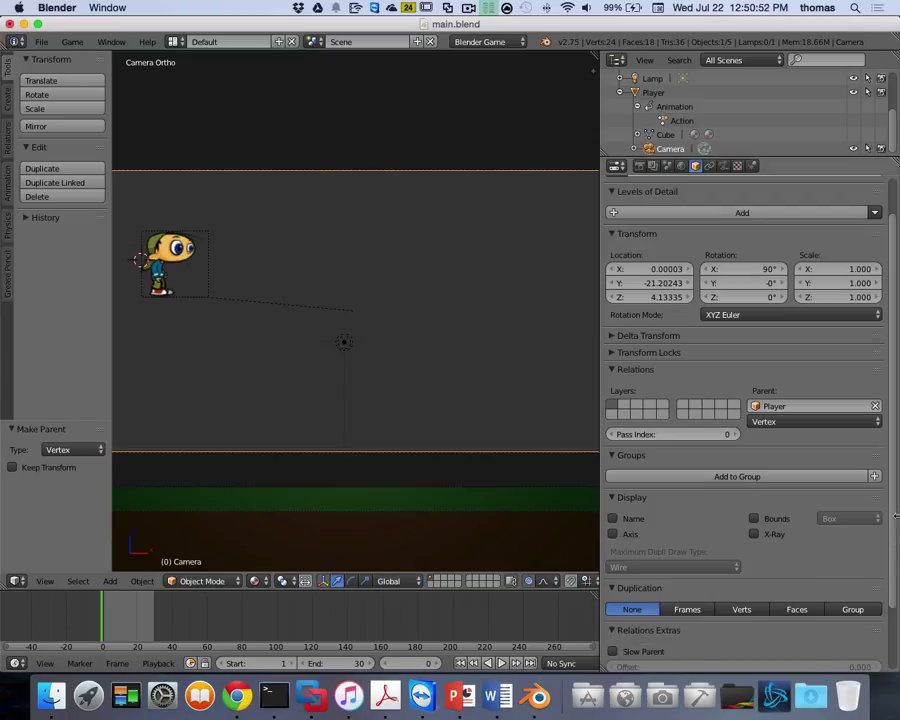
{"action": "scroll", "coordinate": [897, 546], "scroll_direction": "down", "scroll_amount": 1}
{"action": "scroll", "coordinate": [897, 546], "scroll_direction": "down", "scroll_amount": 2}
{"action": "left_click", "coordinate": [845, 647]}
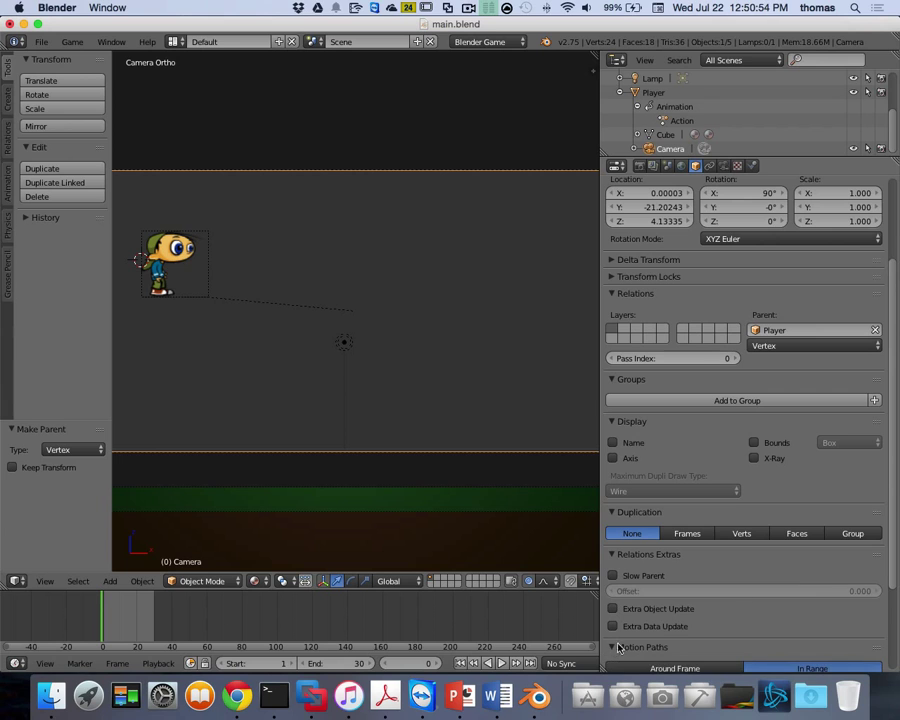
{"action": "left_click_drag", "start_coordinate": [887, 504], "coordinate": [866, 376]}
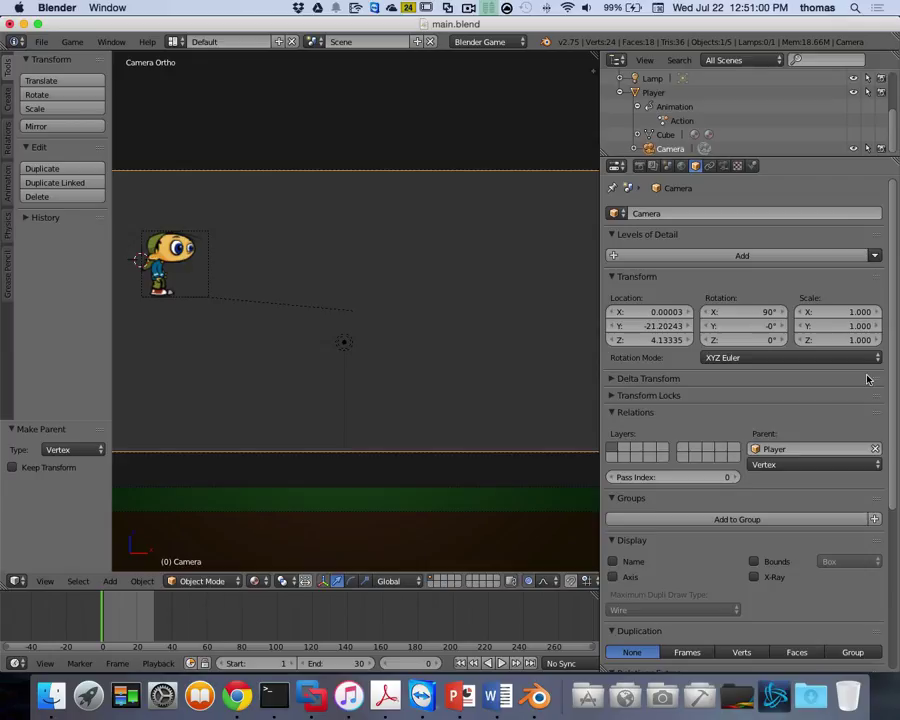
Step: Show the scene settings and expand Color Management to look through its options
{"action": "left_click", "coordinate": [674, 170]}
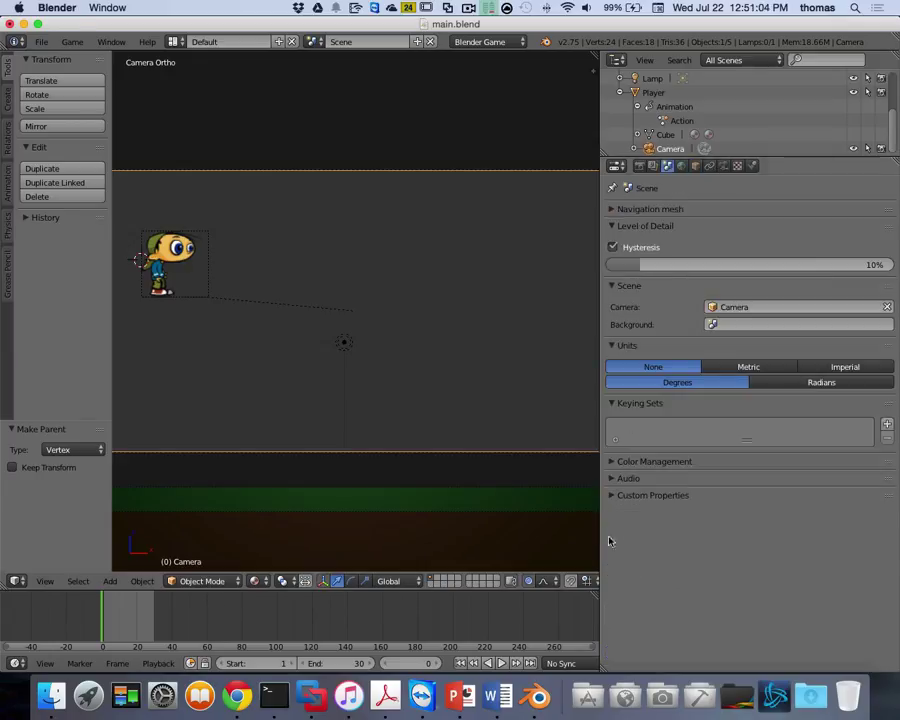
{"action": "left_click", "coordinate": [609, 462]}
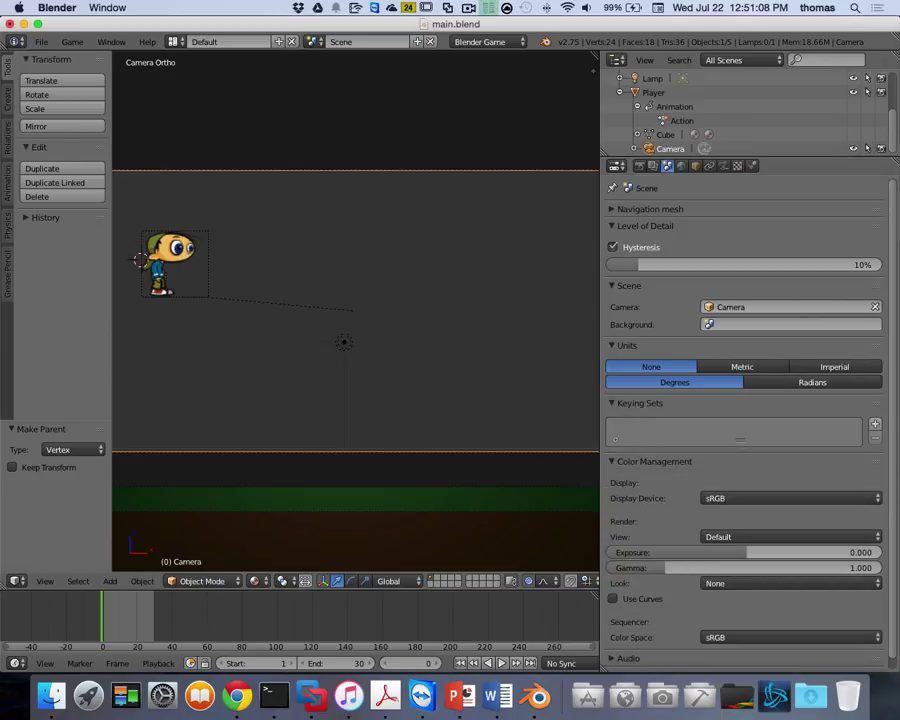
{"action": "scroll", "coordinate": [897, 487], "scroll_direction": "down", "scroll_amount": 1}
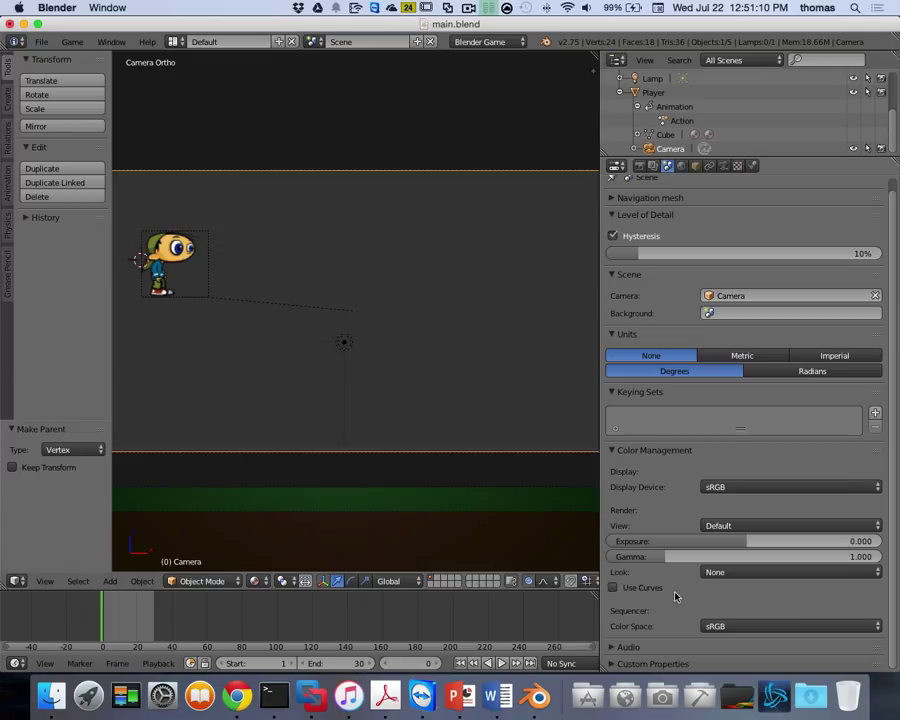
Step: Expand the scene's Audio settings and look through them, along with the render settings for the game player, shading, system and display
{"action": "left_click", "coordinate": [614, 651]}
{"action": "scroll", "coordinate": [683, 566], "scroll_direction": "down", "scroll_amount": 4}
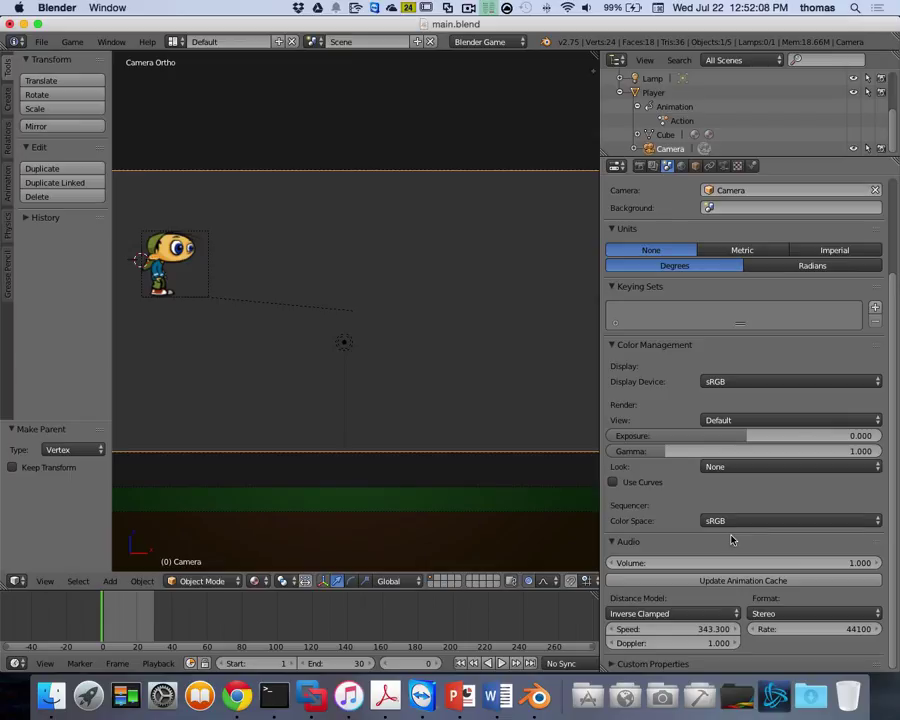
{"action": "left_click", "coordinate": [639, 165]}
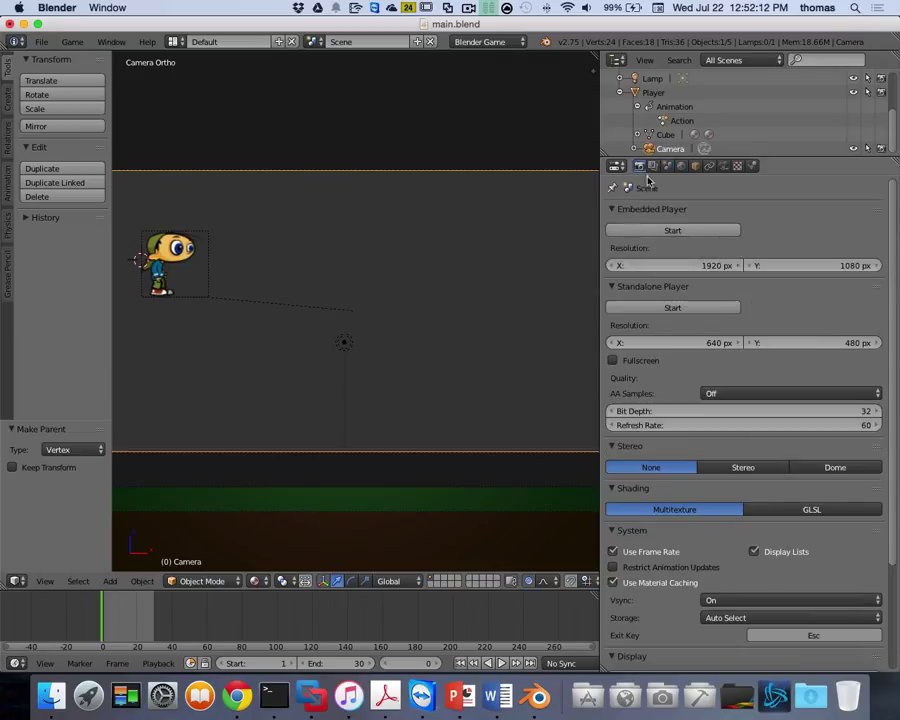
{"action": "scroll", "coordinate": [893, 293], "scroll_direction": "down", "scroll_amount": 5}
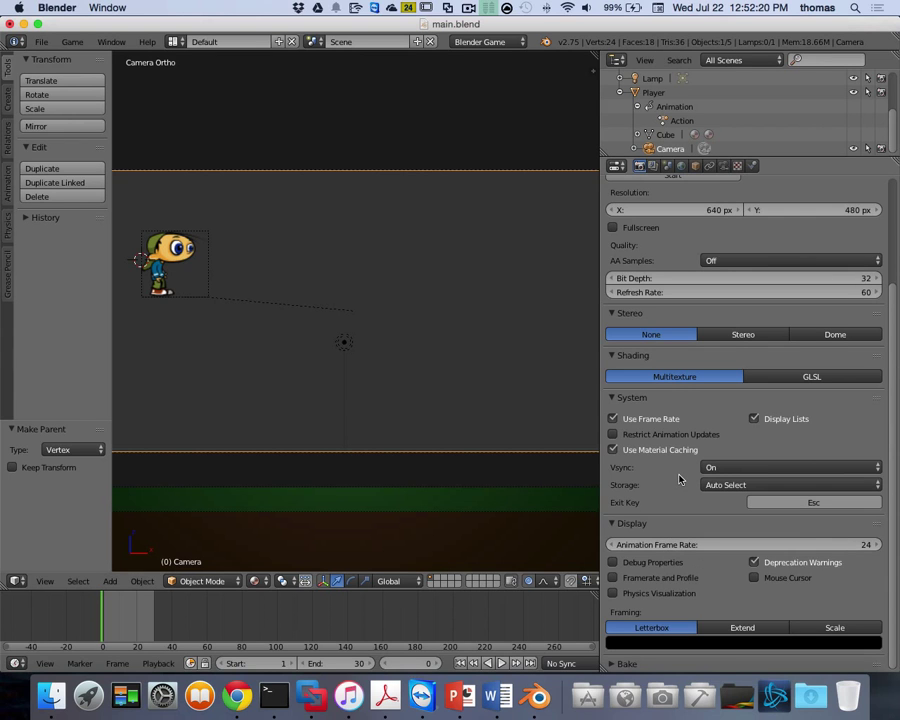
{"action": "scroll", "coordinate": [690, 251], "scroll_direction": "up", "scroll_amount": 5}
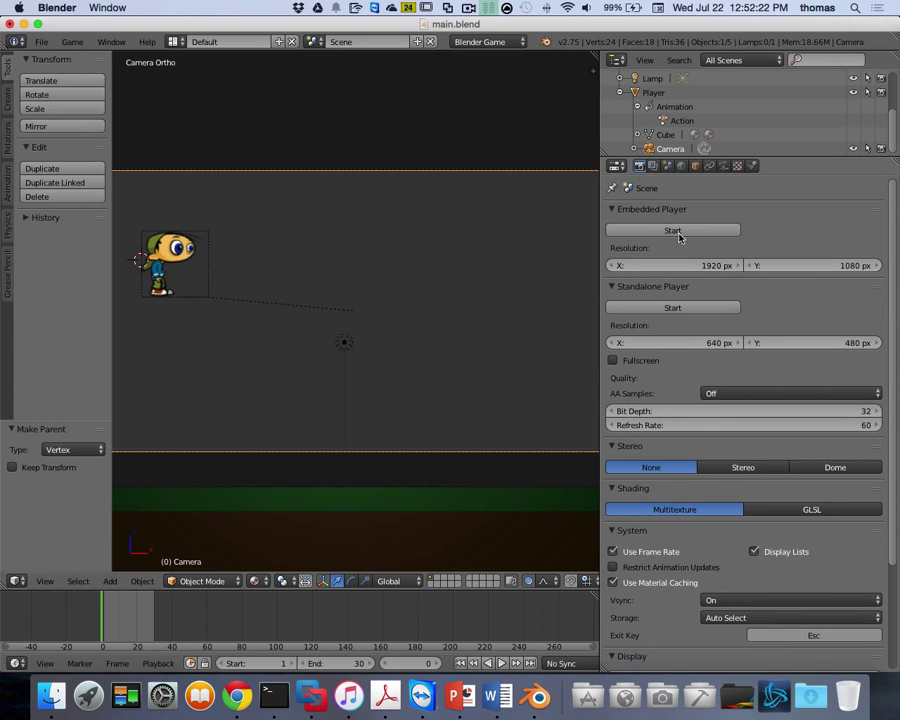
Step: Switch to Chrome, search the web for "blender slow parent" in a new tab, and return to Blender
{"action": "left_click", "coordinate": [235, 670]}
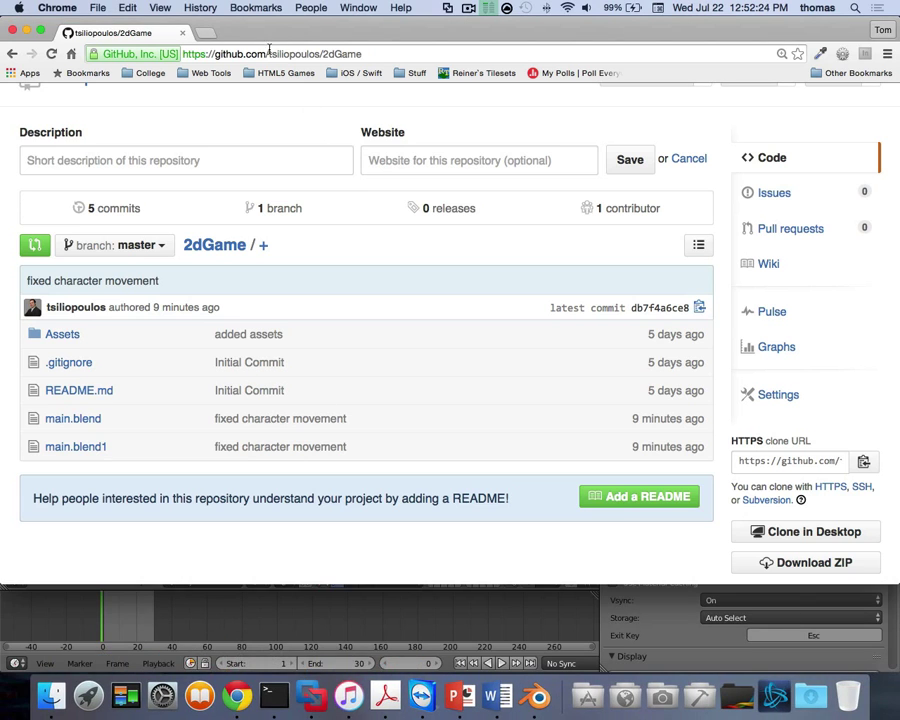
{"action": "left_click", "coordinate": [206, 33]}
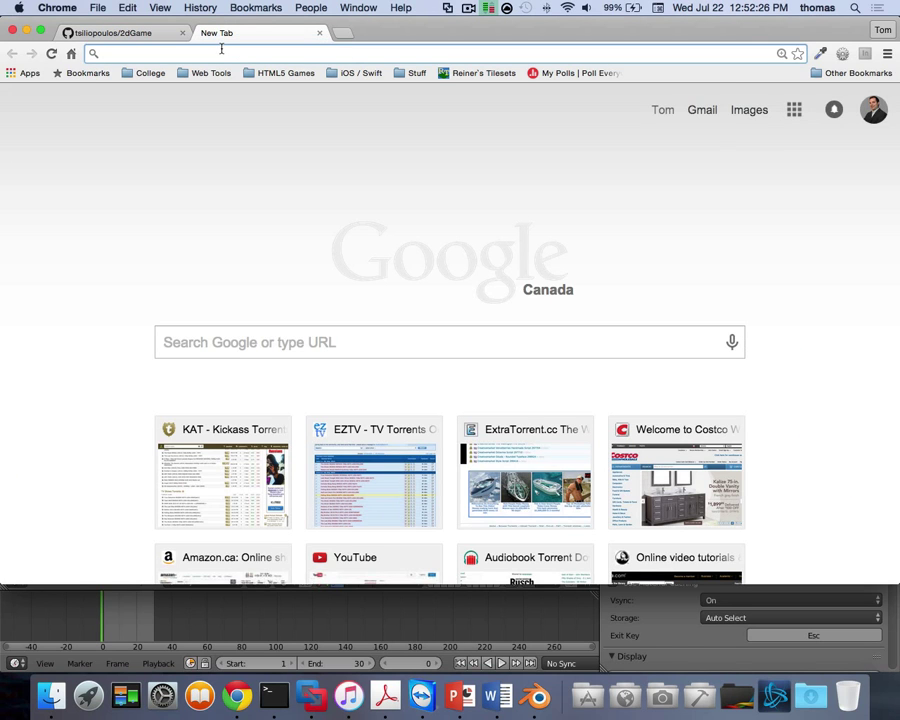
{"action": "type", "text": "bld"}
{"action": "key", "text": "BackSpace"}
{"action": "type", "text": "ender"}
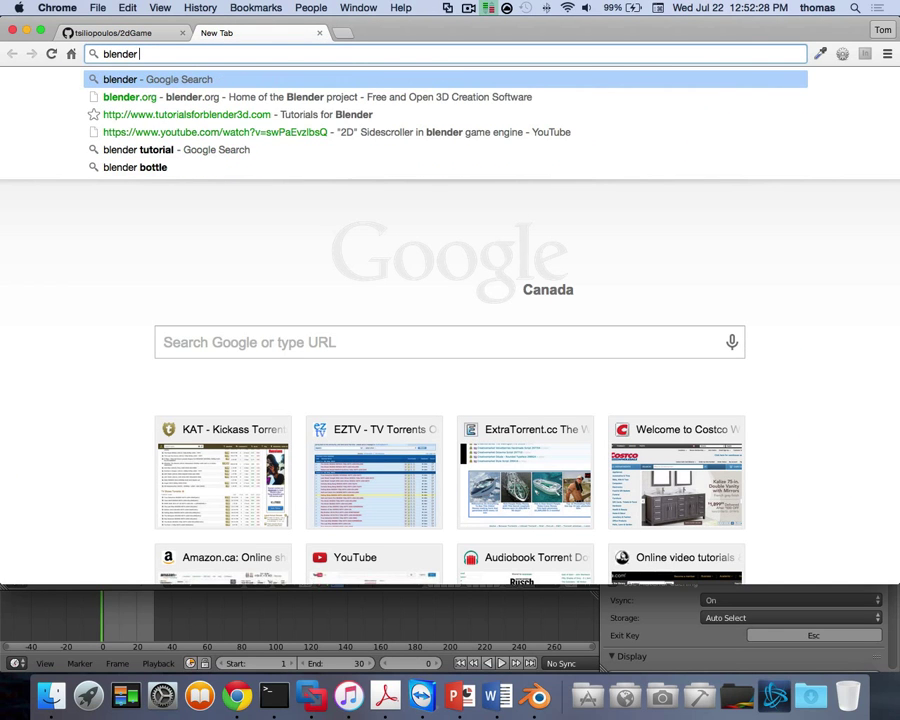
{"action": "type", "text": " slow pa"}
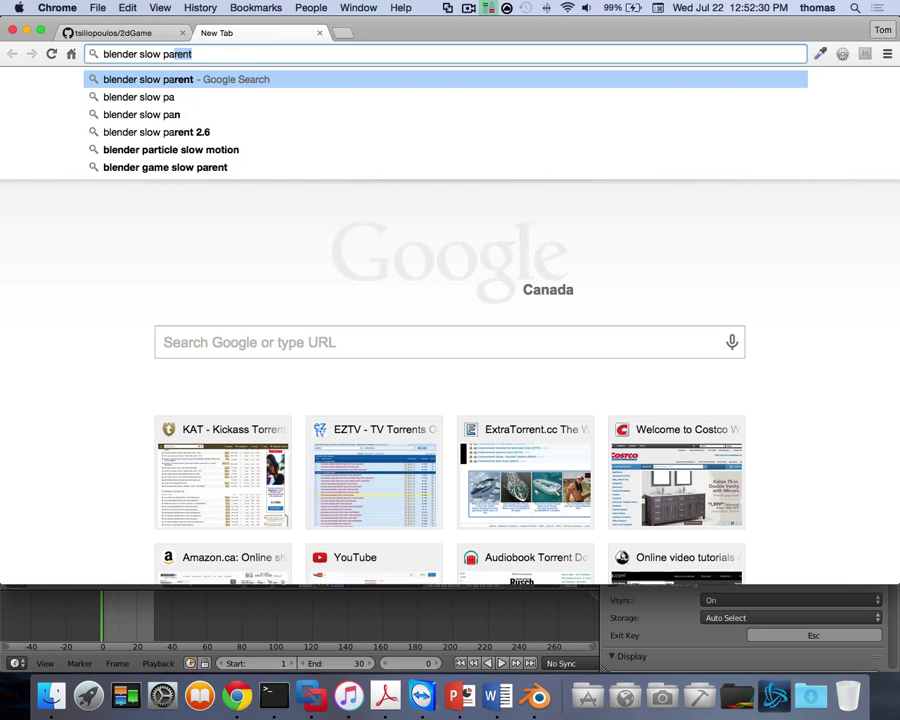
{"action": "type", "text": "rent"}
{"action": "key", "text": "Return"}
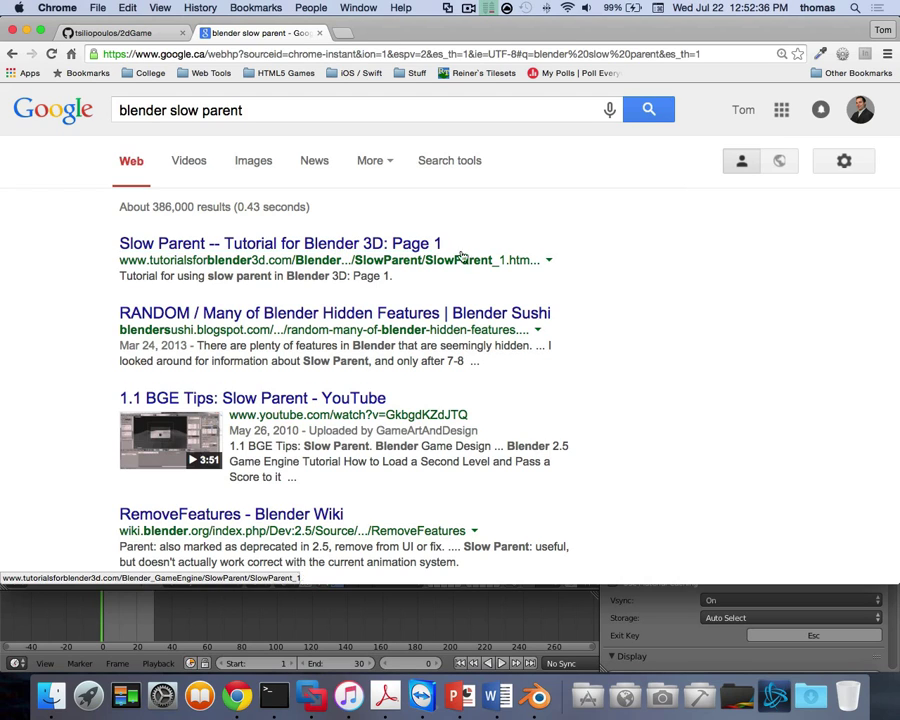
{"action": "left_click", "coordinate": [649, 632]}
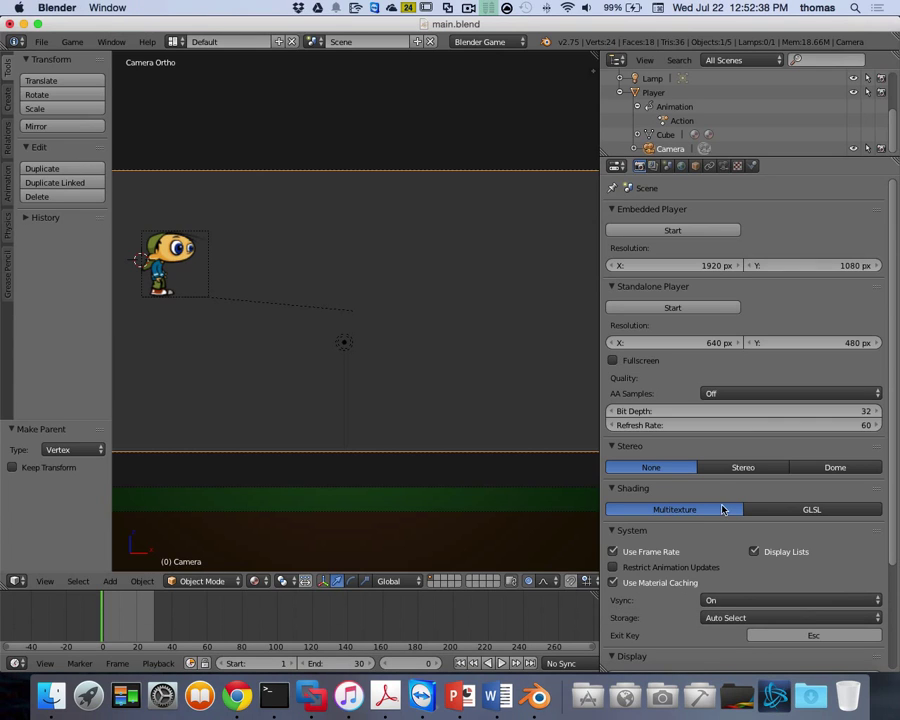
Step: Enable Slow Parent in the Relations Extras of the Camera's object settings
{"action": "left_click", "coordinate": [695, 172]}
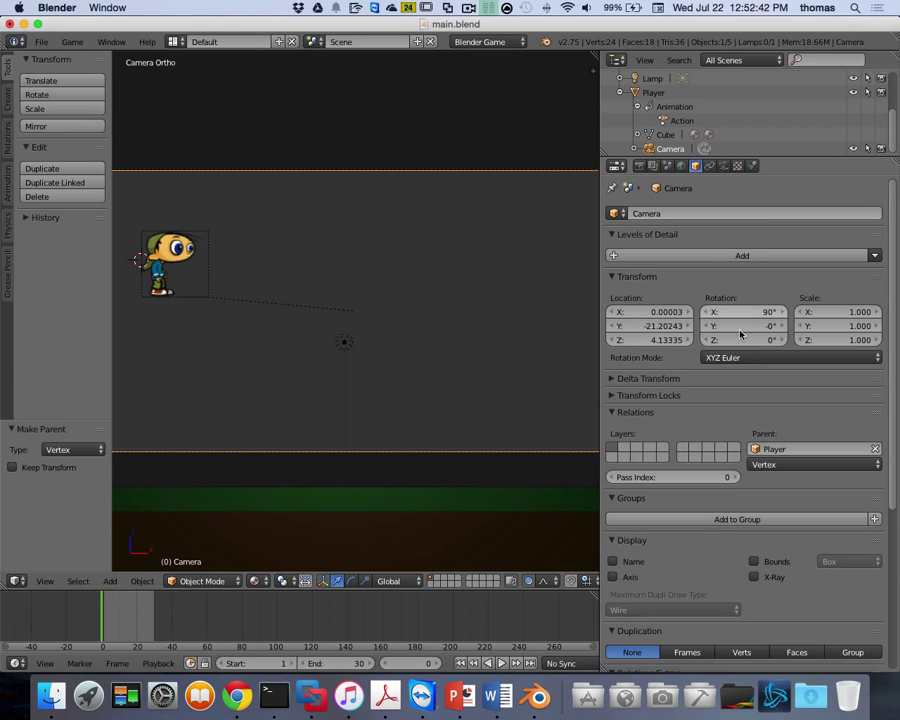
{"action": "scroll", "coordinate": [750, 460], "scroll_direction": "down", "scroll_amount": 5}
{"action": "scroll", "coordinate": [740, 509], "scroll_direction": "down", "scroll_amount": 1}
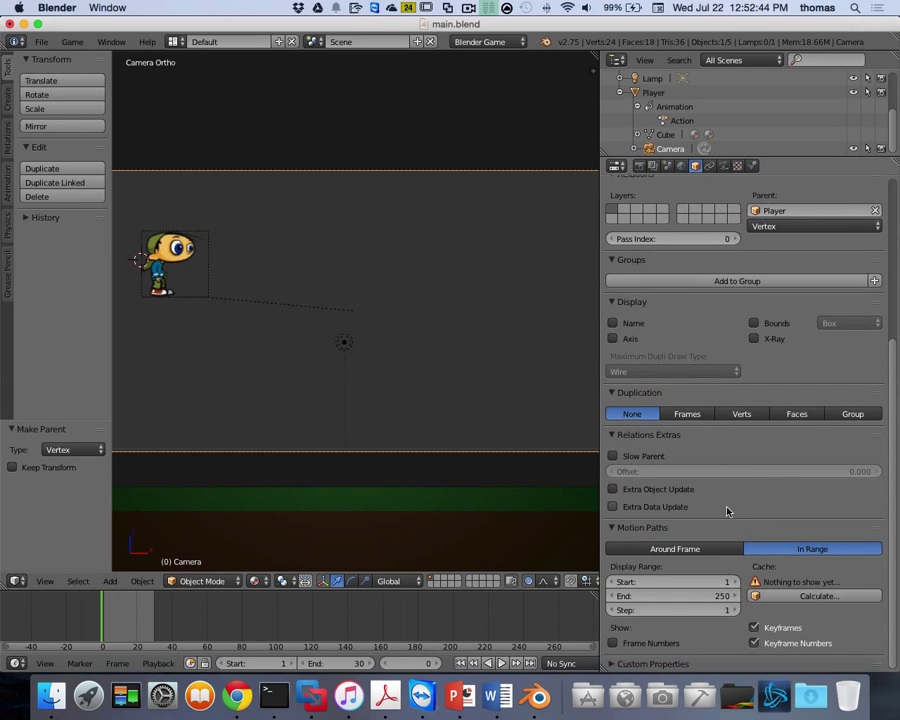
{"action": "left_click", "coordinate": [613, 456]}
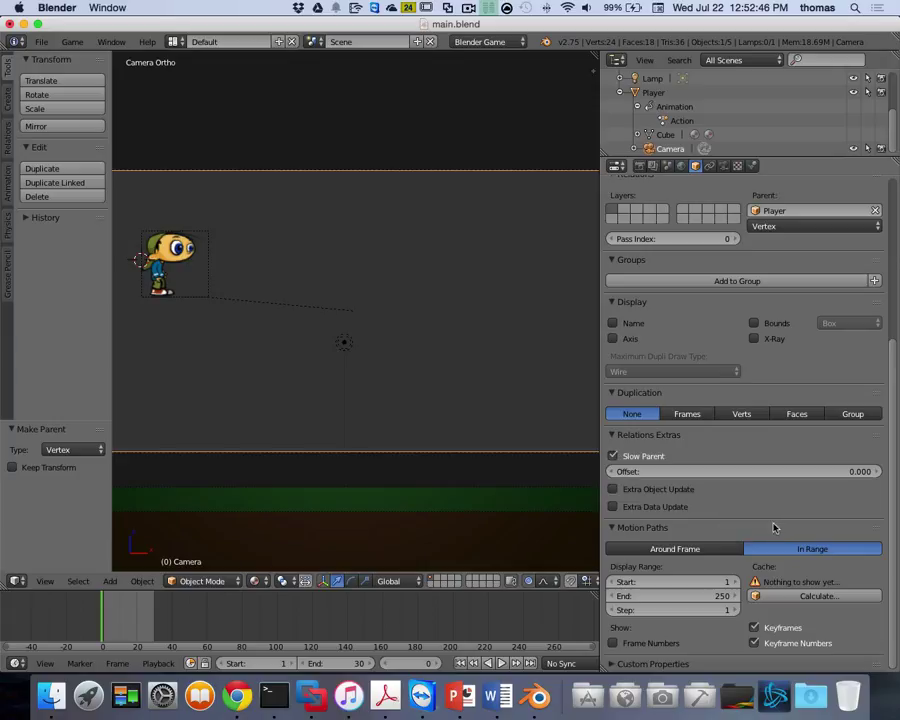
Step: Raise the Camera's Slow Parent offset to 1.100 and run the game briefly to test it
{"action": "left_click", "coordinate": [878, 472]}
{"action": "left_click", "coordinate": [878, 472]}
{"action": "left_click", "coordinate": [878, 472]}
{"action": "left_click", "coordinate": [878, 472]}
{"action": "left_click", "coordinate": [878, 472]}
{"action": "left_click", "coordinate": [878, 472]}
{"action": "left_click", "coordinate": [878, 472]}
{"action": "left_click", "coordinate": [878, 472]}
{"action": "left_click", "coordinate": [878, 472]}
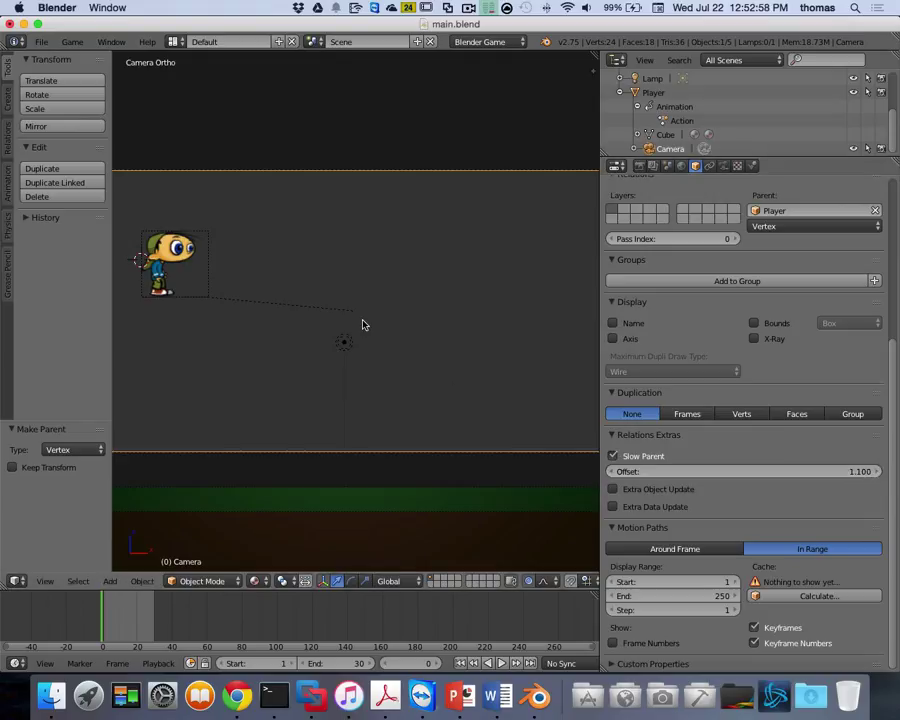
{"action": "key", "text": "p"}
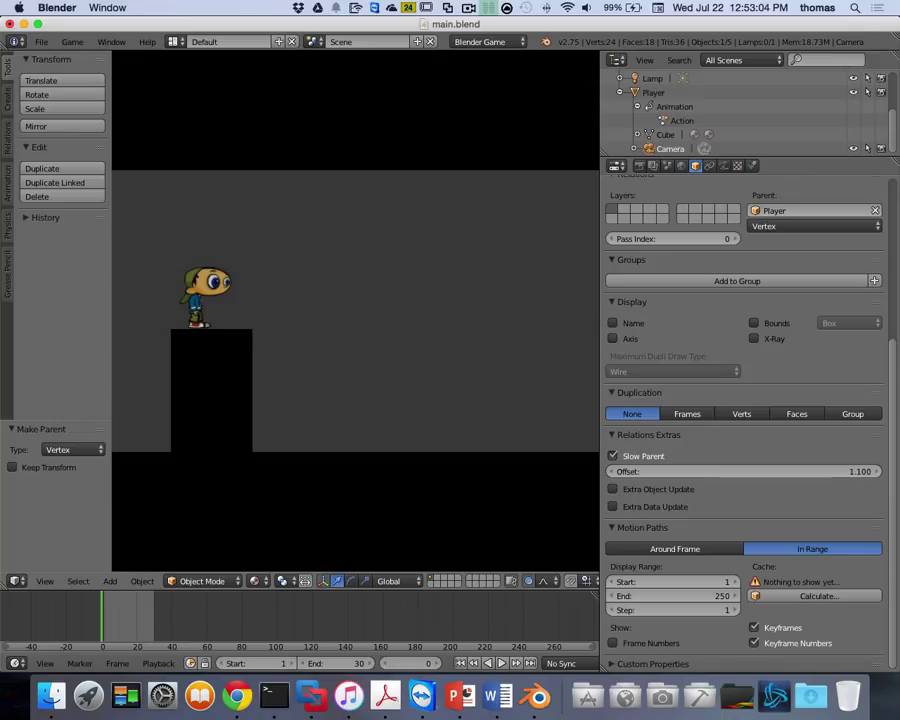
{"action": "key", "text": "Escape"}
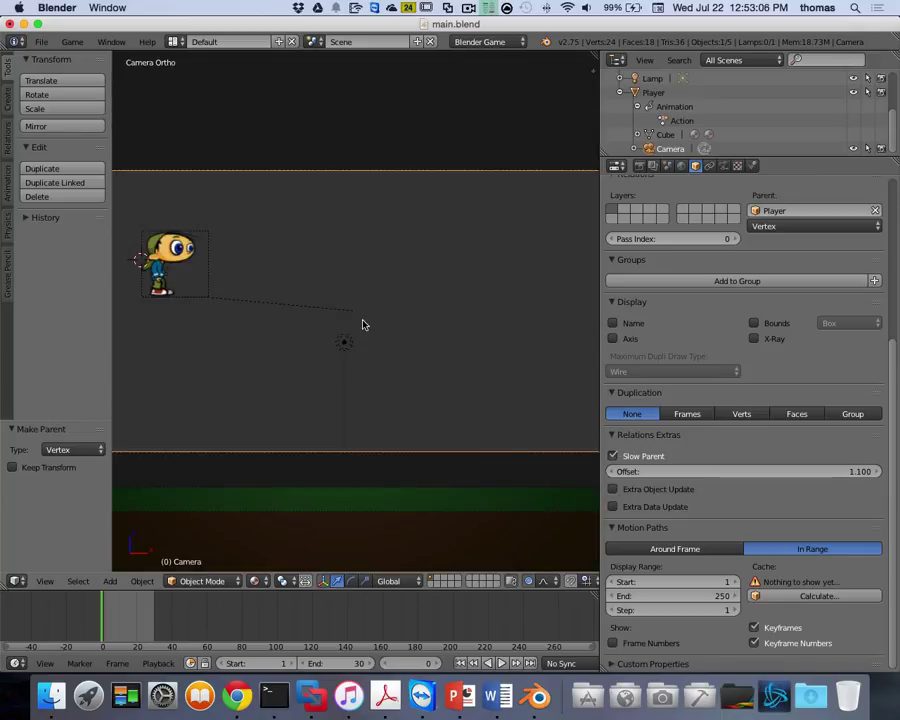
Step: Turn off the Camera's Slow Parent and run the game, moving the player to the right for comparison
{"action": "left_click", "coordinate": [614, 456]}
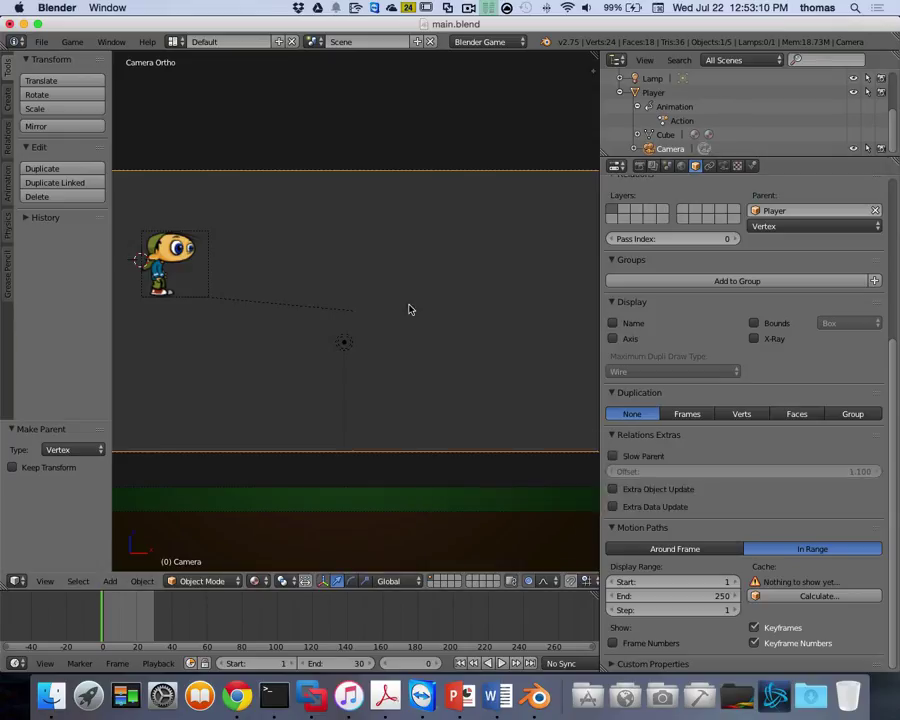
{"action": "key", "text": "p"}
{"action": "key", "text": "Right"}
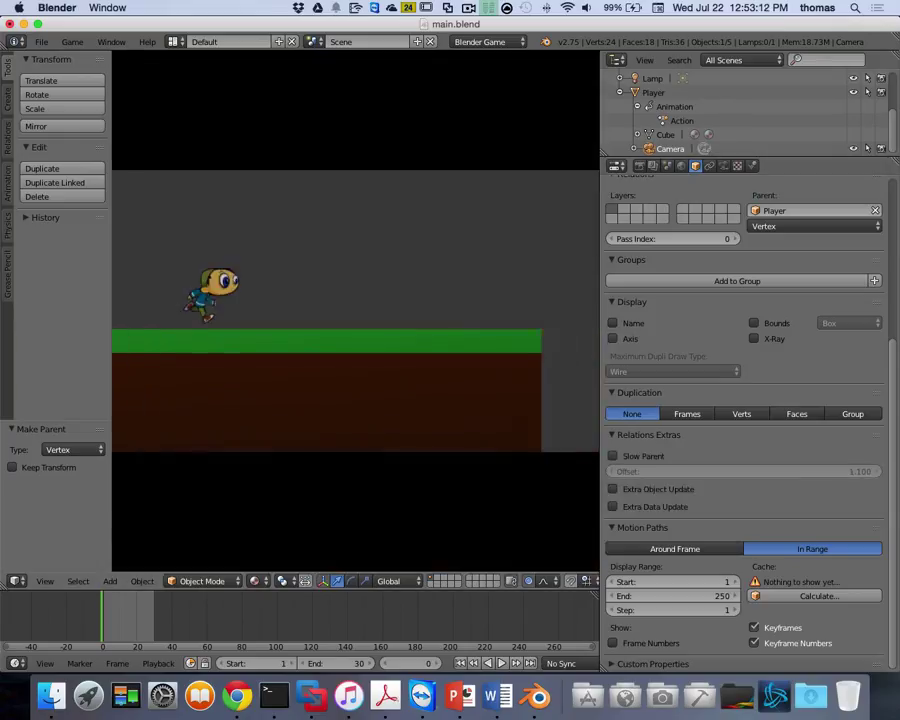
{"action": "key", "text": "Escape"}
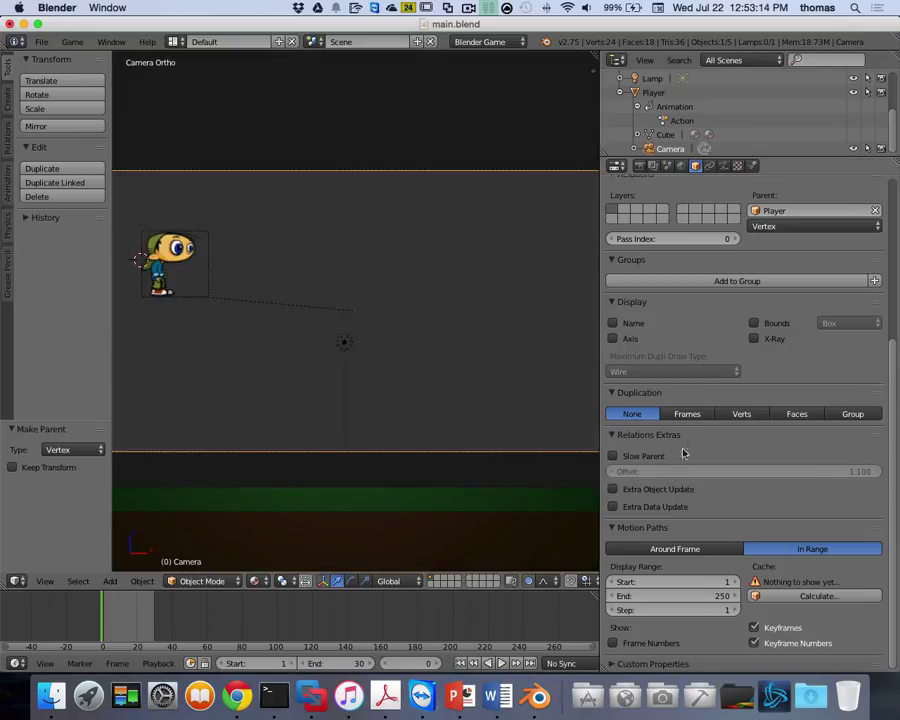
Step: Turn Slow Parent back on for the Camera and run the game again to test it
{"action": "left_click", "coordinate": [614, 456]}
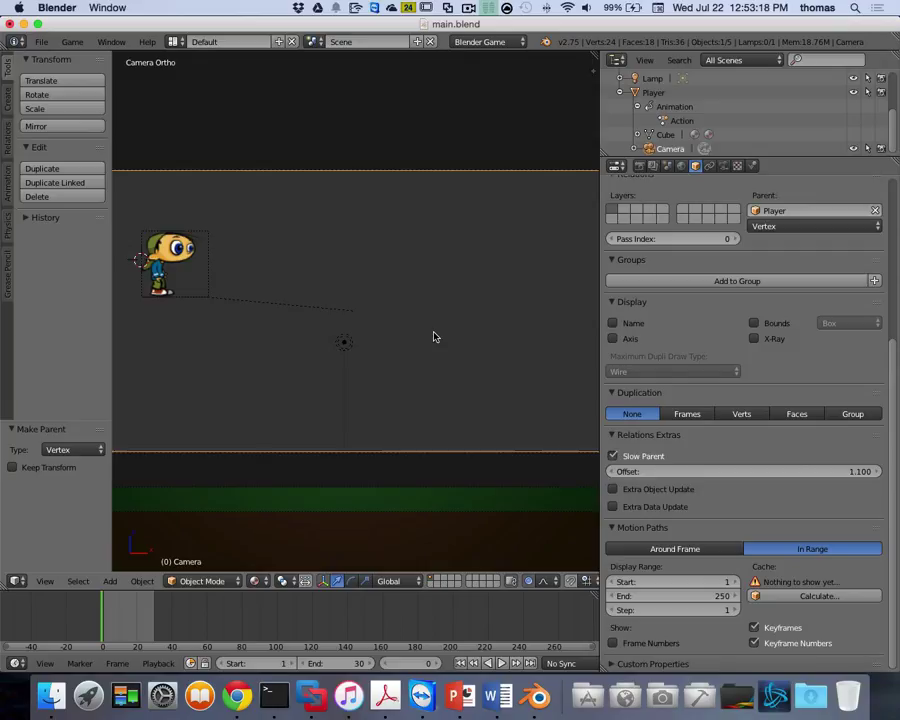
{"action": "key", "text": "p"}
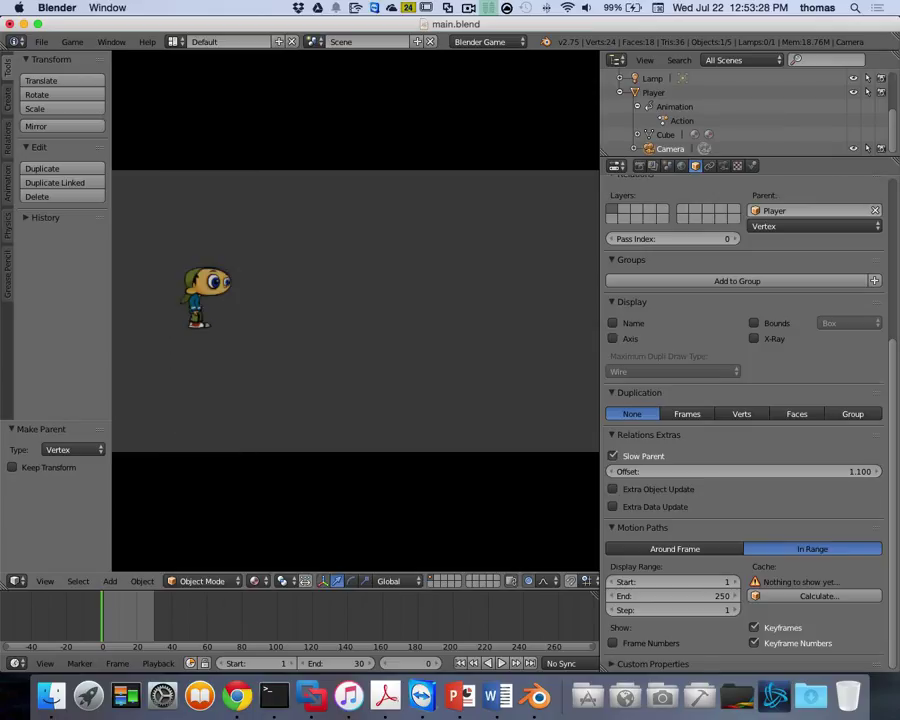
{"action": "key", "text": "Escape"}
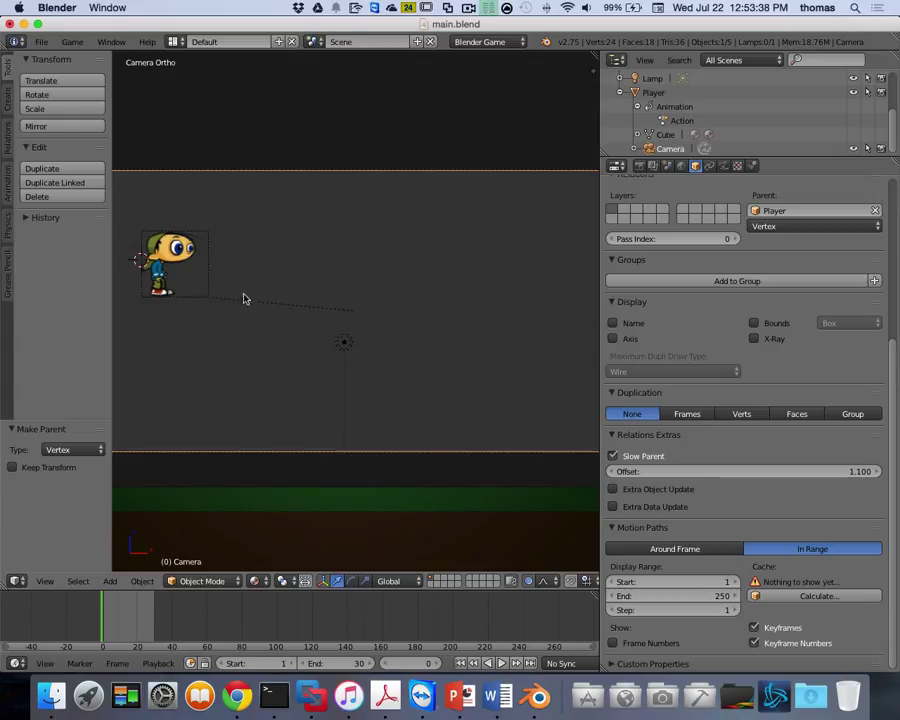
Step: Examine the Camera's placement relative to the Player and ground in a perspective view, and return to the camera view
{"action": "key", "text": "KP_0"}
{"action": "key", "text": "KP_0"}
{"action": "key", "text": "KP_0"}
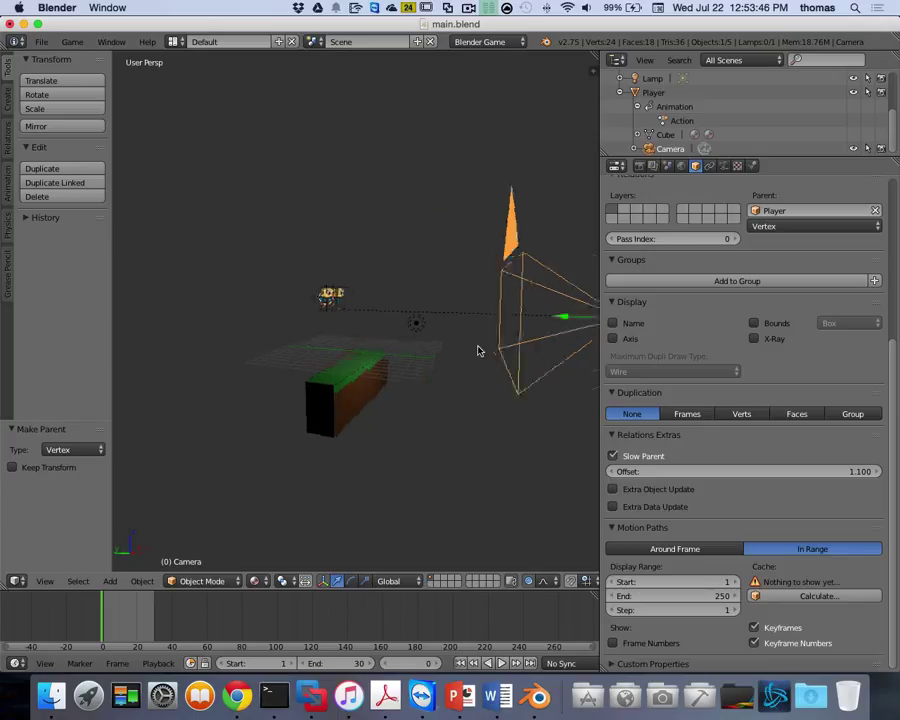
{"action": "key", "text": "KP_0"}
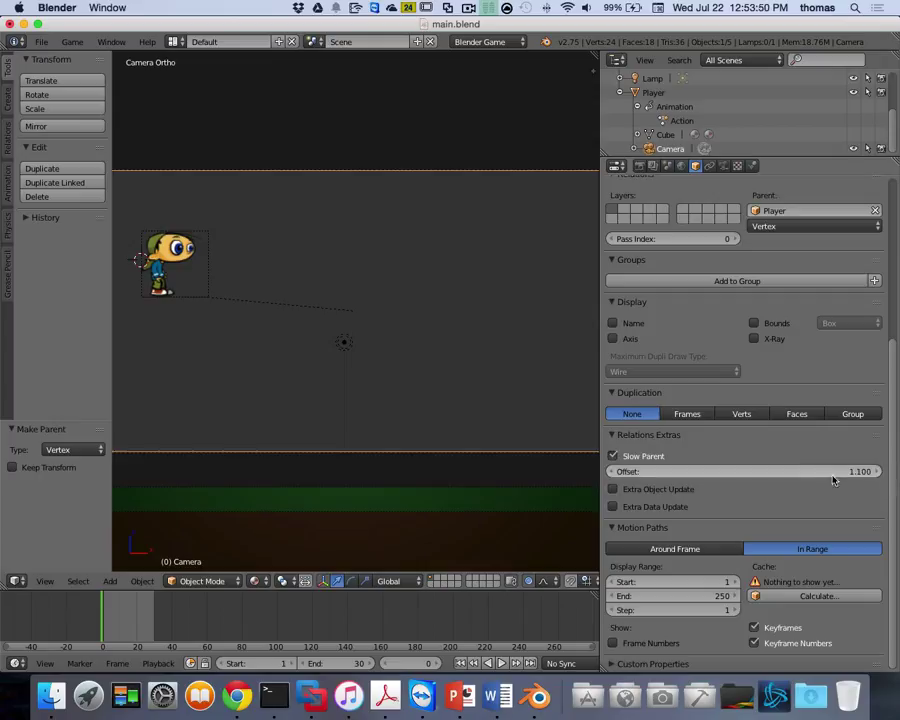
Step: Lower the Slow Parent offset to 0.200, enable Extra Object Update, and test the Camera in the game
{"action": "left_click_drag", "start_coordinate": [792, 476], "coordinate": [695, 476]}
{"action": "left_click", "coordinate": [614, 489]}
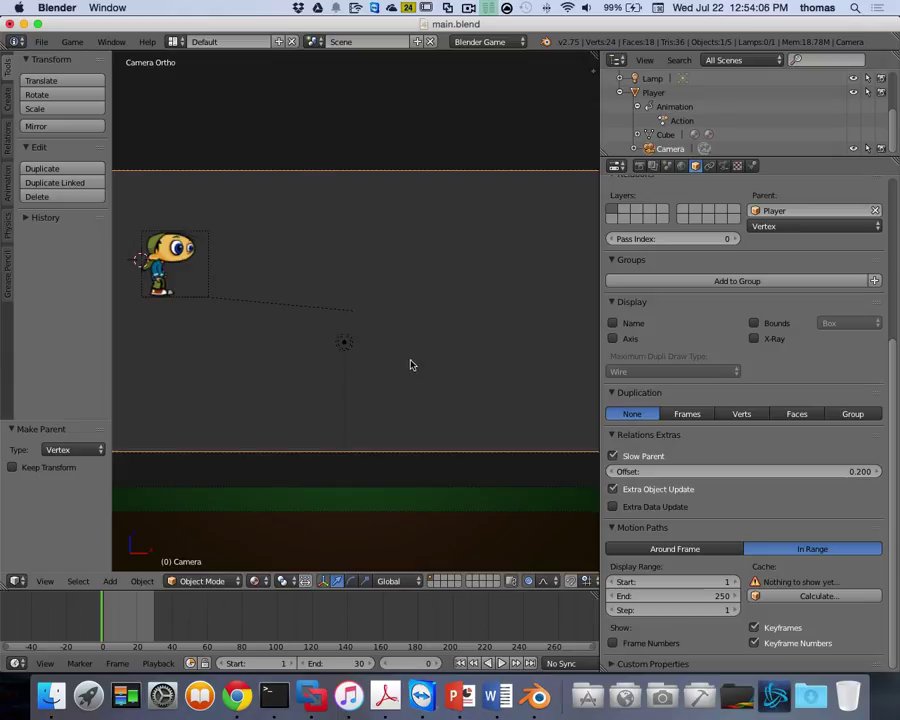
{"action": "key", "text": "p"}
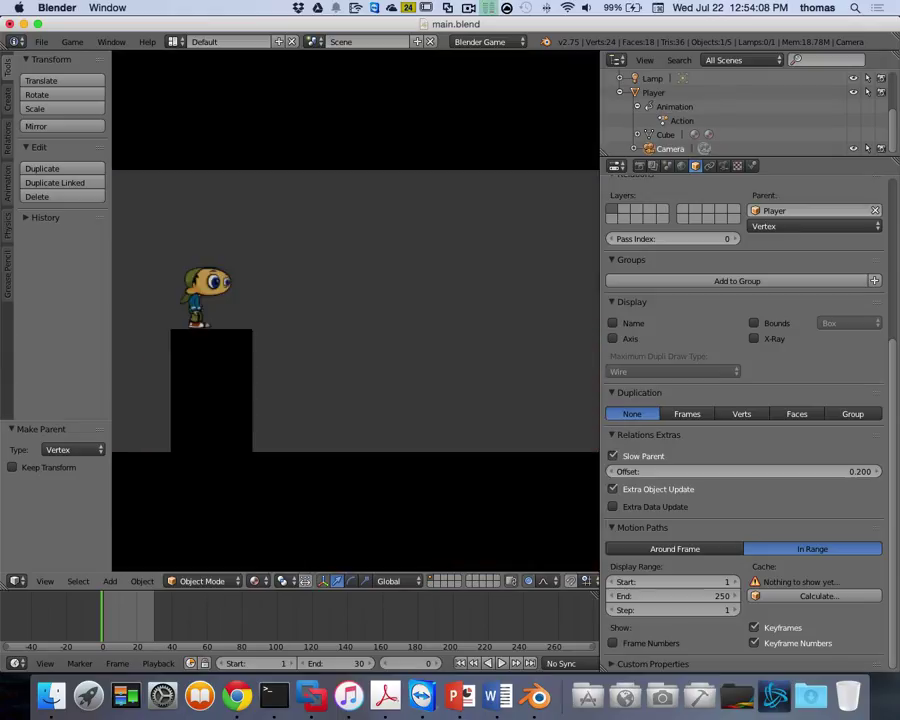
{"action": "key", "text": "Escape"}
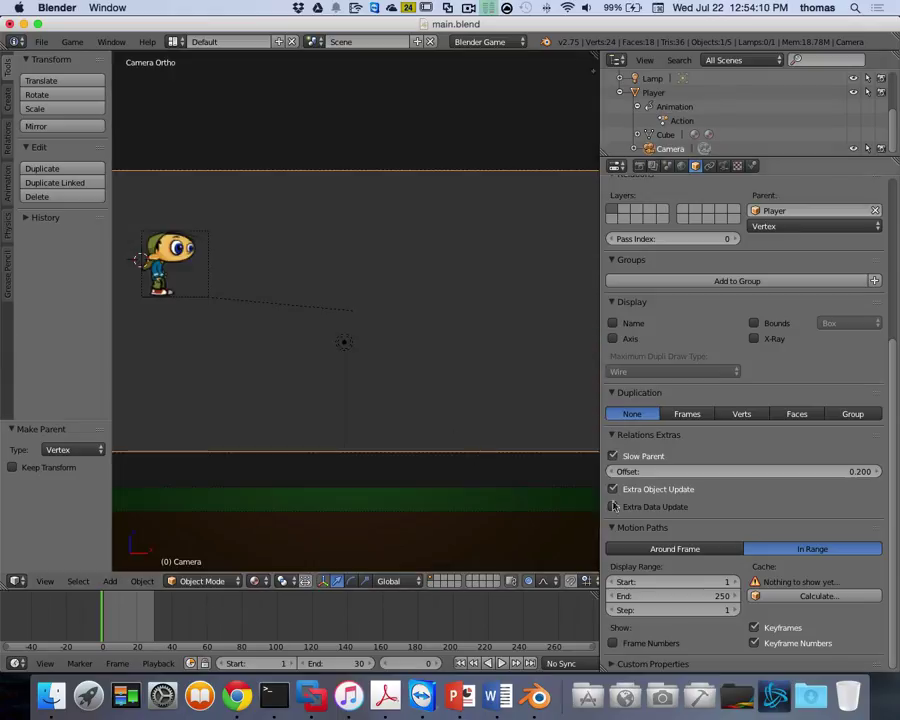
Step: Enable Extra Data Update and disable Extra Object Update for the Camera, running the game after each change
{"action": "key", "text": "p"}
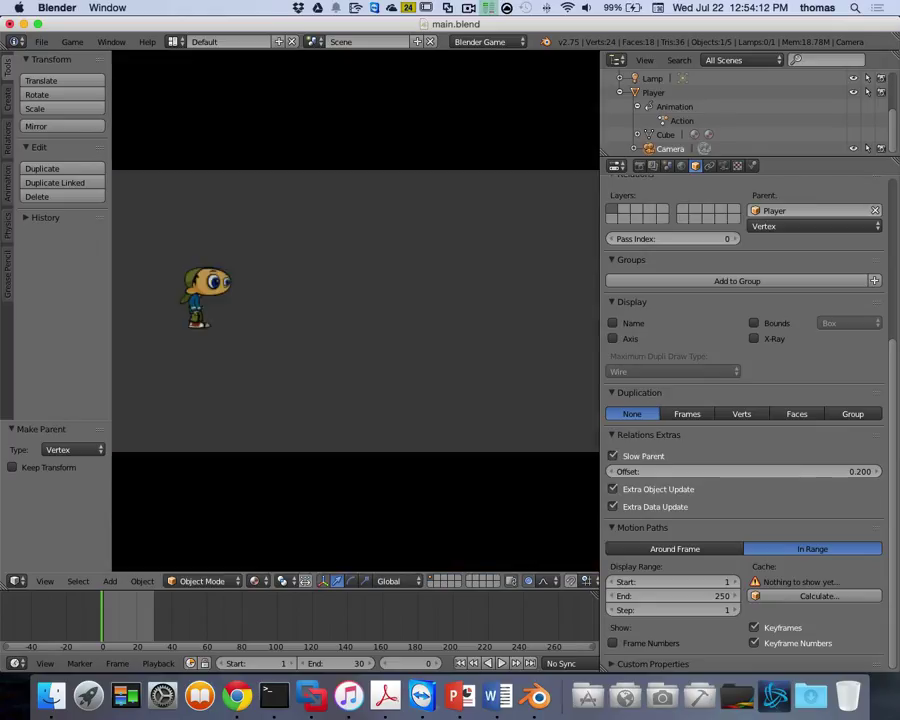
{"action": "key", "text": "Escape"}
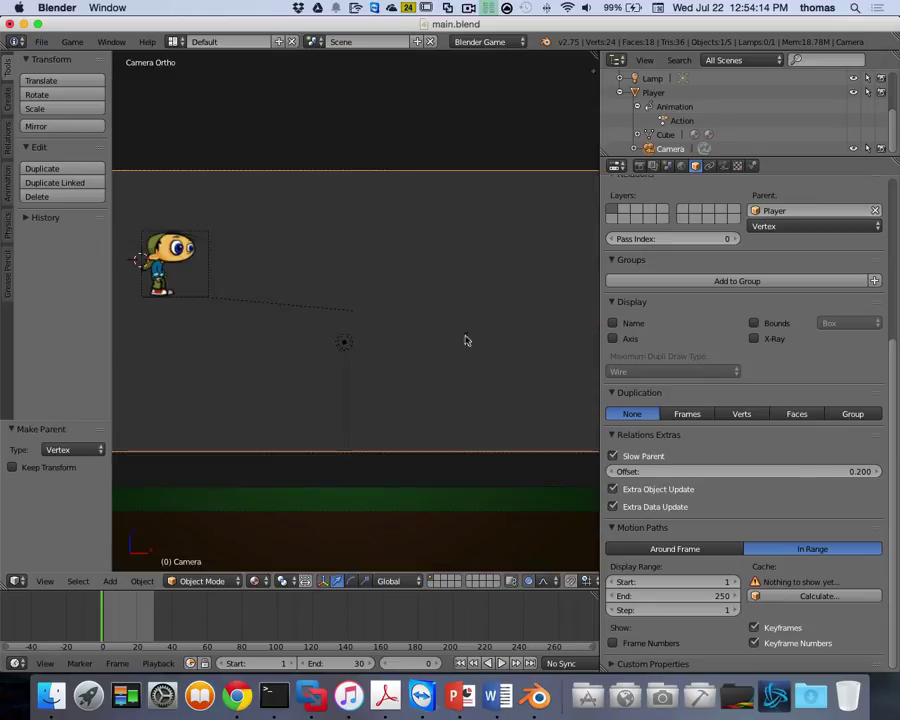
{"action": "left_click", "coordinate": [613, 489]}
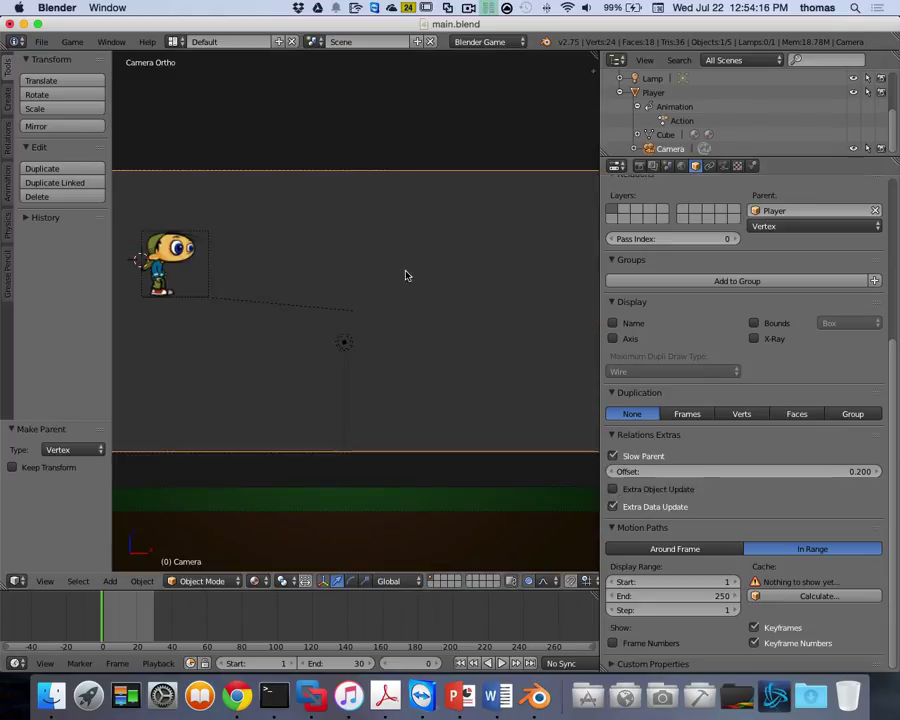
{"action": "key", "text": "p"}
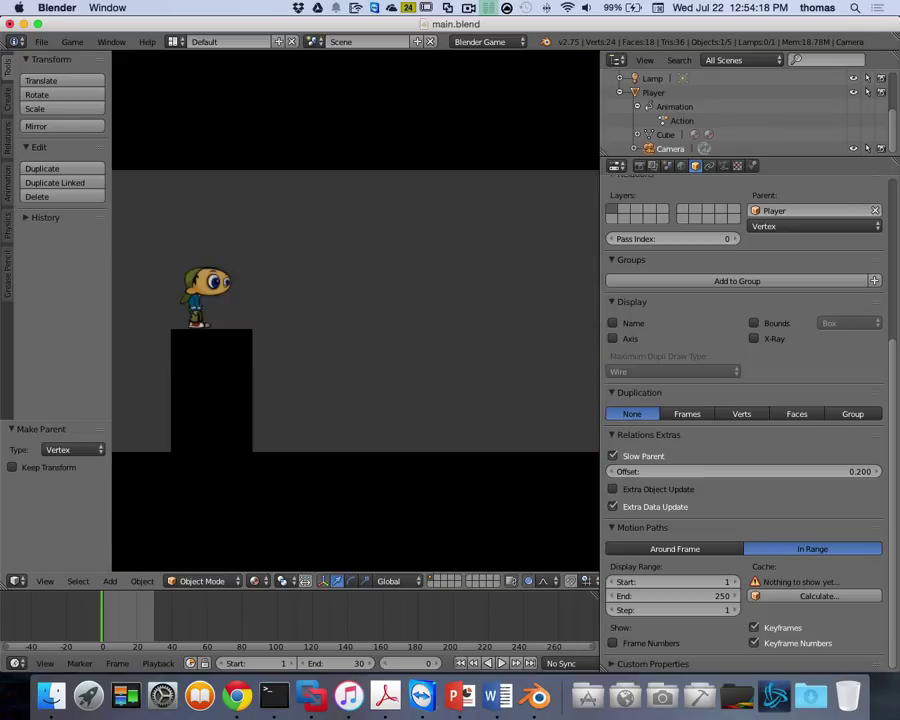
{"action": "key", "text": "Escape"}
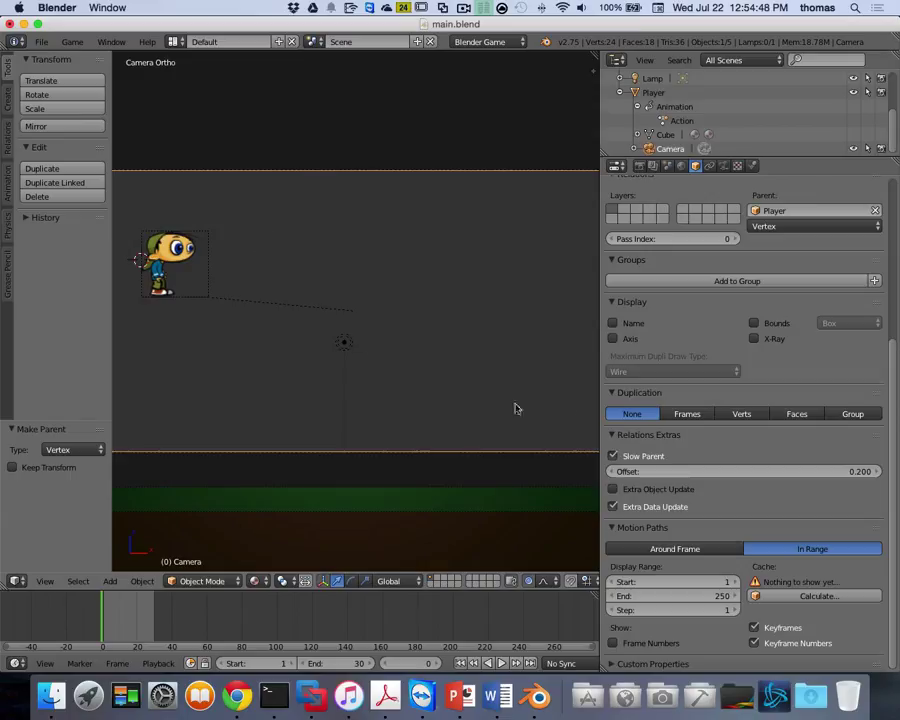
Step: Disable the Camera's Slow Parent and widen the 3D view to inspect the scene in perspective
{"action": "left_click", "coordinate": [612, 456]}
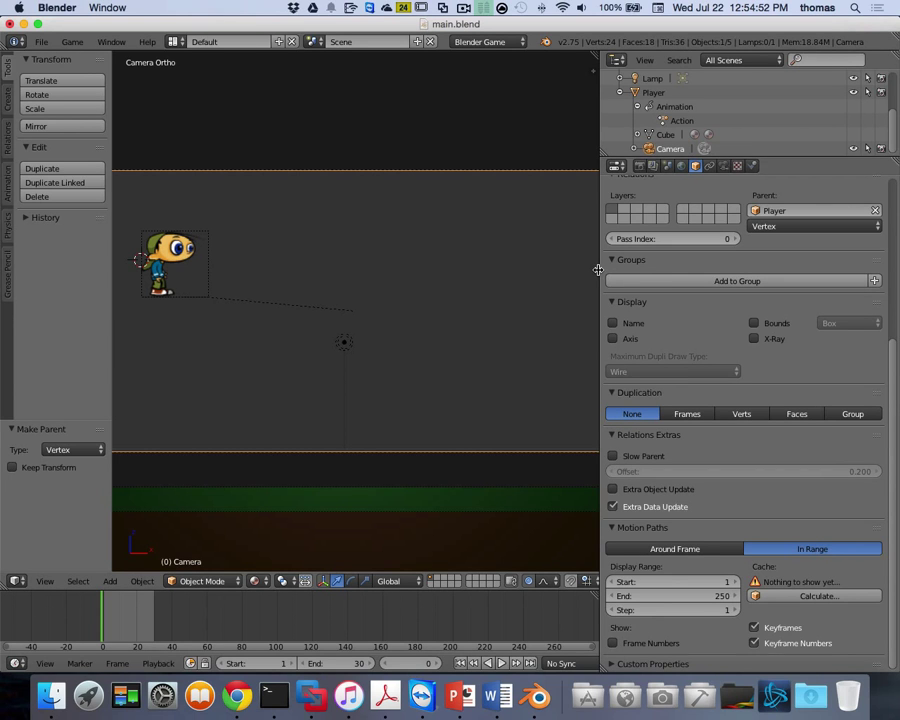
{"action": "left_click_drag", "start_coordinate": [600, 271], "coordinate": [752, 270]}
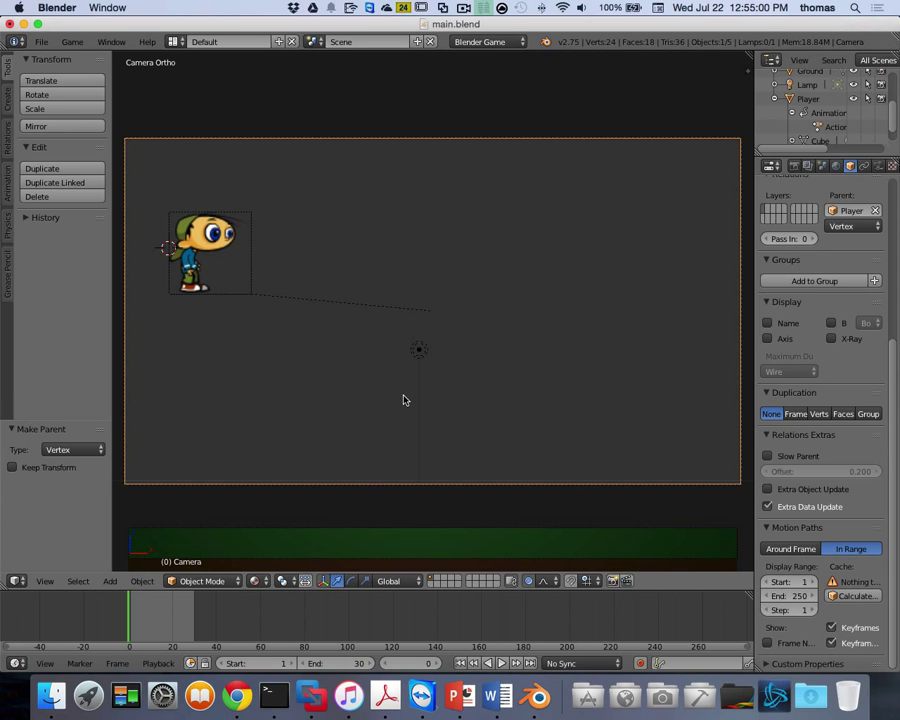
{"action": "middle_click_drag", "start_coordinate": [403, 400], "coordinate": [367, 323]}
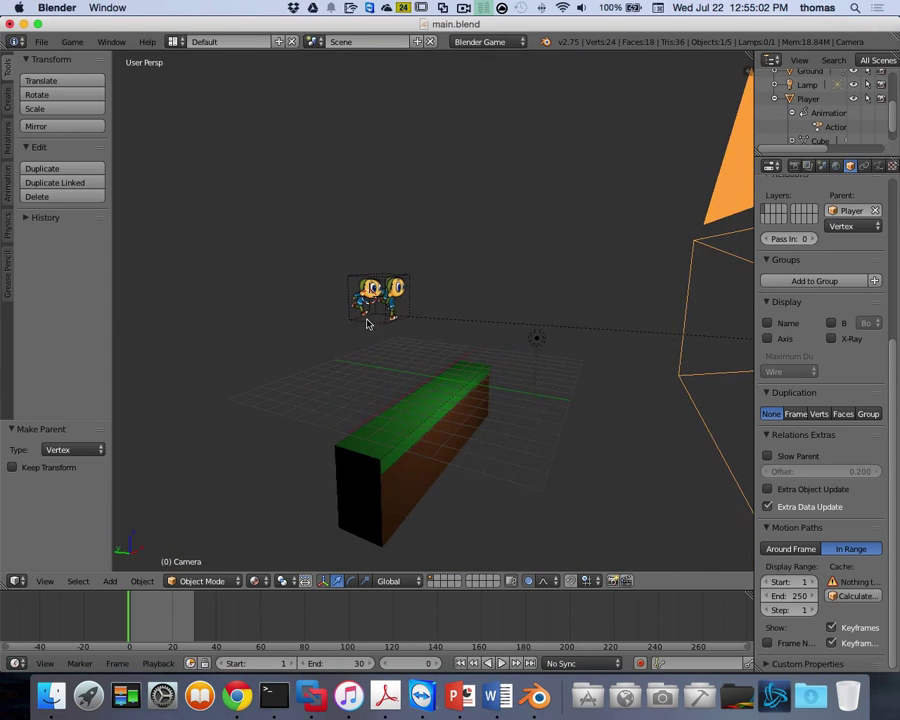
Step: Select the Player and examine the character images on the sides of its cube in perspective
{"action": "right_click", "coordinate": [393, 312]}
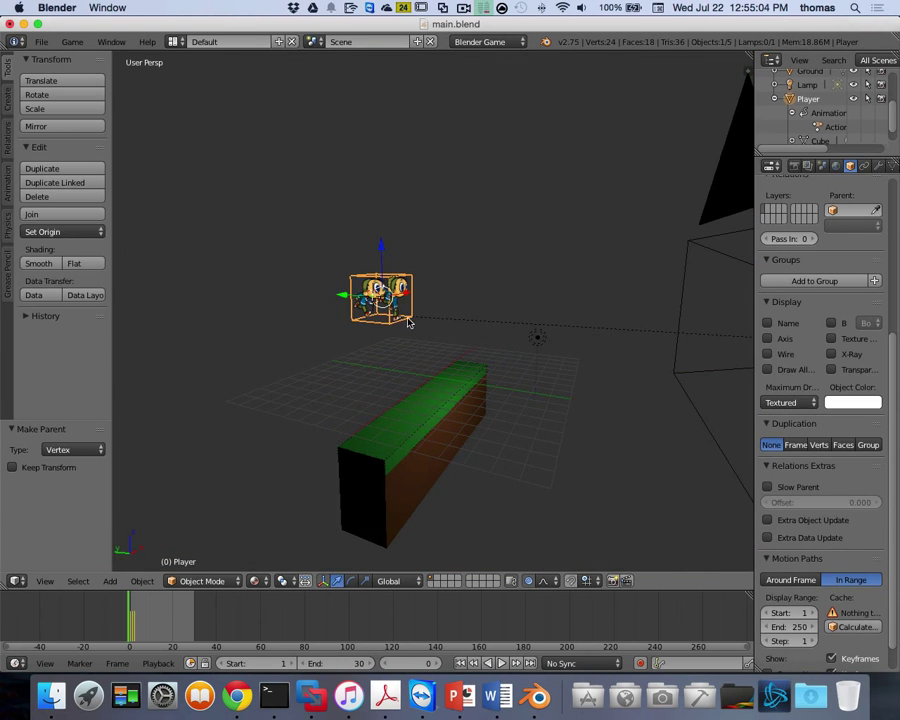
{"action": "scroll", "coordinate": [405, 320], "scroll_direction": "up", "scroll_amount": 7}
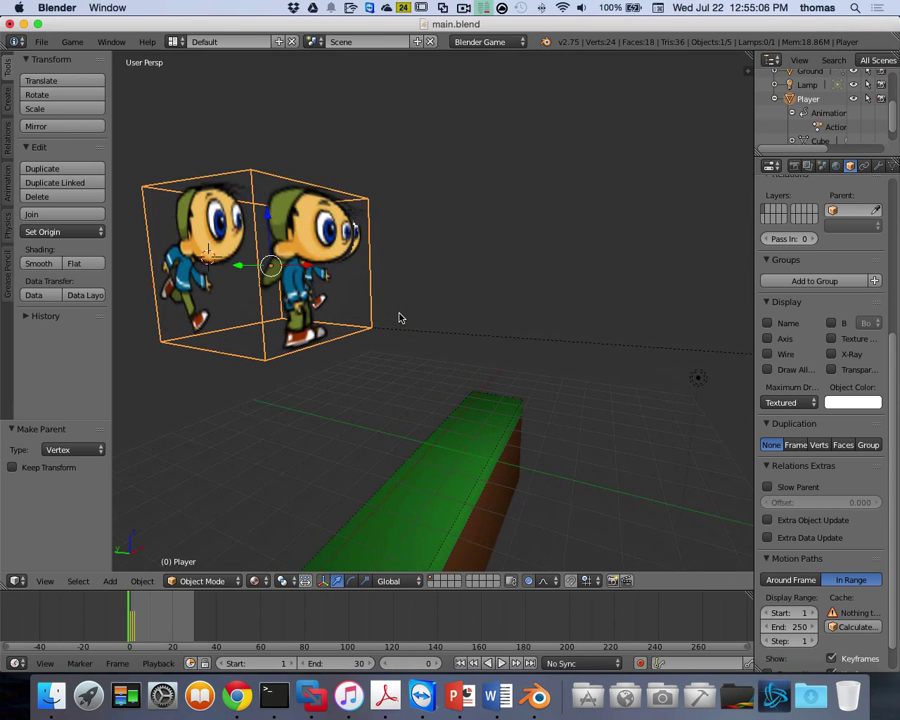
{"action": "scroll", "coordinate": [400, 316], "scroll_direction": "left", "scroll_amount": 10}
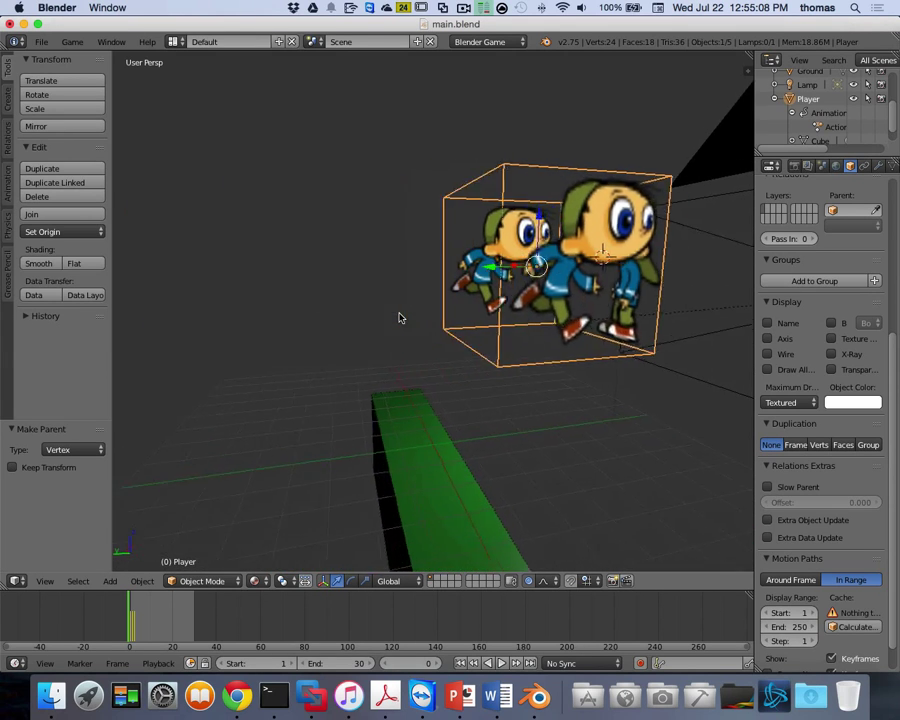
{"action": "scroll", "coordinate": [557, 306], "scroll_direction": "left", "scroll_amount": 8}
{"action": "scroll", "coordinate": [650, 296], "scroll_direction": "right", "scroll_amount": 8}
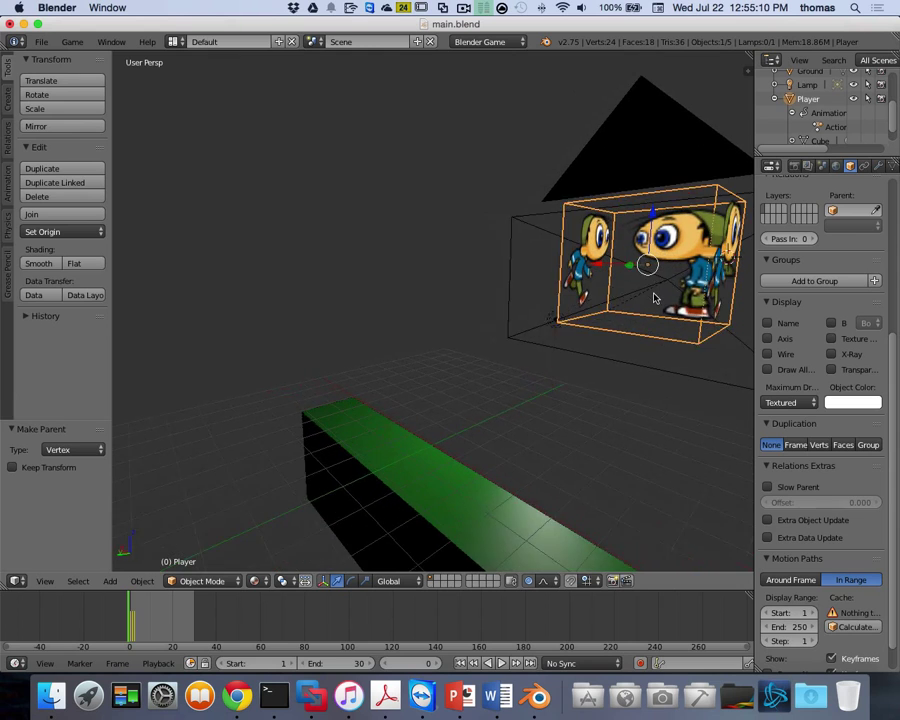
{"action": "scroll", "coordinate": [648, 278], "scroll_direction": "right", "scroll_amount": 2}
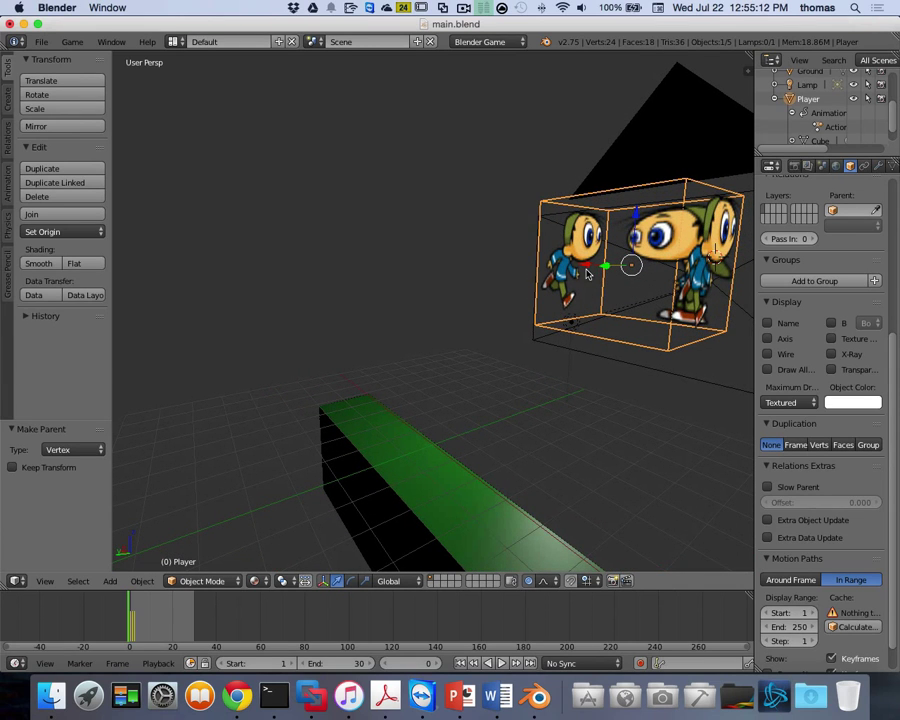
{"action": "scroll", "coordinate": [625, 261], "scroll_direction": "left", "scroll_amount": 2}
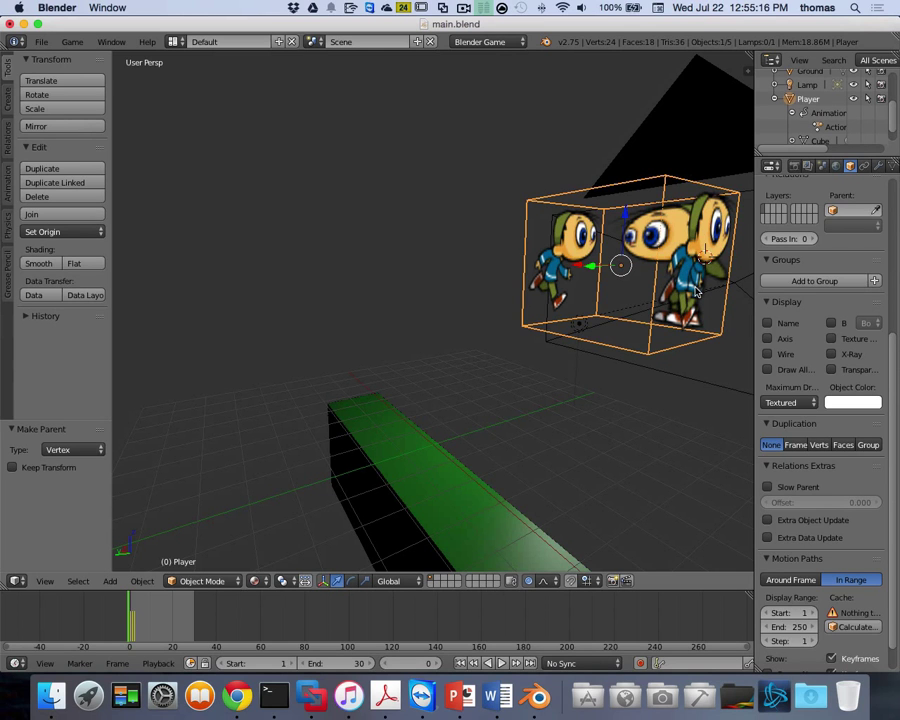
{"action": "middle_click_drag", "start_coordinate": [697, 290], "coordinate": [297, 268]}
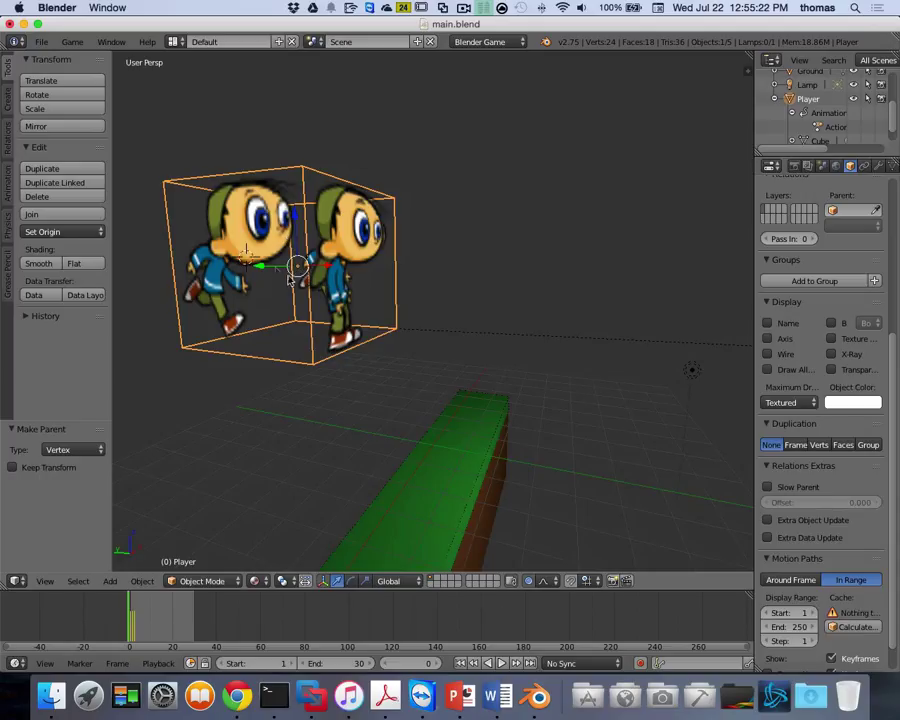
Step: Switch to the UV Editing layout and bring the Player cube up close in the 3D view
{"action": "left_click", "coordinate": [174, 41]}
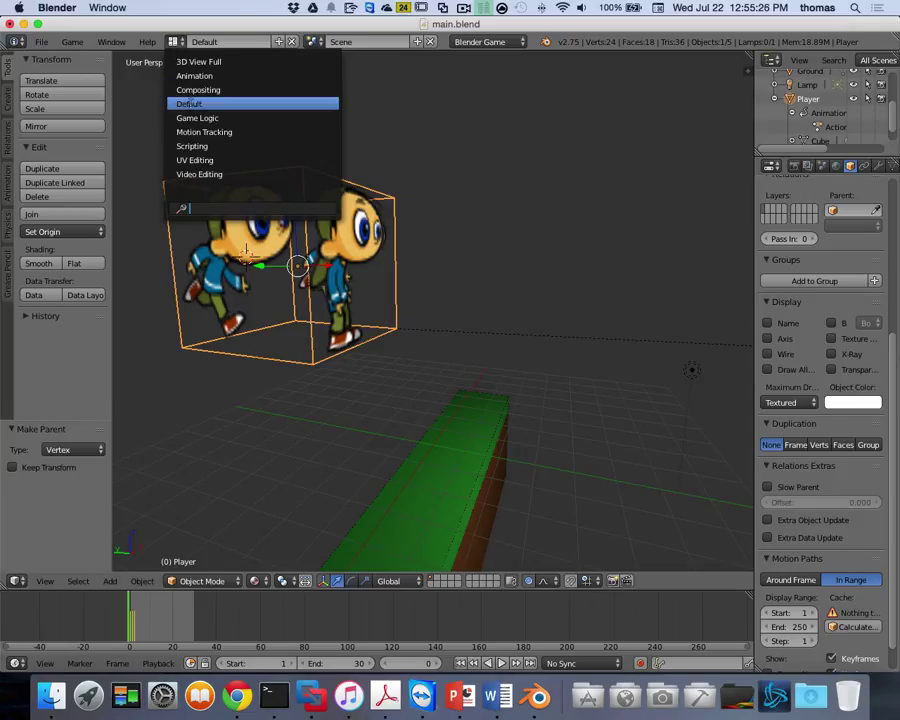
{"action": "left_click", "coordinate": [205, 160]}
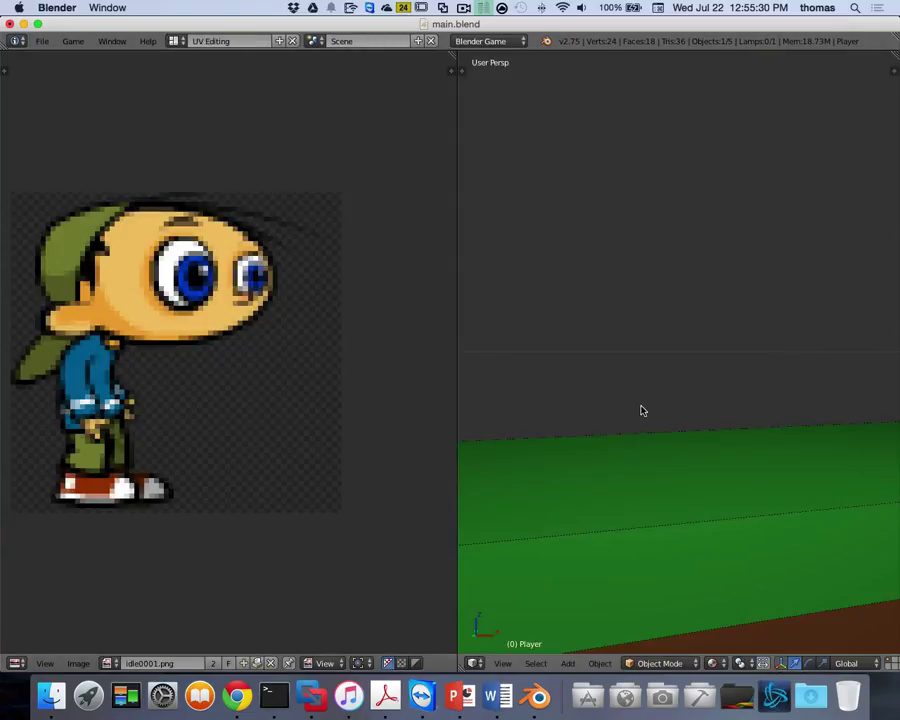
{"action": "scroll", "coordinate": [643, 410], "scroll_direction": "down", "scroll_amount": 6}
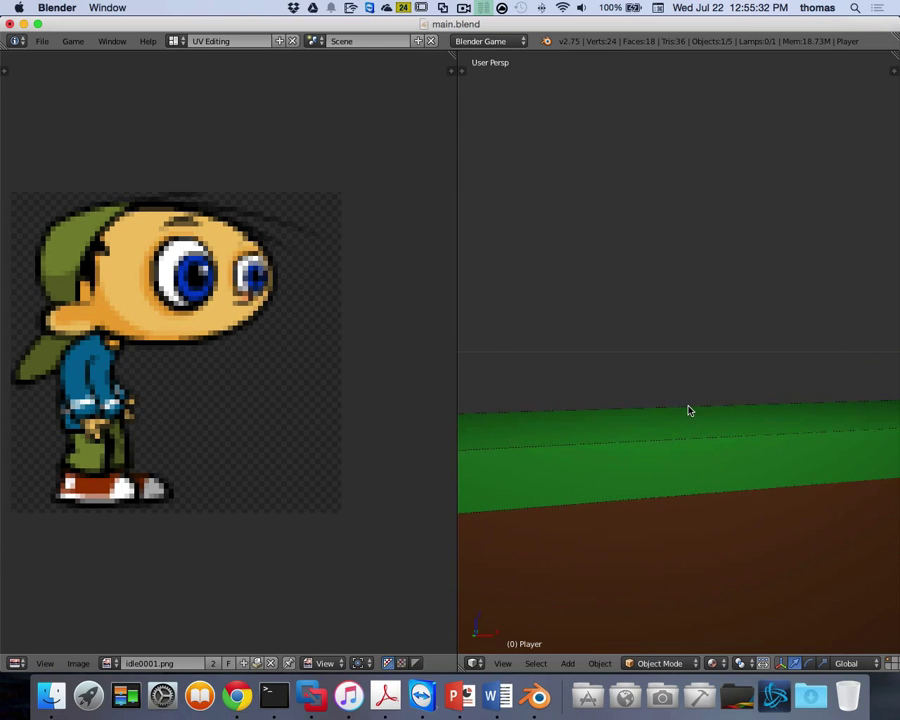
{"action": "scroll", "coordinate": [688, 410], "scroll_direction": "up", "scroll_amount": 3}
{"action": "scroll", "coordinate": [680, 396], "scroll_direction": "down", "scroll_amount": 4}
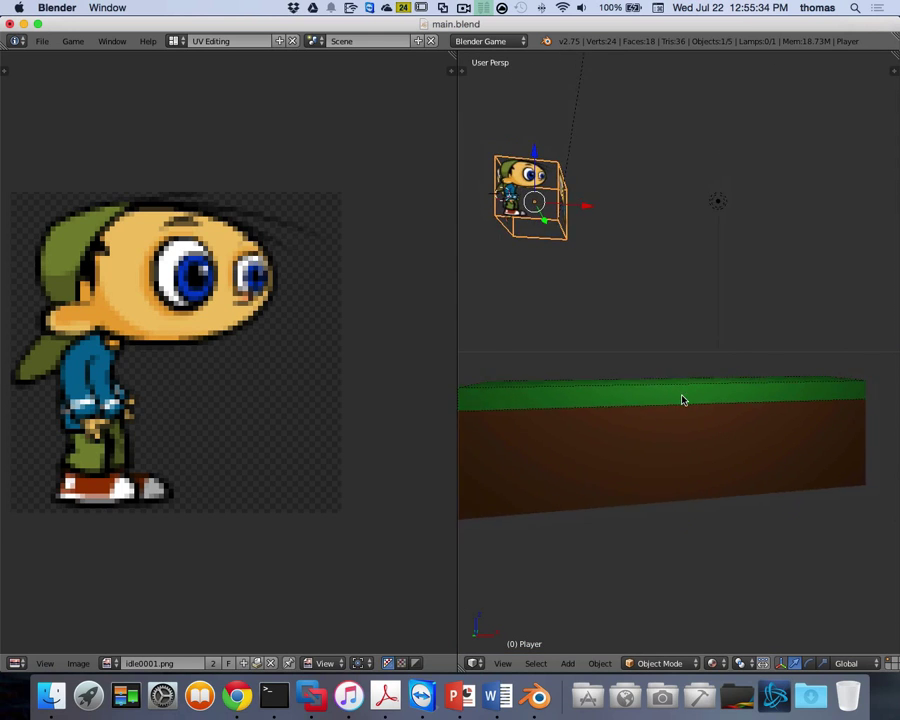
{"action": "scroll", "coordinate": [583, 384], "scroll_direction": "up", "scroll_amount": 6}
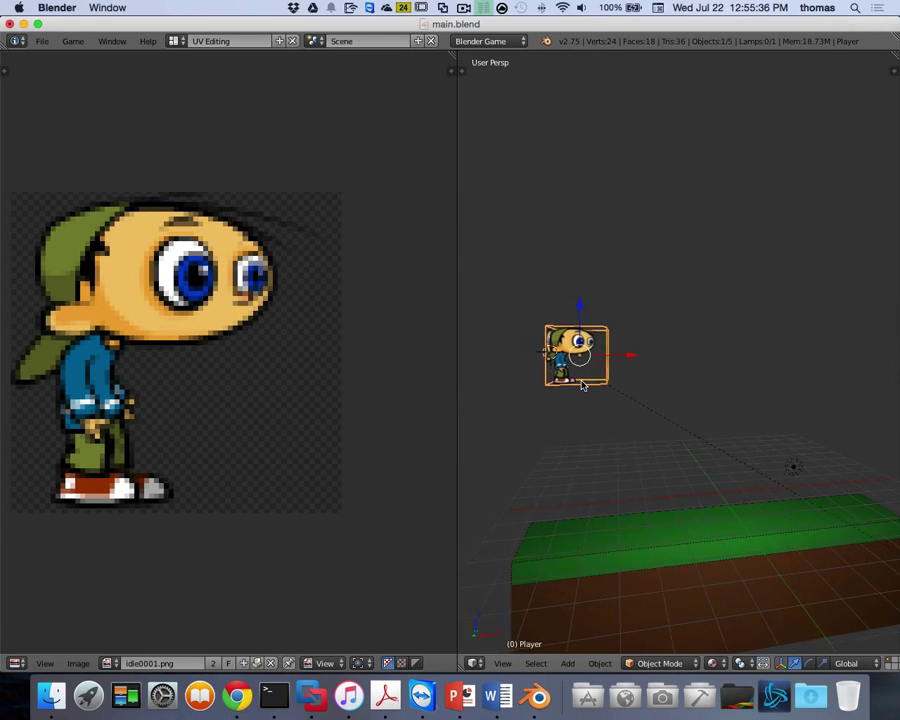
{"action": "scroll", "coordinate": [583, 385], "scroll_direction": "up", "scroll_amount": 4}
{"action": "scroll", "coordinate": [583, 385], "scroll_direction": "down", "scroll_amount": 3}
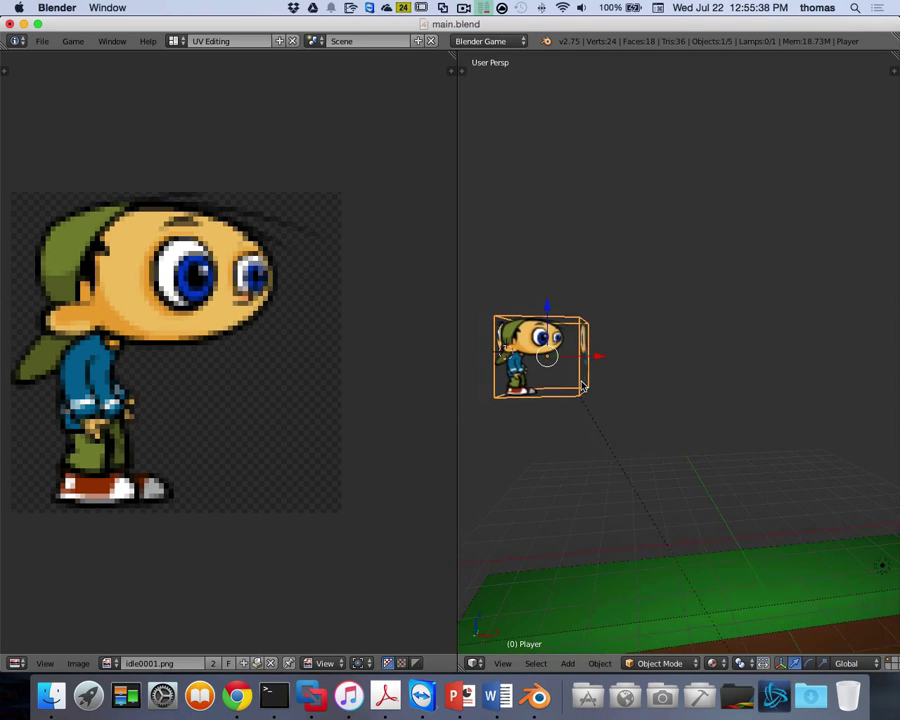
{"action": "scroll", "coordinate": [583, 387], "scroll_direction": "left", "scroll_amount": 3}
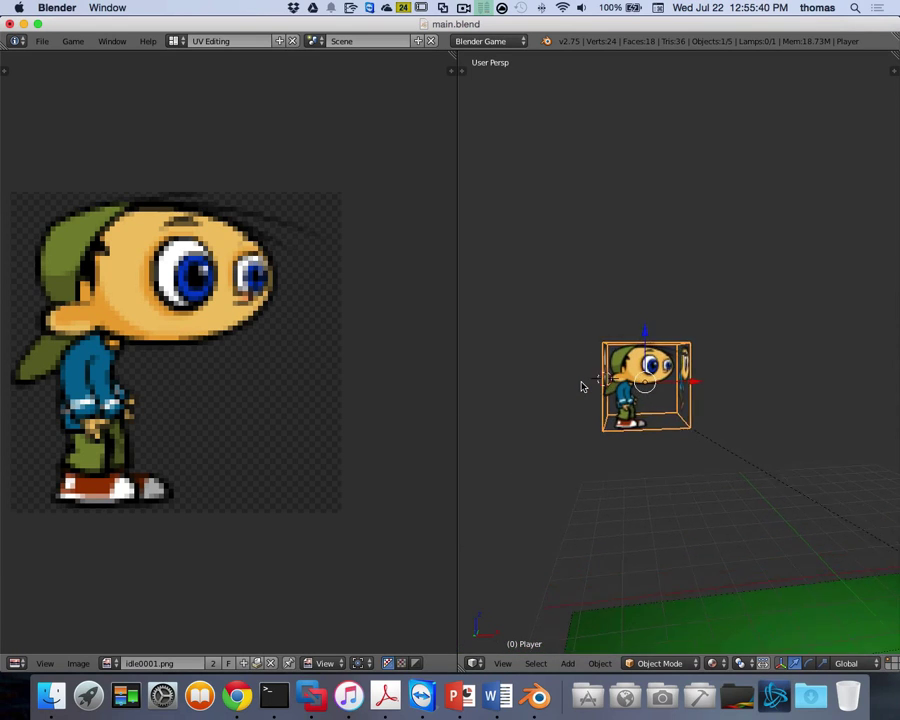
{"action": "scroll", "coordinate": [583, 387], "scroll_direction": "up", "scroll_amount": 5}
{"action": "scroll", "coordinate": [583, 387], "scroll_direction": "down", "scroll_amount": 4}
Step: Enter Edit Mode on the Player, select its whole mesh, and deselect the UVs over the idle0001.png image
{"action": "key", "text": "Tab"}
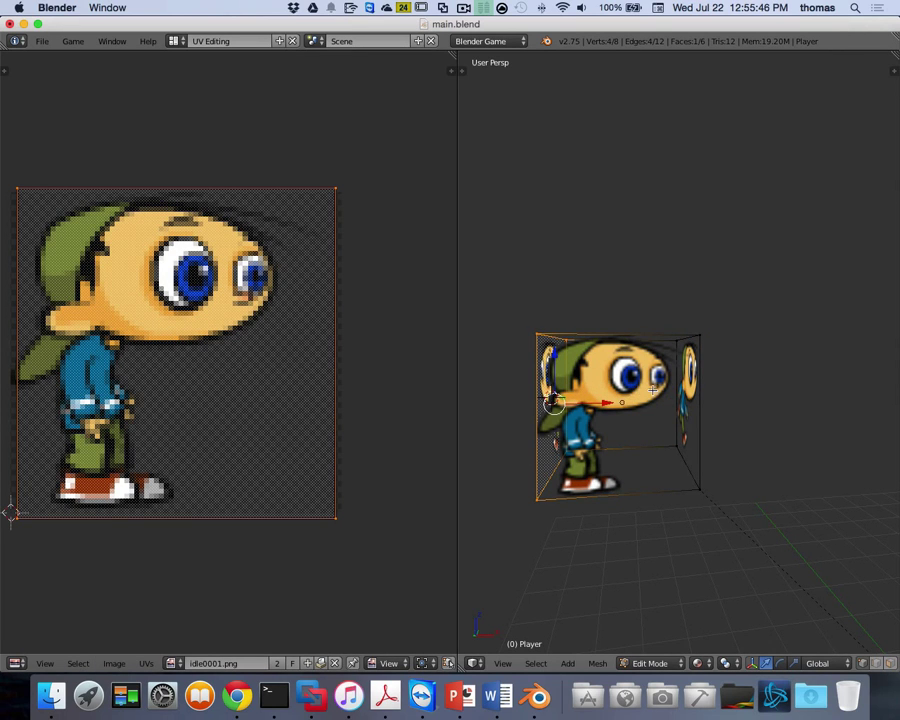
{"action": "key", "text": "a"}
{"action": "key", "text": "a"}
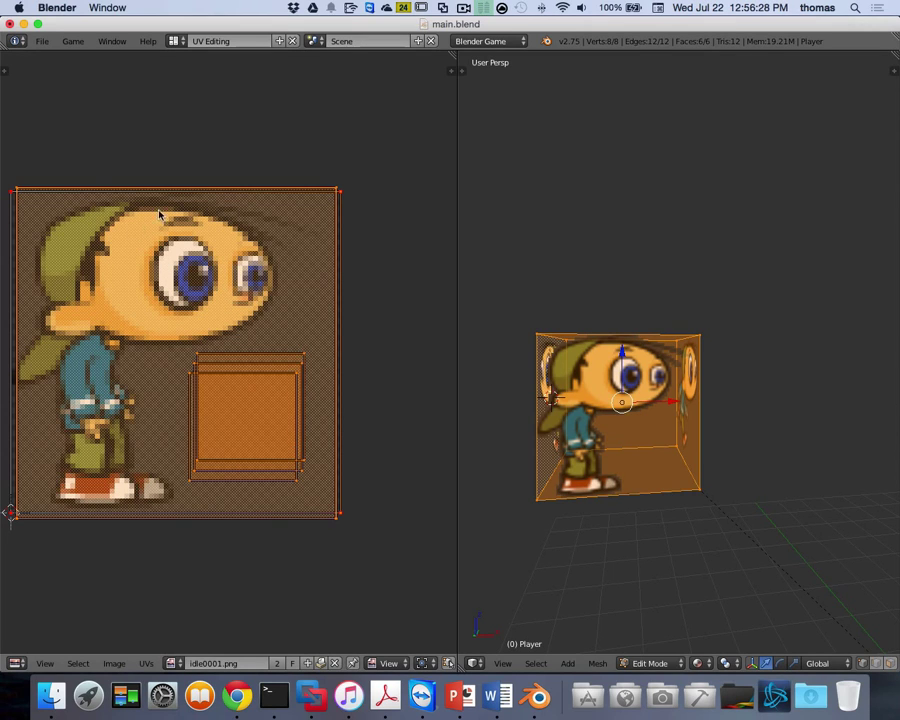
{"action": "left_click", "coordinate": [244, 399]}
{"action": "key", "text": "a"}
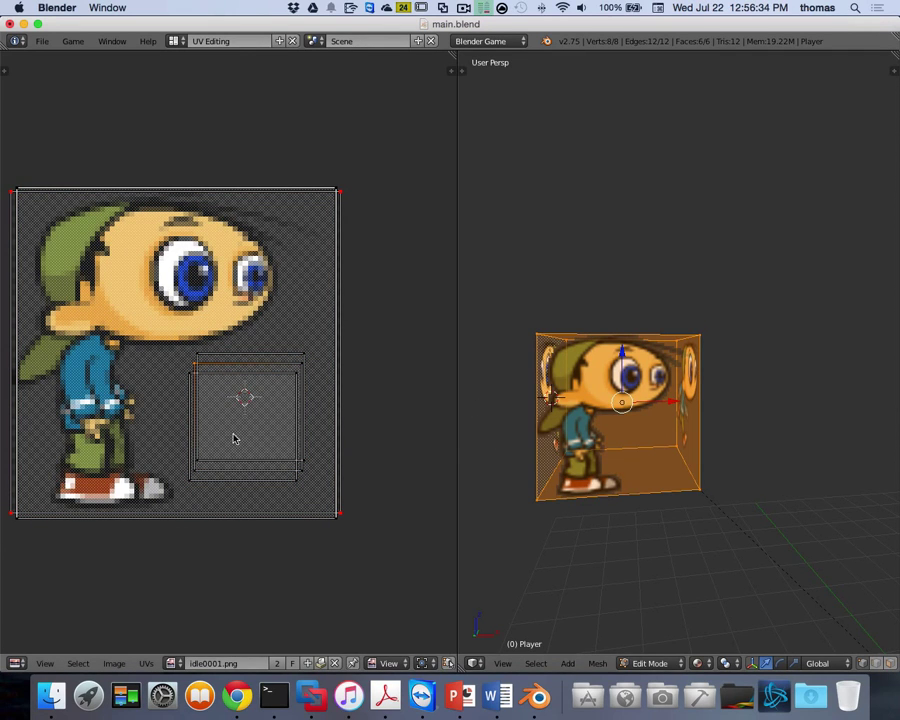
Step: Switch to face selection and inspect the UV mapping of the Player's front face and top face
{"action": "key", "text": "ctrl+Tab"}
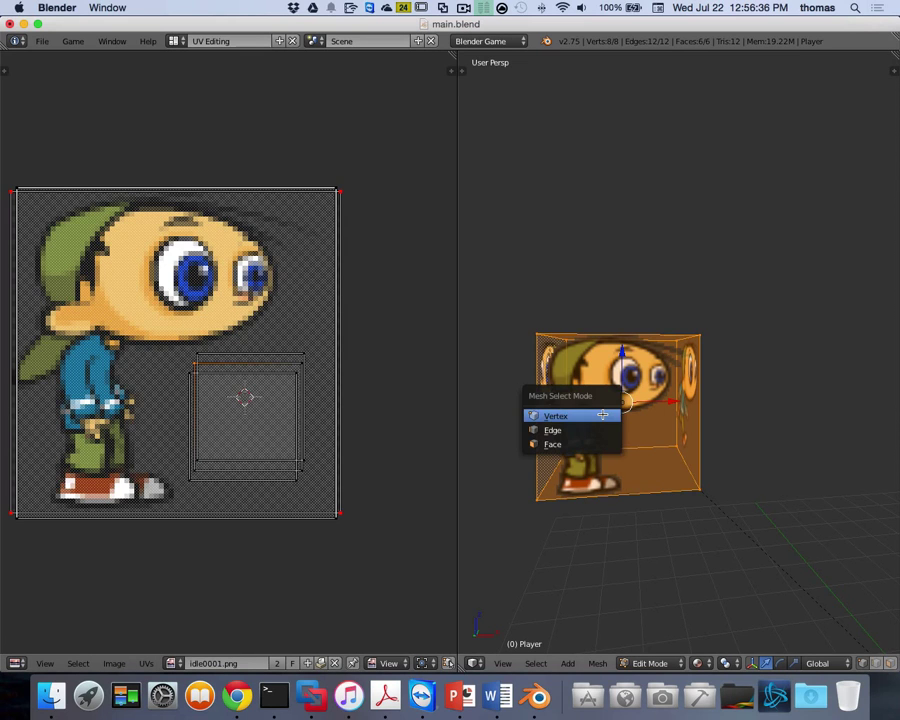
{"action": "left_click", "coordinate": [555, 443]}
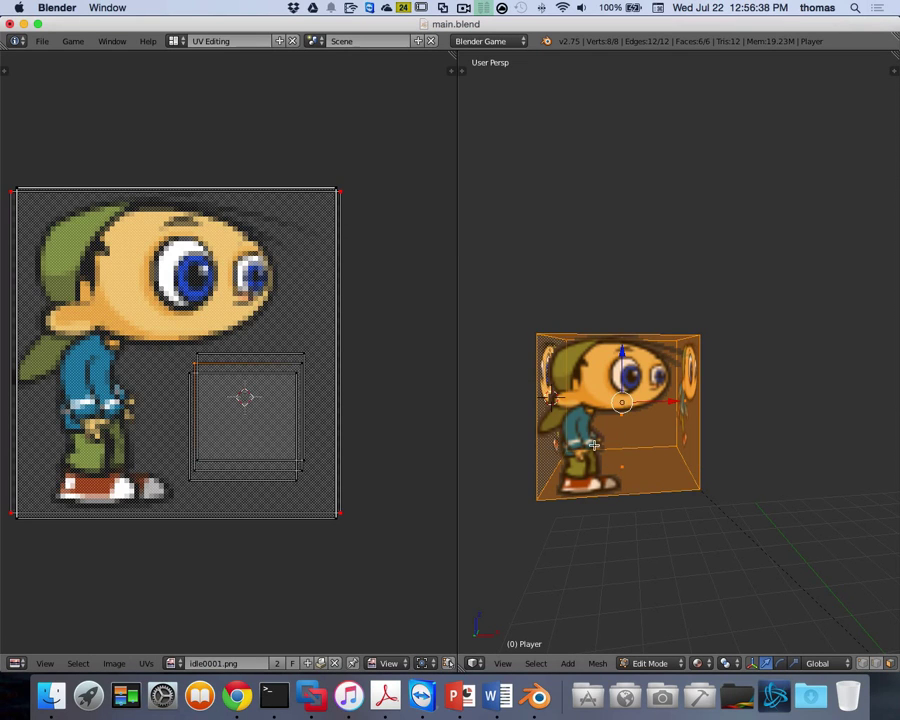
{"action": "right_click", "coordinate": [601, 422]}
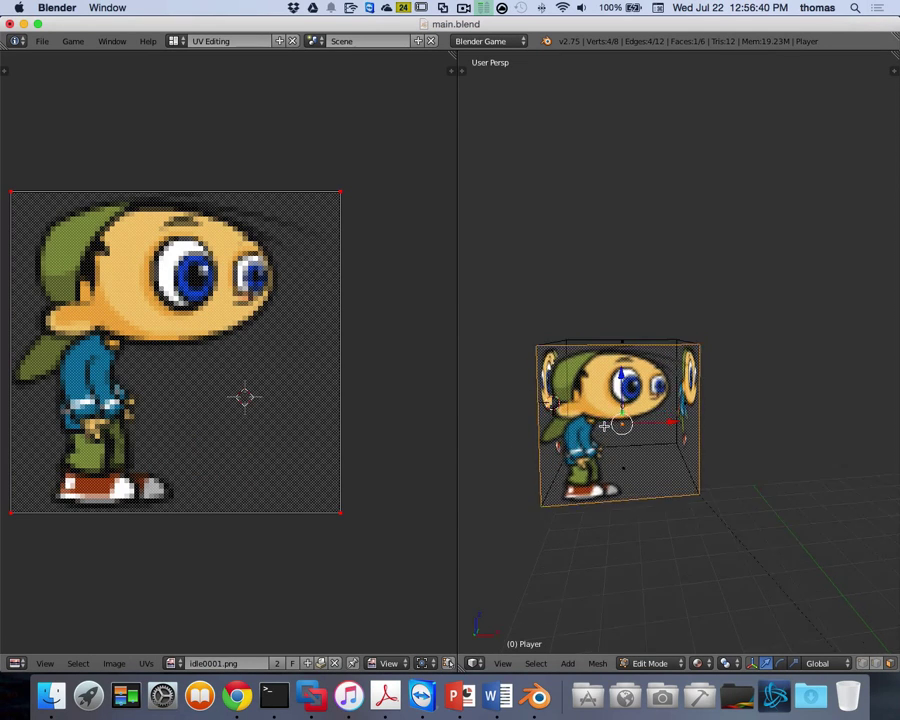
{"action": "middle_click_drag", "start_coordinate": [598, 418], "coordinate": [497, 404]}
{"action": "right_click", "coordinate": [621, 352]}
{"action": "scroll", "coordinate": [270, 405], "scroll_direction": "down", "scroll_amount": 3}
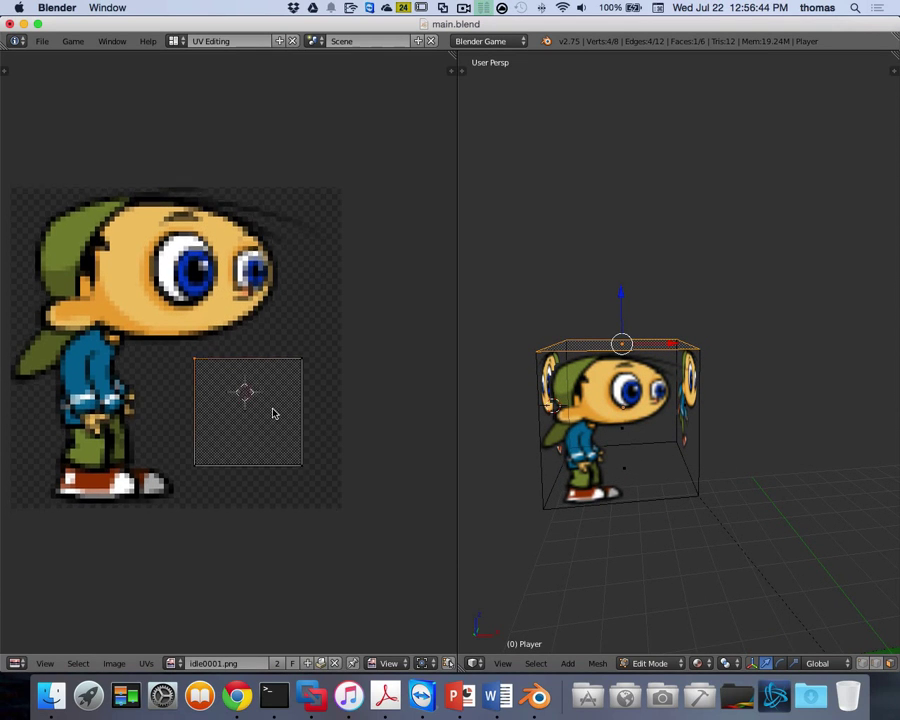
{"action": "middle_click_drag", "start_coordinate": [480, 300], "coordinate": [470, 260]}
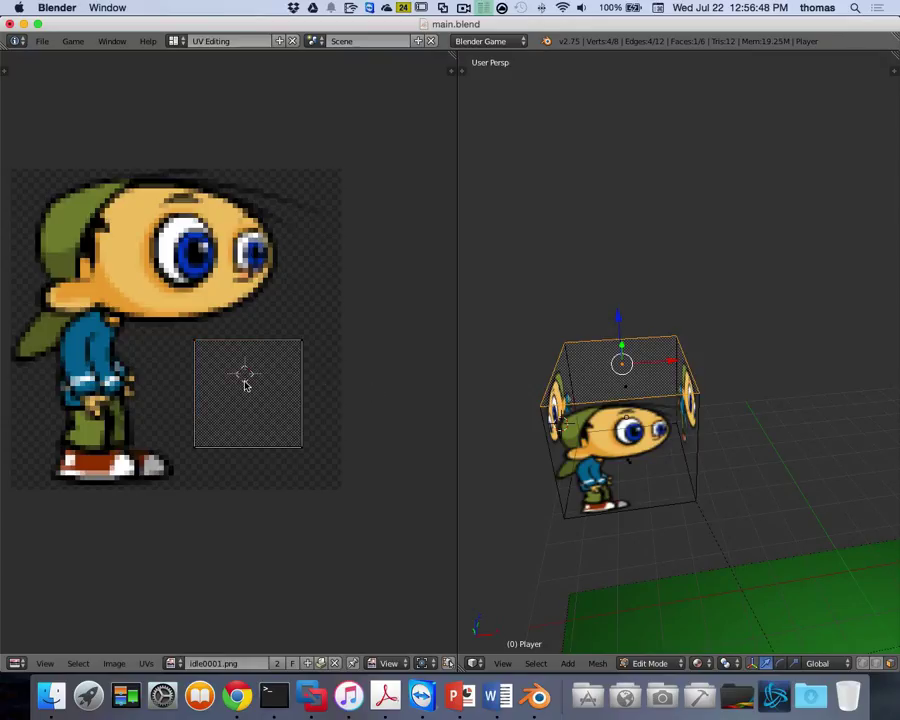
Step: Select the top face's UVs, try to move them over the sprite image, and inspect the cube's other sides
{"action": "key", "text": "a"}
{"action": "key", "text": "g"}
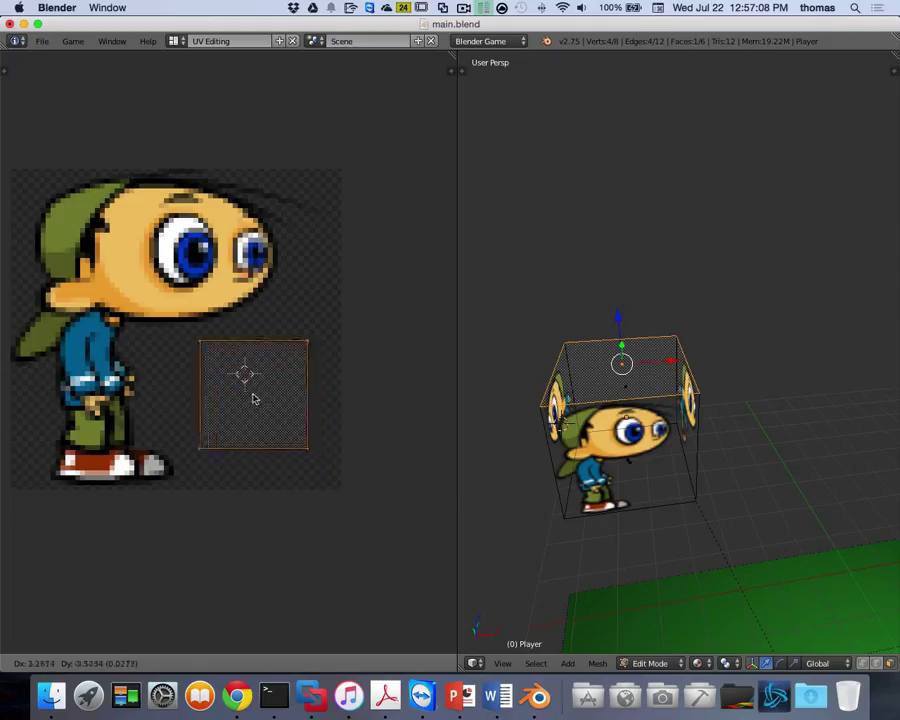
{"action": "key", "text": "Escape"}
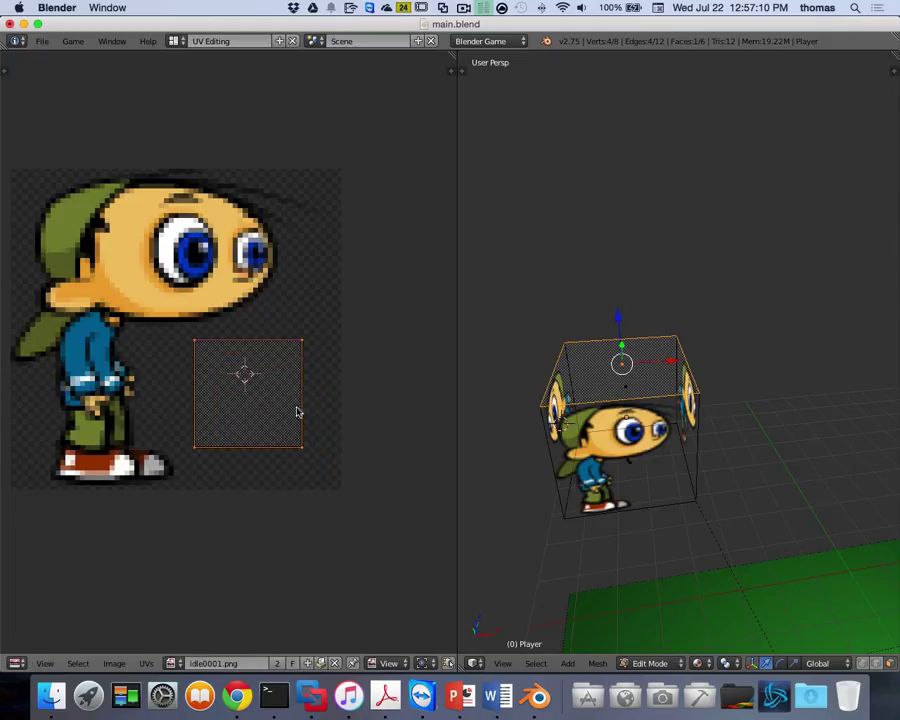
{"action": "middle_click_drag", "start_coordinate": [683, 418], "coordinate": [740, 470]}
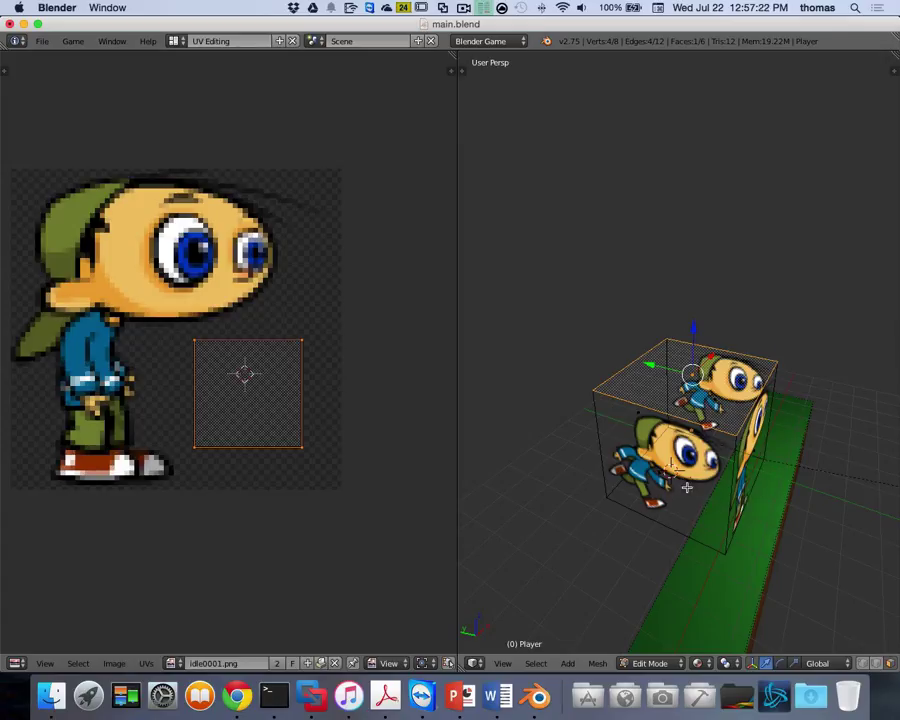
{"action": "middle_click_drag", "start_coordinate": [514, 430], "coordinate": [675, 446]}
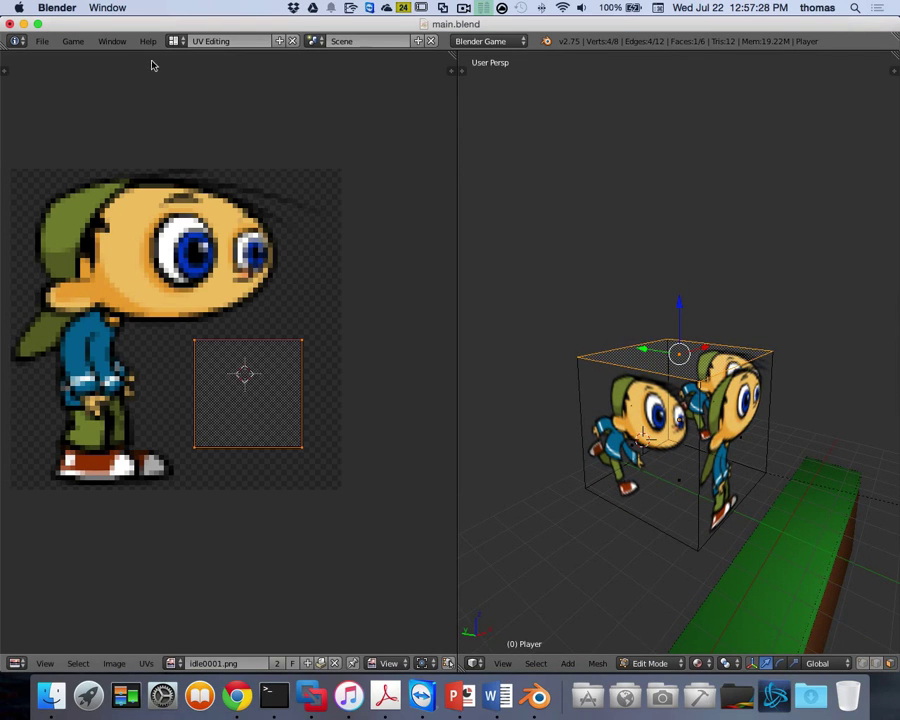
Step: Switch to the Animation layout and advance to frame 1 with the Player cube in view
{"action": "left_click", "coordinate": [176, 41]}
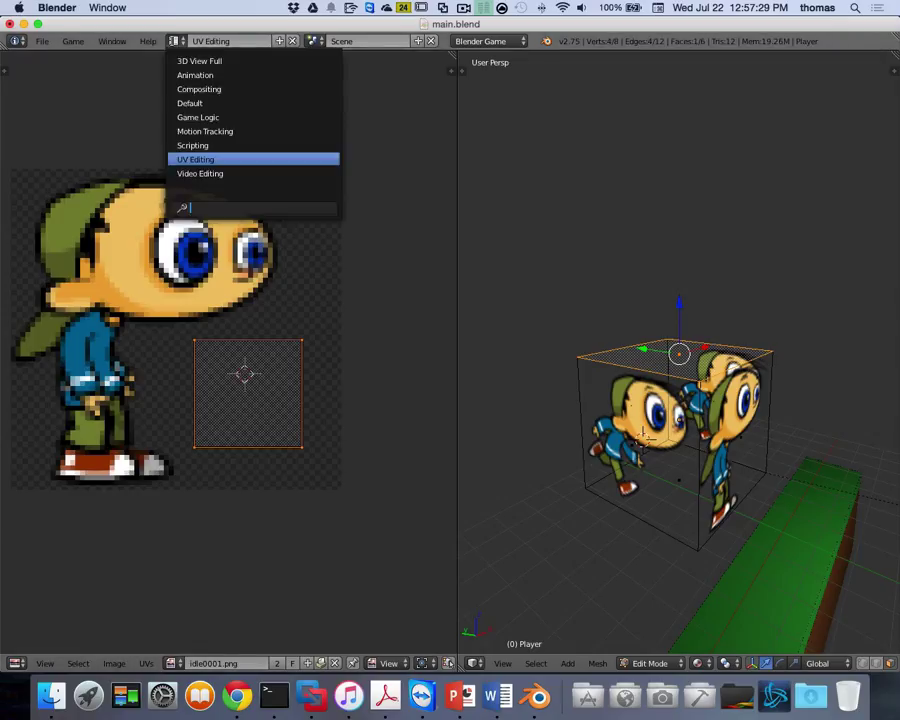
{"action": "left_click", "coordinate": [192, 75]}
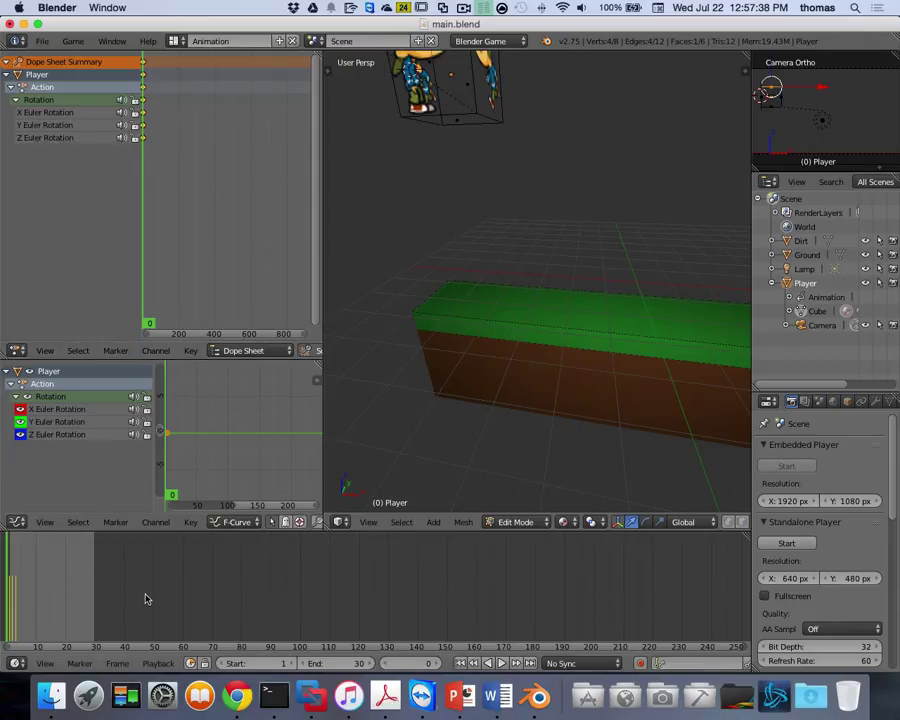
{"action": "key", "text": "Right"}
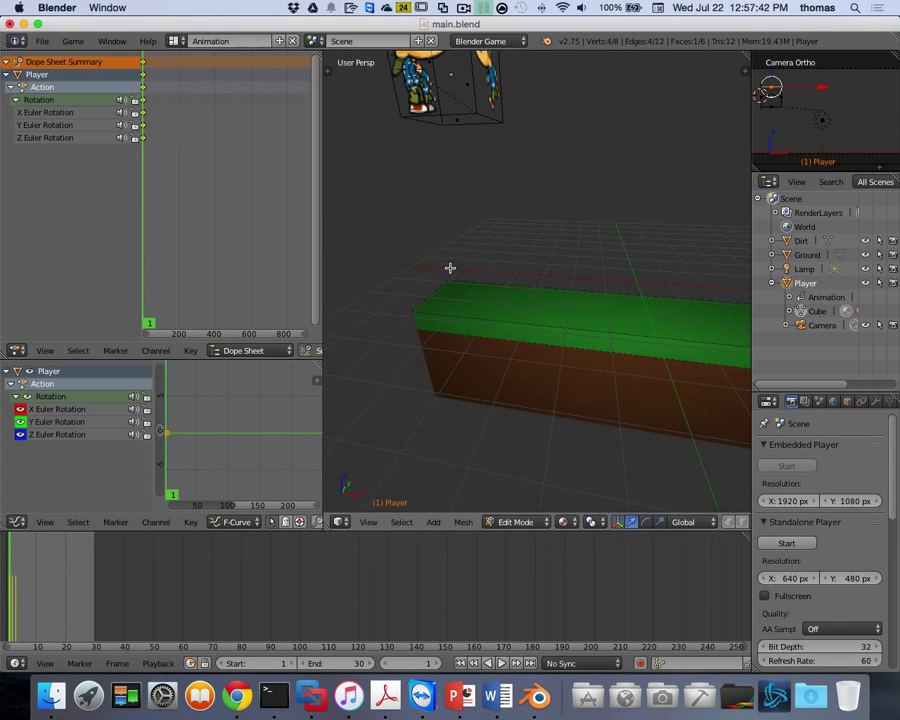
{"action": "scroll", "coordinate": [450, 268], "scroll_direction": "up", "scroll_amount": 5}
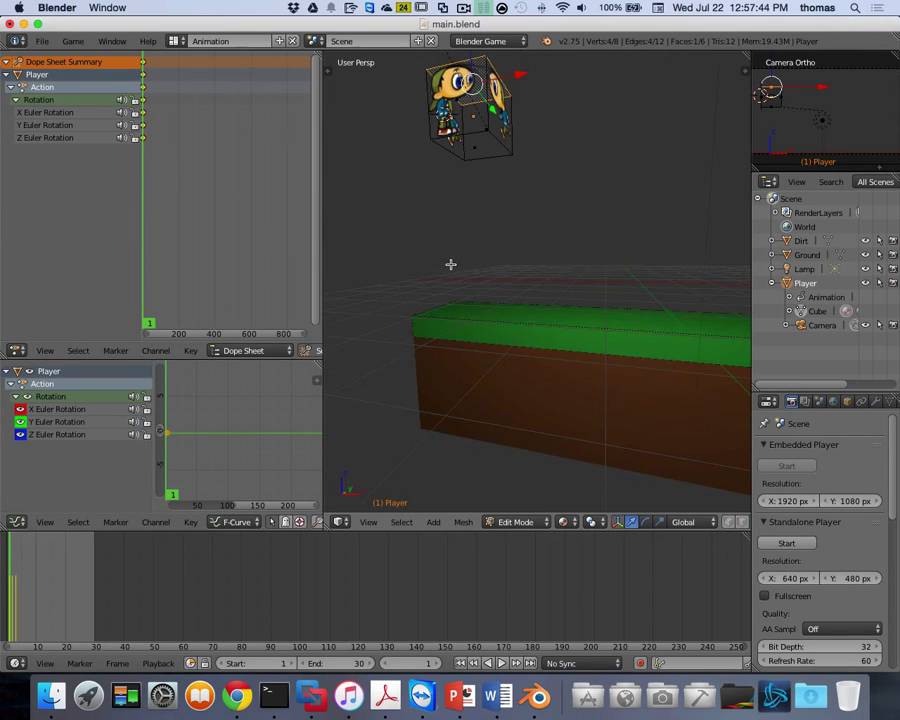
{"action": "scroll", "coordinate": [450, 264], "scroll_direction": "up", "scroll_amount": 5}
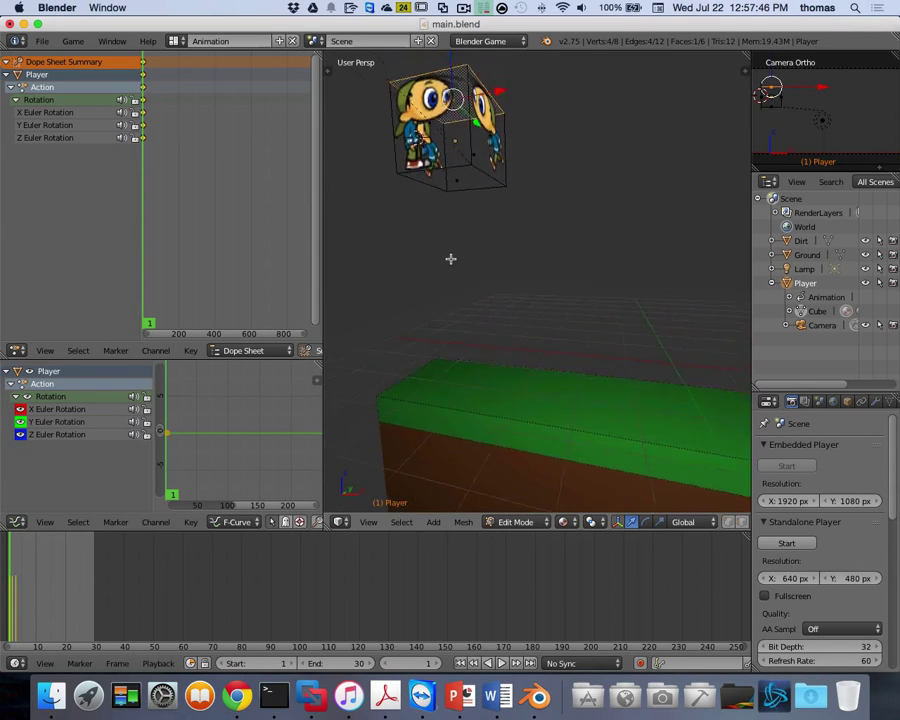
{"action": "scroll", "coordinate": [450, 259], "scroll_direction": "up", "scroll_amount": 5}
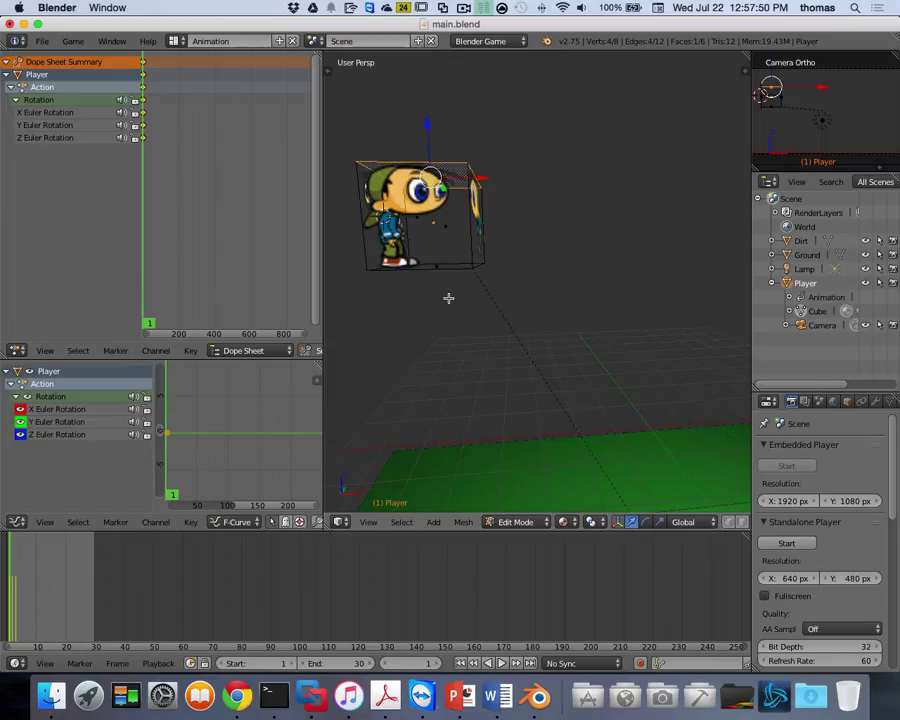
Step: Step through the Player's animation frames, return to frame 1, and widen the 3D view
{"action": "key", "text": "Right"}
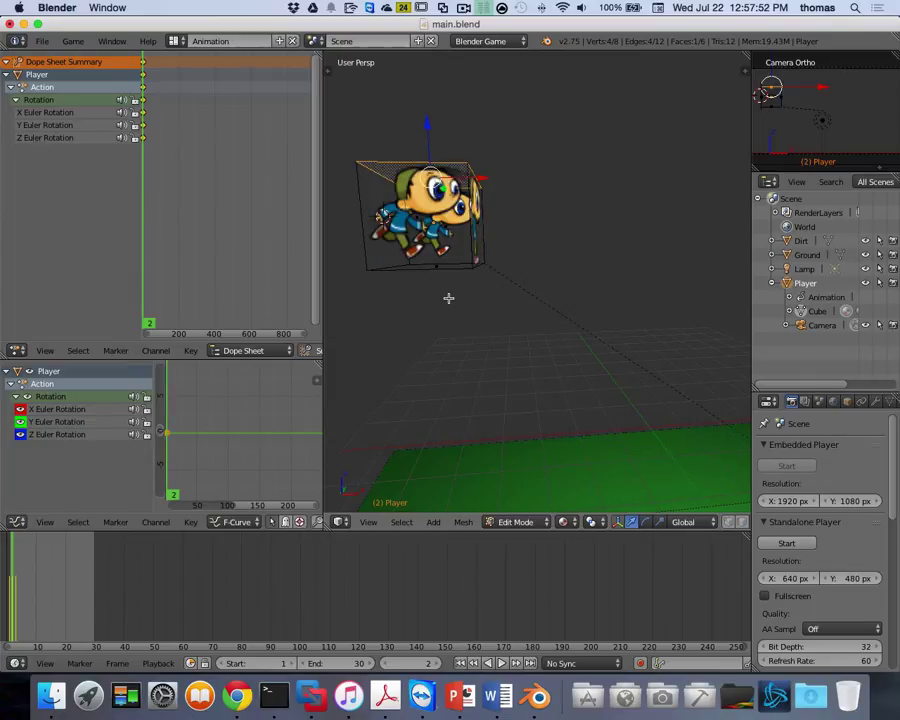
{"action": "key", "text": "Right"}
{"action": "key", "text": "shift+Left"}
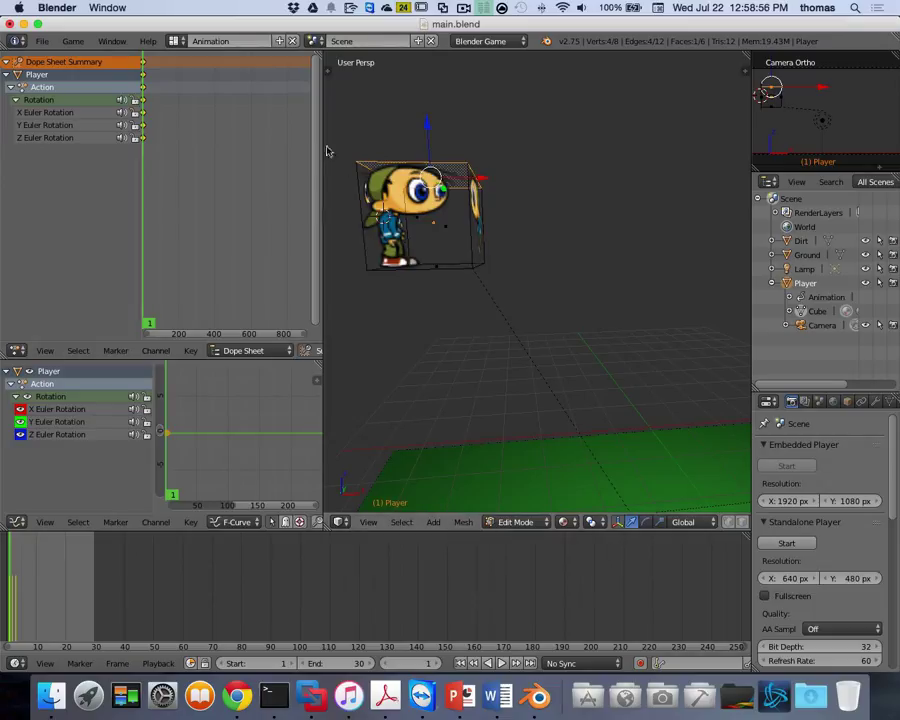
{"action": "left_click_drag", "start_coordinate": [320, 122], "coordinate": [242, 122]}
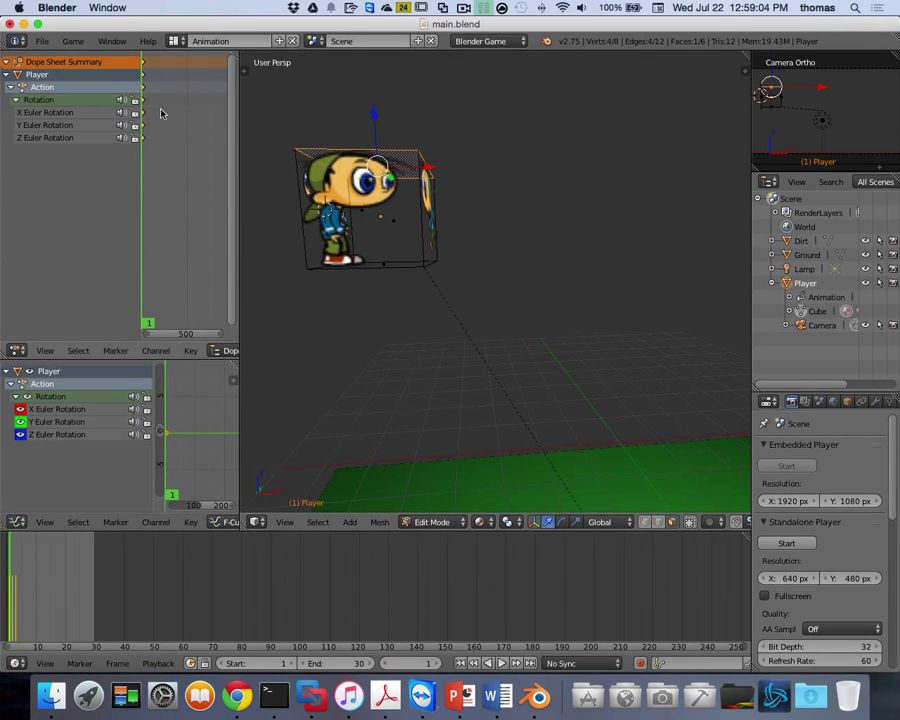
Step: Return to the Default screen layout, view the Player cube from another side, and save main.blend
{"action": "left_click", "coordinate": [176, 41]}
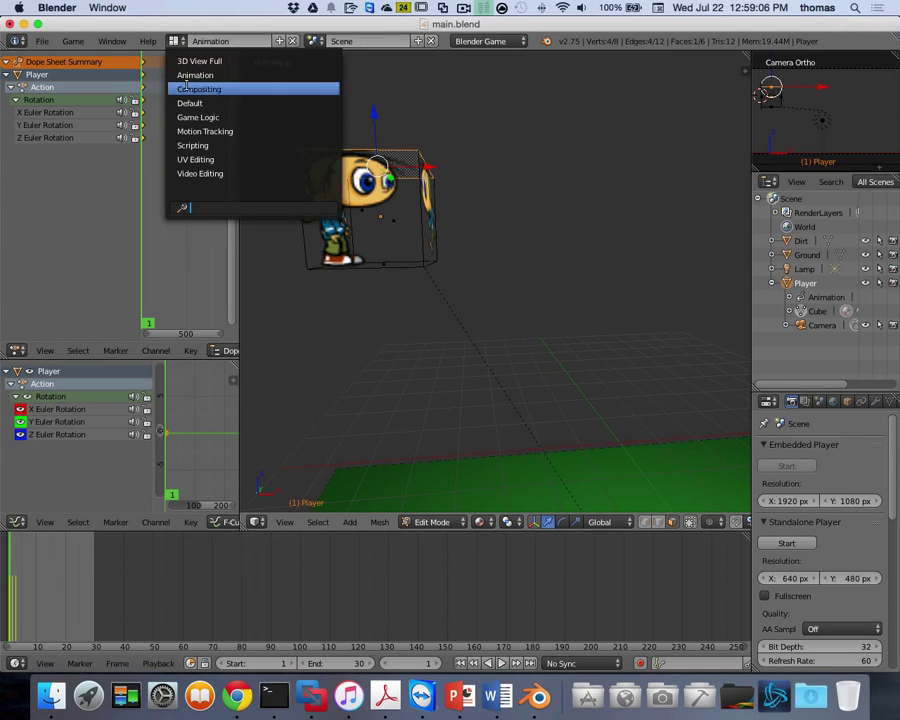
{"action": "left_click", "coordinate": [195, 104]}
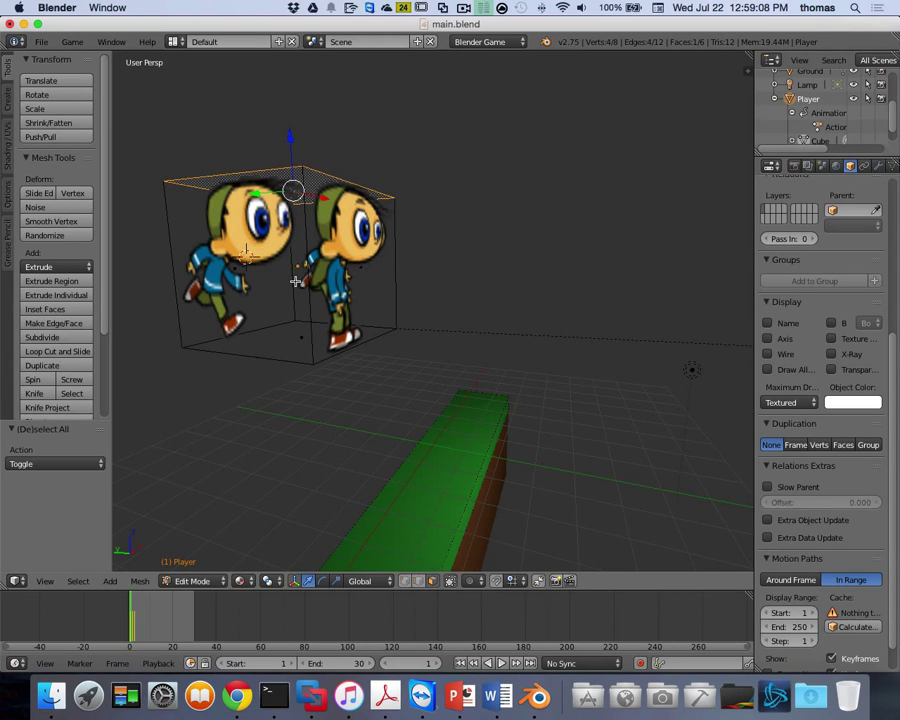
{"action": "middle_click_drag", "start_coordinate": [214, 186], "coordinate": [315, 257]}
{"action": "scroll", "coordinate": [315, 257], "scroll_direction": "left", "scroll_amount": 10}
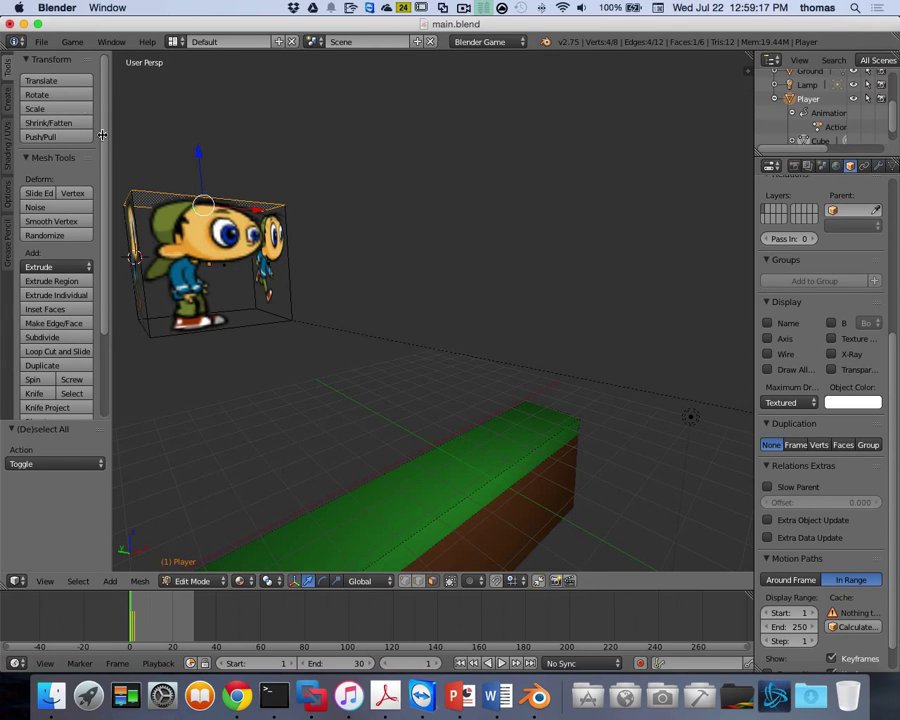
{"action": "left_click", "coordinate": [41, 42]}
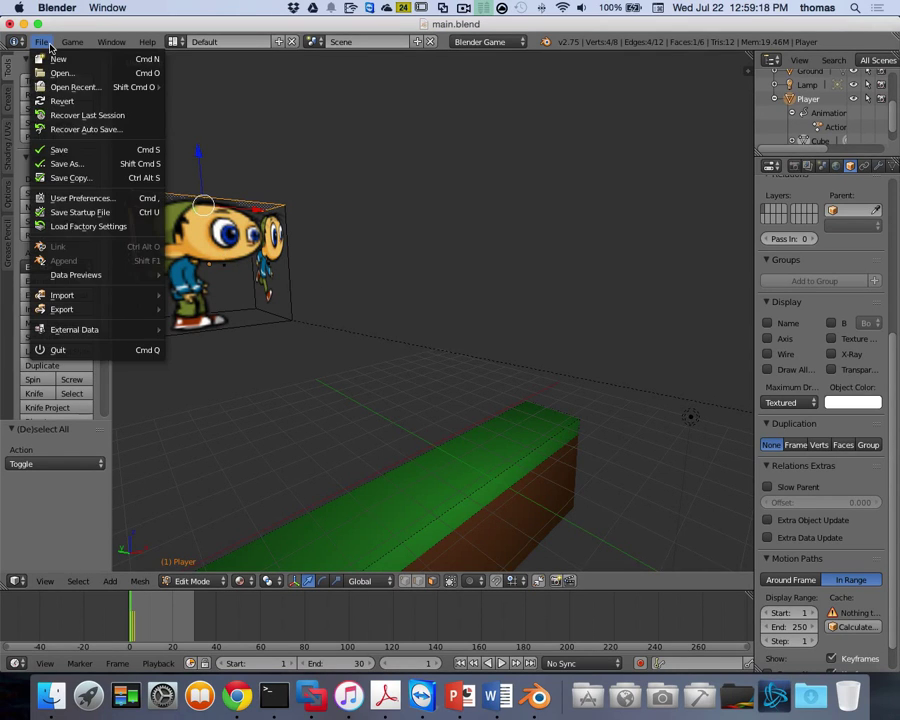
{"action": "left_click", "coordinate": [67, 155]}
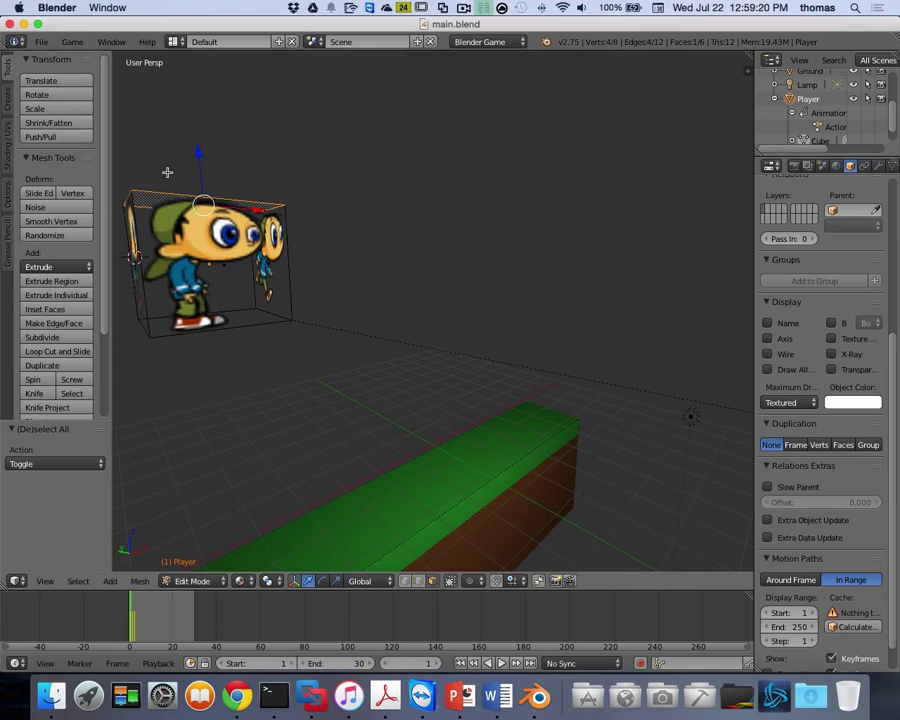
Step: Start a new scene from the start-up file and enlarge the timeline area below the default cube
{"action": "left_click", "coordinate": [41, 42]}
{"action": "left_click", "coordinate": [50, 60]}
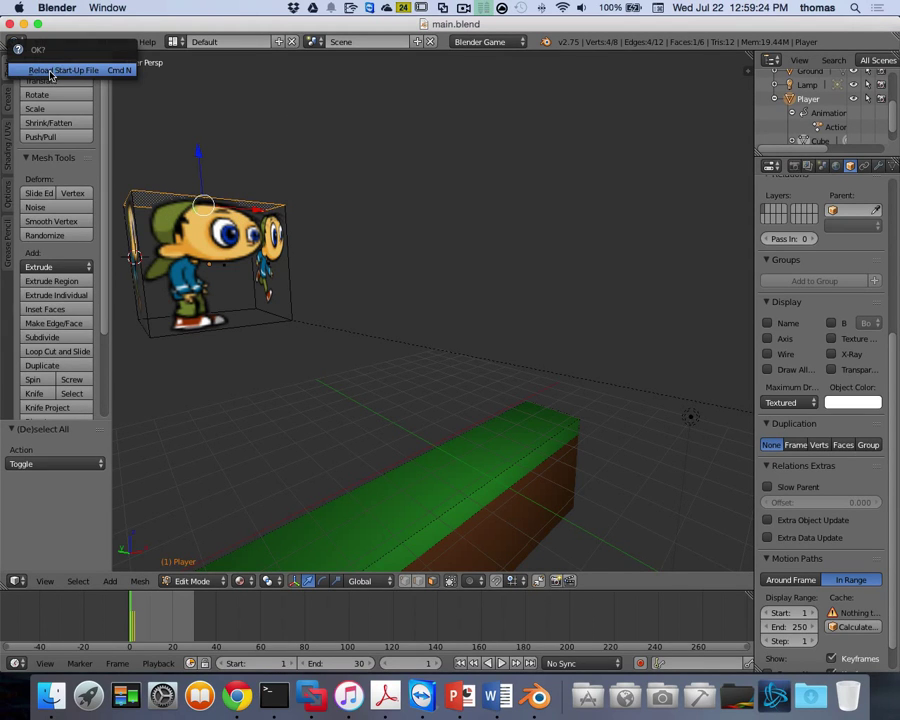
{"action": "left_click", "coordinate": [55, 69]}
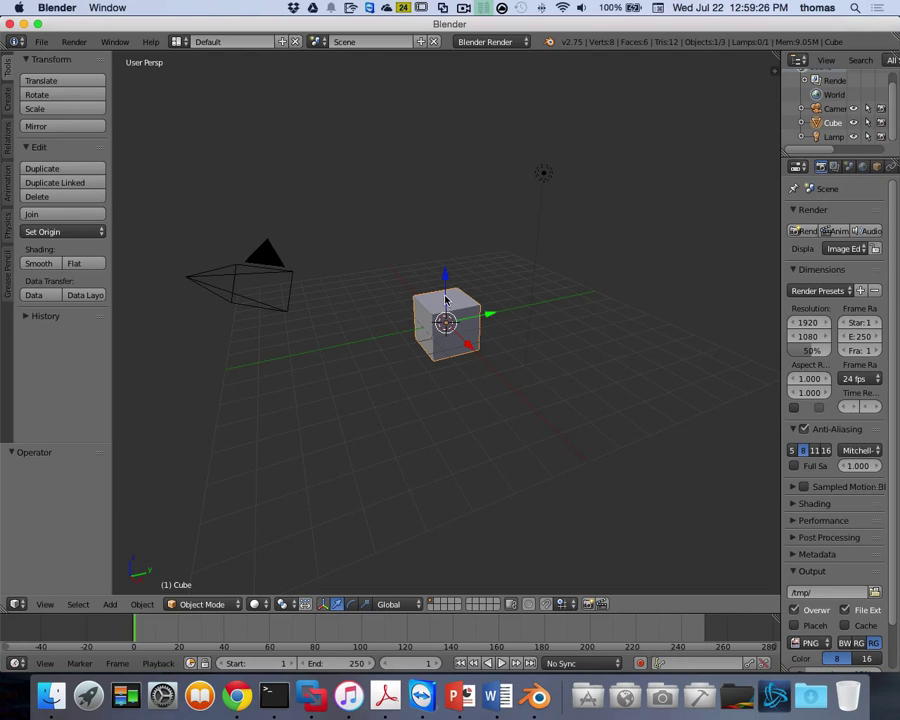
{"action": "scroll", "coordinate": [442, 292], "scroll_direction": "up", "scroll_amount": 5}
{"action": "scroll", "coordinate": [442, 292], "scroll_direction": "down", "scroll_amount": 3}
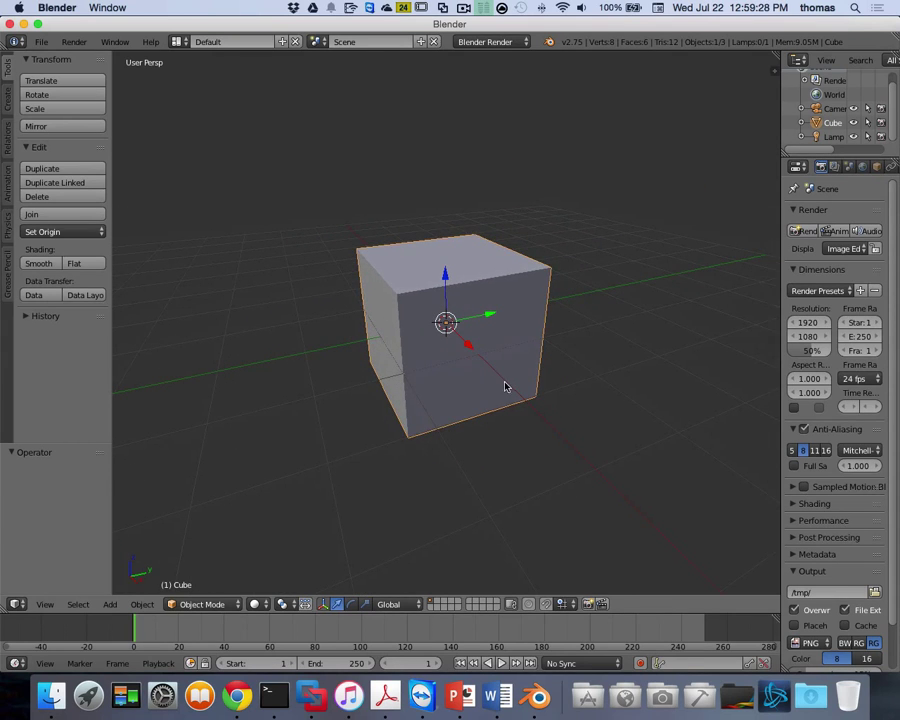
{"action": "left_click_drag", "start_coordinate": [605, 604], "coordinate": [605, 466]}
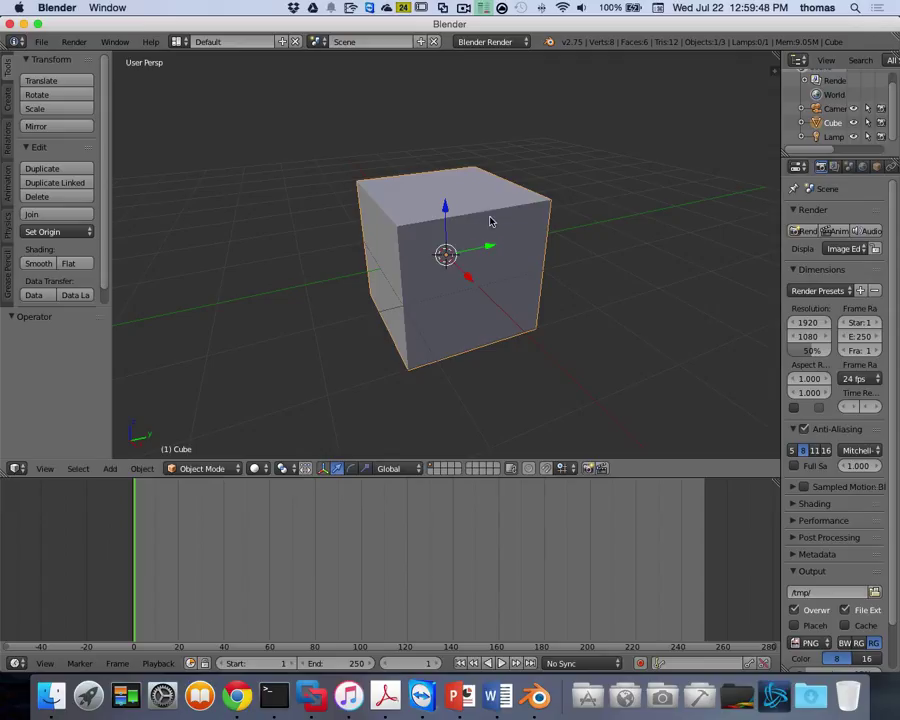
Step: Insert a LocRotScale keyframe for the default cube at frame 1
{"action": "left_click", "coordinate": [142, 469]}
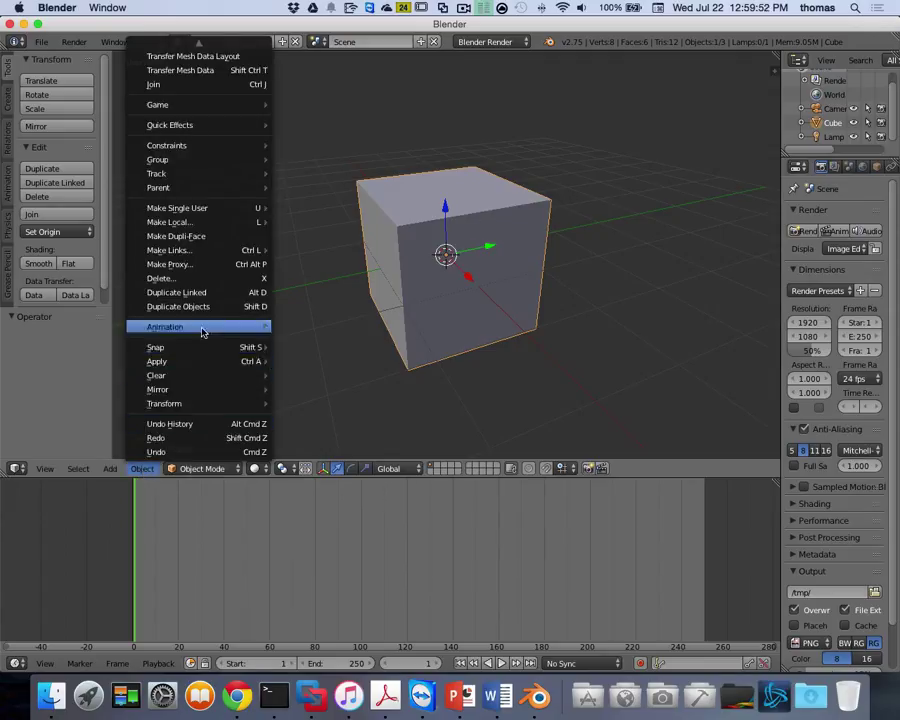
{"action": "mouse_move", "coordinate": [201, 331]}
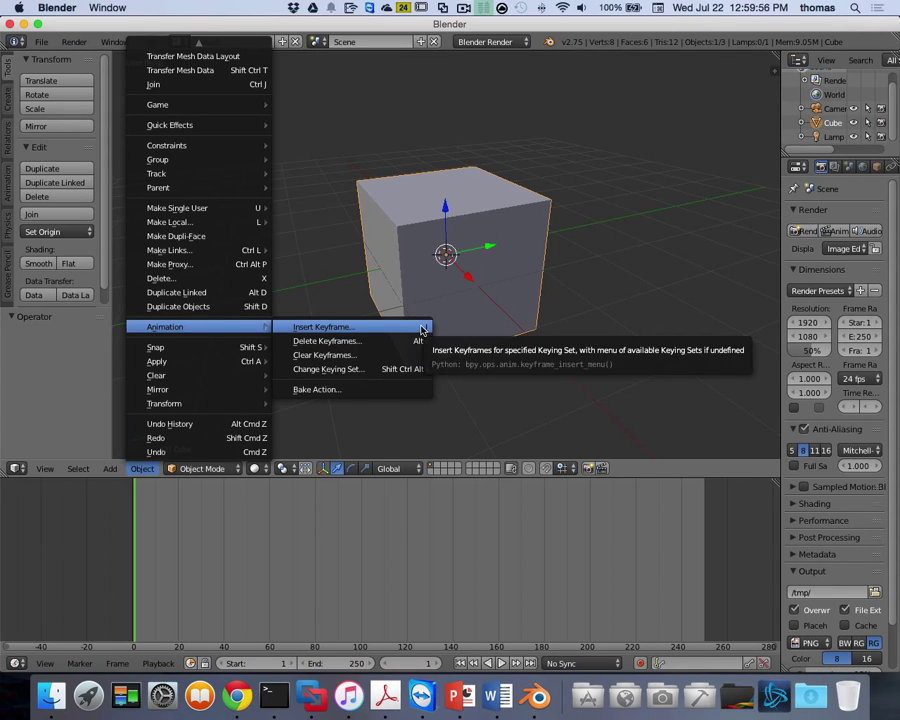
{"action": "key", "text": "i"}
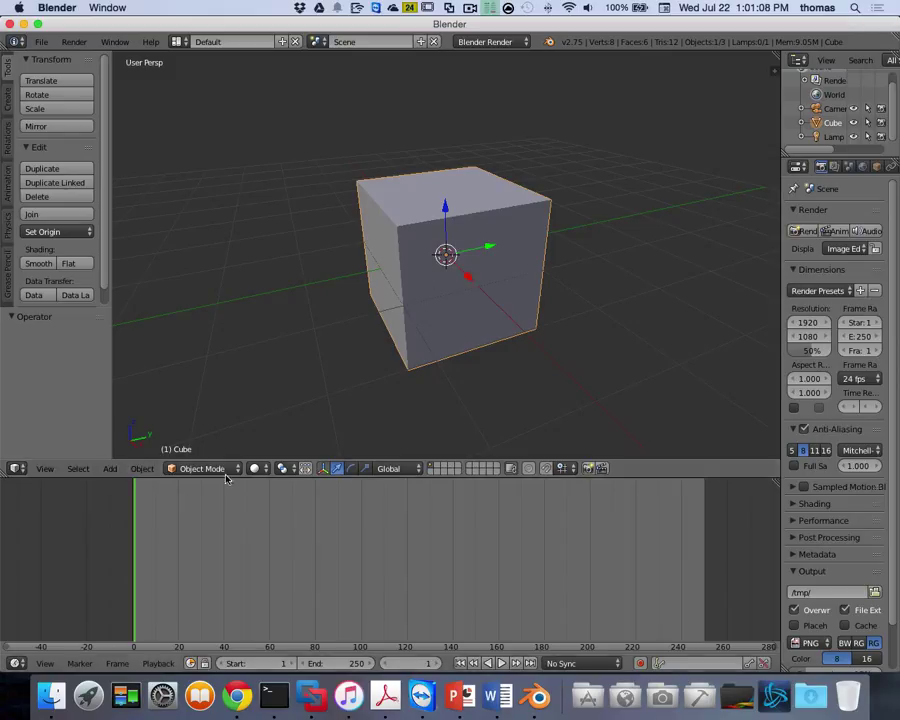
{"action": "key", "text": "i"}
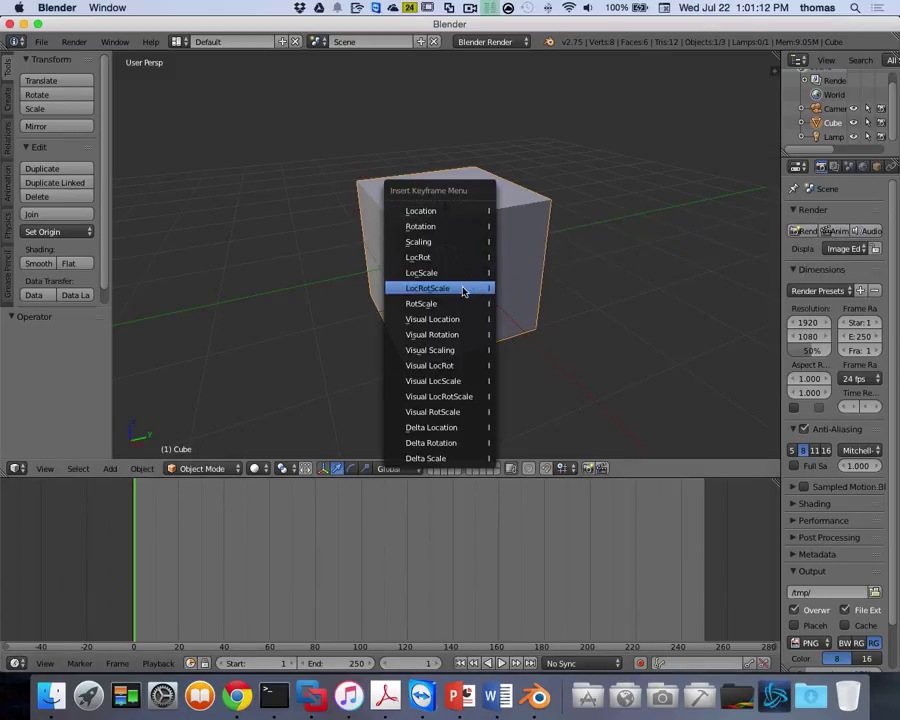
{"action": "left_click", "coordinate": [463, 289]}
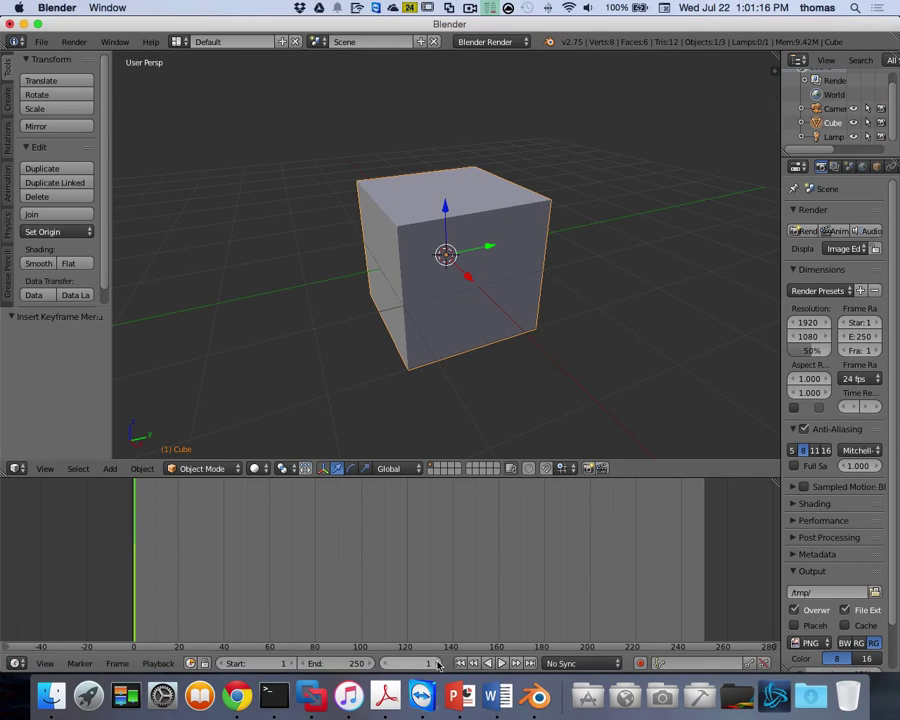
Step: Shorten the Blender window and set the current frame to 12
{"action": "left_click_drag", "start_coordinate": [440, 672], "coordinate": [455, 466]}
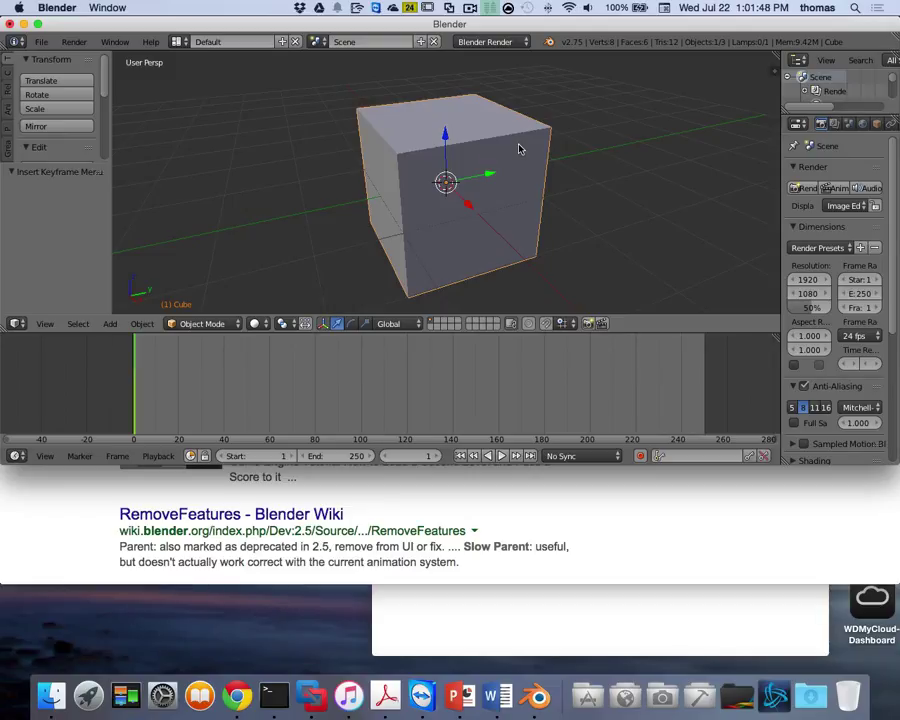
{"action": "left_click", "coordinate": [420, 456]}
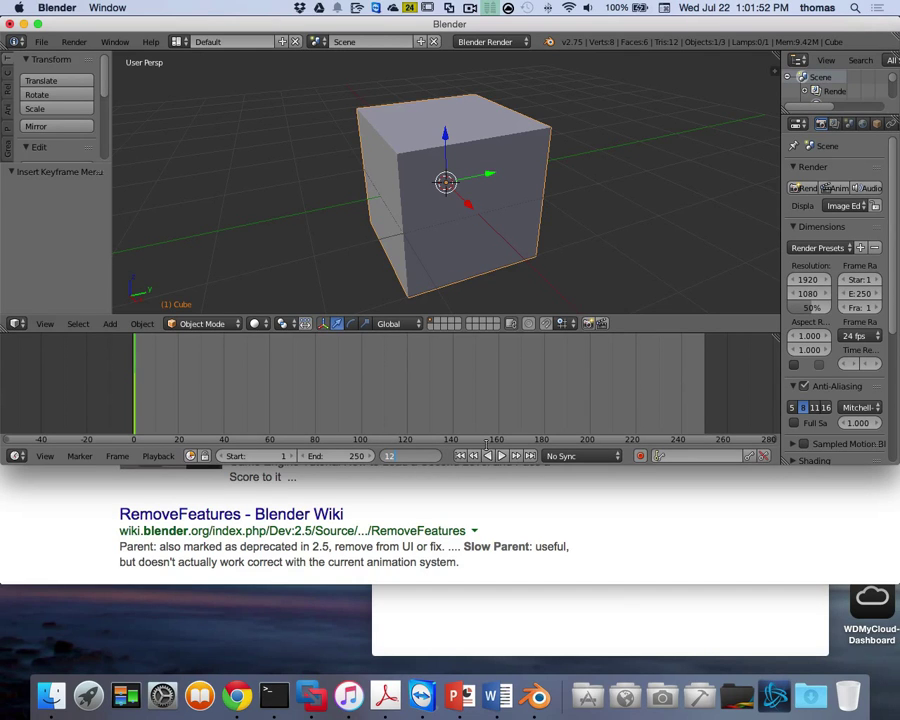
{"action": "type", "text": "12"}
{"action": "key", "text": "Return"}
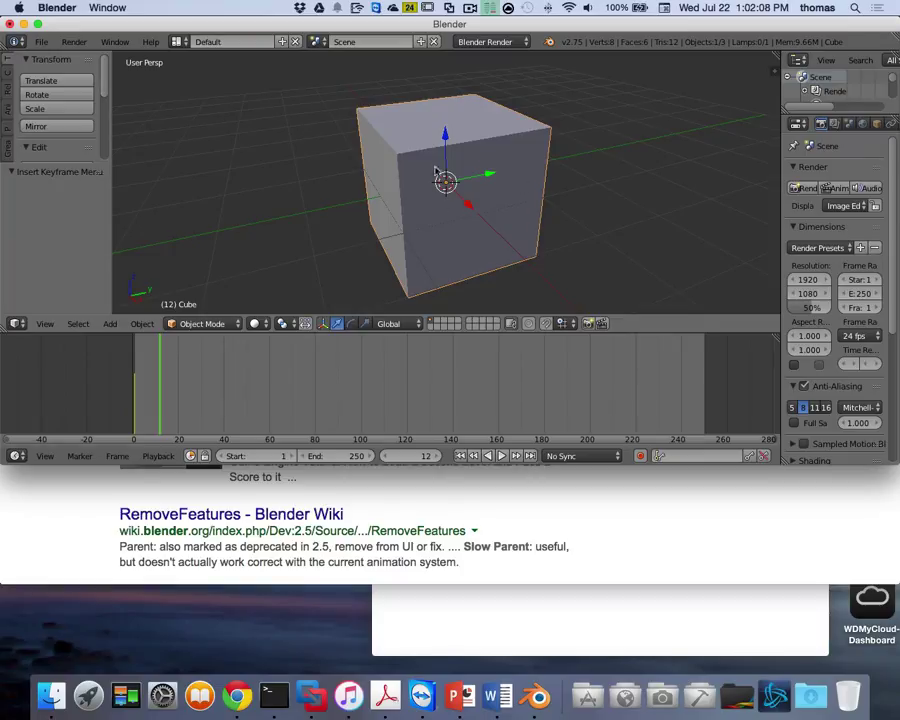
Step: Rotate the cube 90° about the global Z axis and insert a LocRotScale keyframe at frame 12
{"action": "key", "text": "r"}
{"action": "type", "text": "z"}
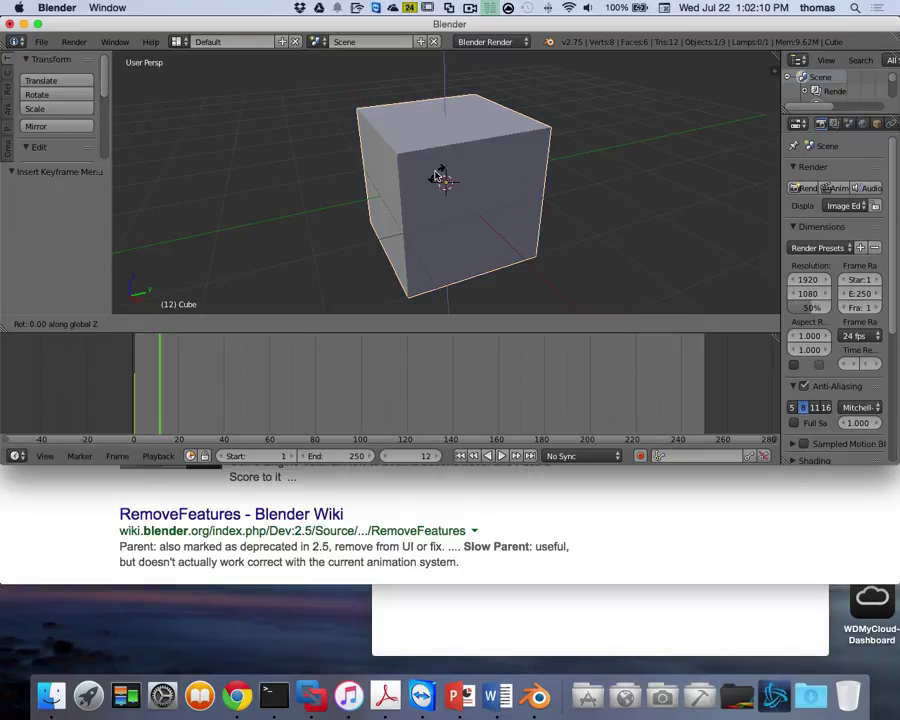
{"action": "type", "text": "90"}
{"action": "key", "text": "Return"}
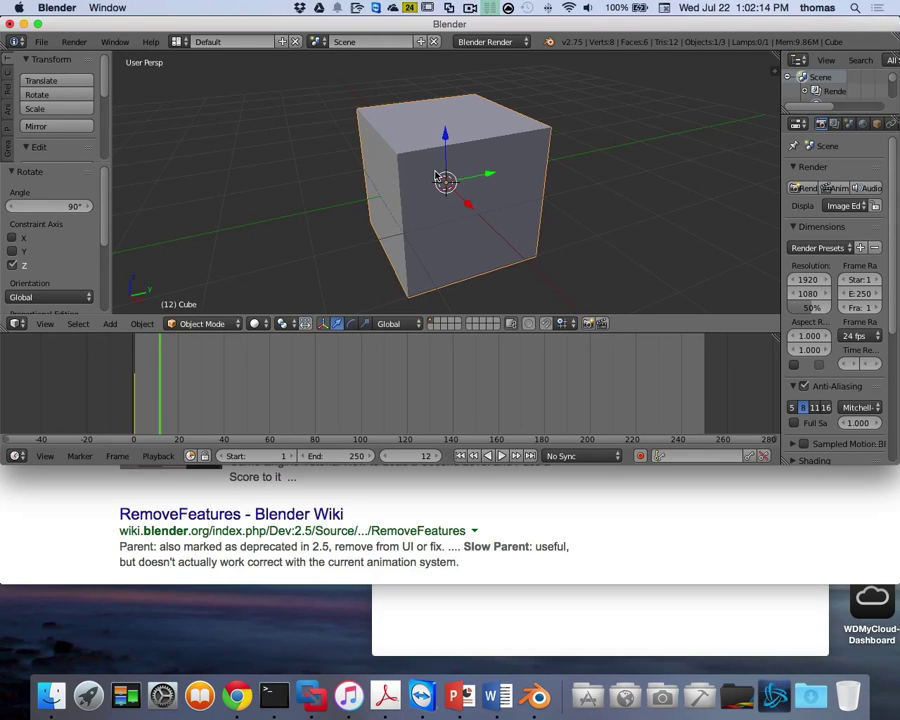
{"action": "key", "text": "i"}
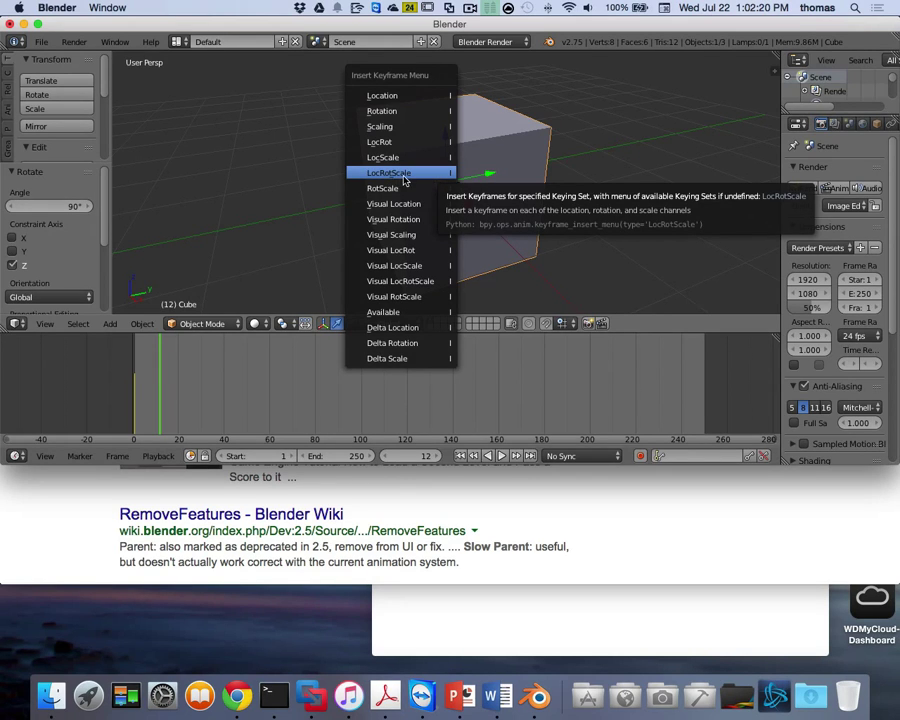
{"action": "left_click", "coordinate": [402, 176]}
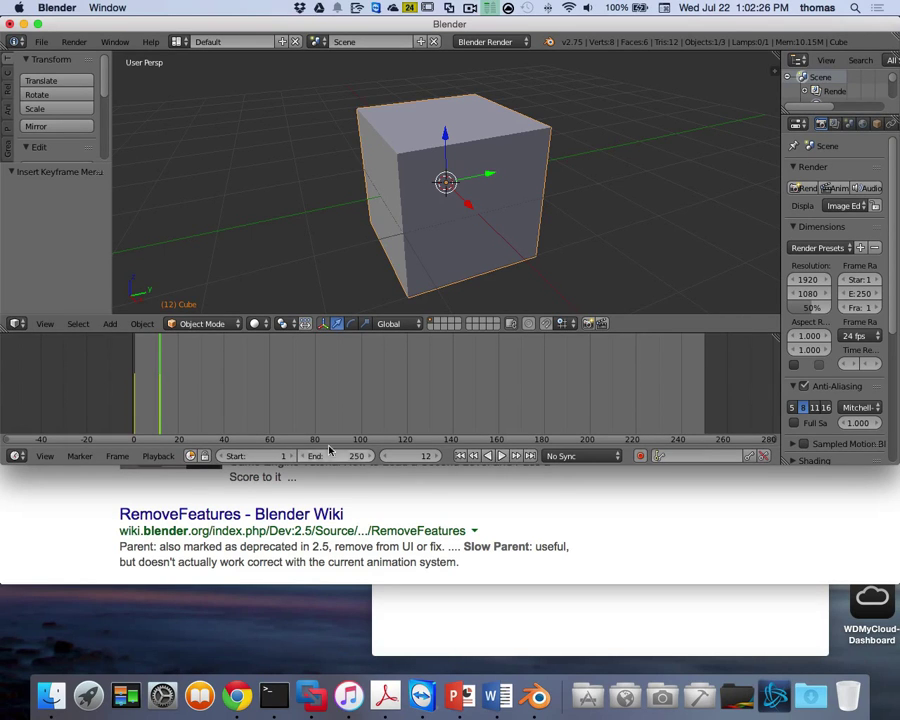
Step: Rewind the timeline to frame 0, play the cube's rotation animation, and stop the playback
{"action": "left_click_drag", "start_coordinate": [158, 355], "coordinate": [84, 356]}
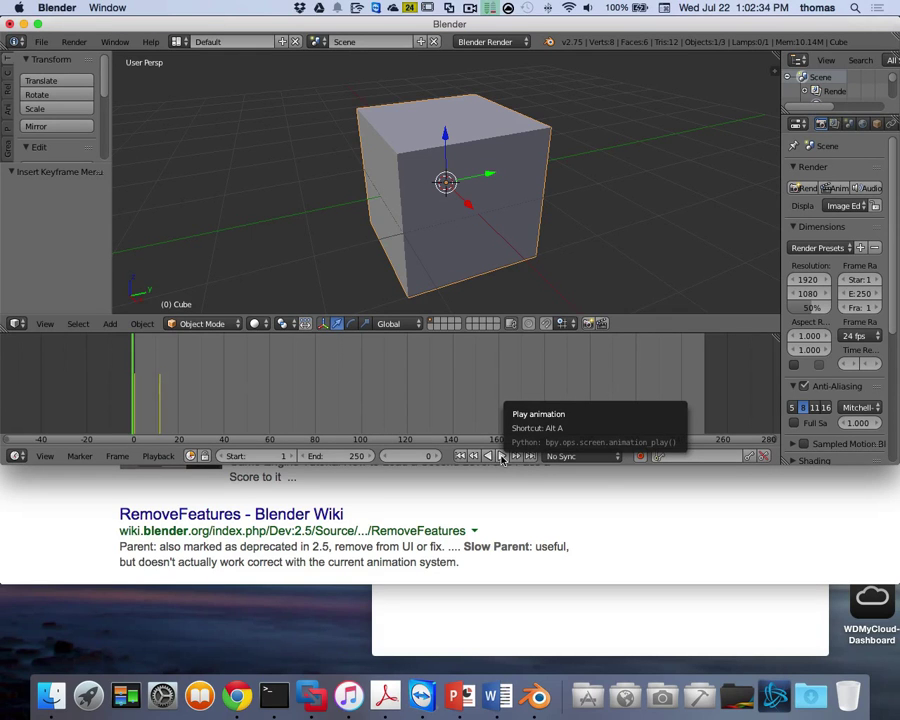
{"action": "left_click", "coordinate": [502, 457]}
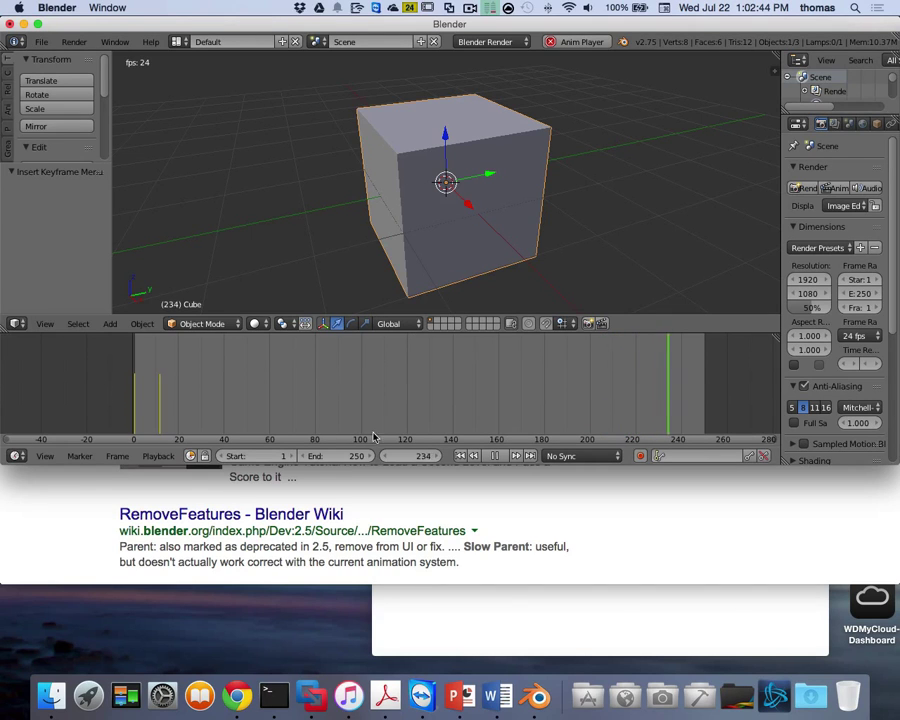
{"action": "key", "text": "alt+a"}
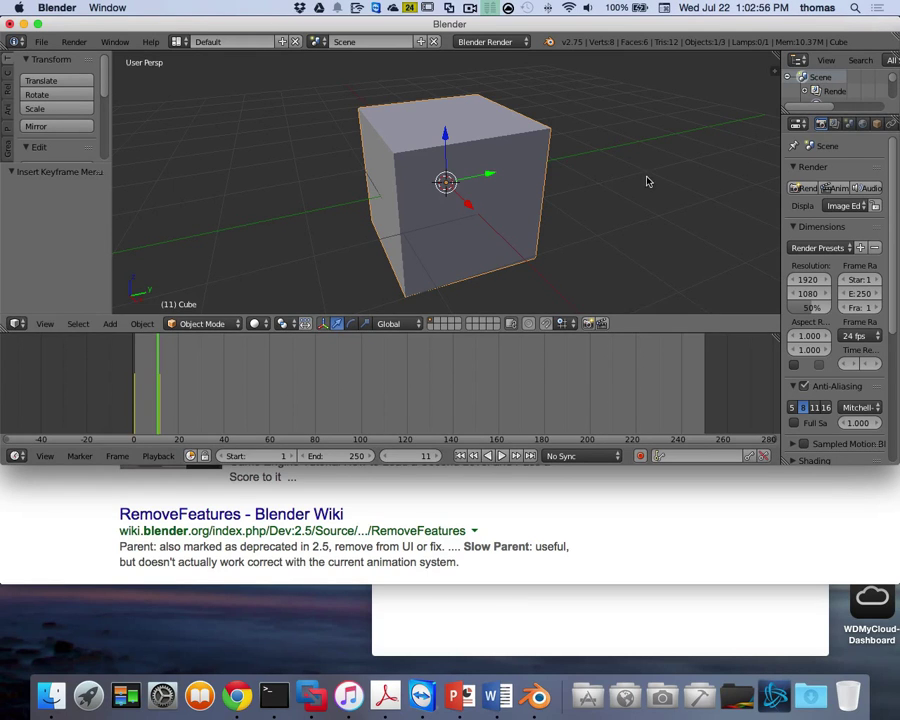
Step: Set the animation's end frame to 30
{"action": "left_click", "coordinate": [338, 456]}
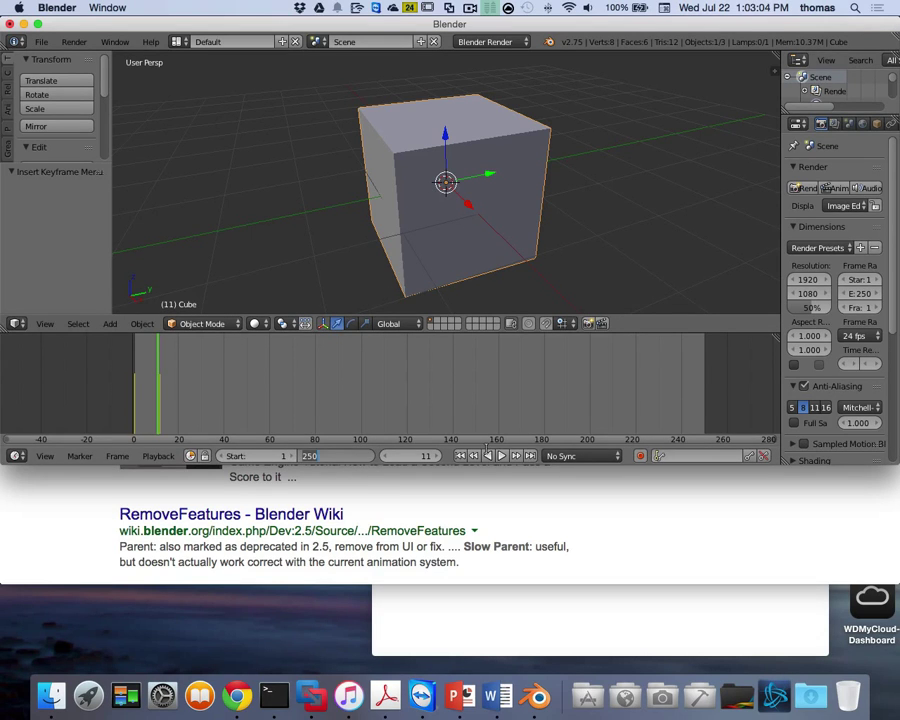
{"action": "type", "text": "30"}
{"action": "key", "text": "Return"}
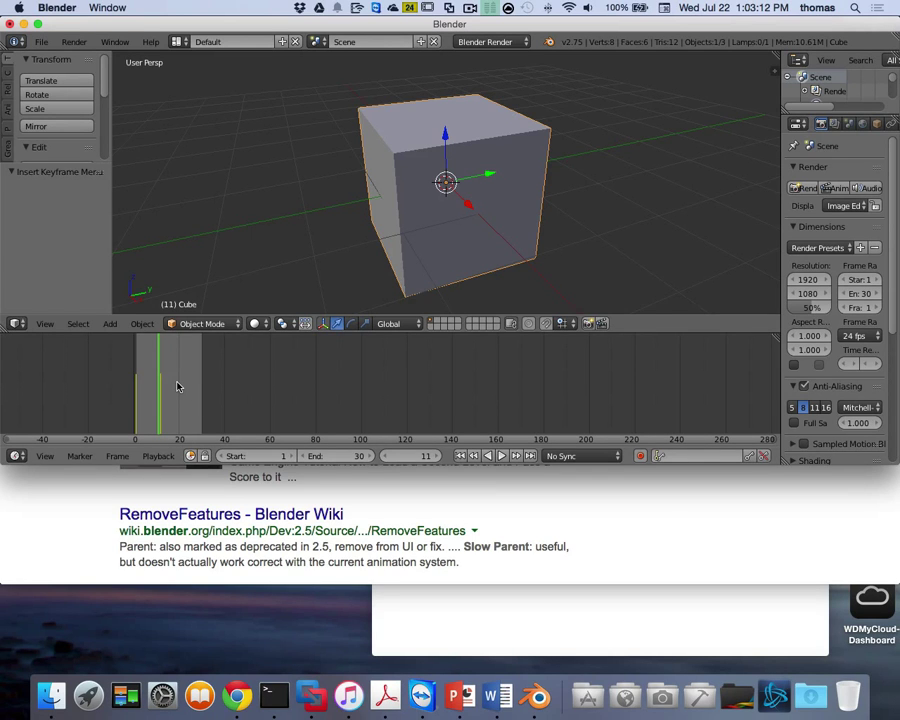
Step: Zoom and pan the timeline to examine the shortened playback range and the cube's two keyframes
{"action": "scroll", "coordinate": [178, 386], "scroll_direction": "down", "scroll_amount": 4}
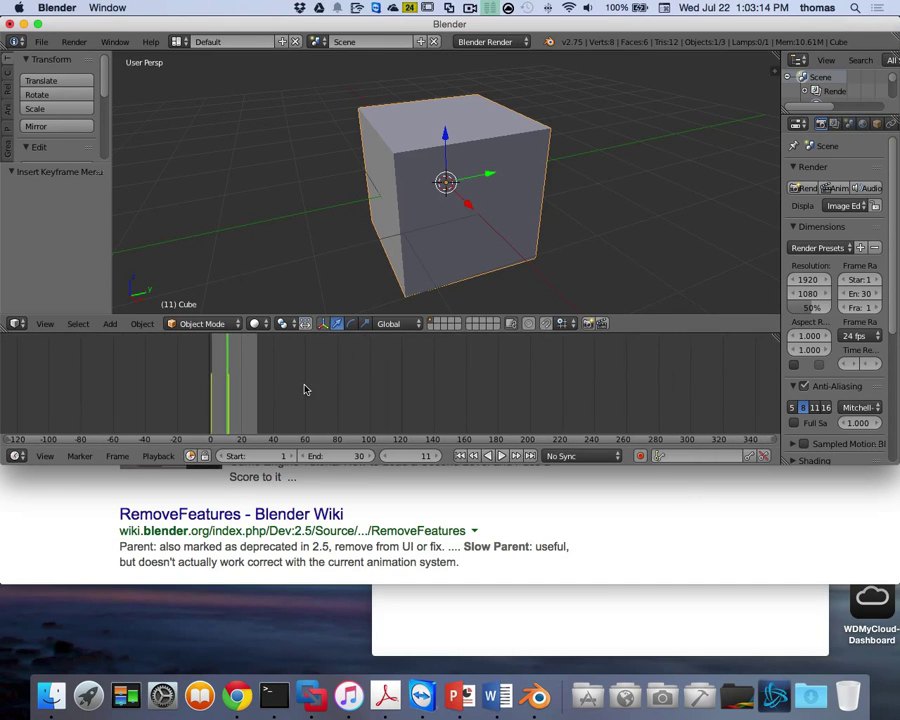
{"action": "scroll", "coordinate": [306, 390], "scroll_direction": "down", "scroll_amount": 3}
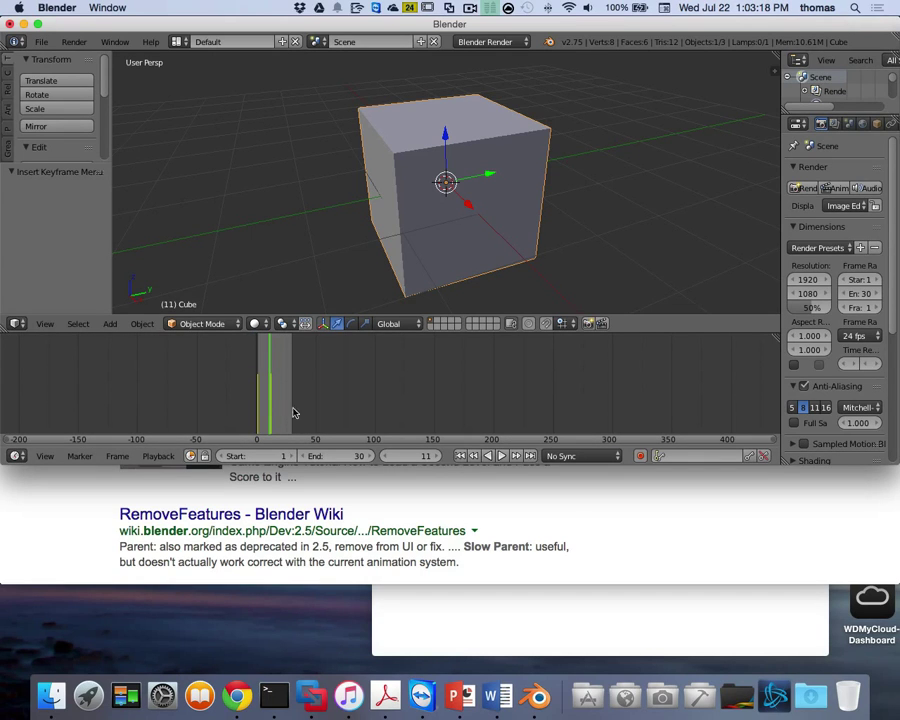
{"action": "scroll", "coordinate": [293, 415], "scroll_direction": "down", "scroll_amount": 1}
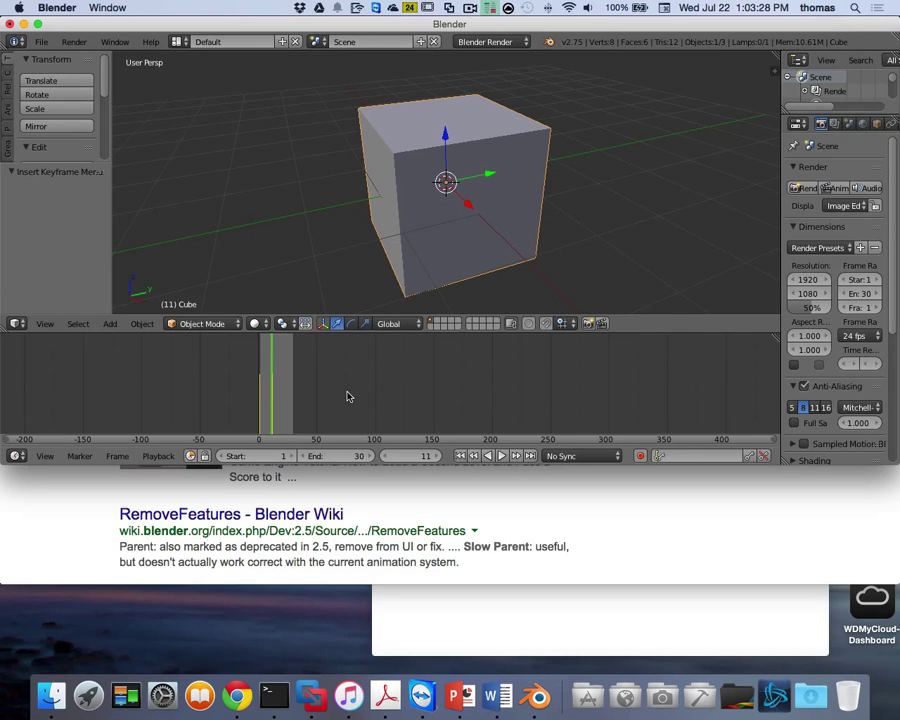
{"action": "scroll", "coordinate": [348, 397], "scroll_direction": "up", "scroll_amount": 5}
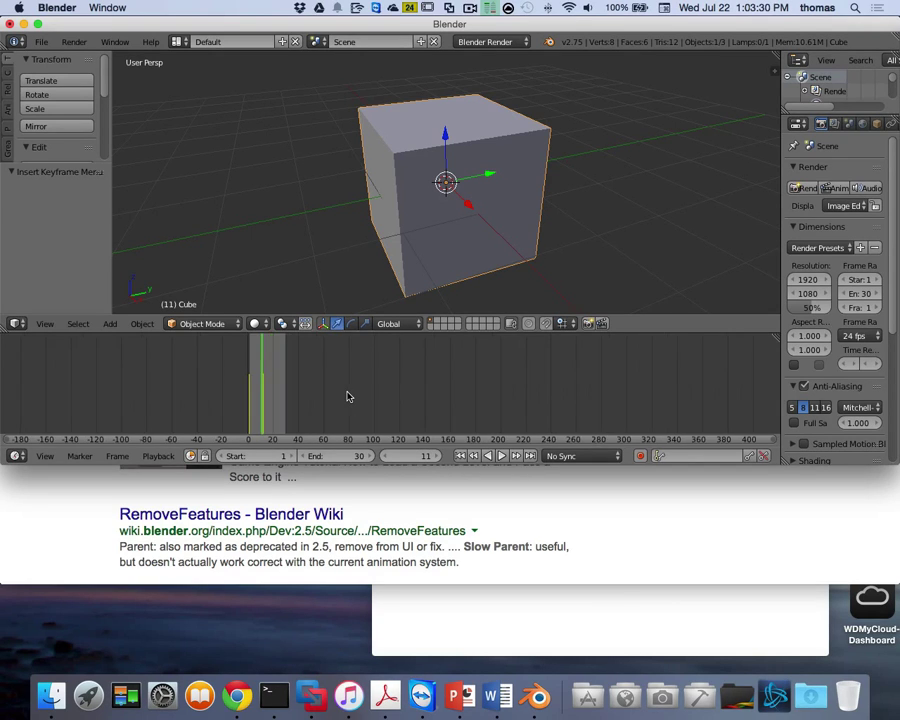
{"action": "scroll", "coordinate": [348, 397], "scroll_direction": "up", "scroll_amount": 2}
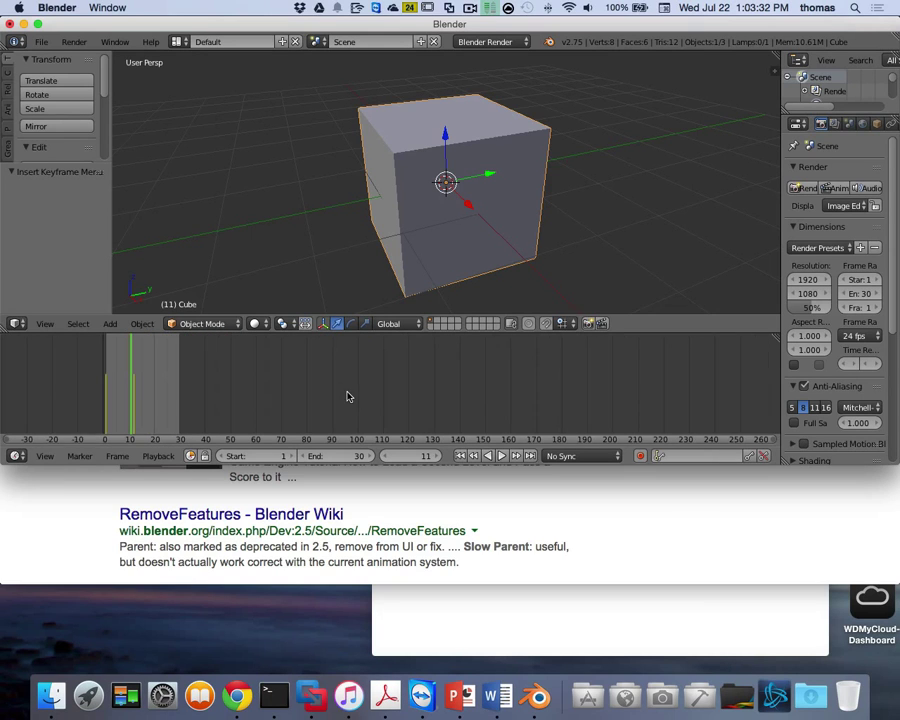
{"action": "scroll", "coordinate": [255, 420], "scroll_direction": "down", "scroll_amount": 4, "text": "ctrl"}
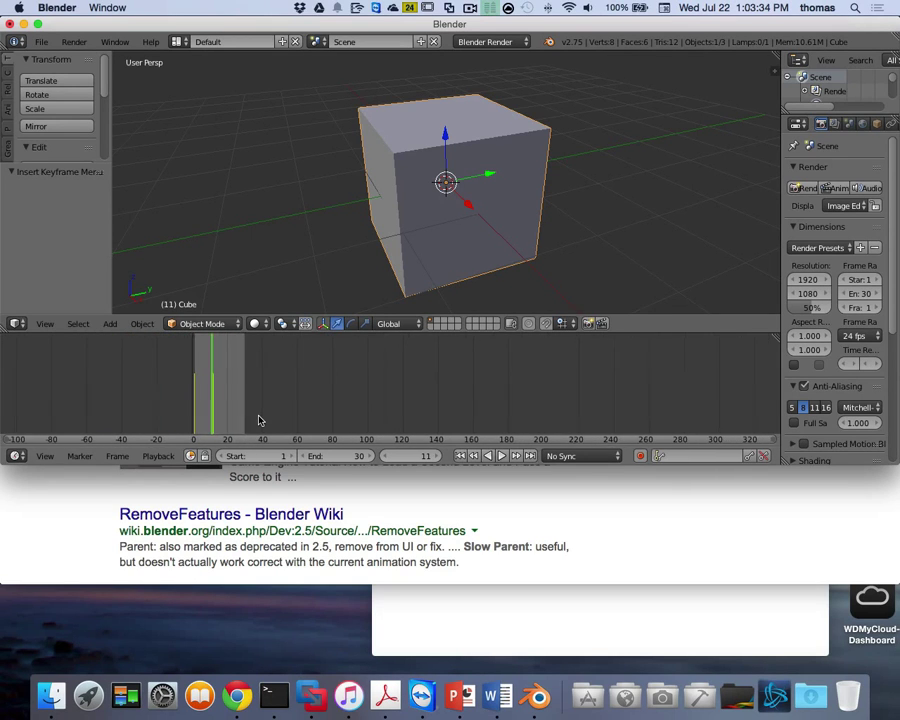
{"action": "scroll", "coordinate": [262, 420], "scroll_direction": "down", "scroll_amount": 5, "text": "ctrl"}
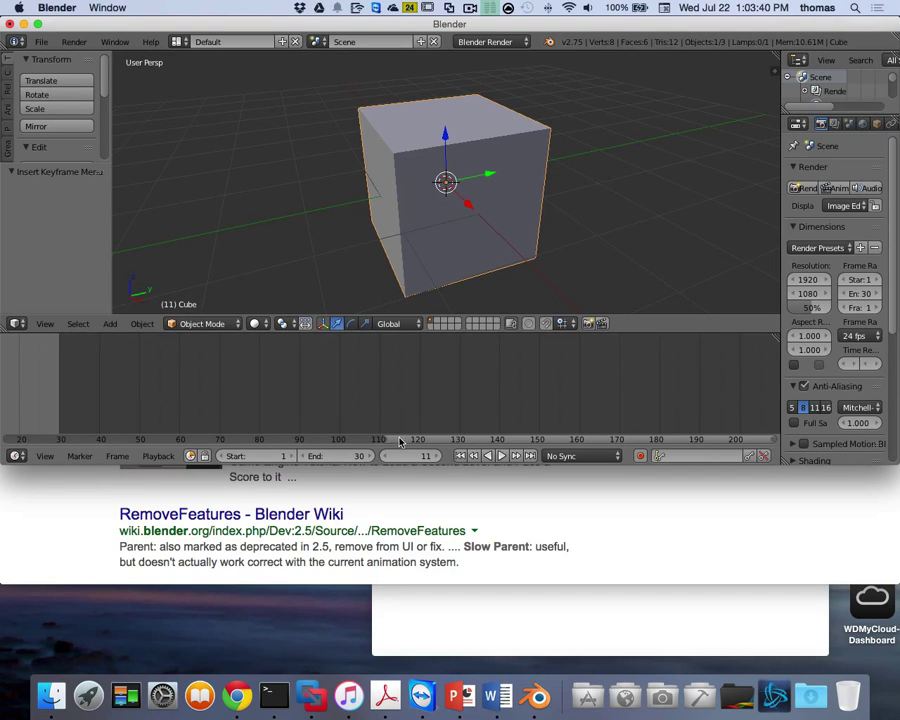
{"action": "scroll", "coordinate": [400, 441], "scroll_direction": "up", "scroll_amount": 10, "text": "ctrl"}
{"action": "scroll", "coordinate": [289, 414], "scroll_direction": "up", "scroll_amount": 5}
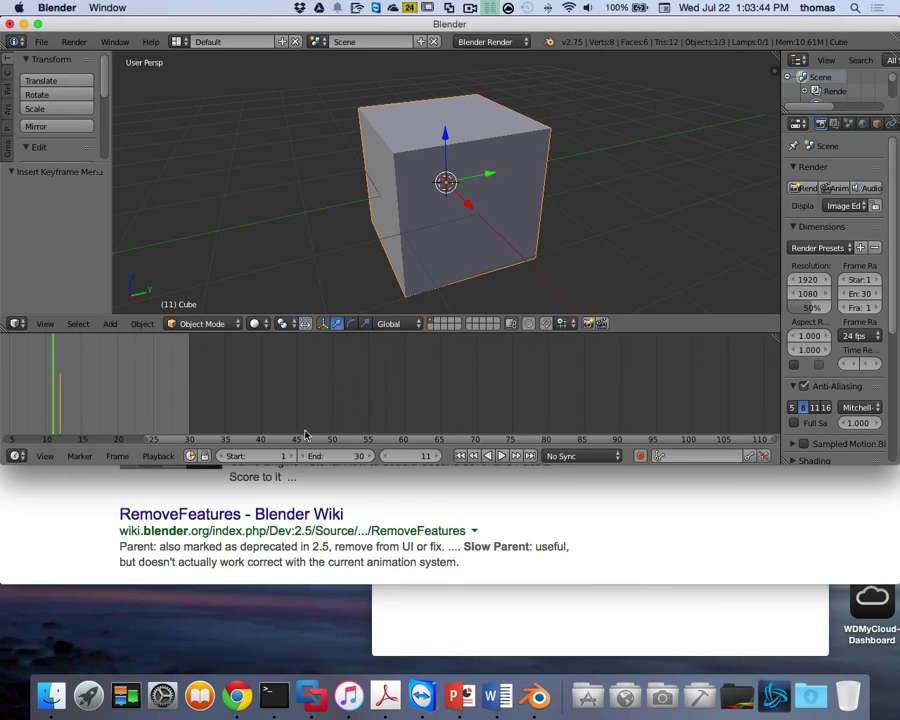
{"action": "scroll", "coordinate": [173, 432], "scroll_direction": "up", "scroll_amount": 4, "text": "ctrl"}
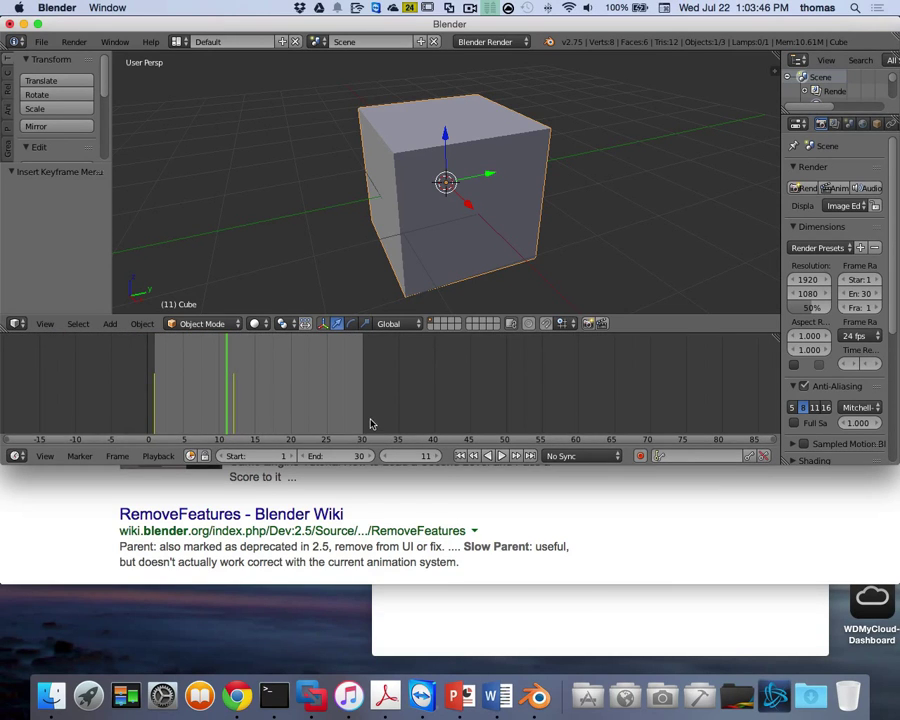
Step: Zoom in on the timeline and compare the cube at its keyframes on frames 1 and 12
{"action": "scroll", "coordinate": [369, 424], "scroll_direction": "up", "scroll_amount": 5}
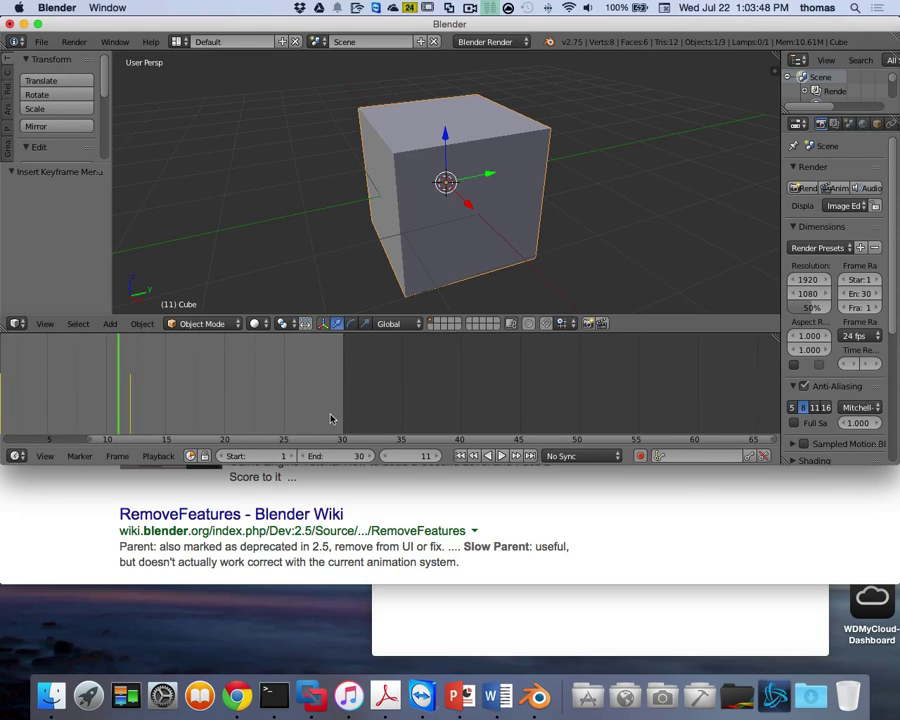
{"action": "scroll", "coordinate": [360, 436], "scroll_direction": "up", "scroll_amount": 4, "text": "ctrl"}
{"action": "middle_click_drag", "start_coordinate": [203, 443], "coordinate": [224, 425]}
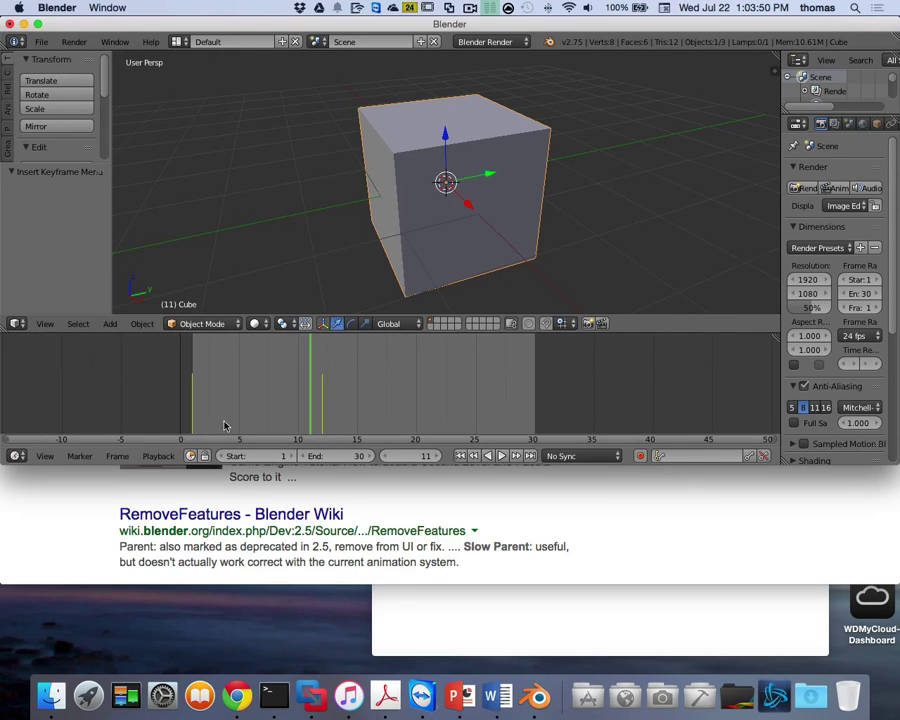
{"action": "left_click", "coordinate": [325, 414]}
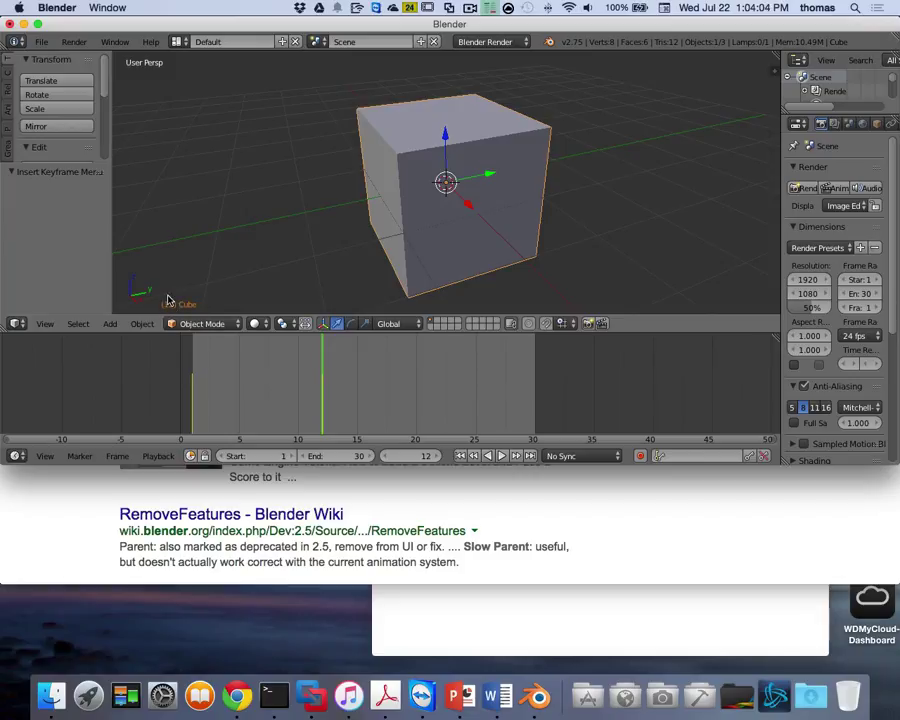
{"action": "left_click", "coordinate": [195, 410]}
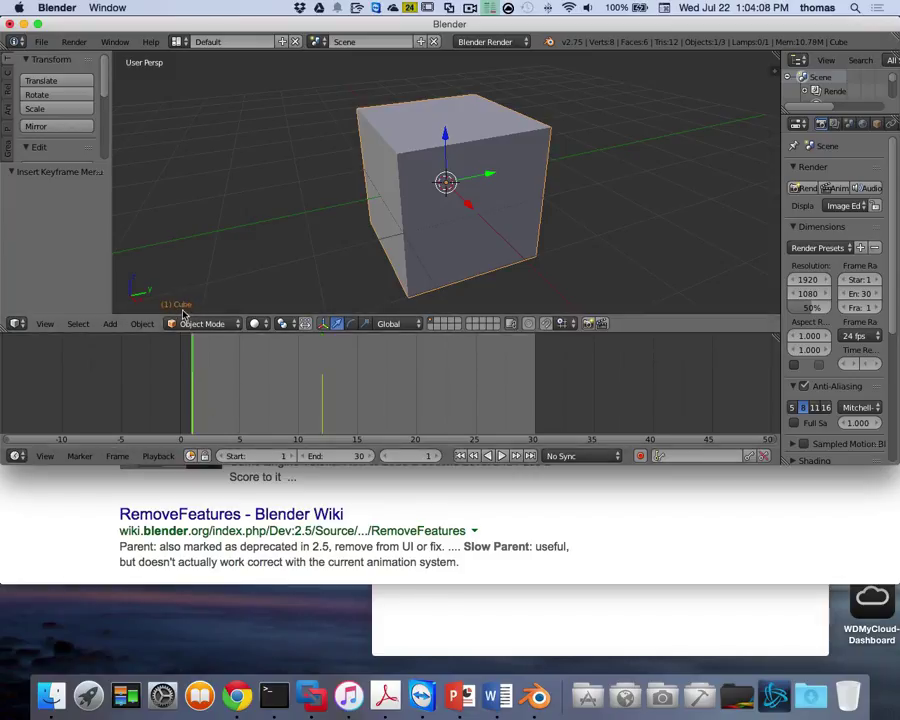
{"action": "left_click", "coordinate": [323, 394]}
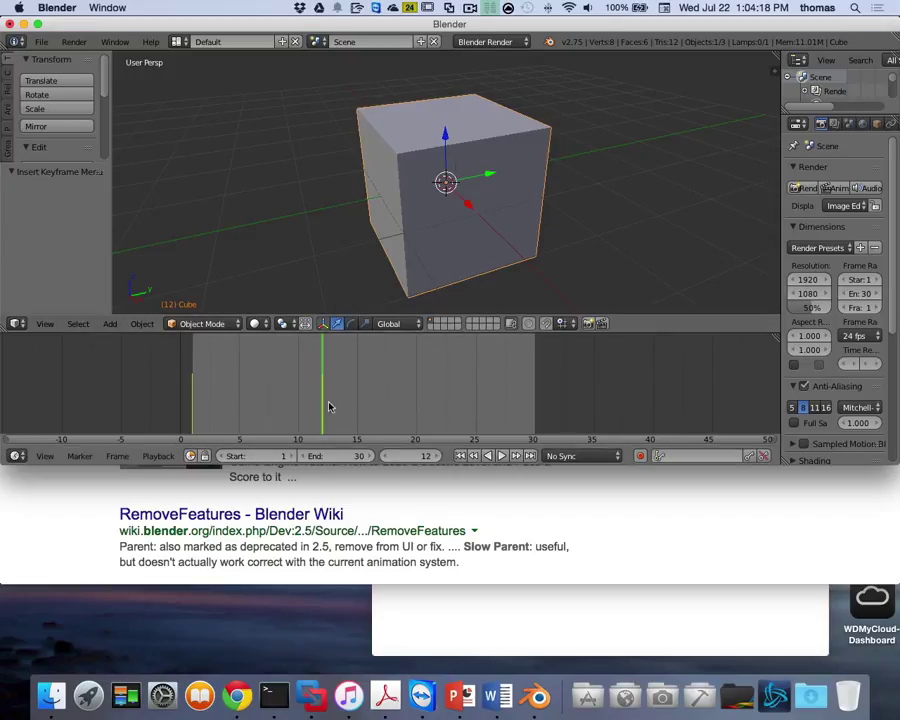
Step: At frame 22, move the cube about 2.78 units along the Y axis and rotate it 90° about the global Z axis
{"action": "left_click", "coordinate": [437, 420]}
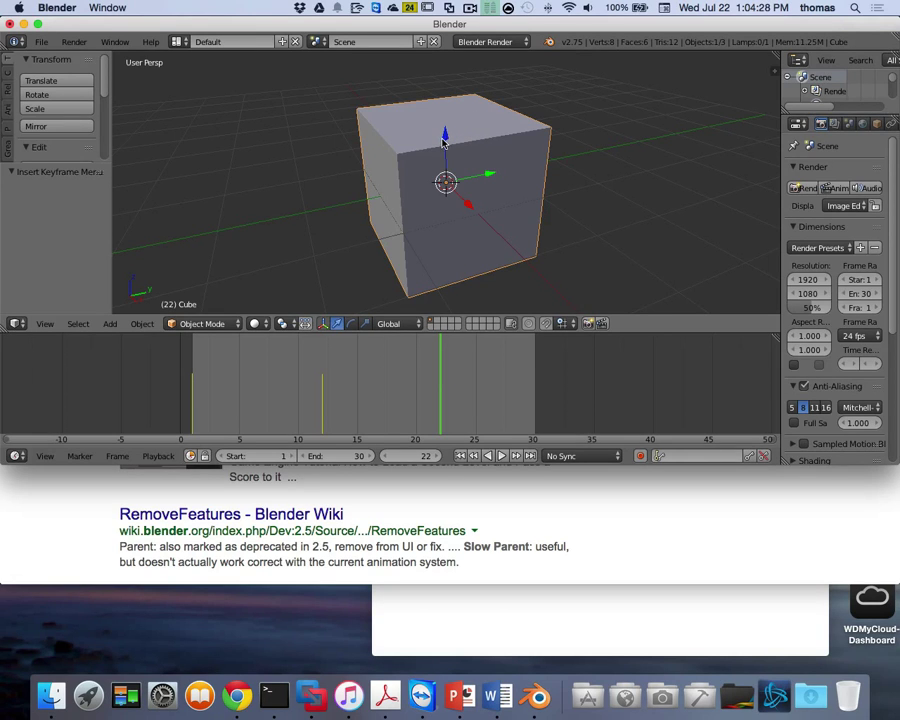
{"action": "key", "text": "g"}
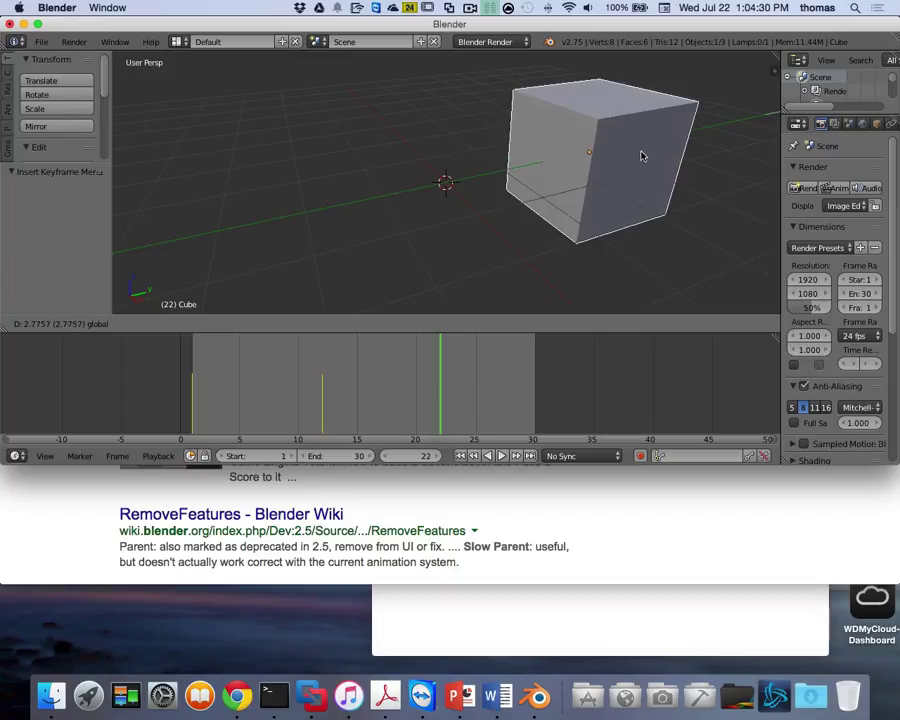
{"action": "left_click", "coordinate": [643, 156]}
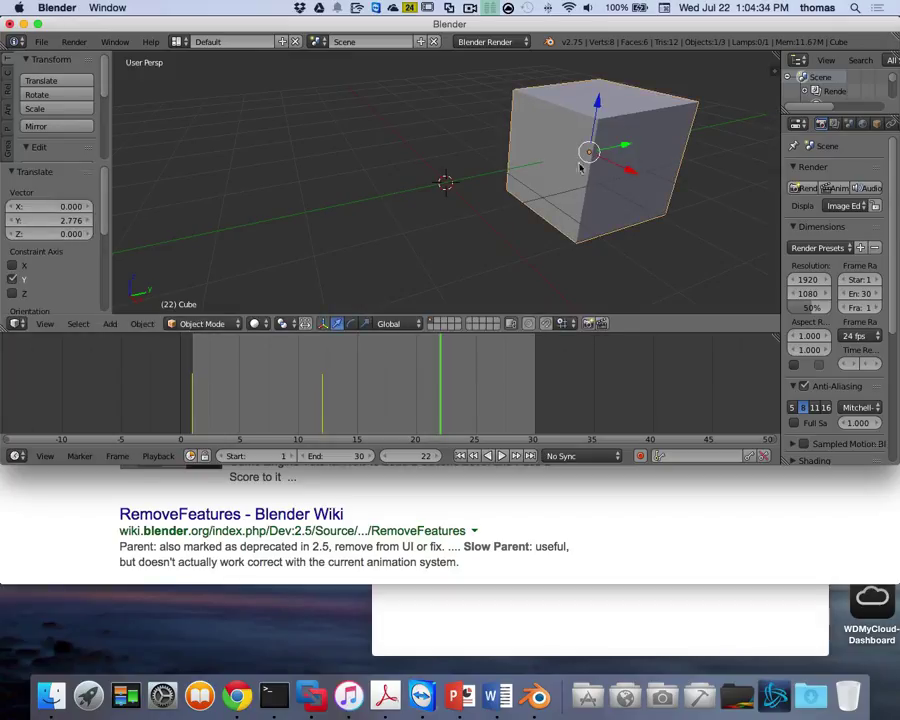
{"action": "key", "text": "r"}
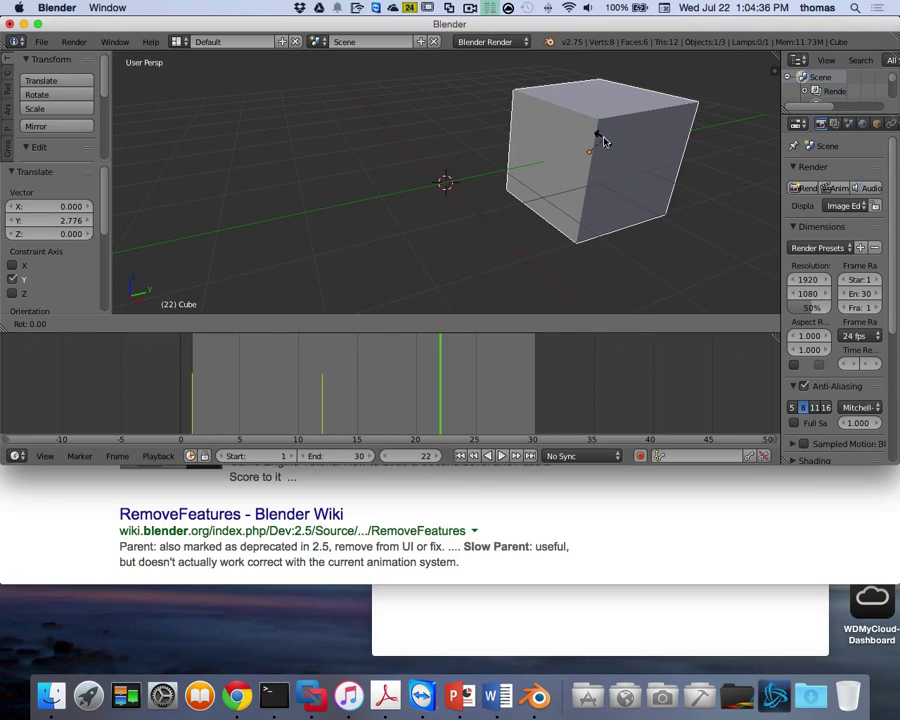
{"action": "type", "text": "z"}
{"action": "type", "text": "90"}
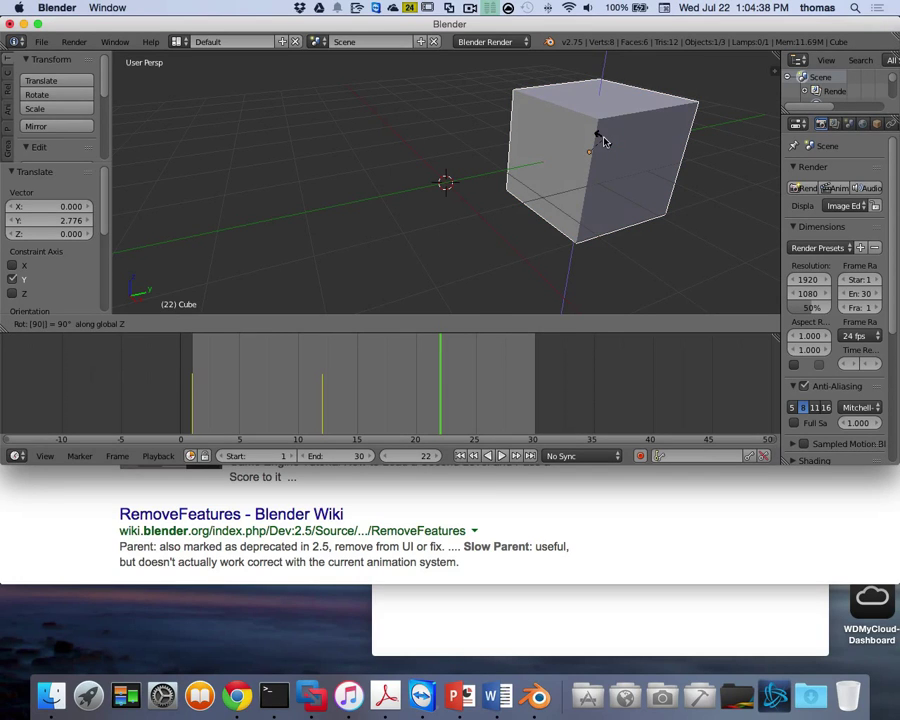
{"action": "key", "text": "Return"}
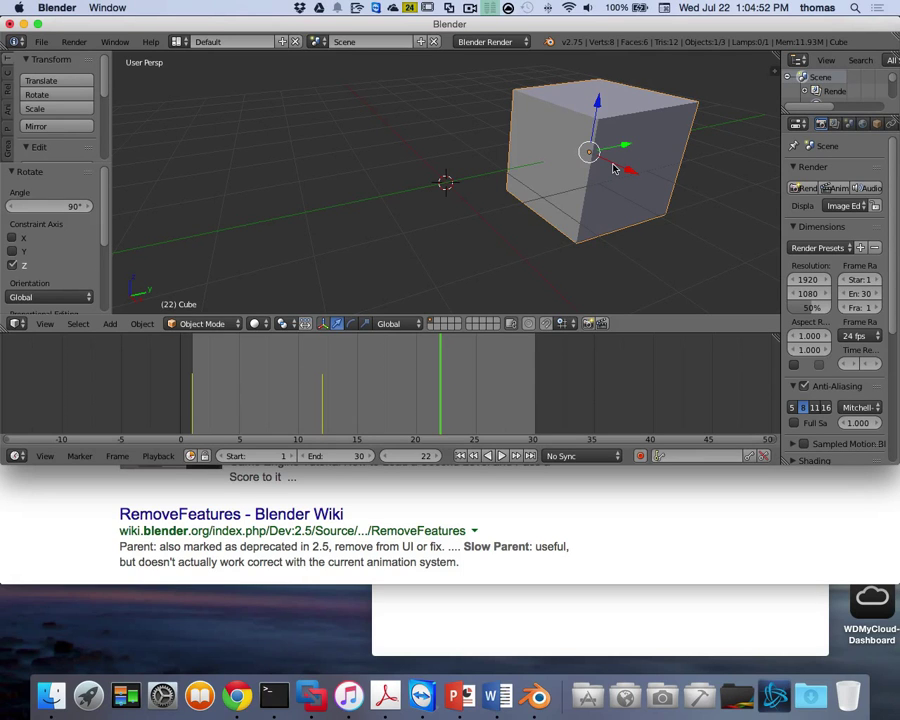
Step: Scale the cube uniformly by about 0.6 and insert a LocRotScale keyframe at frame 22
{"action": "key", "text": "s"}
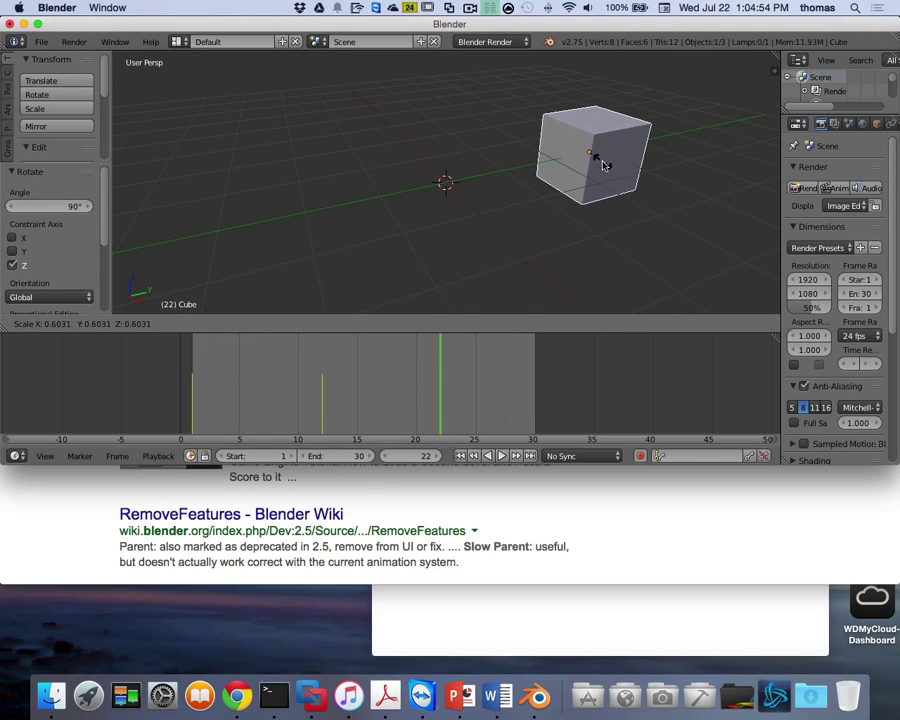
{"action": "left_click", "coordinate": [602, 164]}
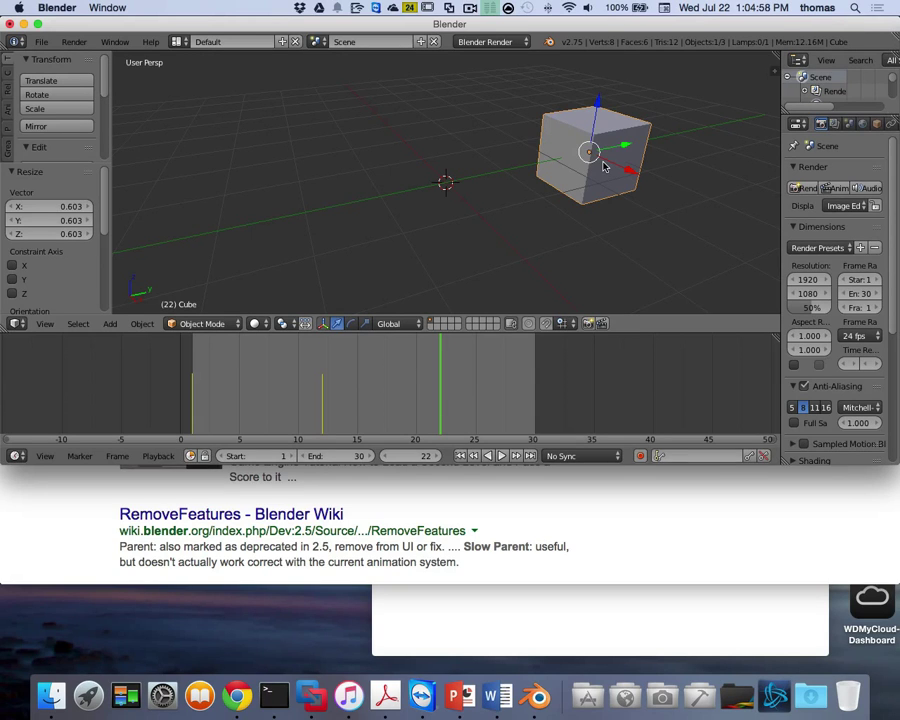
{"action": "key", "text": "i"}
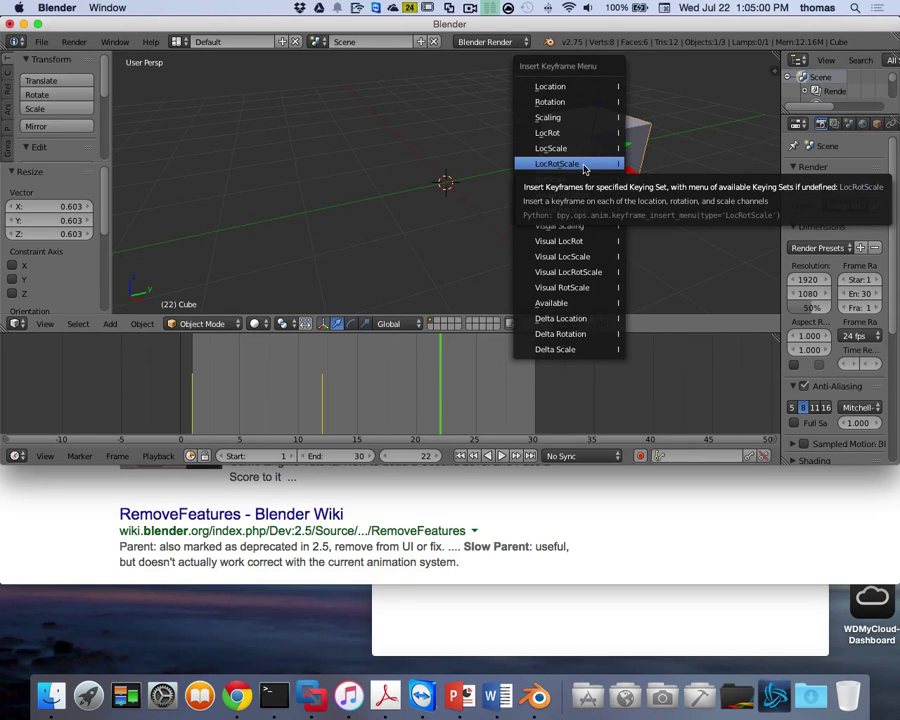
{"action": "left_click", "coordinate": [585, 165]}
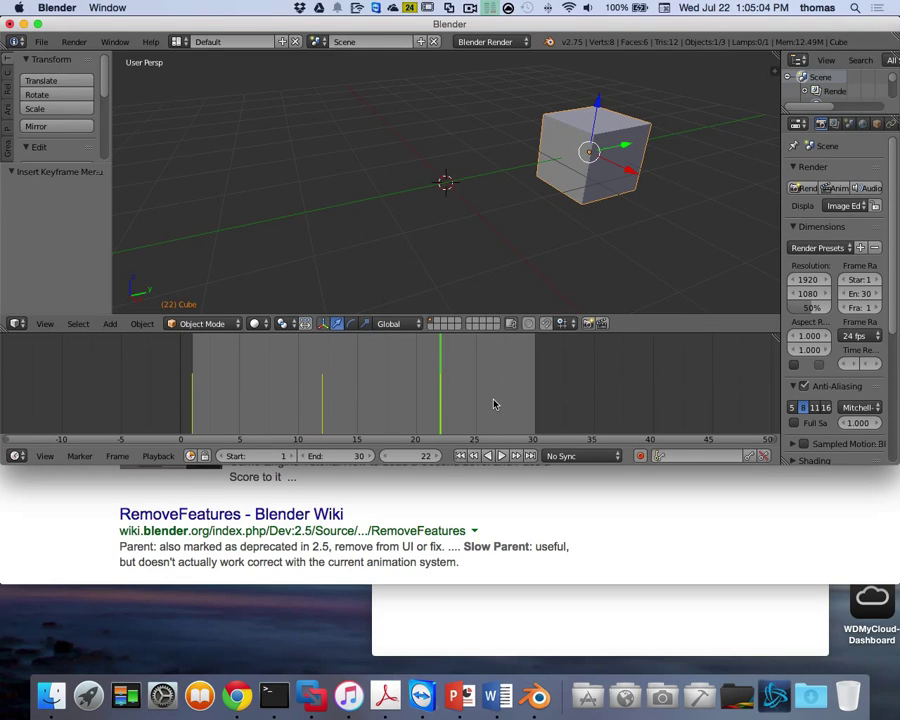
Step: Scrub the timeline back from frame 22 to frame 4 to review the cube's movement, rotation and scaling
{"action": "key", "text": "Left"}
{"action": "key", "text": "Left"}
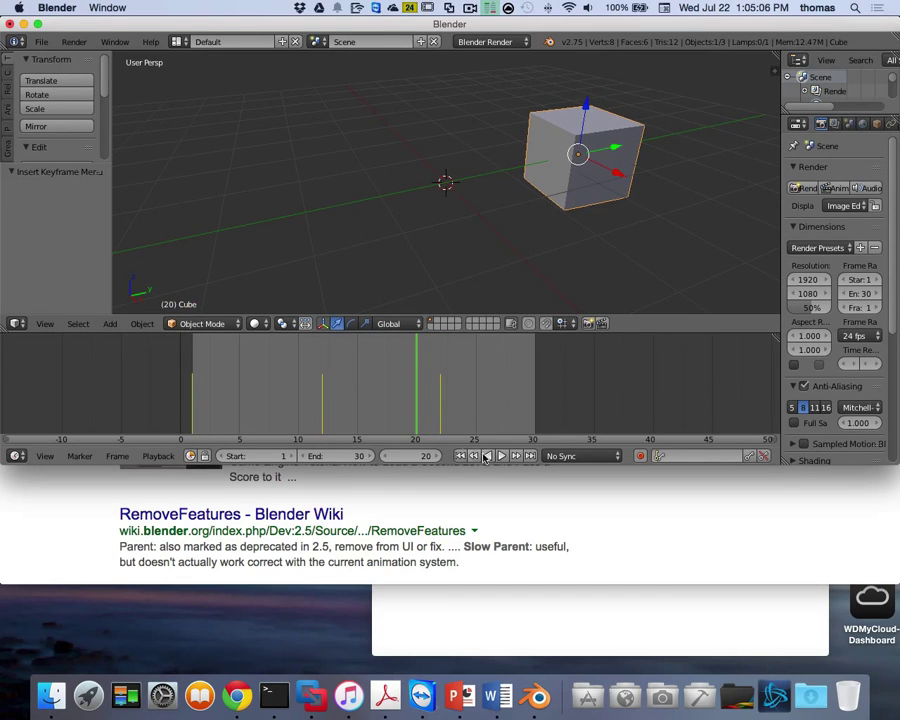
{"action": "left_click_drag", "start_coordinate": [418, 363], "coordinate": [224, 374]}
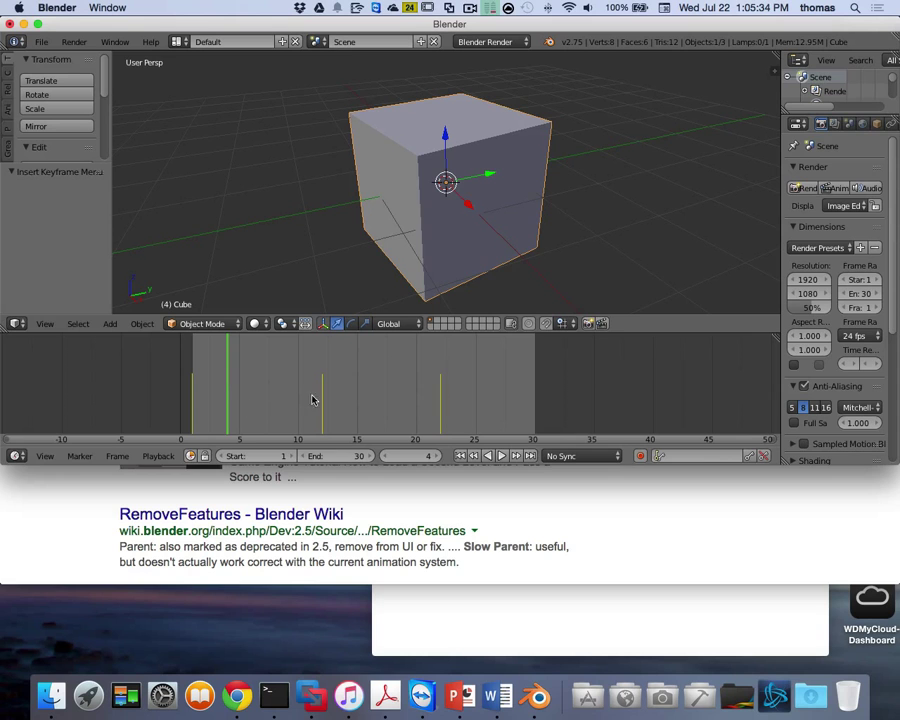
Step: Enlarge the Blender window and the Outliner, expand the Cube's Animation entry, and open the CubeAction name for editing
{"action": "left_click_drag", "start_coordinate": [452, 465], "coordinate": [450, 622]}
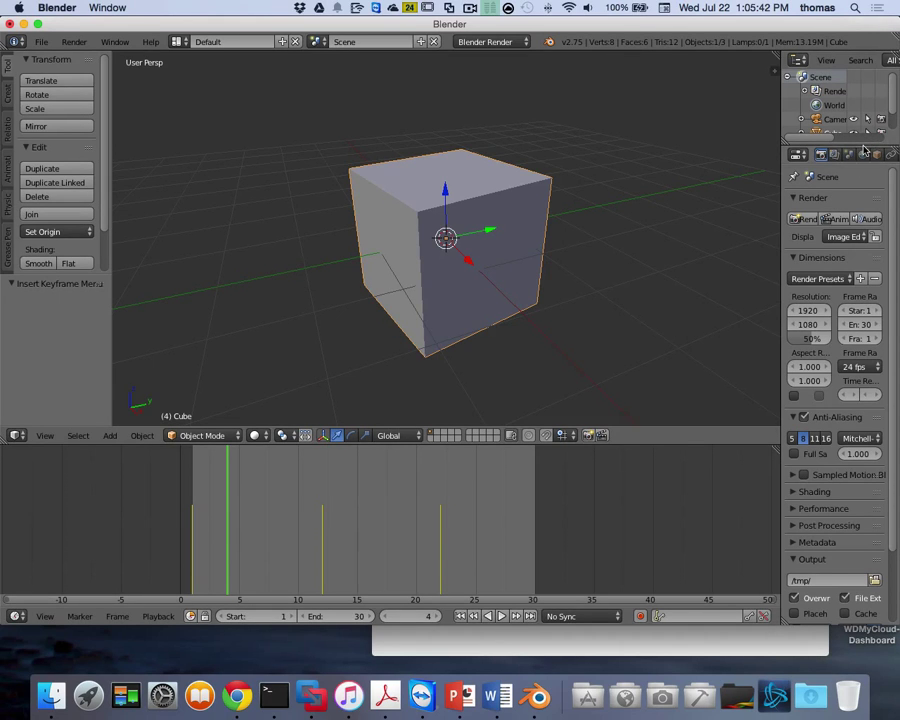
{"action": "left_click_drag", "start_coordinate": [864, 146], "coordinate": [855, 283]}
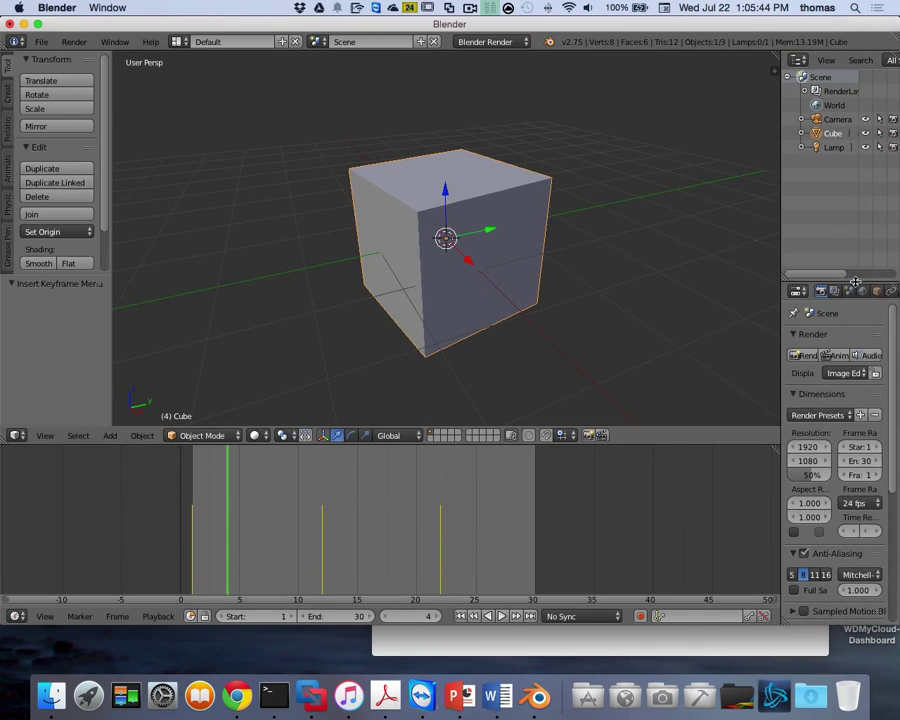
{"action": "left_click", "coordinate": [801, 134]}
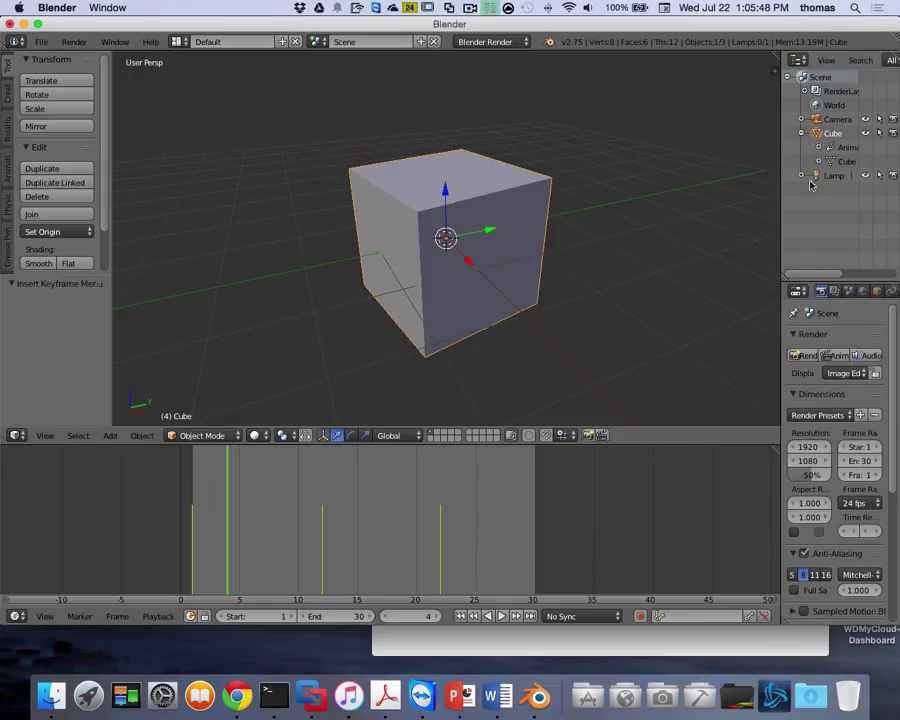
{"action": "left_click_drag", "start_coordinate": [784, 176], "coordinate": [640, 176]}
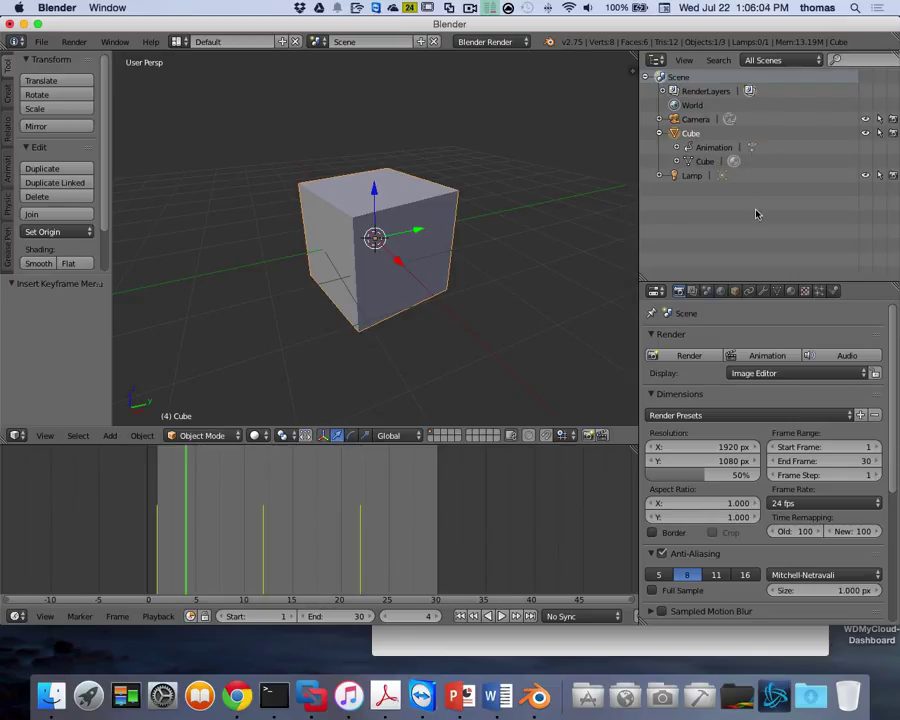
{"action": "left_click", "coordinate": [677, 148]}
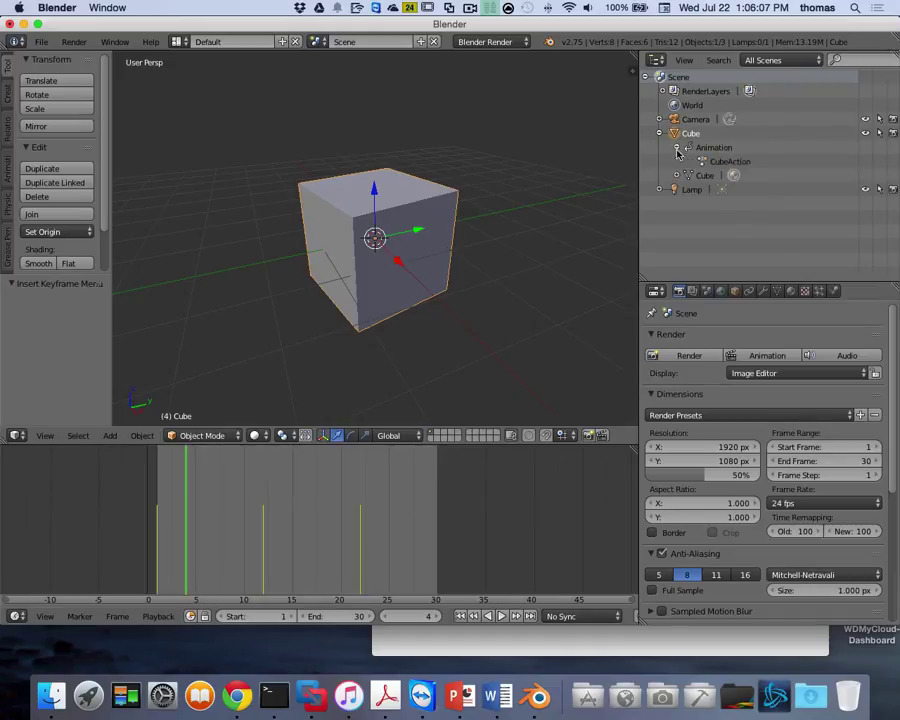
{"action": "double_click", "coordinate": [731, 162]}
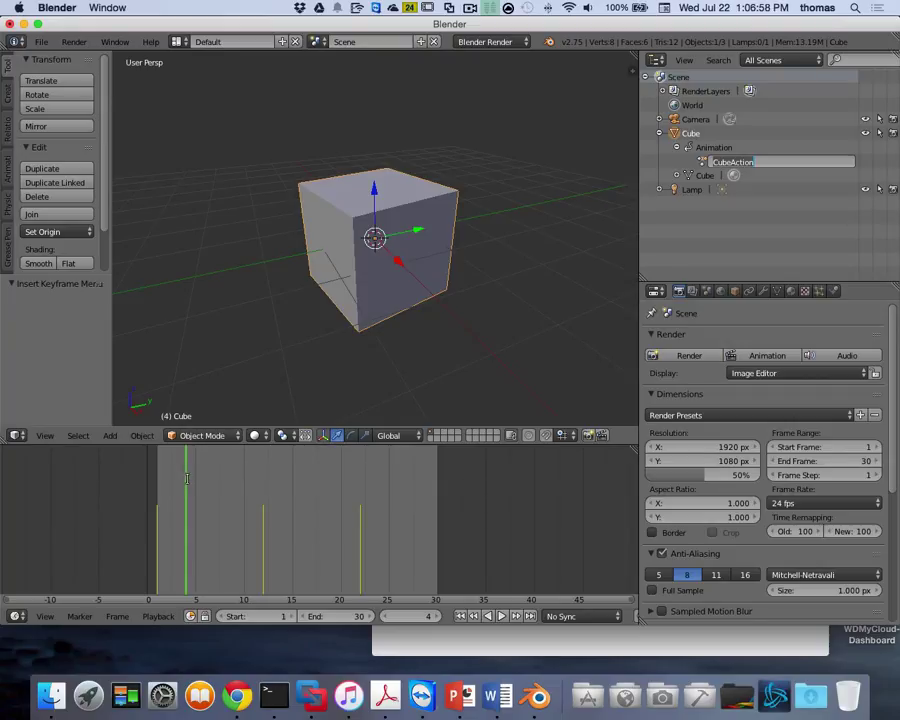
Step: At frame 30, move the cube about -5.73 units along the Y axis and scale it uniformly by about 2.13
{"action": "left_click_drag", "start_coordinate": [187, 480], "coordinate": [435, 500]}
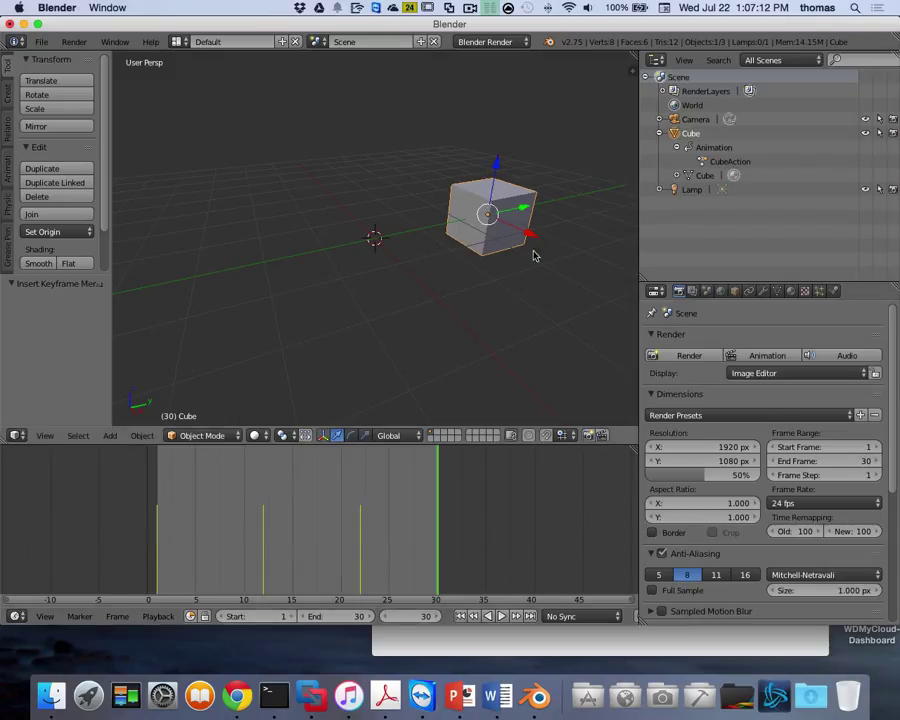
{"action": "key", "text": "g"}
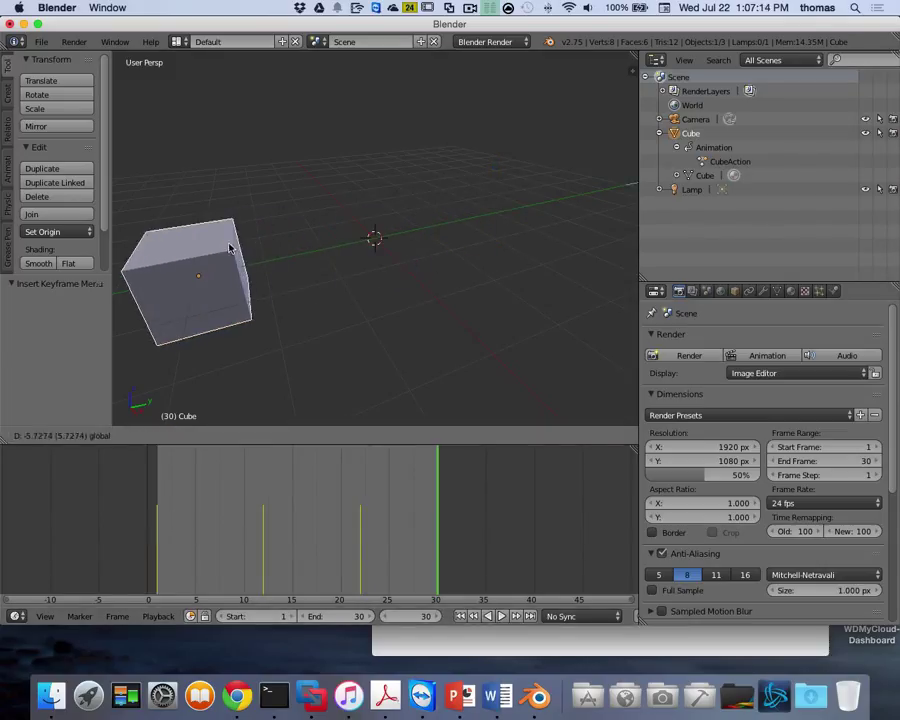
{"action": "left_click", "coordinate": [218, 312]}
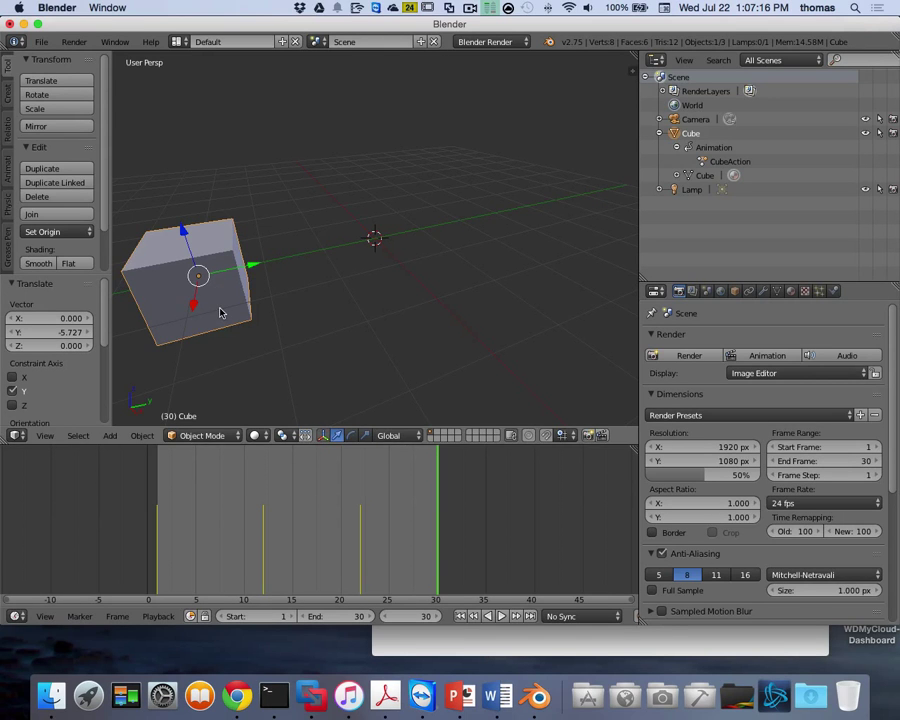
{"action": "key", "text": "s"}
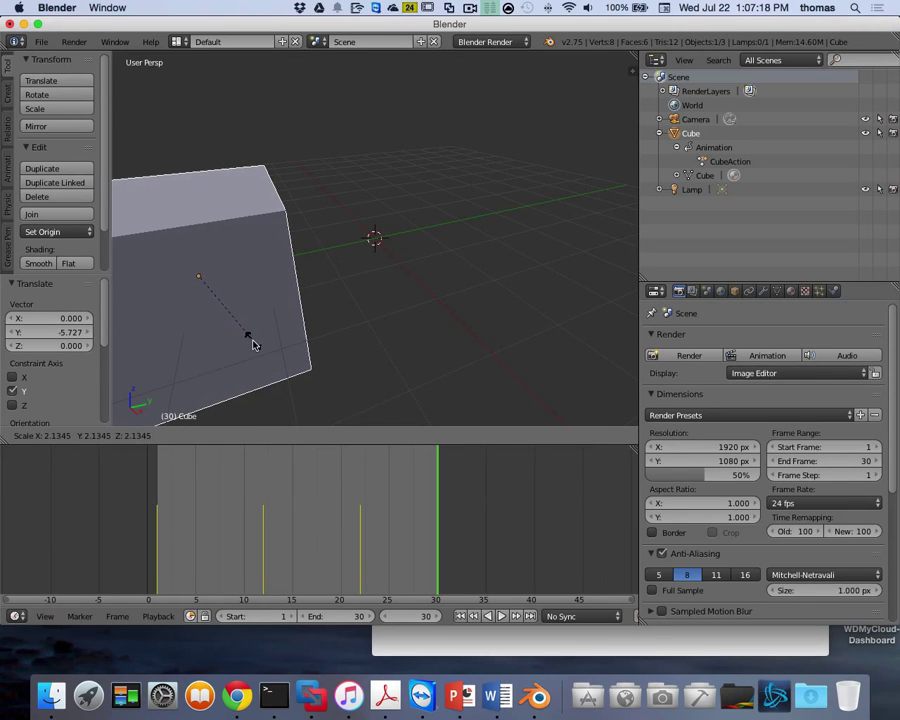
{"action": "left_click", "coordinate": [252, 344]}
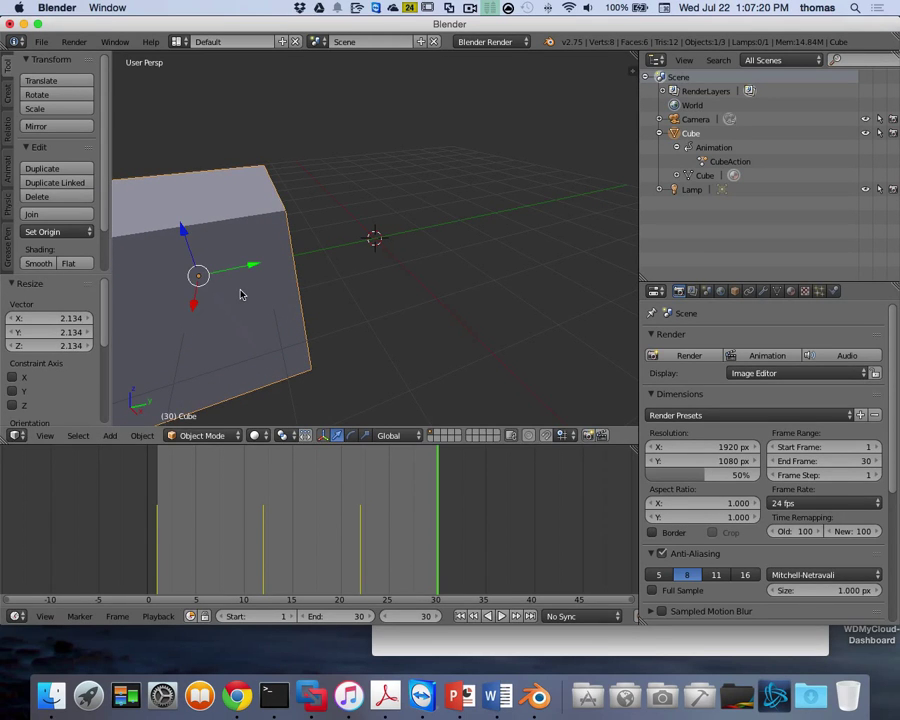
{"action": "key", "text": "r"}
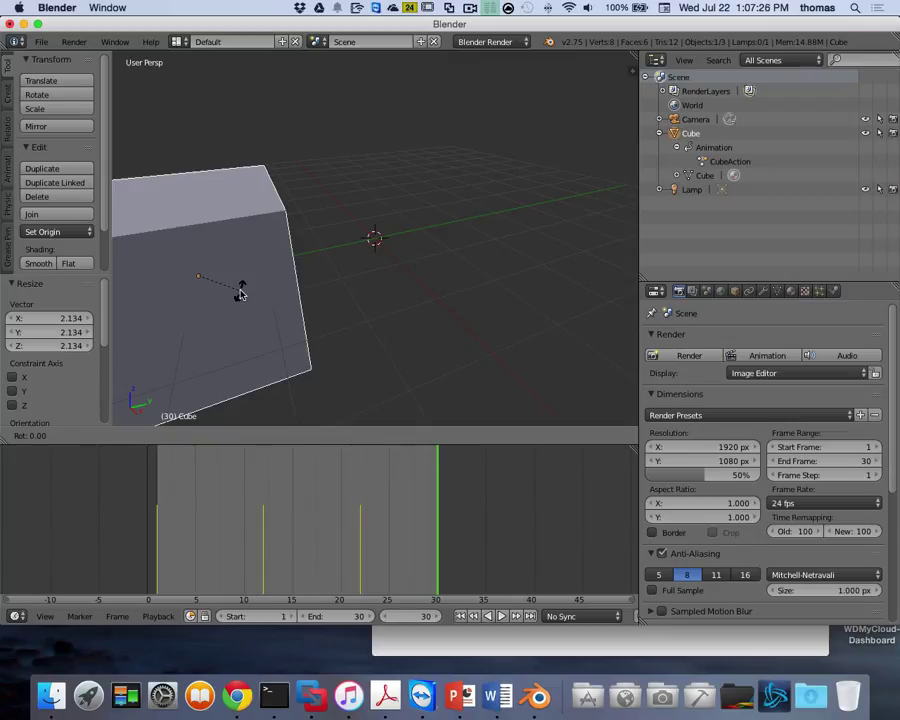
{"action": "type", "text": "180"}
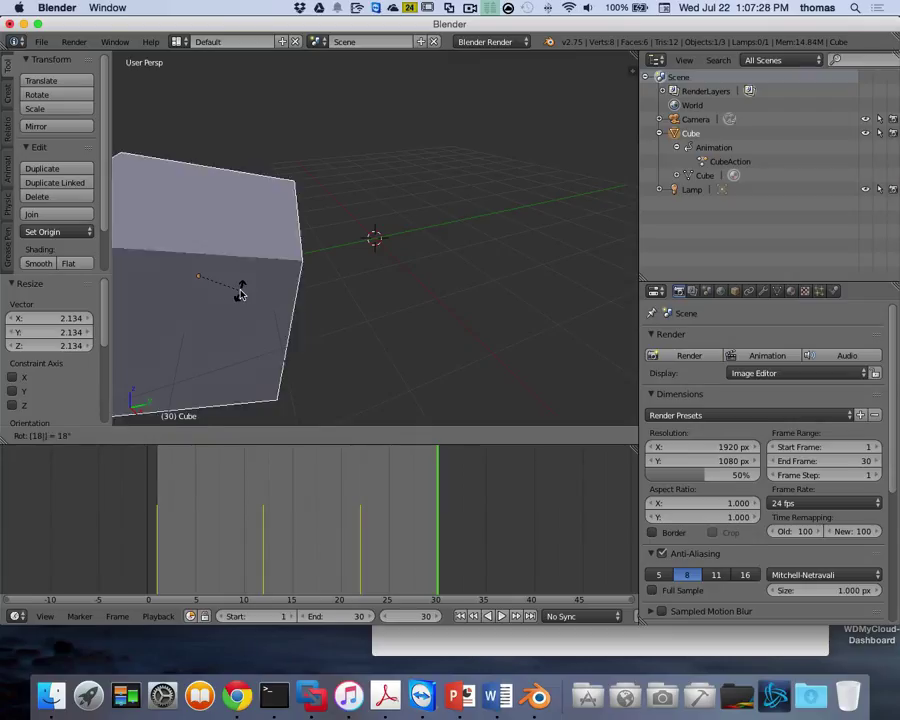
{"action": "key", "text": "Escape"}
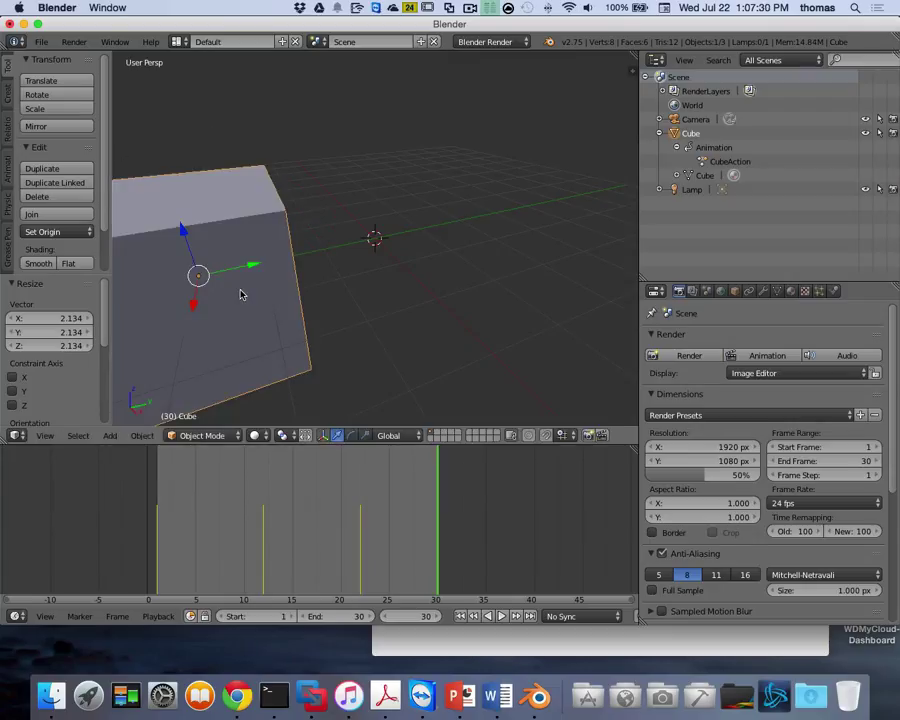
Step: Rotate the cube -180° about the global Z axis and insert a LocRotScale keyframe at frame 30
{"action": "type", "text": "rz"}
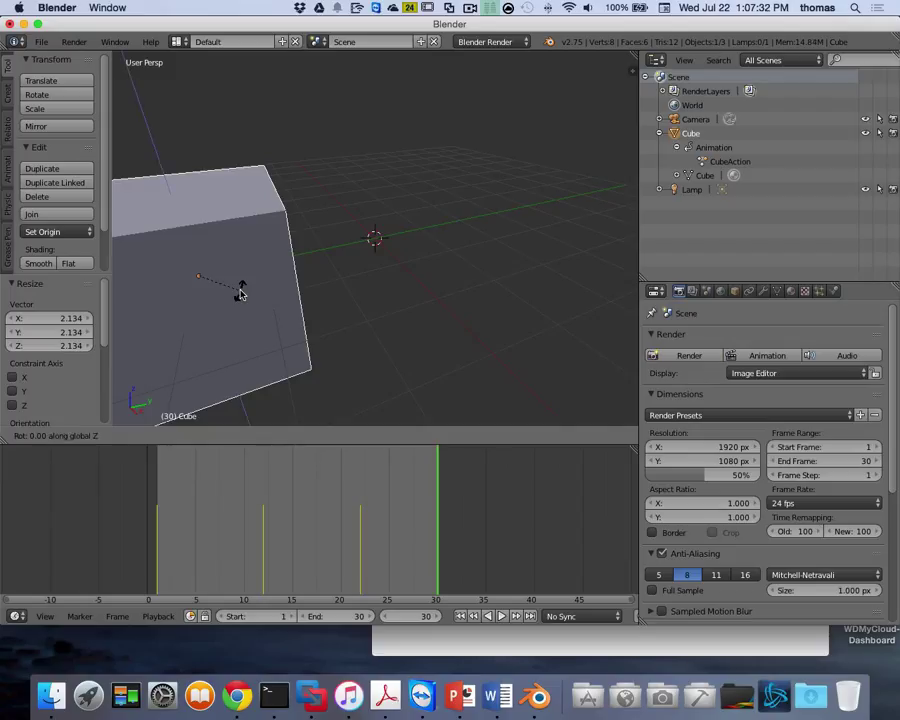
{"action": "type", "text": "-180"}
{"action": "key", "text": "Return"}
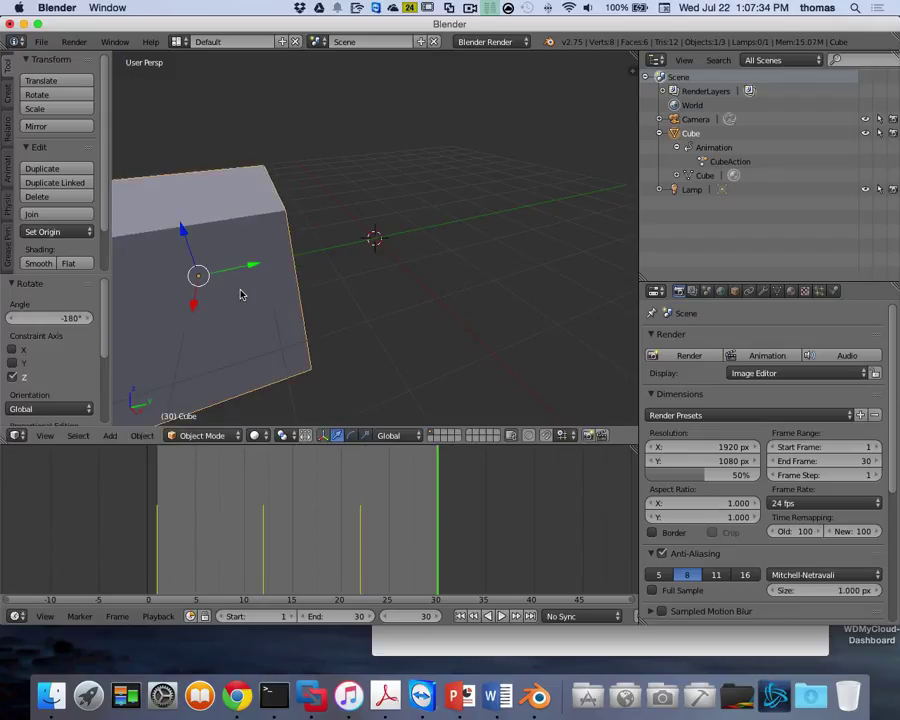
{"action": "key", "text": "i"}
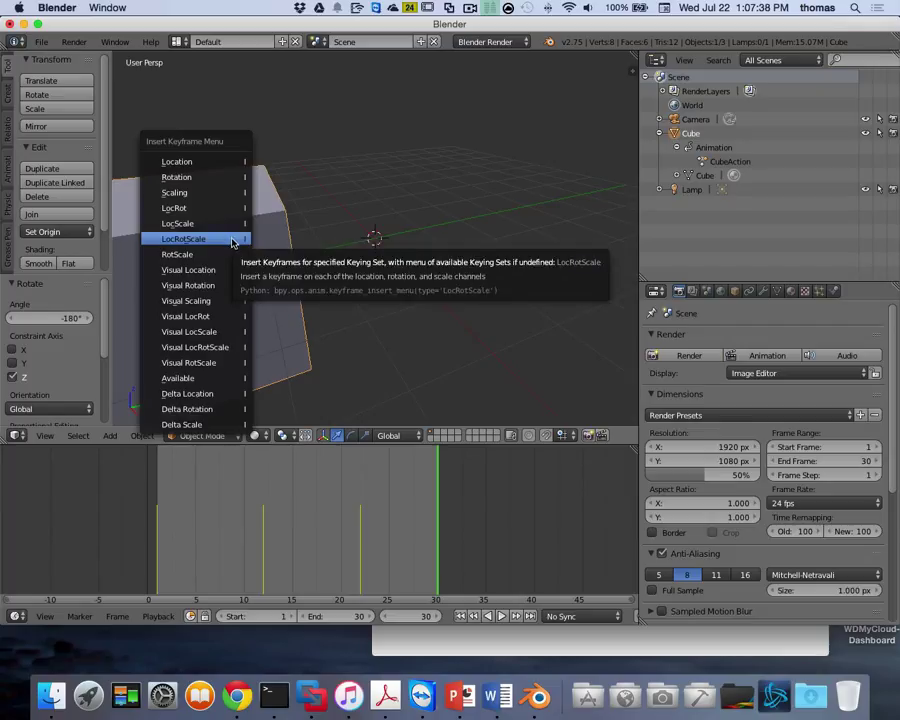
{"action": "left_click", "coordinate": [232, 242]}
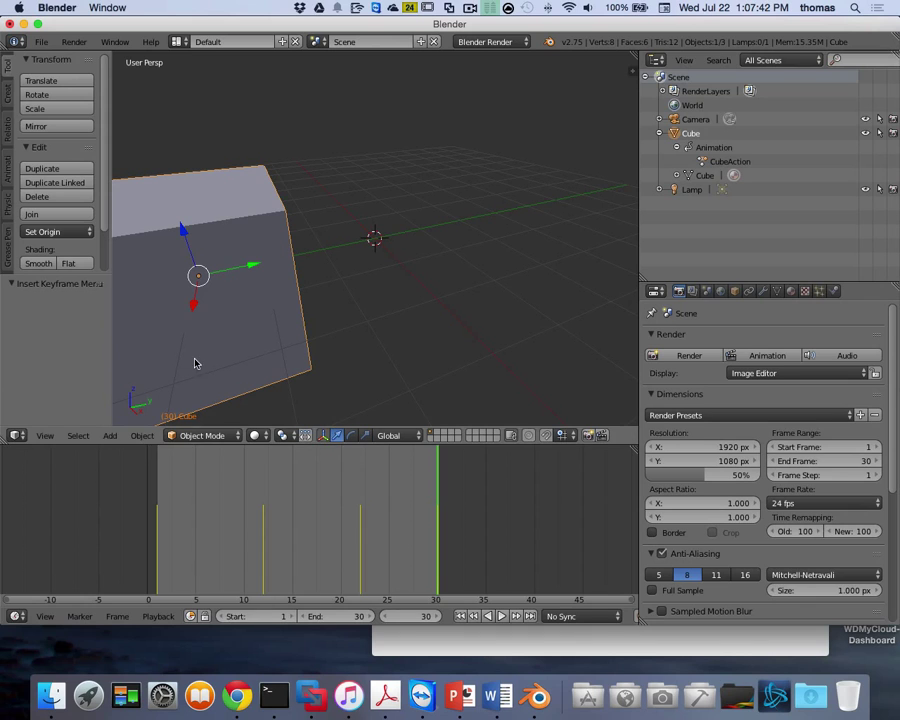
Step: Return to frame 1, play the cube's animation through, and stop the playback
{"action": "left_click_drag", "start_coordinate": [440, 484], "coordinate": [157, 476]}
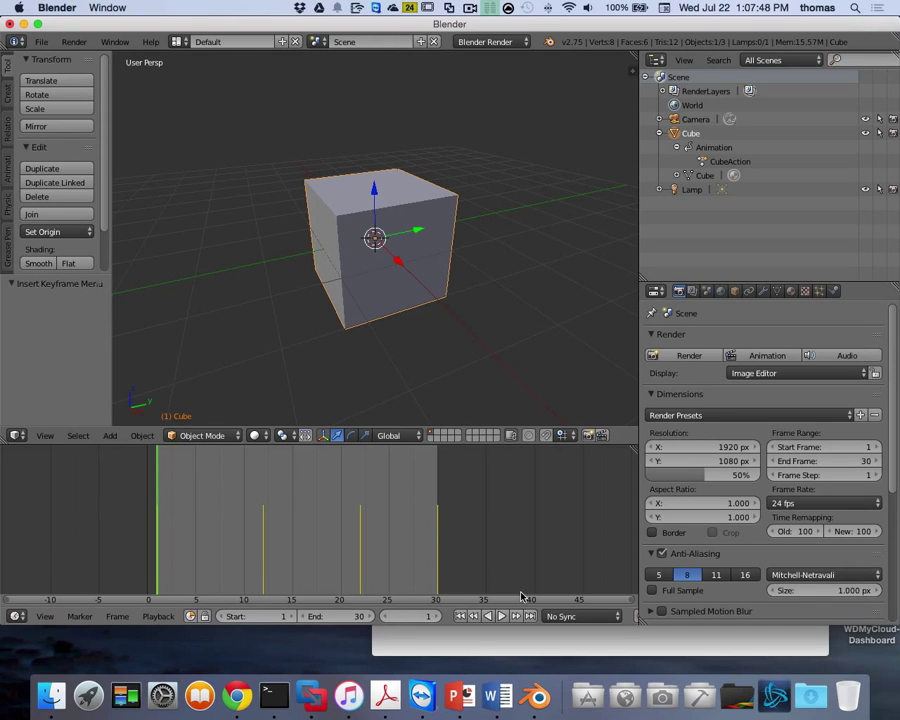
{"action": "left_click", "coordinate": [501, 616]}
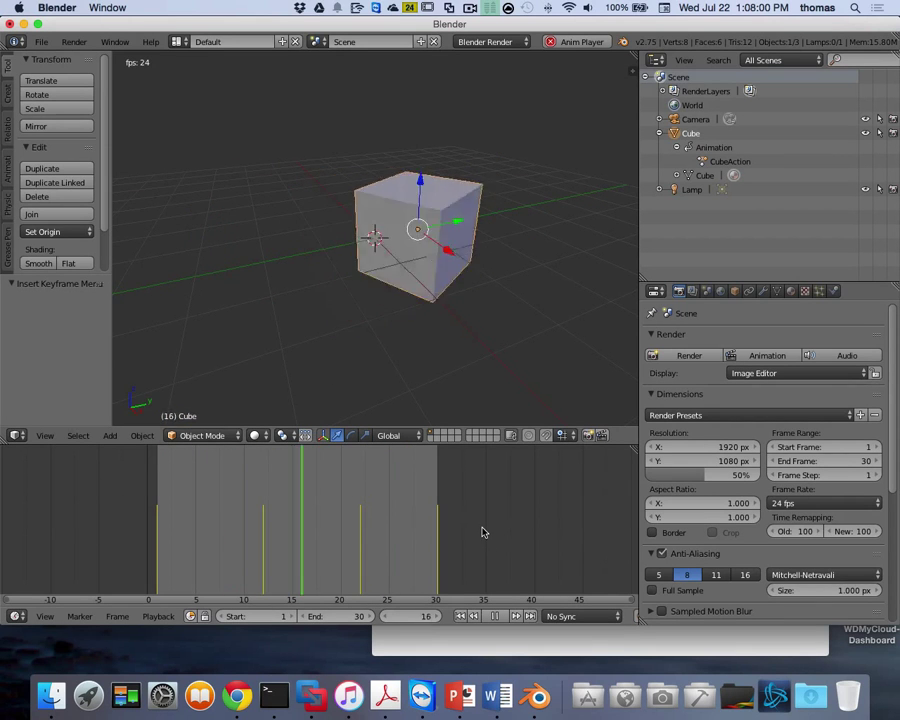
{"action": "key", "text": "alt+a"}
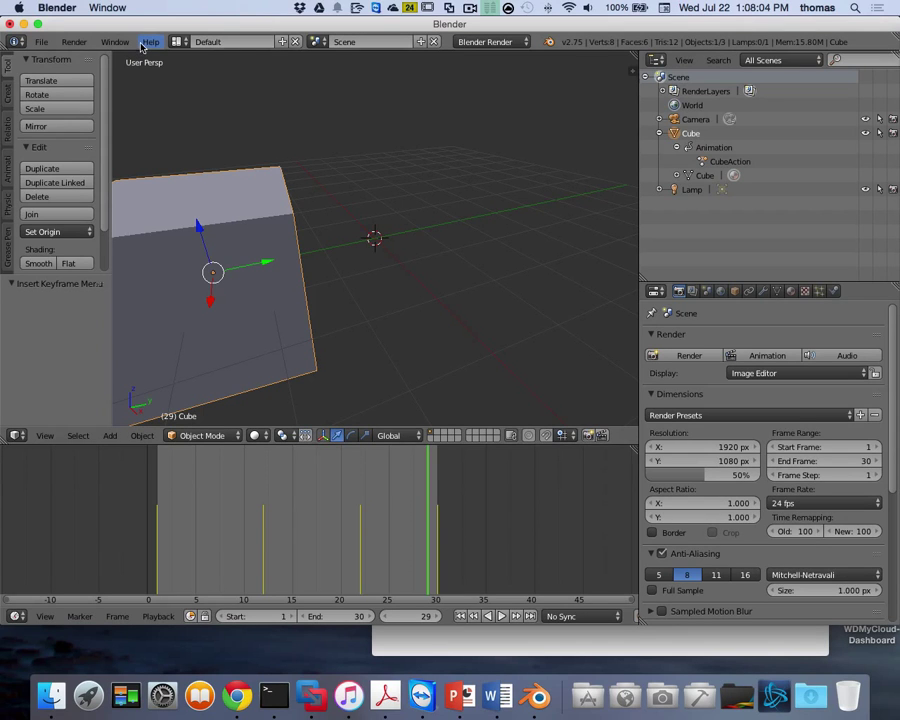
Step: Switch to the Game Logic screen layout and set the render engine to Blender Game
{"action": "left_click", "coordinate": [176, 42]}
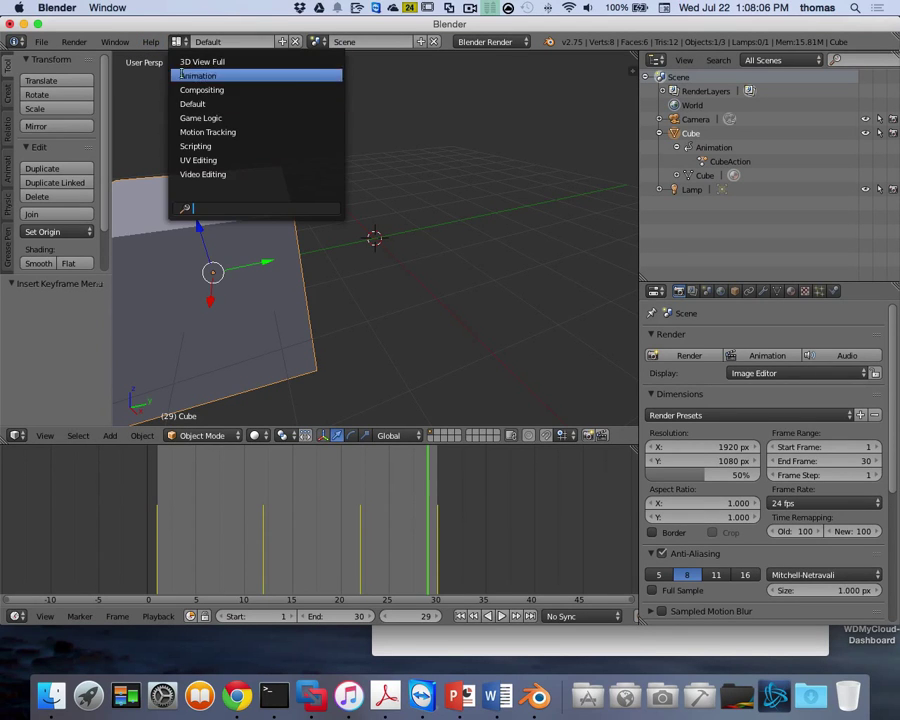
{"action": "left_click", "coordinate": [196, 118]}
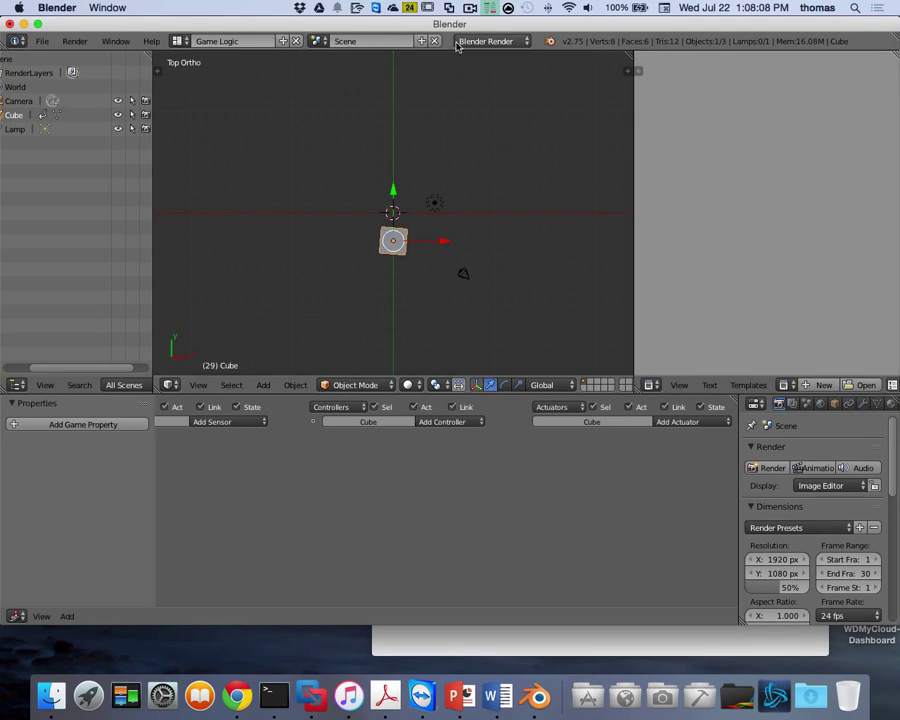
{"action": "left_click", "coordinate": [457, 43]}
{"action": "left_click", "coordinate": [478, 74]}
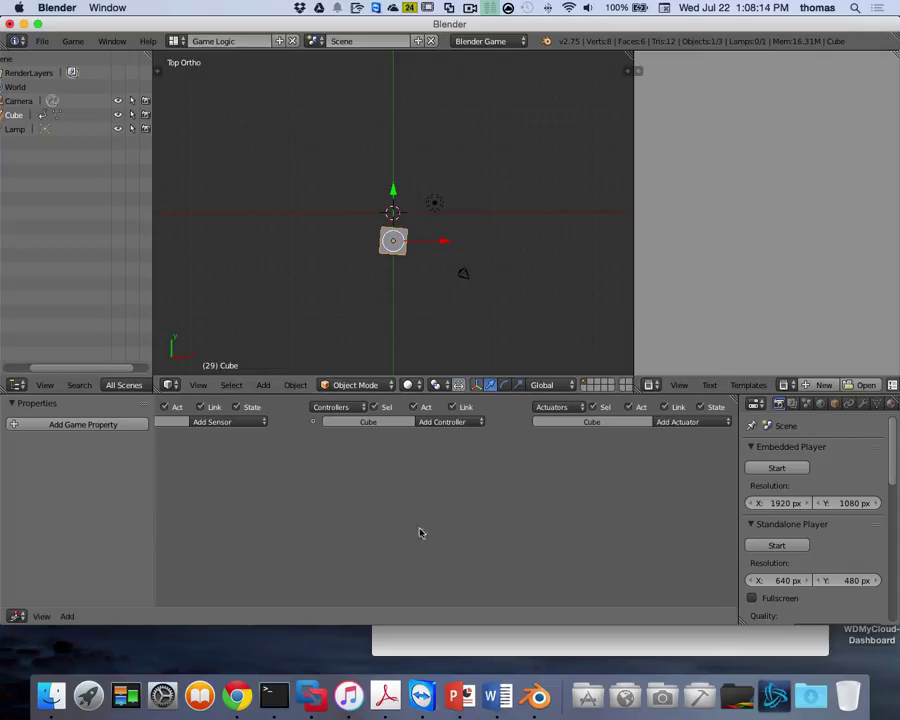
Step: Add a Keyboard sensor to the cube, assign the Space key to it, and collapse the sensor
{"action": "left_click", "coordinate": [225, 423]}
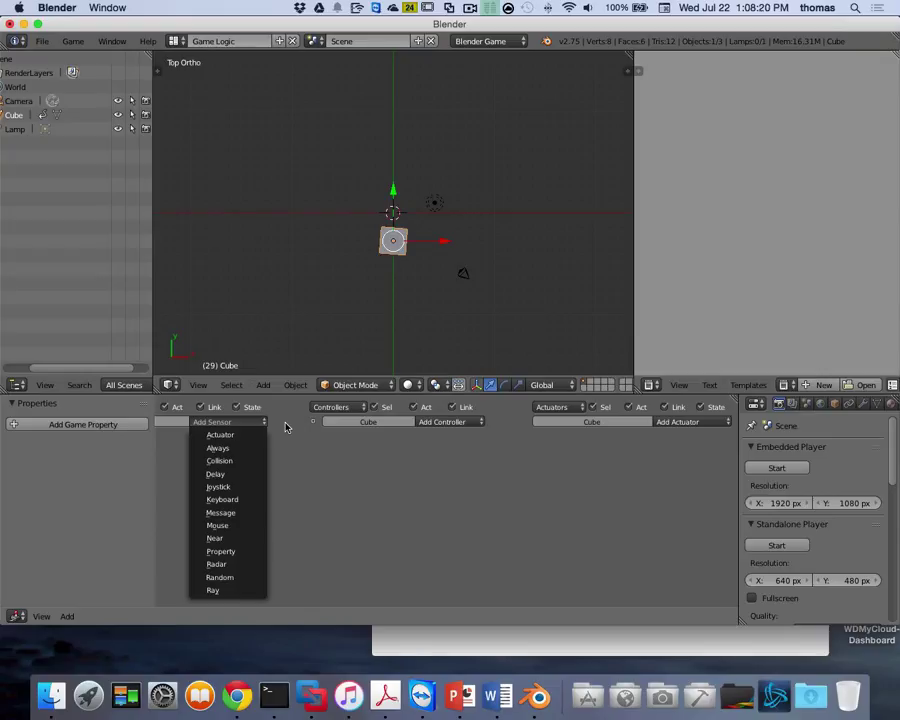
{"action": "left_click", "coordinate": [226, 500]}
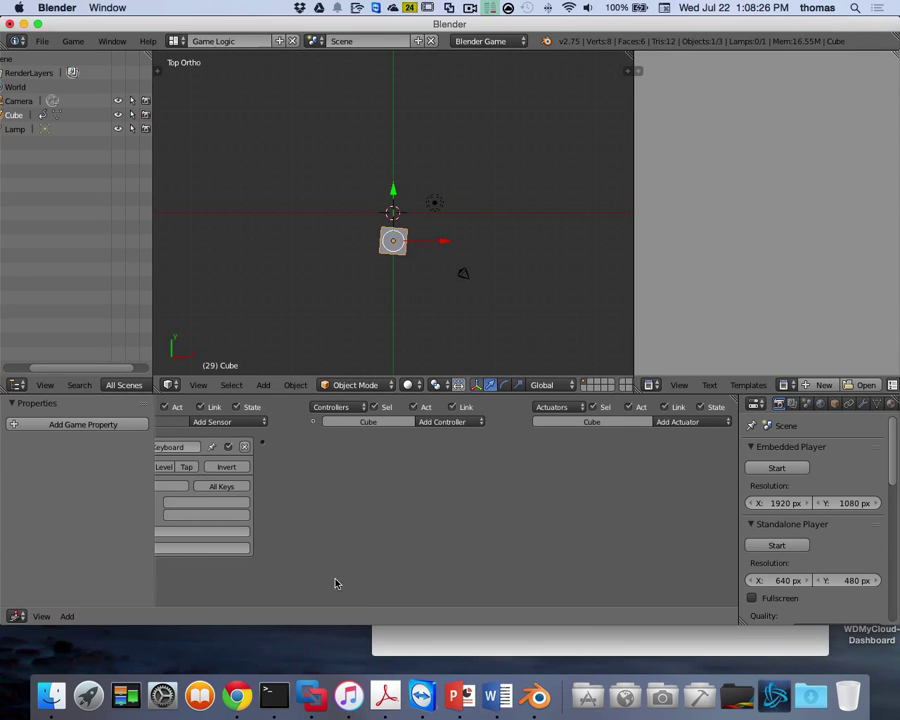
{"action": "key", "text": "Home"}
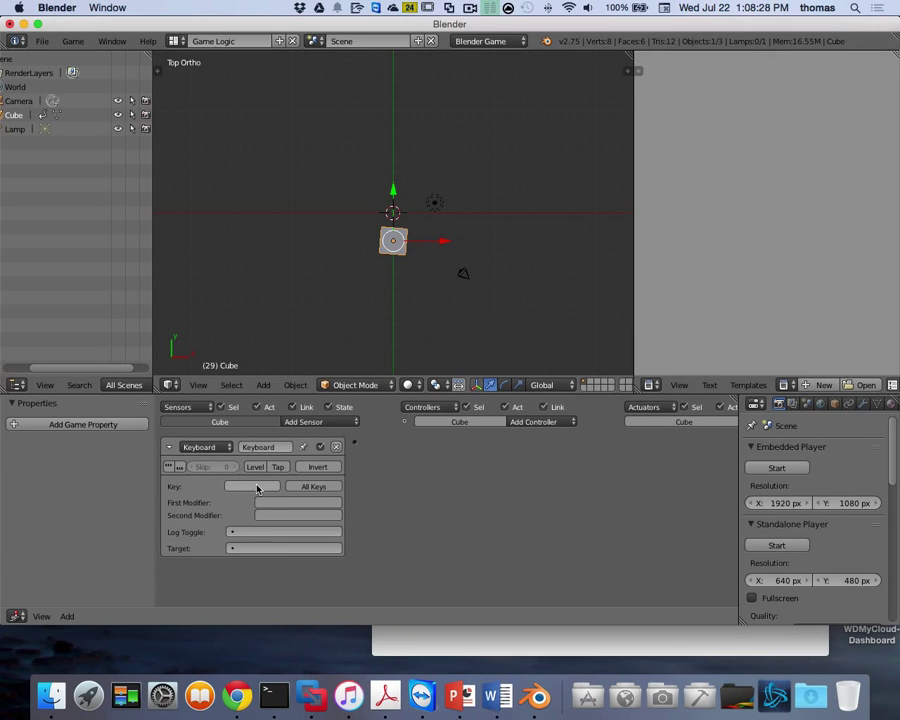
{"action": "left_click", "coordinate": [257, 488]}
{"action": "key", "text": "space"}
{"action": "left_click", "coordinate": [172, 450]}
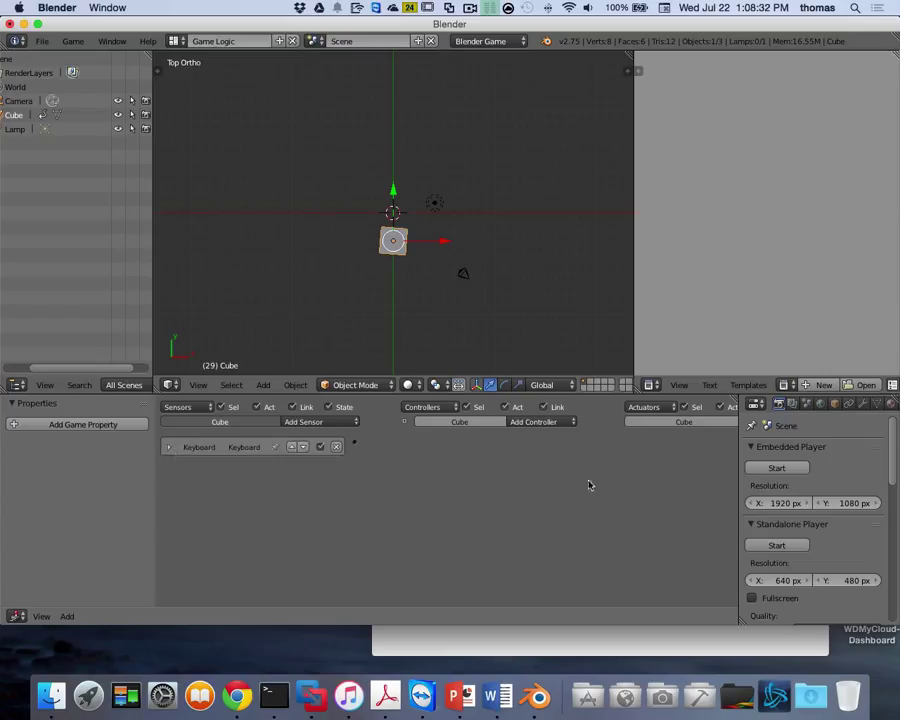
Step: Add an Action actuator to the cube
{"action": "scroll", "coordinate": [578, 479], "scroll_direction": "right", "scroll_amount": 3, "text": "ctrl"}
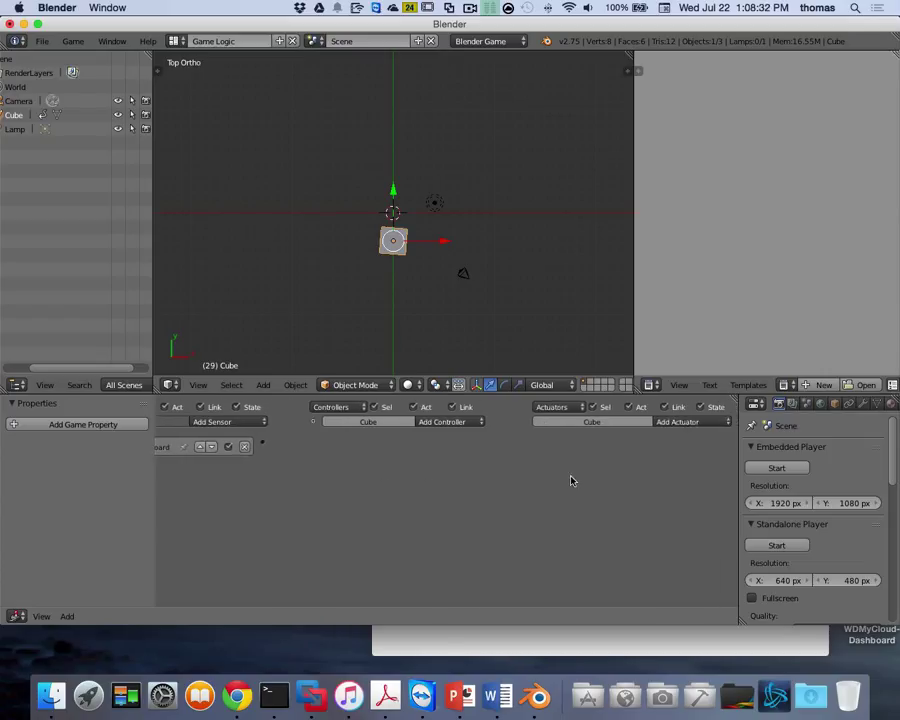
{"action": "left_click", "coordinate": [682, 422]}
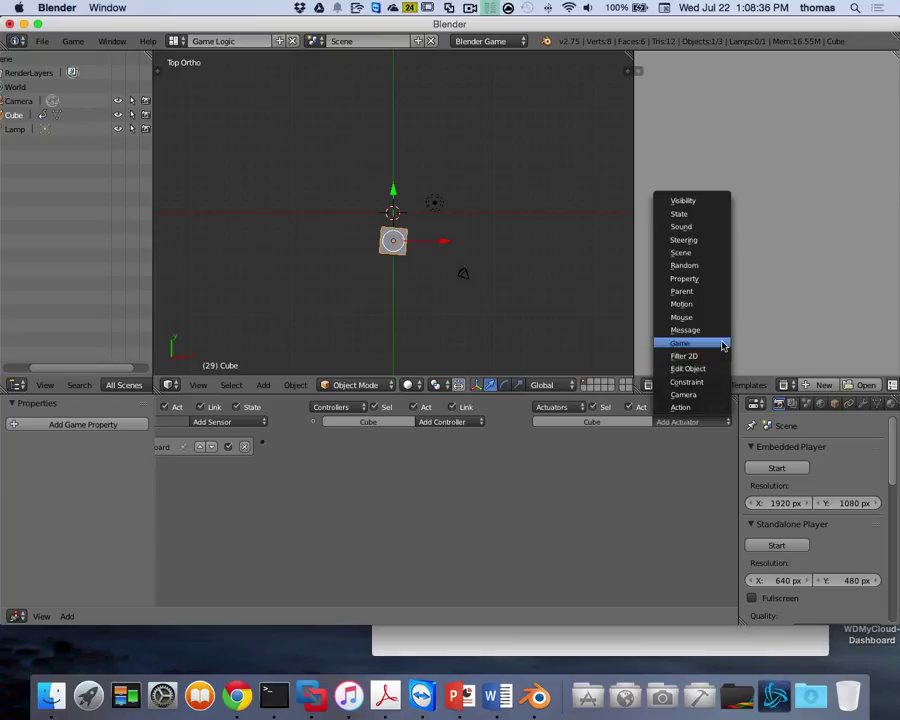
{"action": "left_click", "coordinate": [697, 413]}
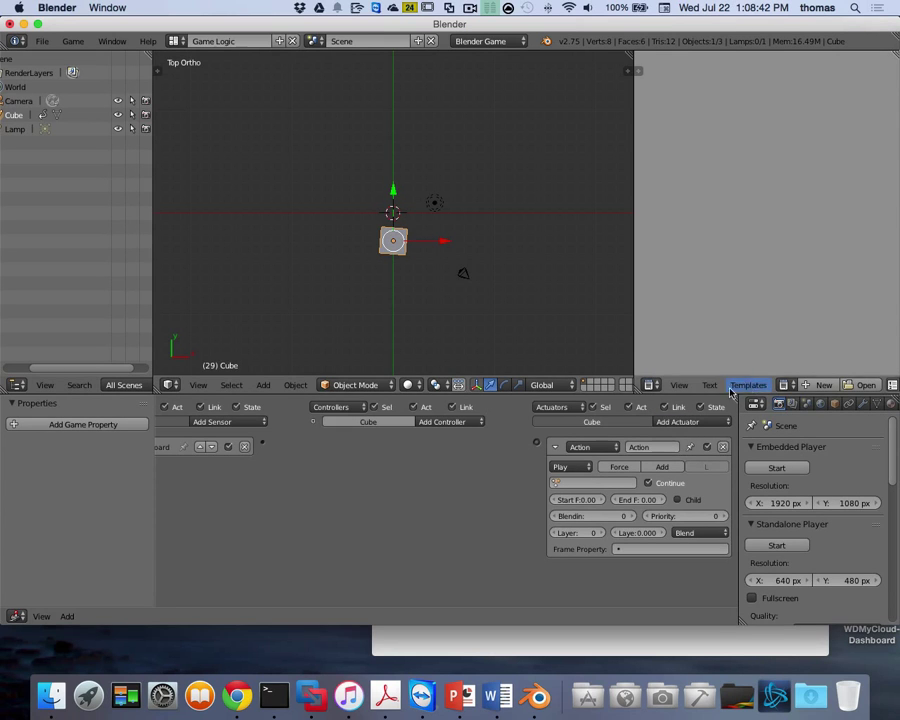
Step: Join the 3D view over the text editor area and make the Logic Editor taller to show the whole Action actuator
{"action": "scroll", "coordinate": [586, 510], "scroll_direction": "up", "scroll_amount": 6}
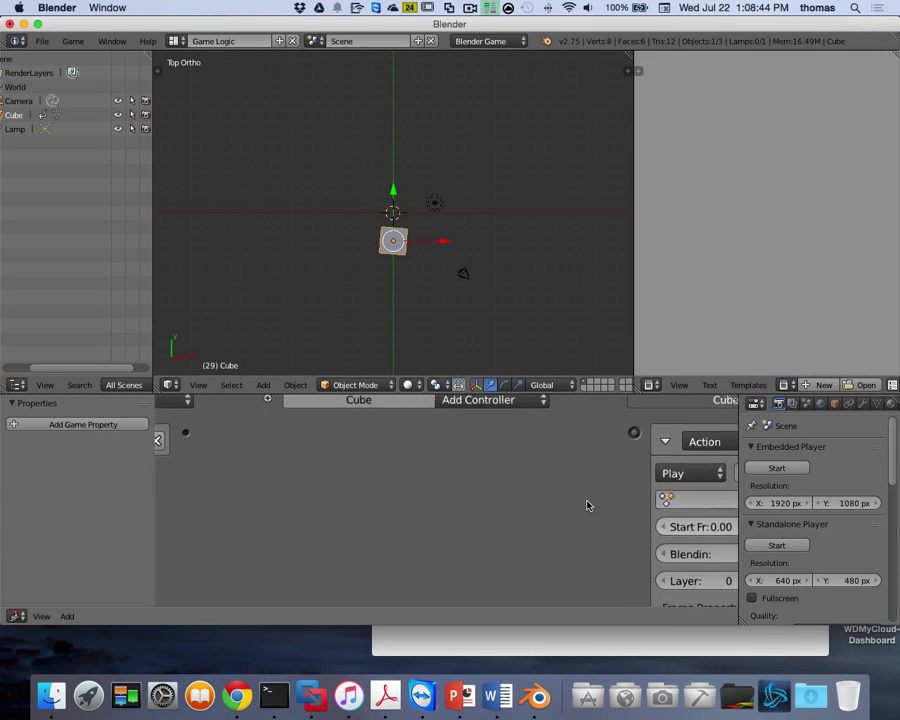
{"action": "scroll", "coordinate": [636, 480], "scroll_direction": "right", "scroll_amount": 5, "text": "ctrl"}
{"action": "scroll", "coordinate": [632, 474], "scroll_direction": "down", "scroll_amount": 1, "text": "shift"}
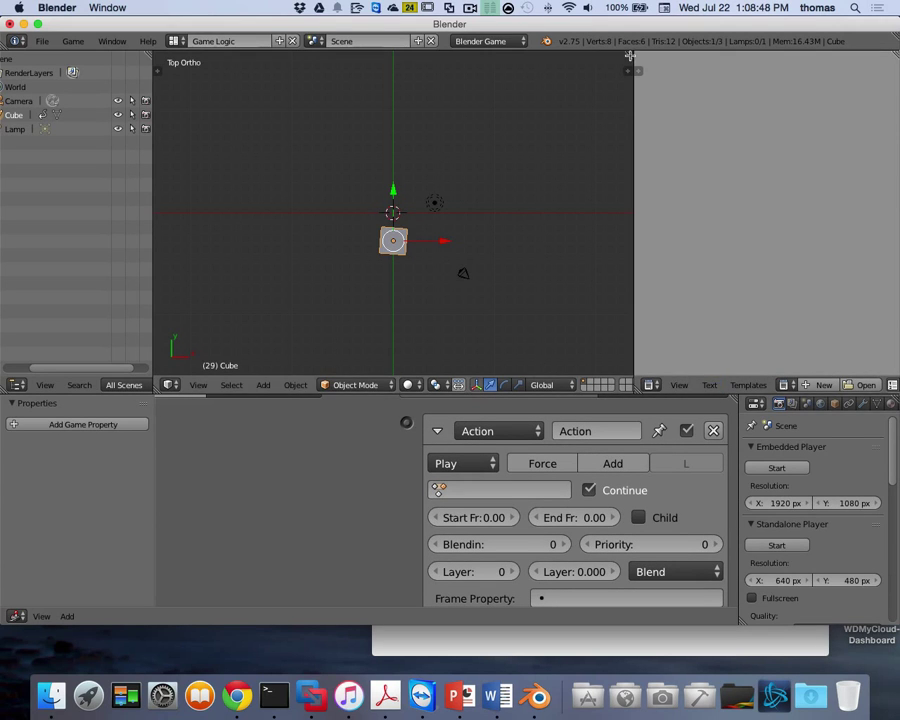
{"action": "left_click_drag", "start_coordinate": [634, 53], "coordinate": [739, 181]}
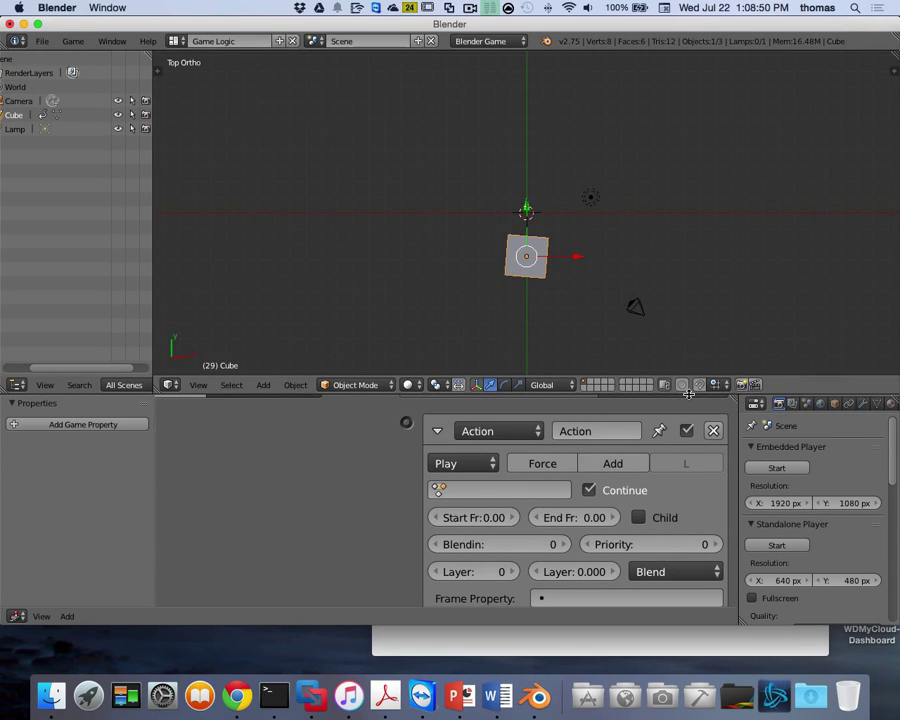
{"action": "left_click_drag", "start_coordinate": [691, 376], "coordinate": [690, 262]}
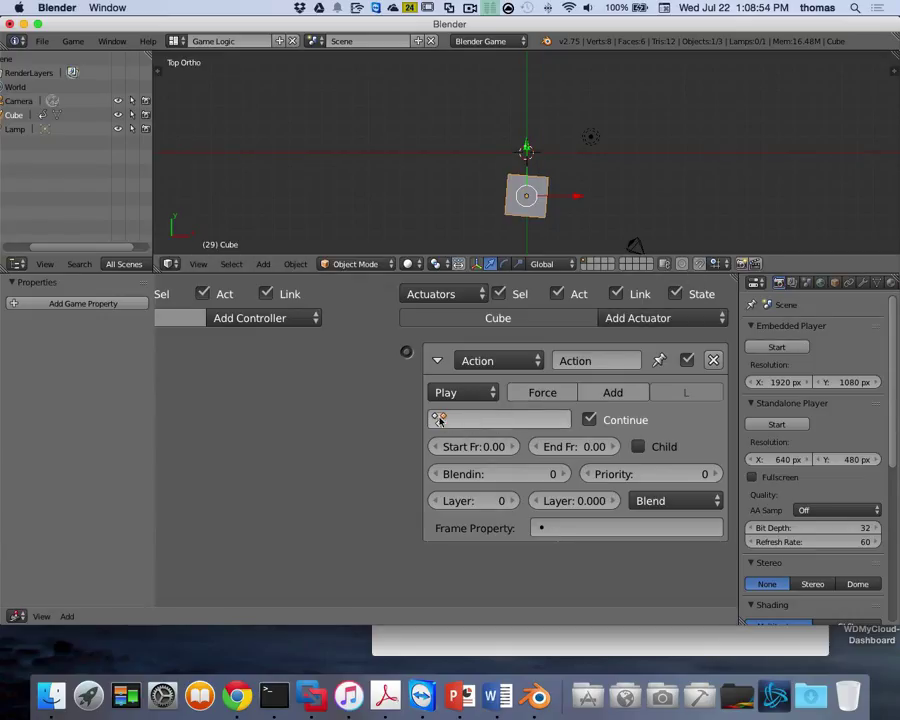
Step: Assign CubeAction to the Action actuator with start frame 1 and end frame 12, keeping layer 0
{"action": "left_click", "coordinate": [474, 420]}
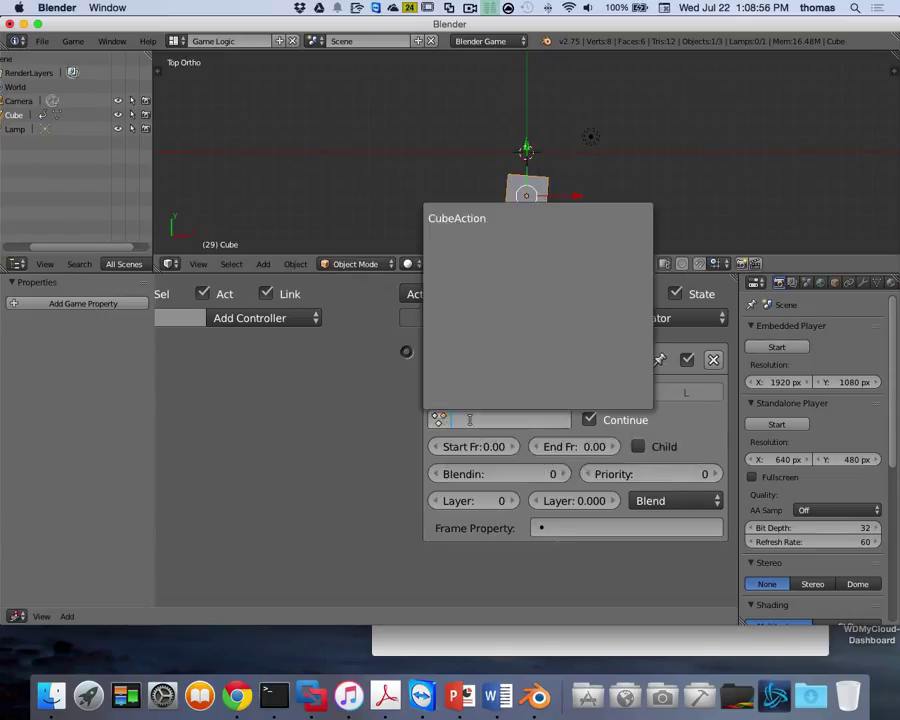
{"action": "left_click", "coordinate": [490, 218]}
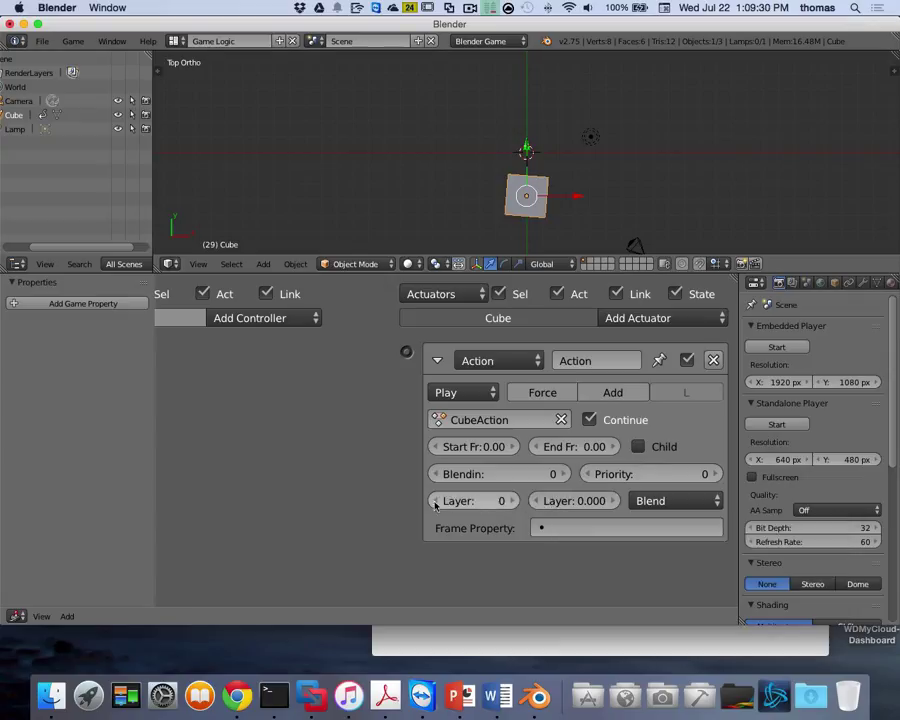
{"action": "left_click", "coordinate": [511, 501]}
{"action": "left_click", "coordinate": [433, 500]}
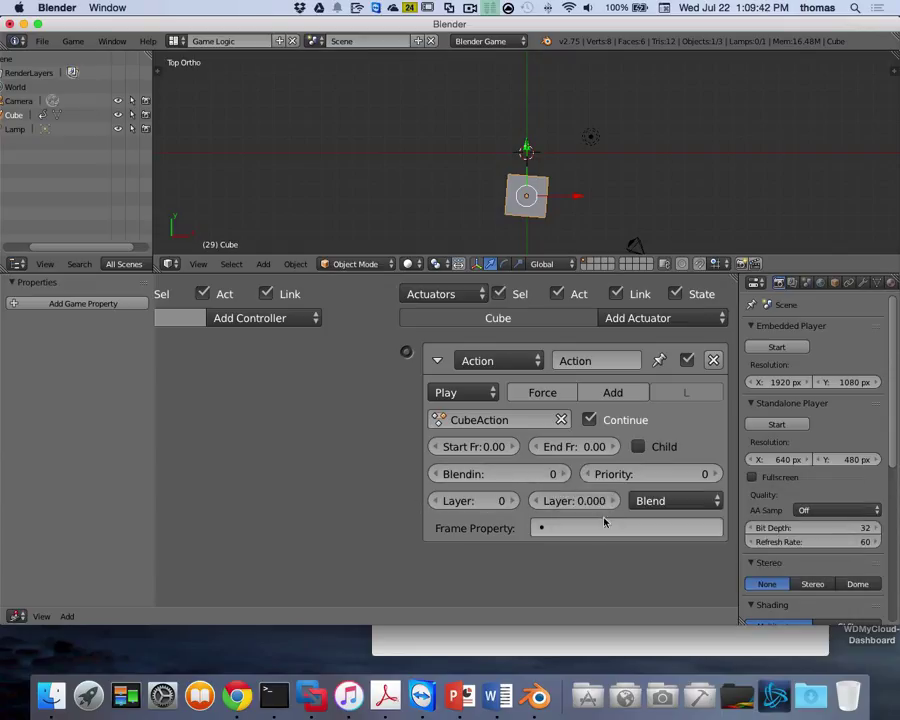
{"action": "left_click", "coordinate": [509, 449]}
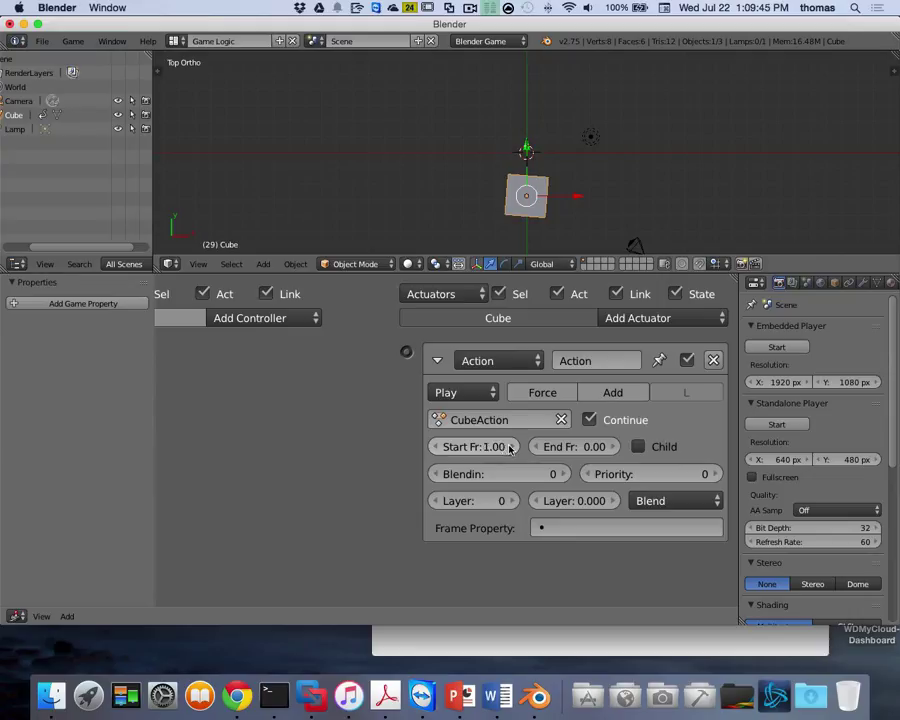
{"action": "left_click", "coordinate": [610, 449]}
{"action": "left_click_drag", "start_coordinate": [610, 449], "coordinate": [670, 449]}
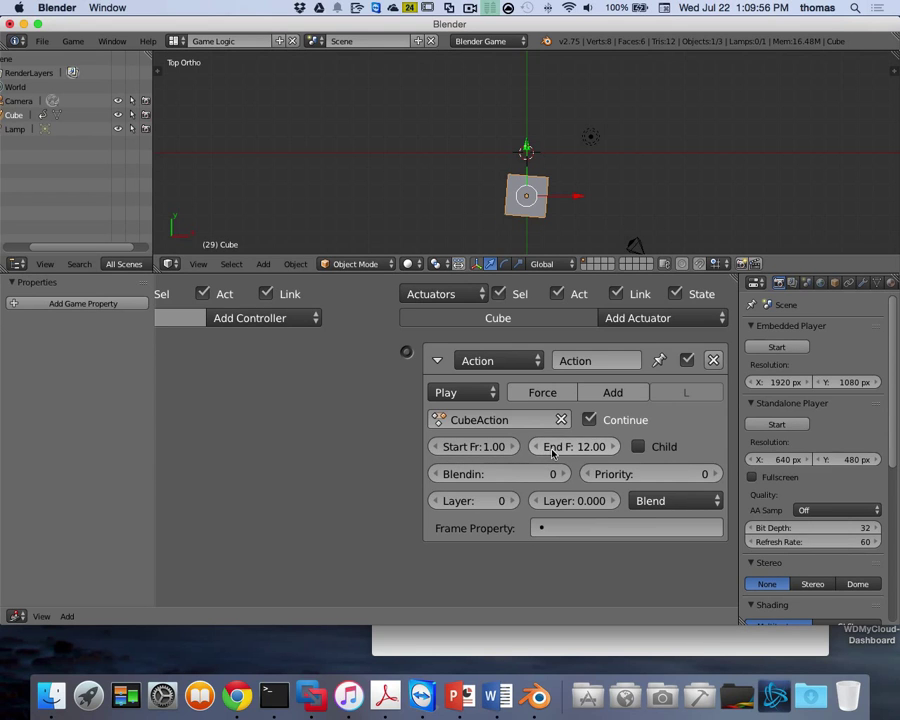
Step: Link the Keyboard sensor to the Action actuator through an And controller
{"action": "scroll", "coordinate": [336, 412], "scroll_direction": "left", "scroll_amount": 7}
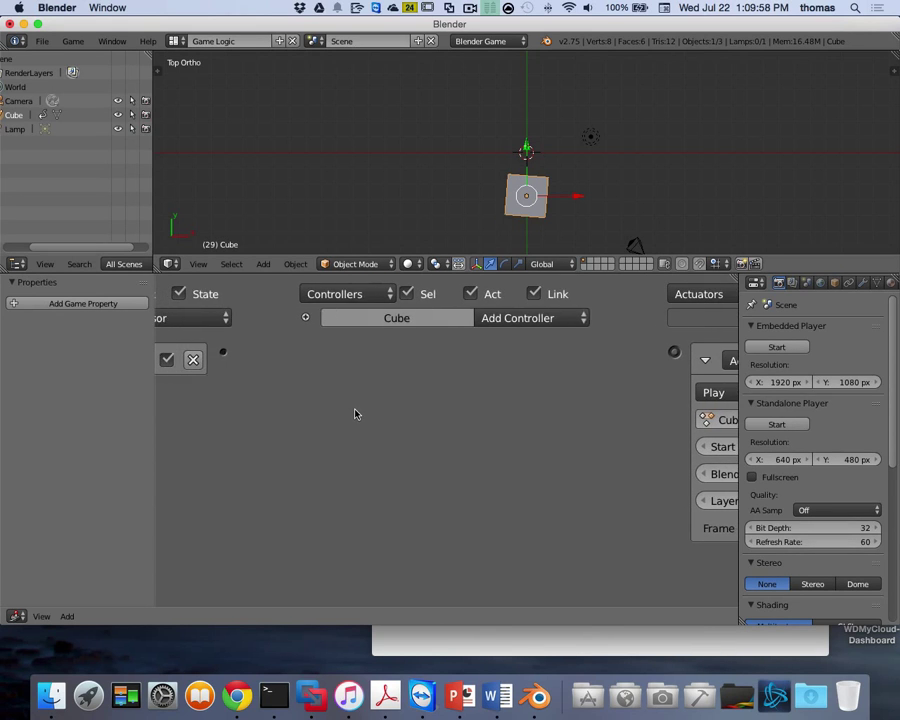
{"action": "left_click_drag", "start_coordinate": [230, 352], "coordinate": [681, 351]}
{"action": "scroll", "coordinate": [611, 425], "scroll_direction": "right", "scroll_amount": 3}
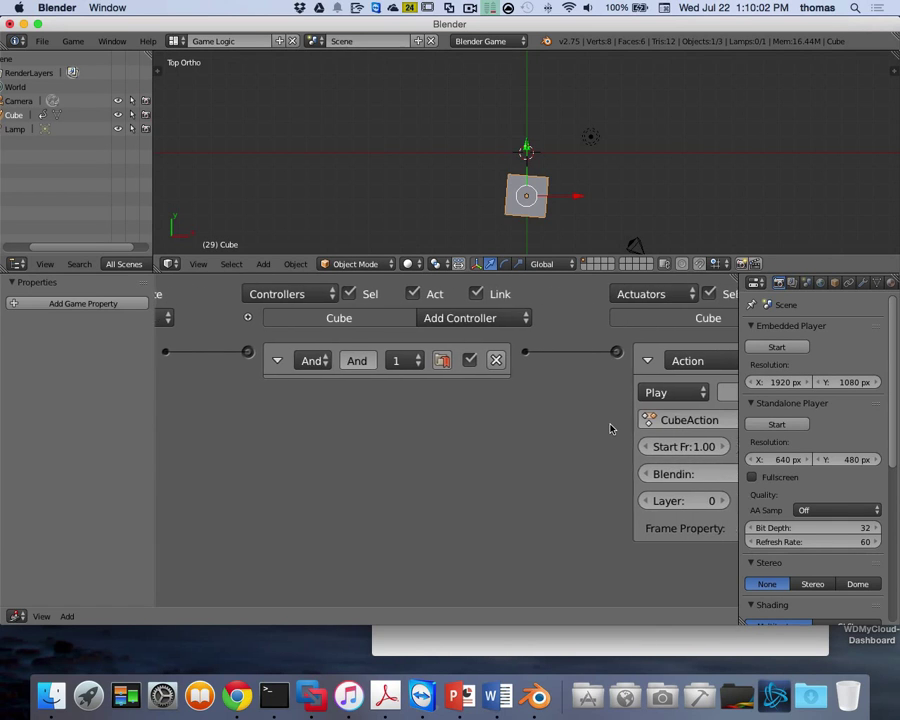
Step: Switch to the Default screen layout, run the game to test the cube's animation, and exit the game
{"action": "middle_click_drag", "start_coordinate": [530, 182], "coordinate": [542, 176]}
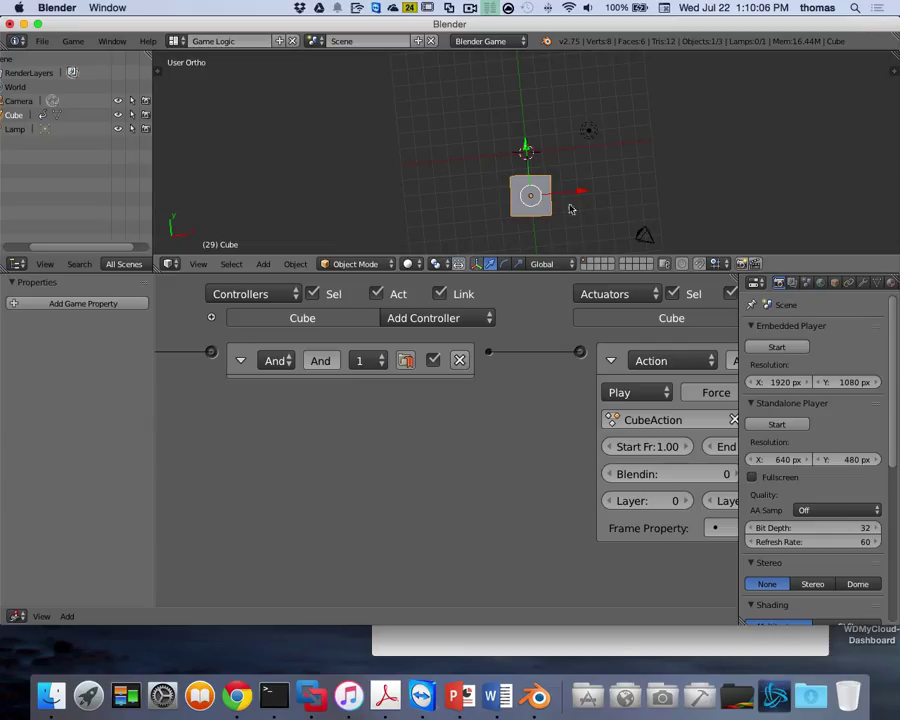
{"action": "left_click", "coordinate": [176, 41]}
{"action": "key", "text": "Up"}
{"action": "key", "text": "Up"}
{"action": "key", "text": "Up"}
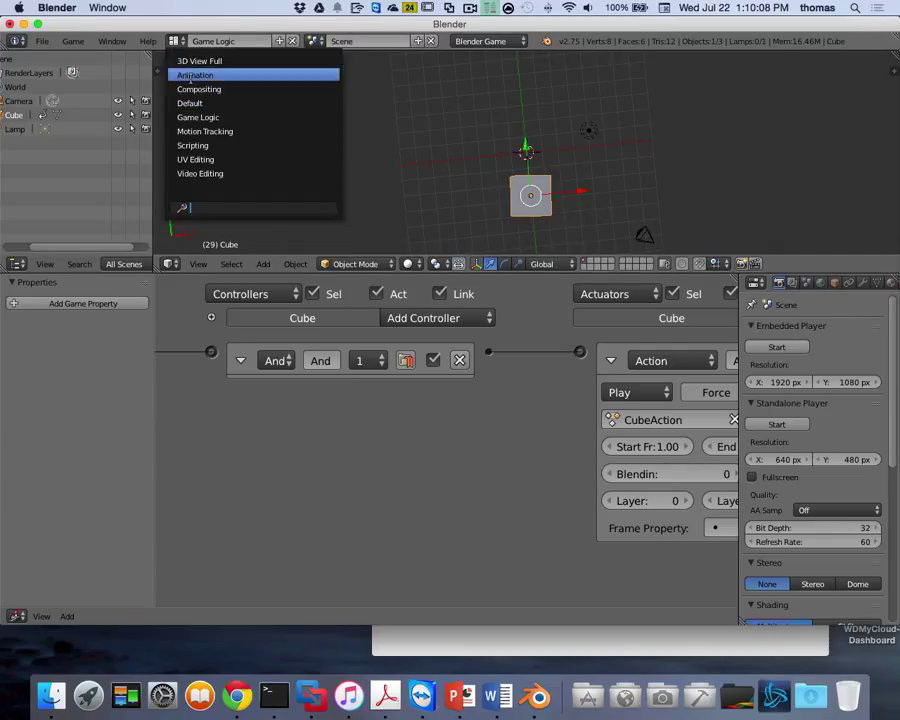
{"action": "key", "text": "Down"}
{"action": "key", "text": "Down"}
{"action": "key", "text": "Return"}
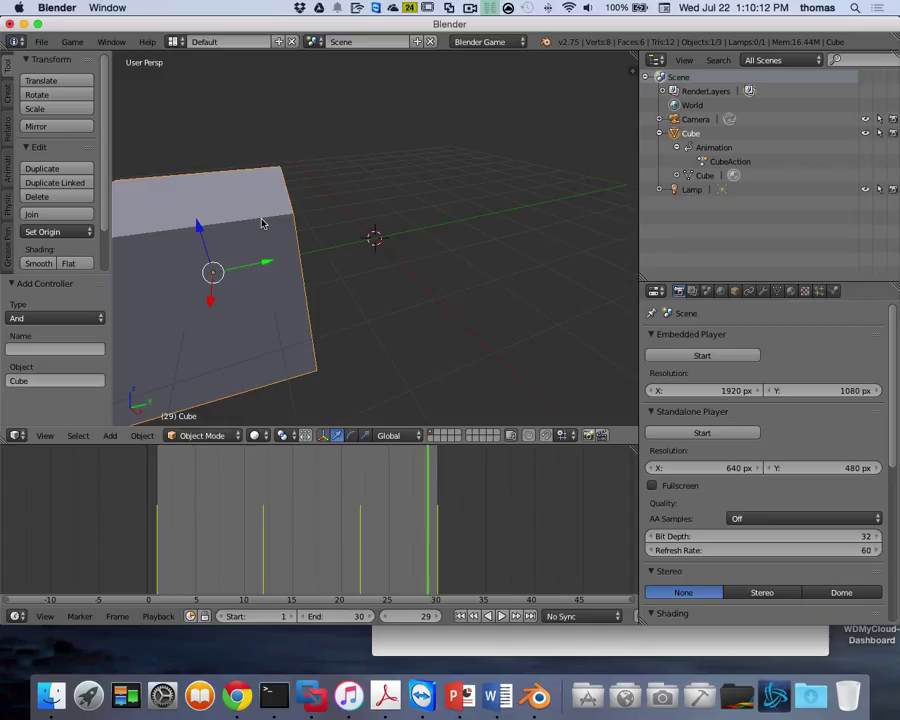
{"action": "key", "text": "p"}
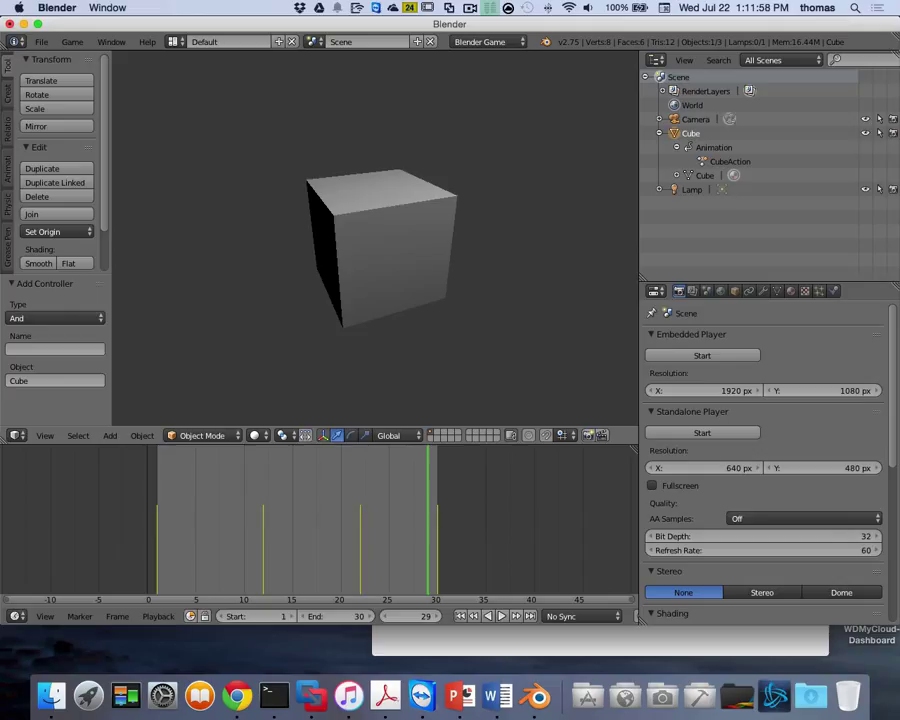
{"action": "key", "text": "Escape"}
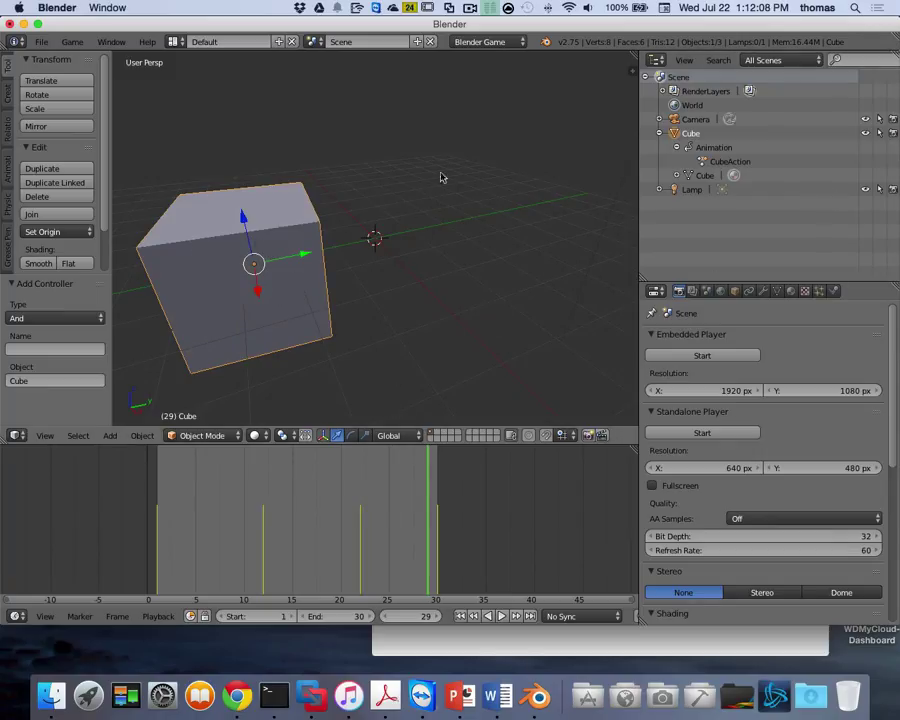
Step: Return to the Game Logic layout and check the Frame Property choices of the cube's Action actuator
{"action": "left_click", "coordinate": [175, 41]}
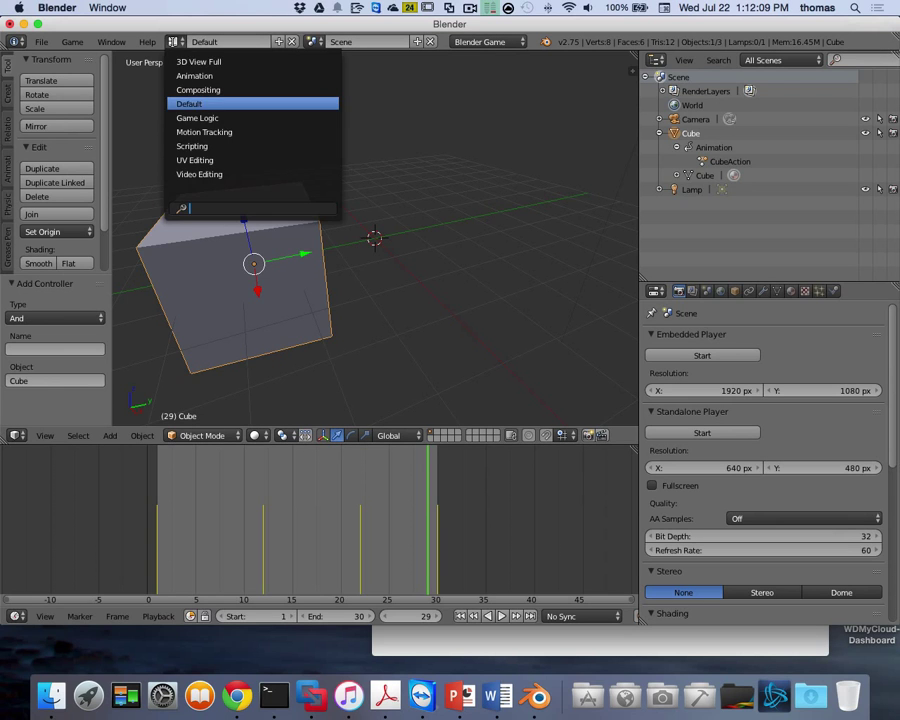
{"action": "left_click", "coordinate": [204, 118]}
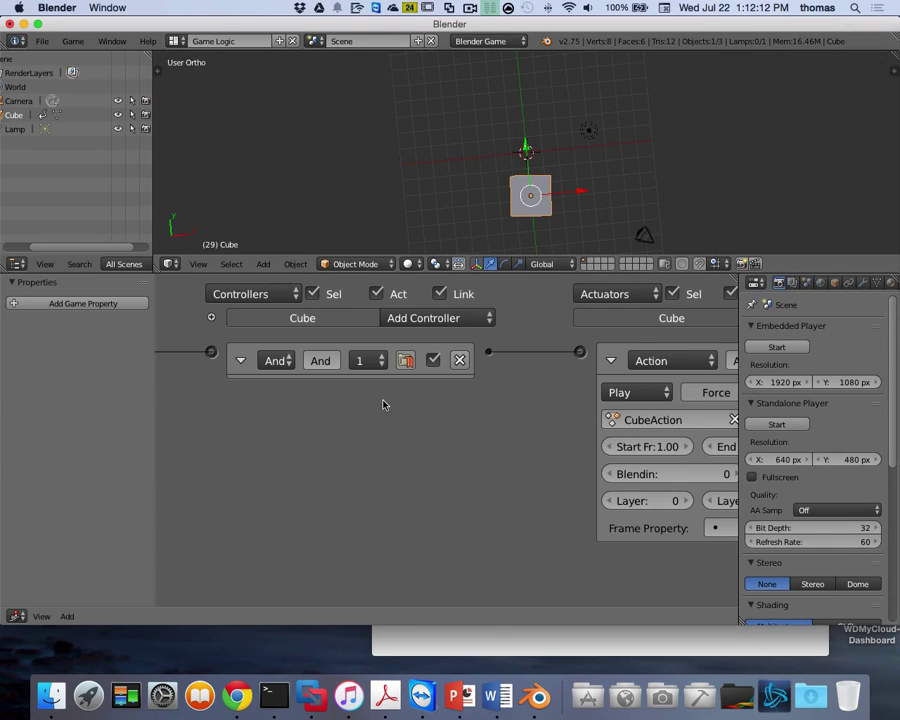
{"action": "scroll", "coordinate": [540, 435], "scroll_direction": "right", "scroll_amount": 5}
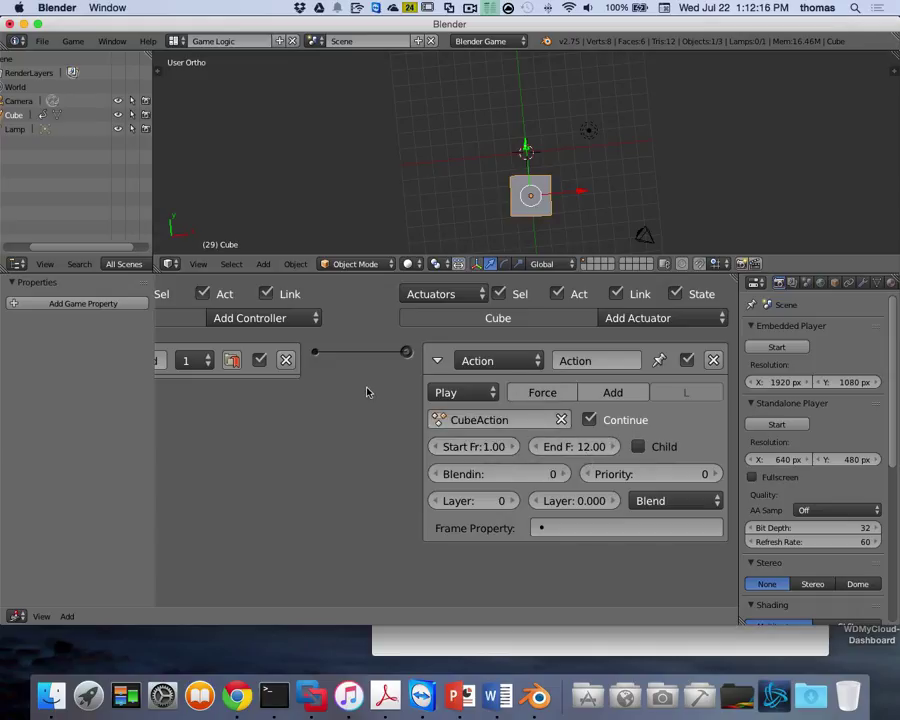
{"action": "left_click", "coordinate": [553, 527]}
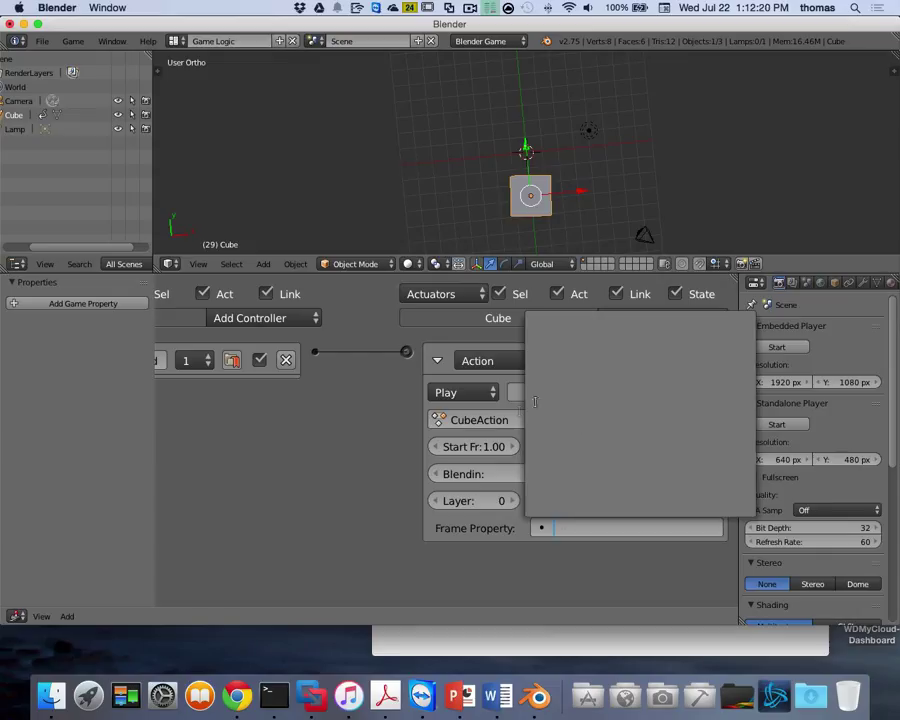
{"action": "key", "text": "Escape"}
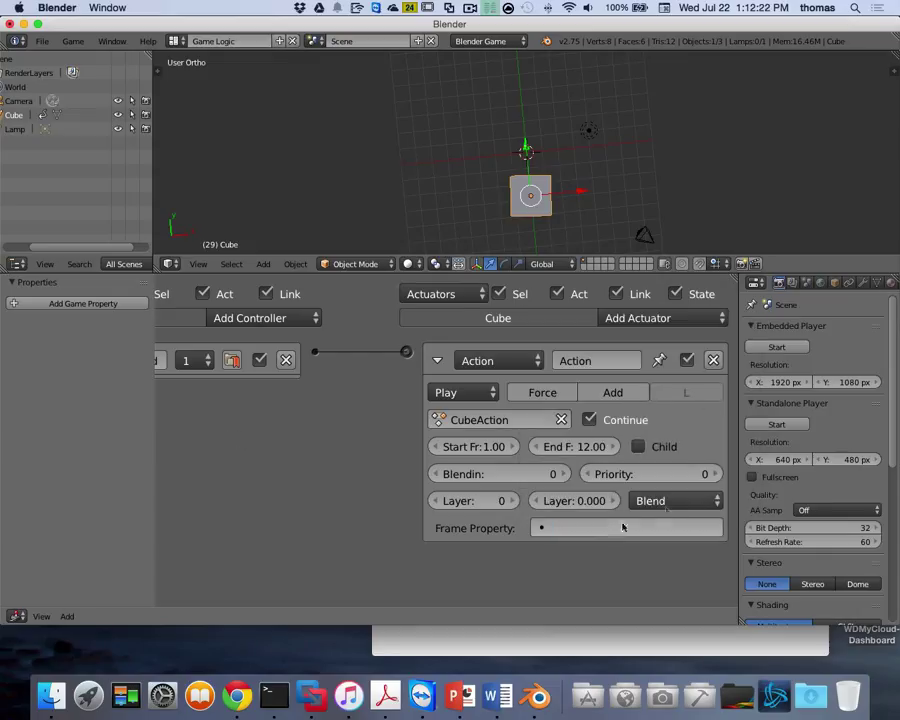
Step: Change the cube's Action actuator to the Visibility type
{"action": "left_click", "coordinate": [657, 320]}
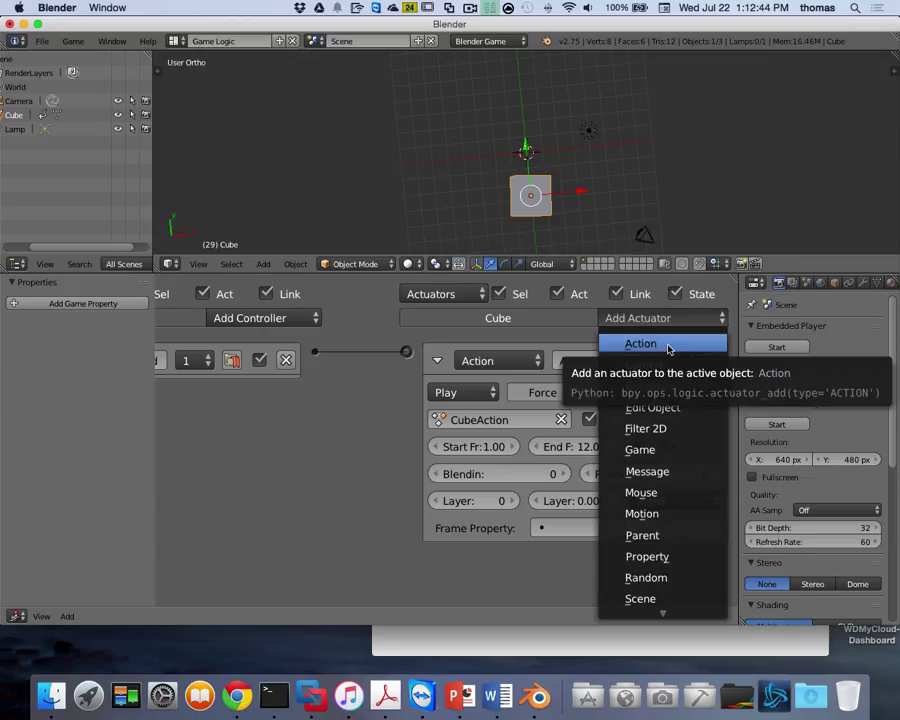
{"action": "left_click", "coordinate": [668, 345]}
{"action": "left_click", "coordinate": [530, 366]}
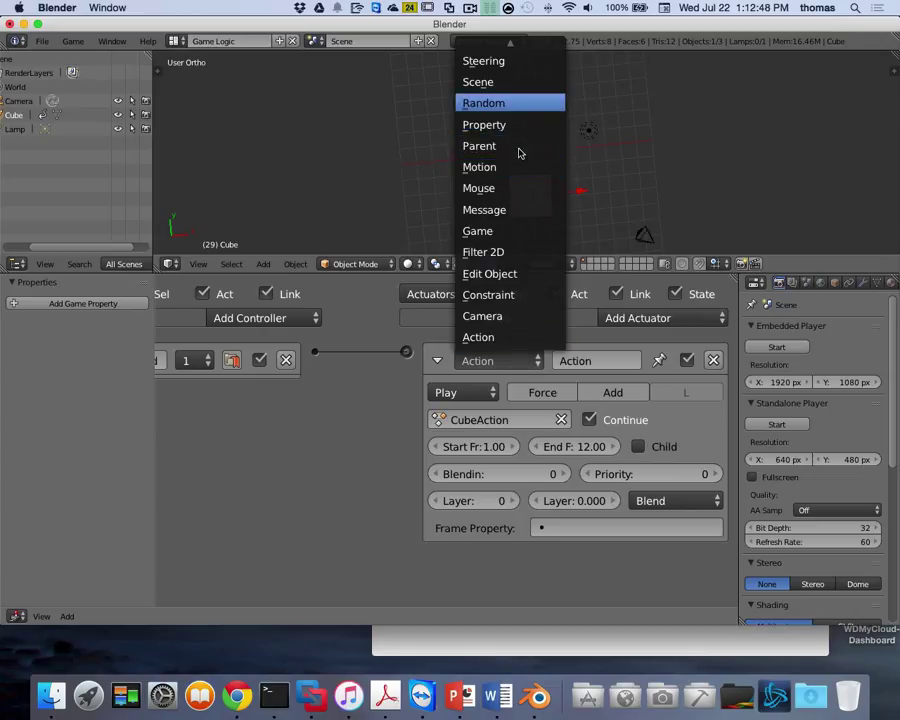
{"action": "mouse_move", "coordinate": [494, 49]}
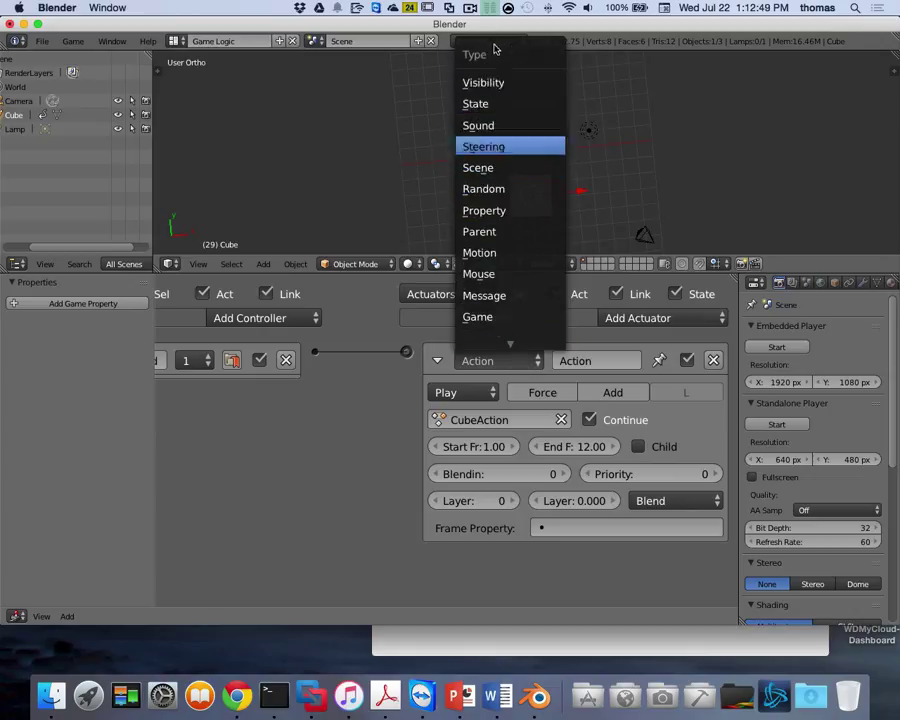
{"action": "left_click", "coordinate": [521, 93]}
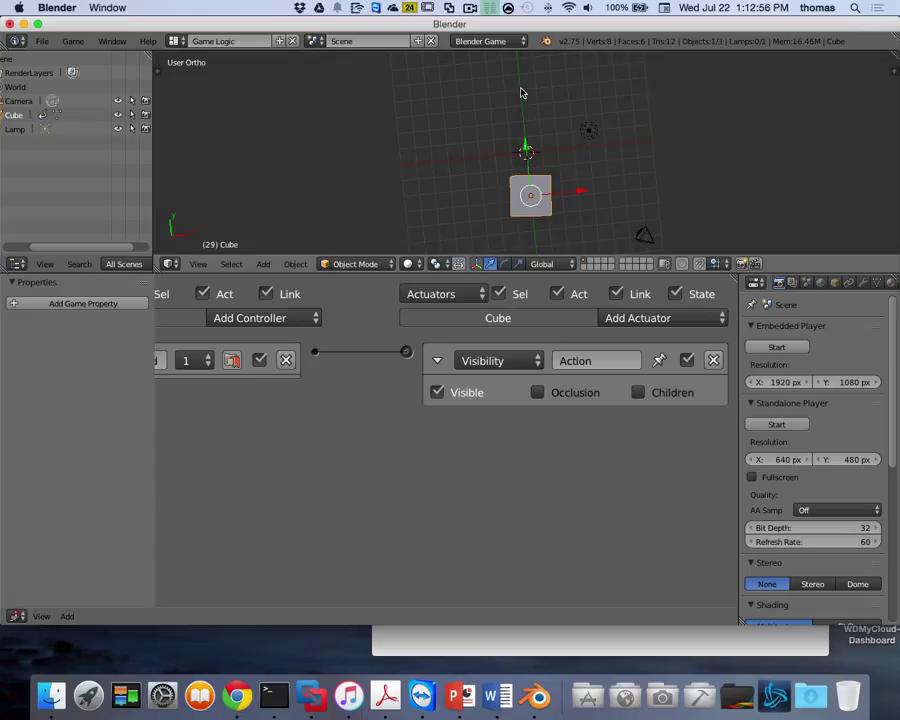
Step: Toggle the Visibility actuator's Visible option off and on several times, leaving it enabled
{"action": "left_click", "coordinate": [441, 400]}
{"action": "left_click", "coordinate": [437, 395]}
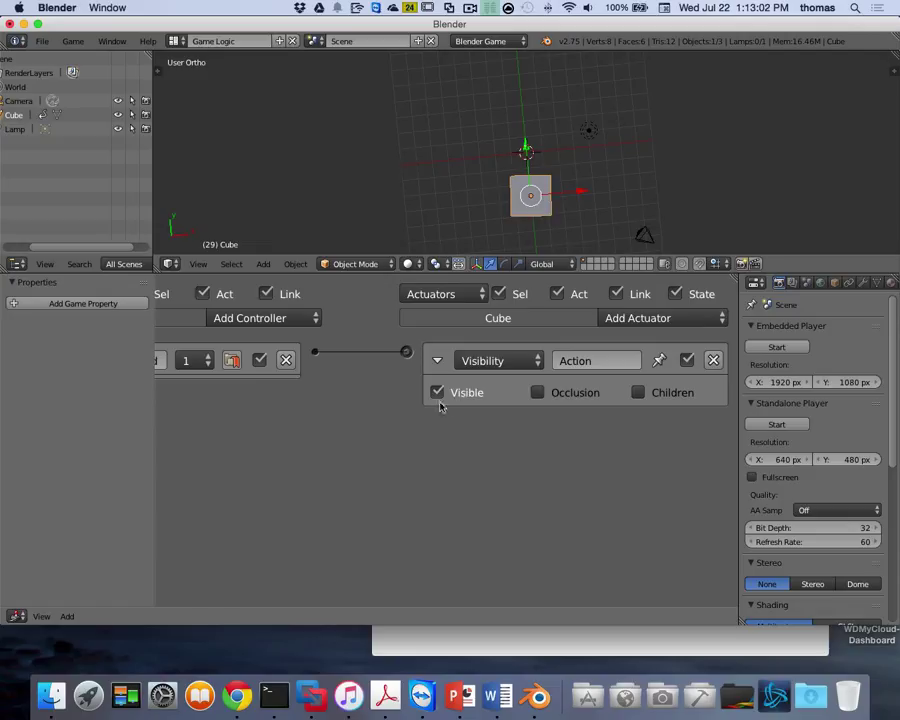
{"action": "left_click", "coordinate": [439, 400]}
{"action": "left_click", "coordinate": [438, 398]}
{"action": "left_click", "coordinate": [438, 396]}
{"action": "left_click", "coordinate": [439, 398]}
{"action": "left_click", "coordinate": [438, 394]}
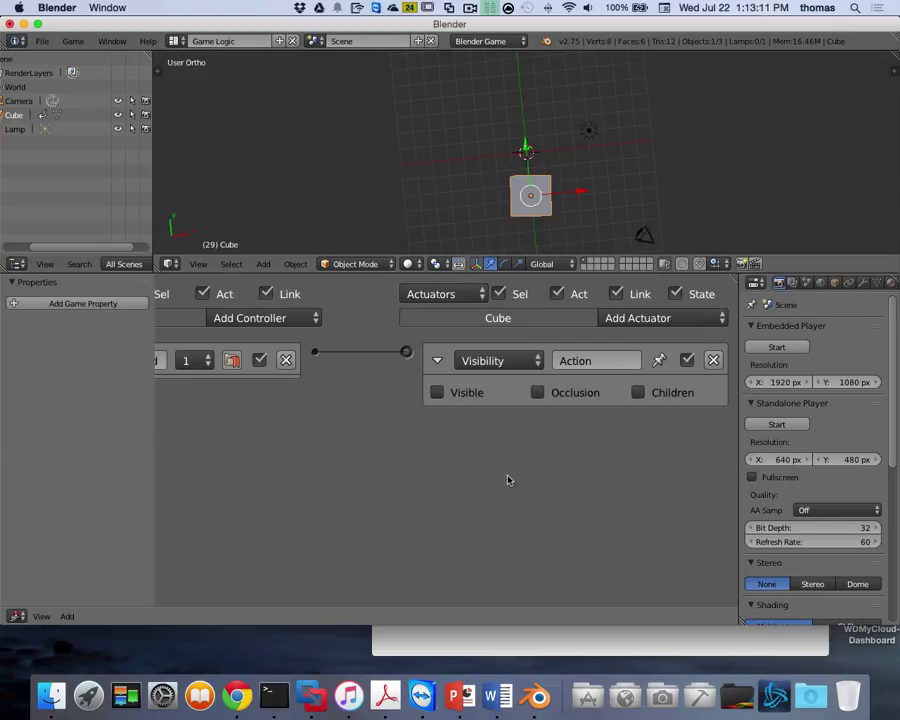
{"action": "left_click", "coordinate": [438, 394]}
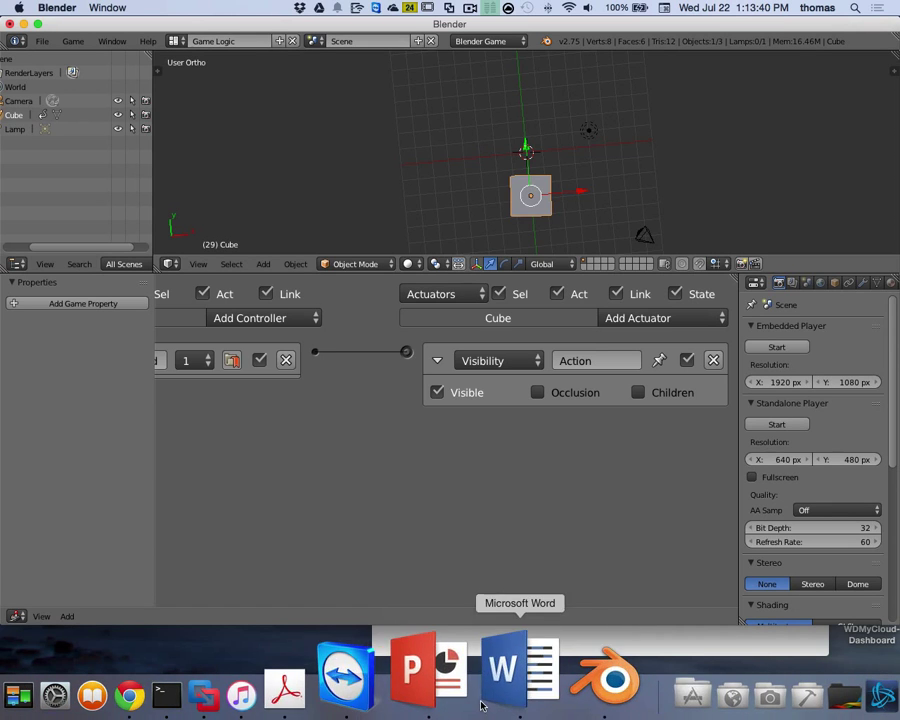
Step: Switch to Terminal, list the 2dGame folder, then enter its Assets folder and list the image files
{"action": "left_click", "coordinate": [466, 647]}
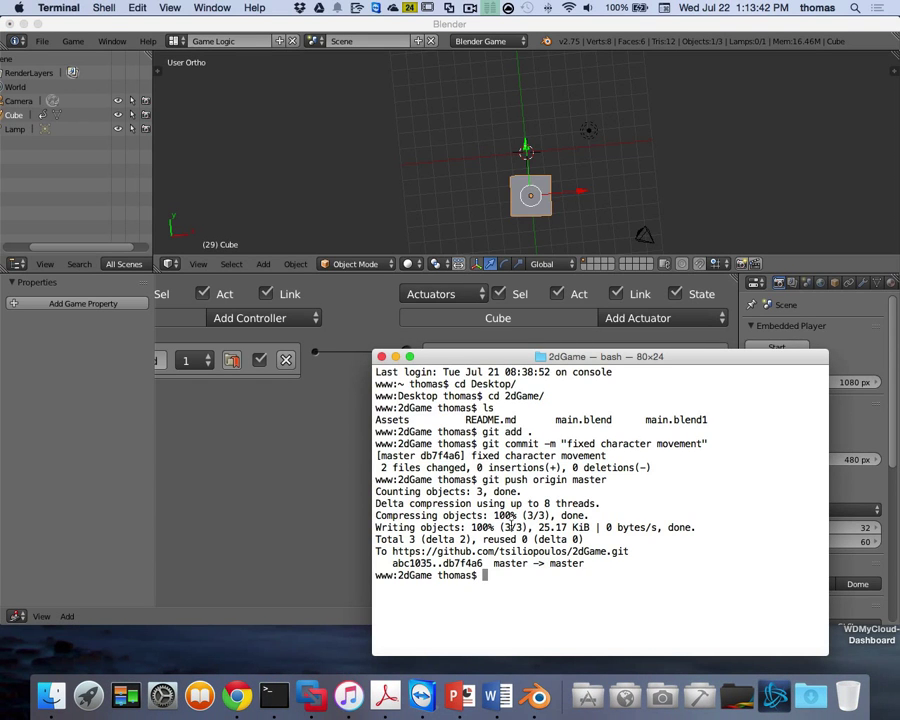
{"action": "type", "text": "LS"}
{"action": "key", "text": "Return"}
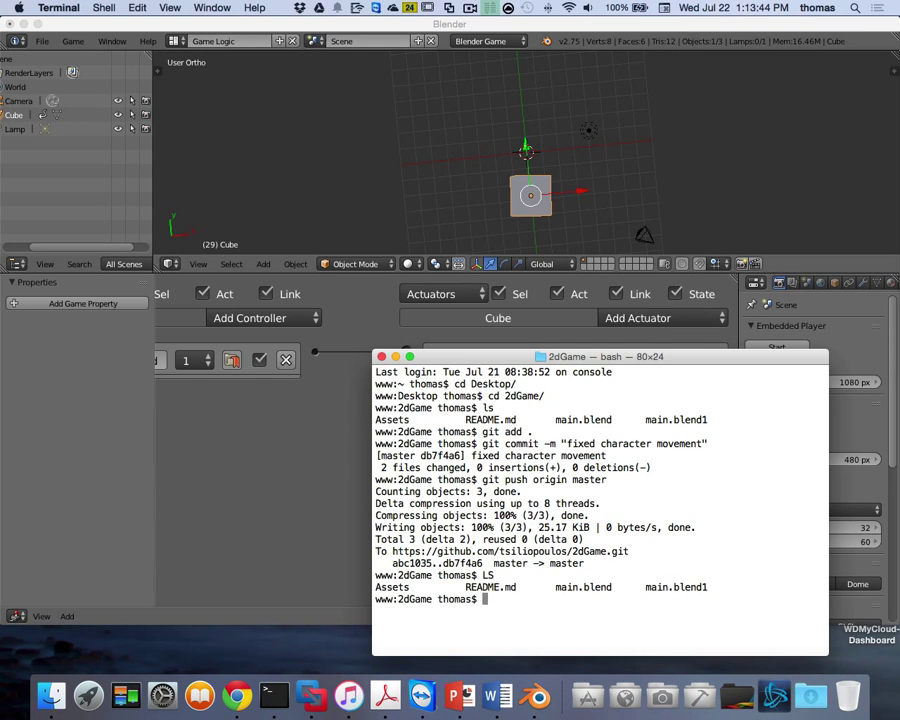
{"action": "type", "text": "cd Assets"}
{"action": "key", "text": "Return"}
{"action": "type", "text": "l"}
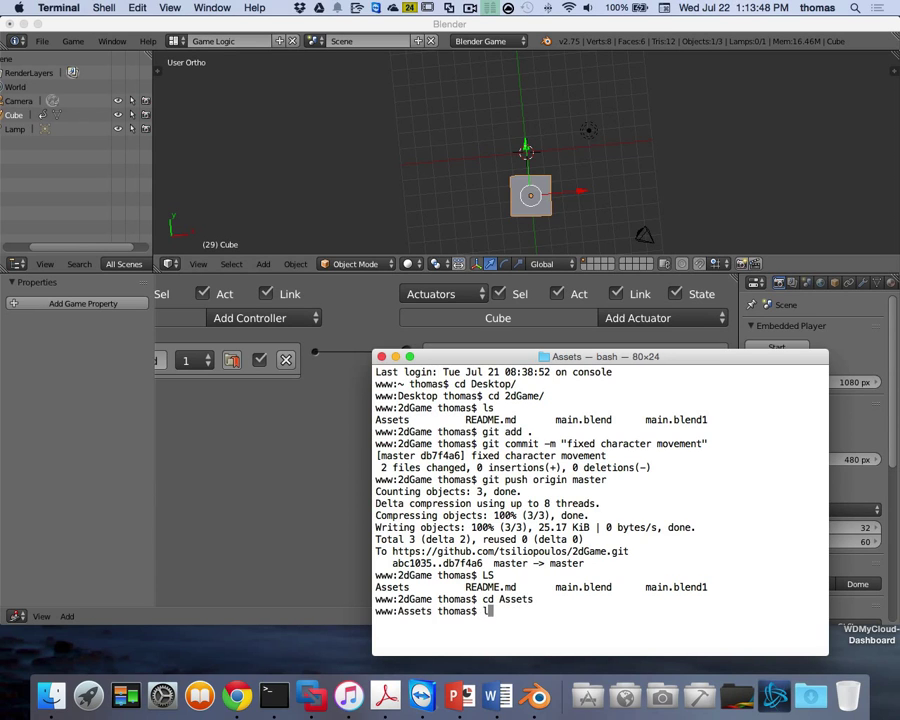
{"action": "type", "text": "s"}
{"action": "key", "text": "Return"}
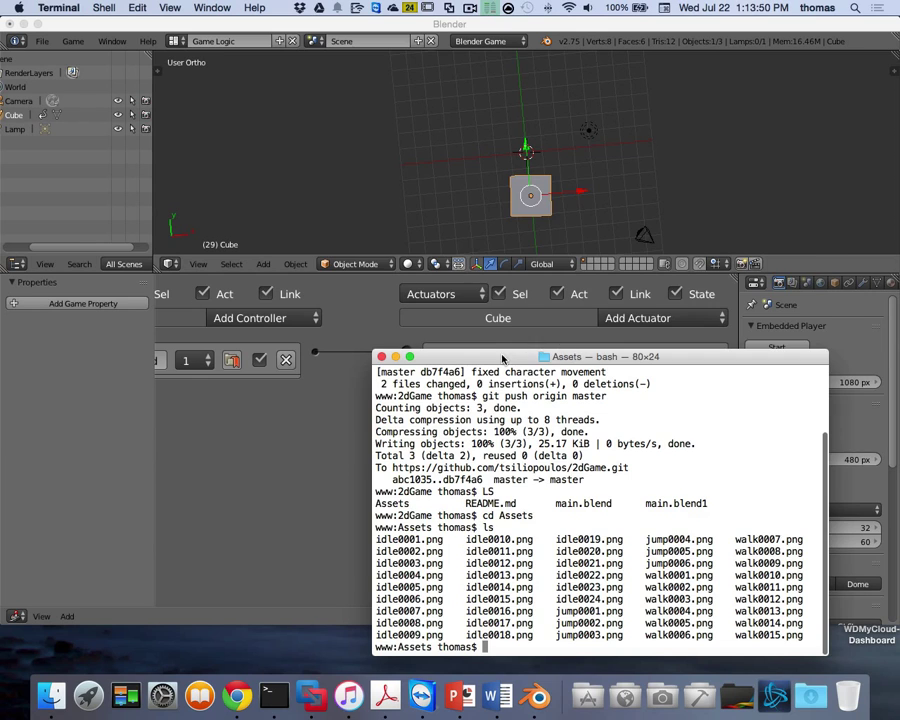
{"action": "left_click_drag", "start_coordinate": [502, 358], "coordinate": [442, 172]}
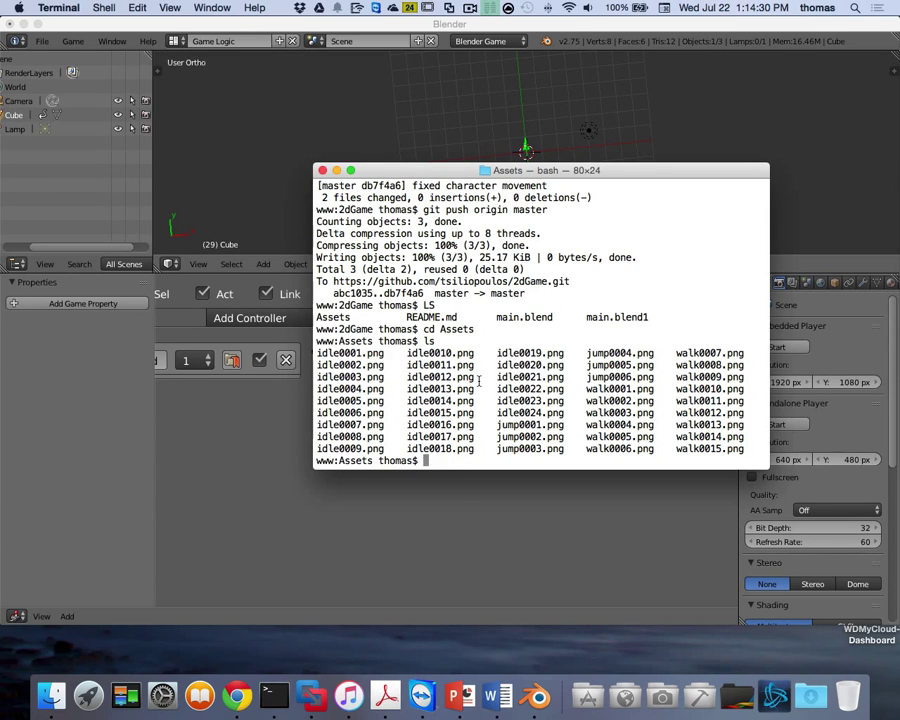
Step: Return to Blender and change the cube's Visibility actuator to the Steering type with all its settings in view
{"action": "left_click", "coordinate": [410, 511]}
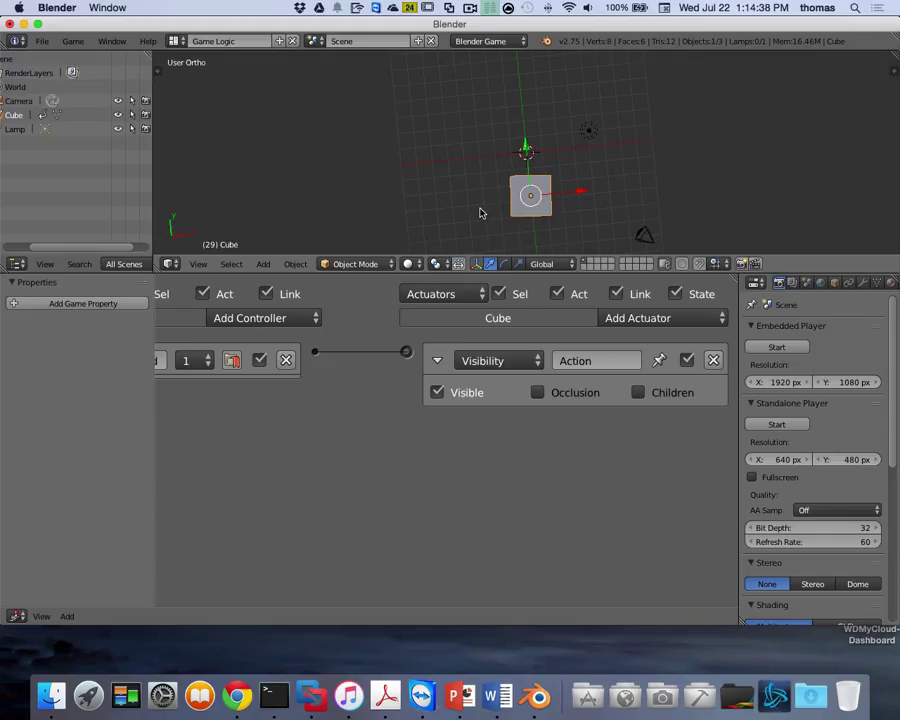
{"action": "left_click", "coordinate": [485, 360]}
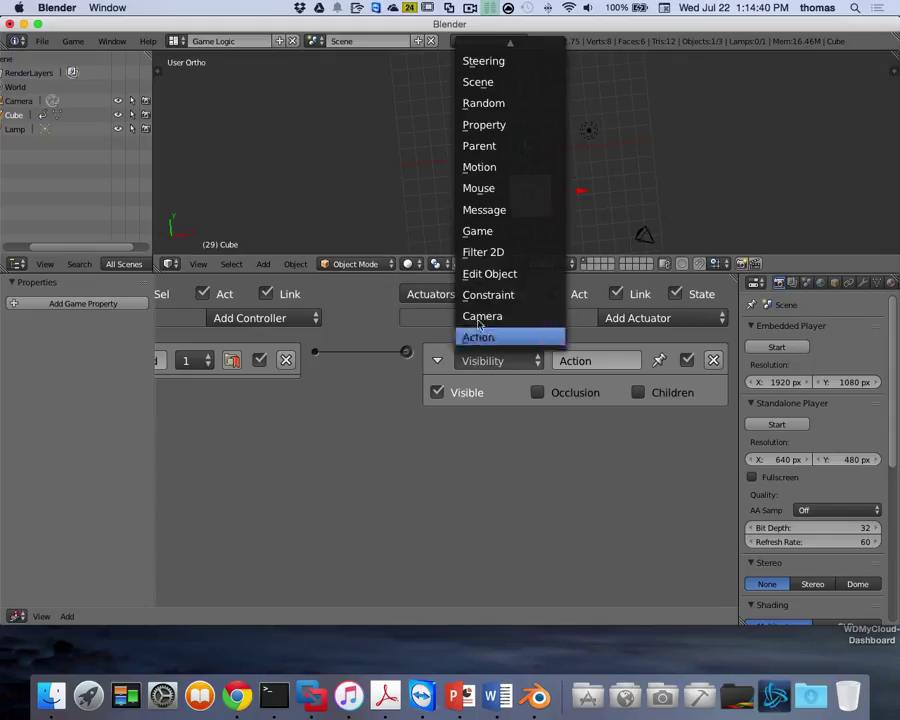
{"action": "left_click", "coordinate": [477, 64]}
{"action": "scroll", "coordinate": [381, 426], "scroll_direction": "down", "scroll_amount": 2}
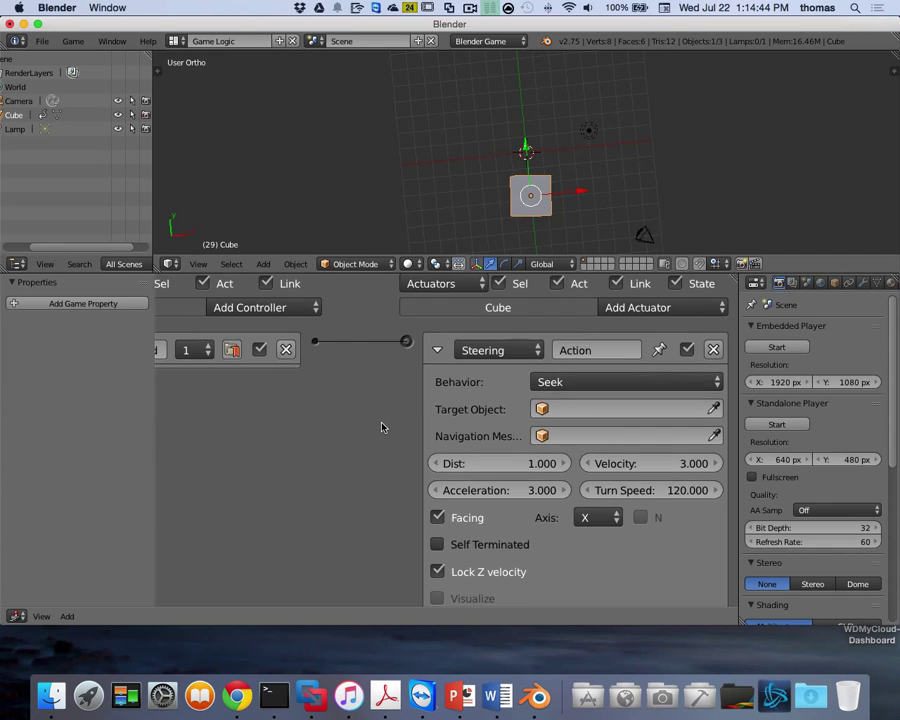
{"action": "scroll", "coordinate": [381, 426], "scroll_direction": "down", "scroll_amount": 1}
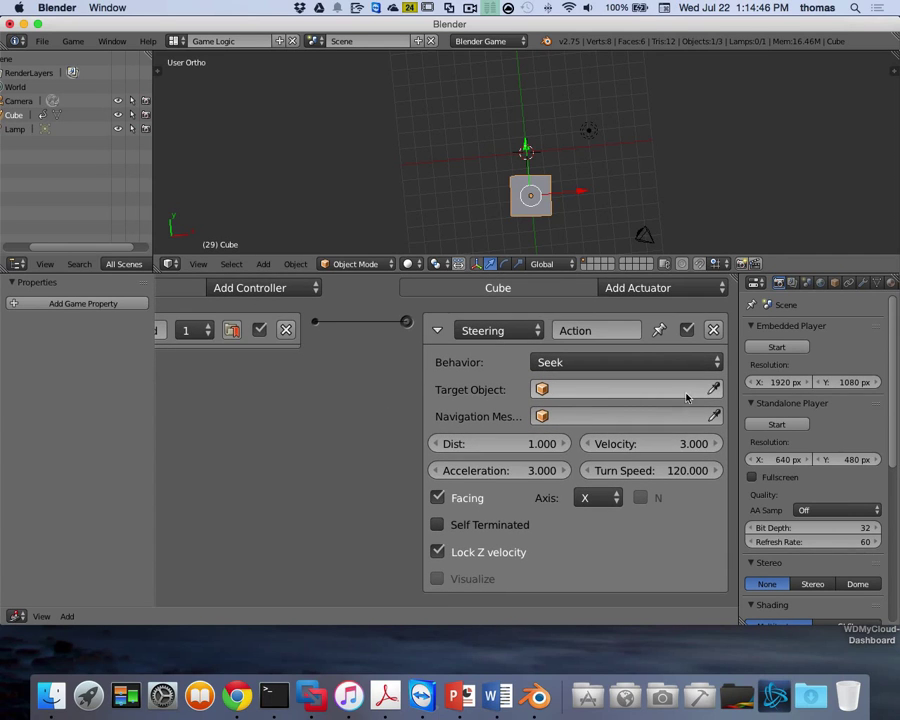
Step: Examine the Steering actuator's Target Object choices and the available actuator types, keeping Steering as the type
{"action": "left_click", "coordinate": [633, 389]}
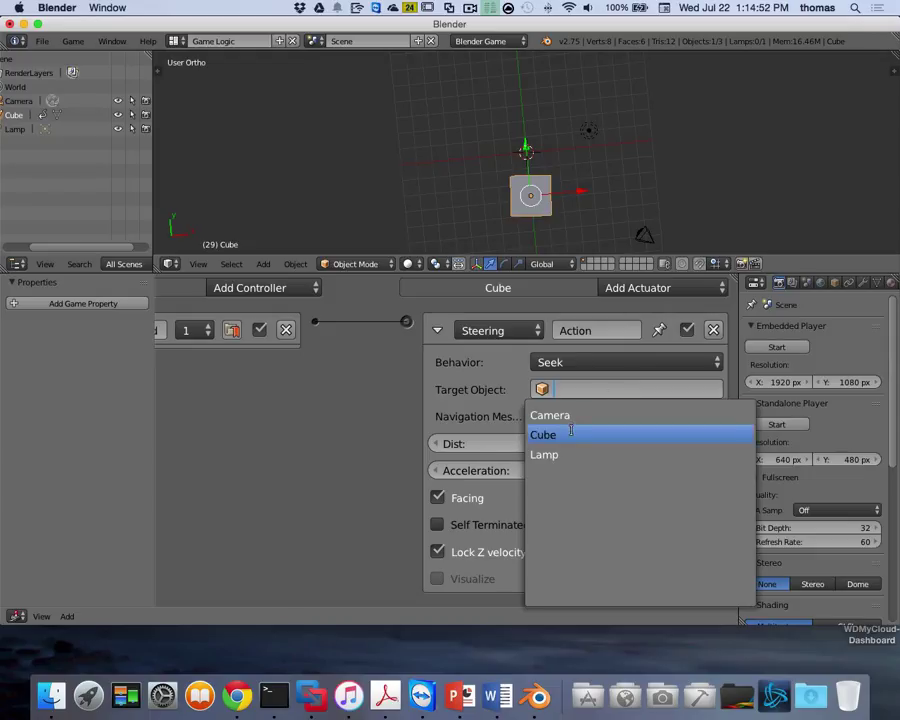
{"action": "left_click", "coordinate": [270, 366]}
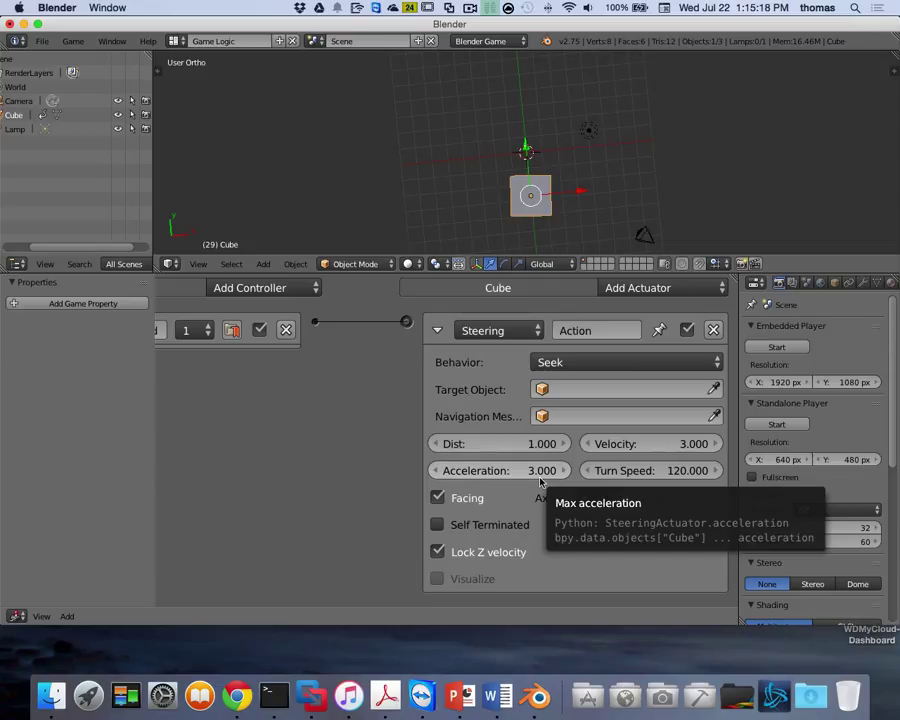
{"action": "left_click", "coordinate": [513, 334]}
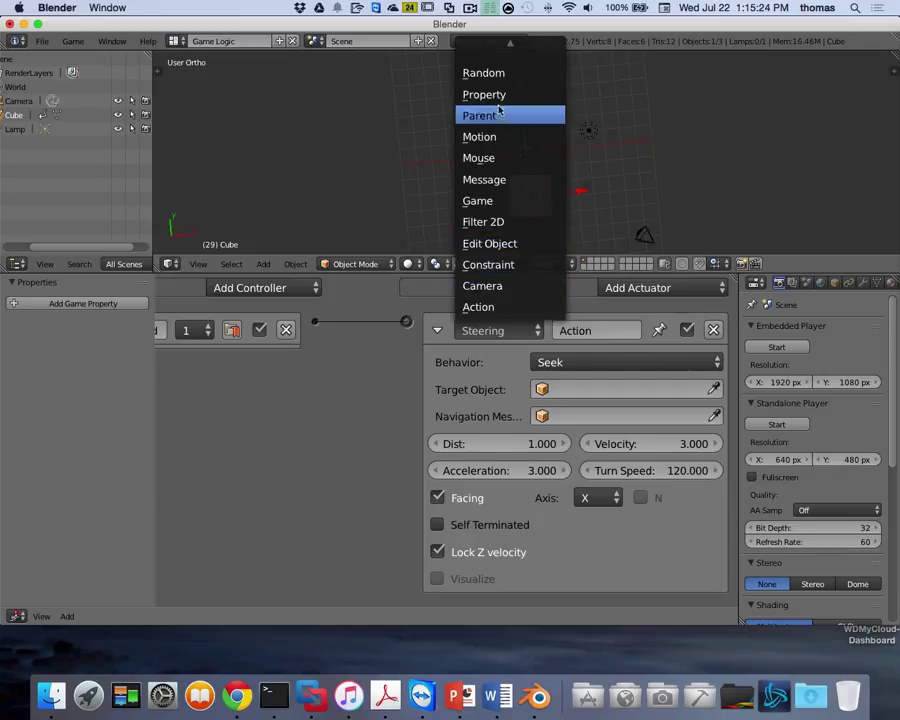
{"action": "mouse_move", "coordinate": [488, 45]}
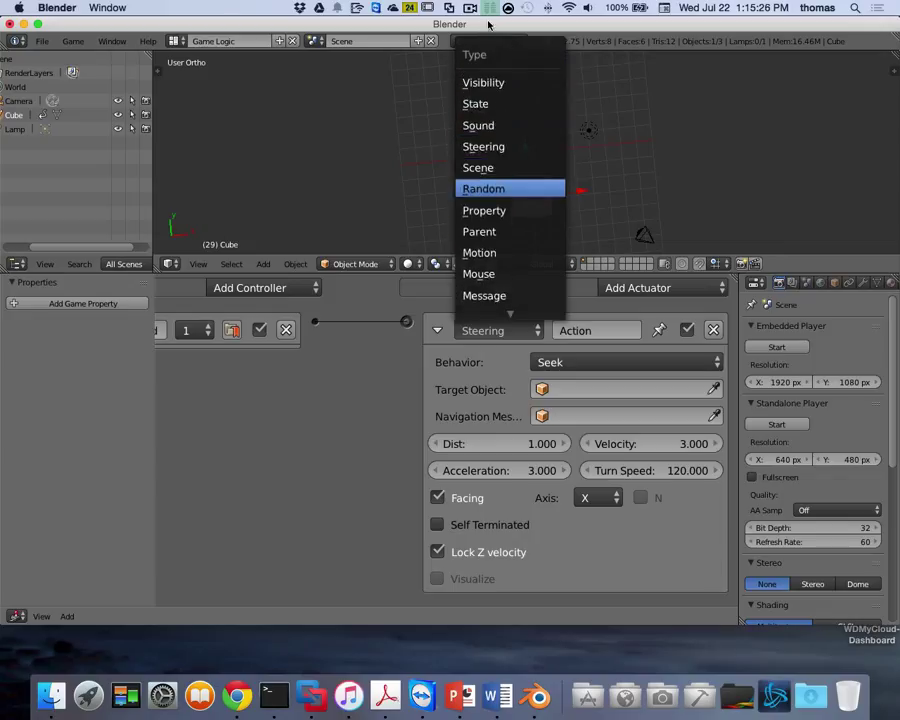
{"action": "left_click", "coordinate": [510, 146]}
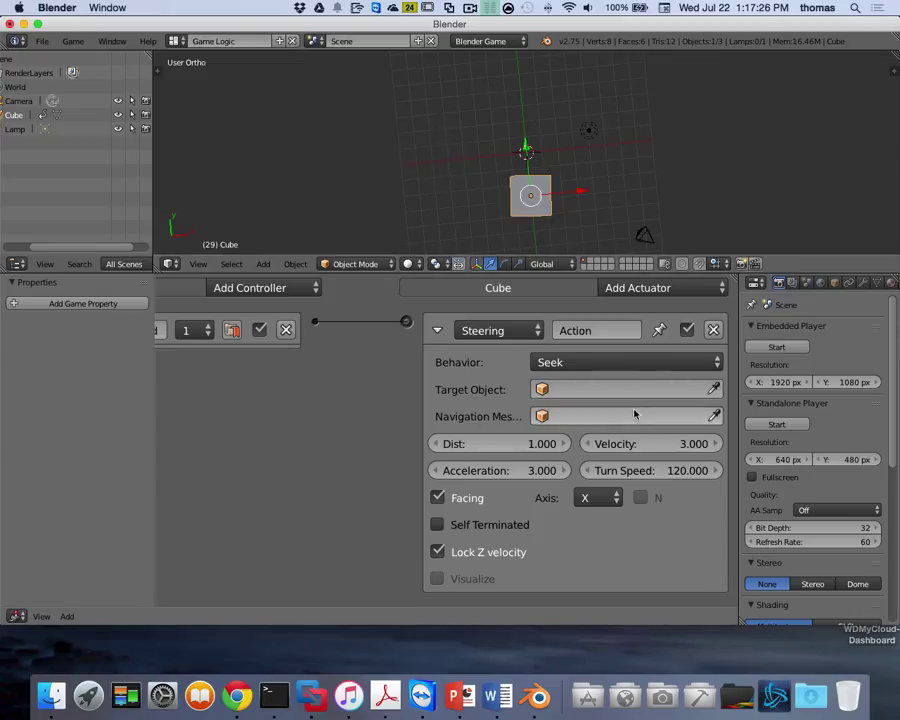
Step: Start a new file from the default startup scene
{"action": "left_click", "coordinate": [42, 41]}
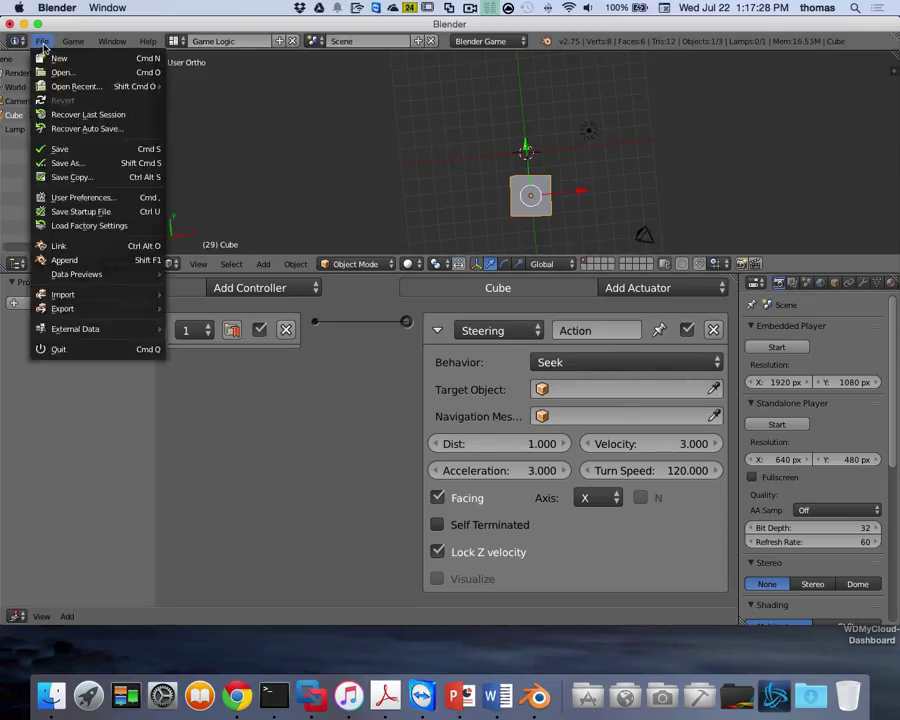
{"action": "left_click", "coordinate": [50, 60]}
{"action": "left_click", "coordinate": [50, 66]}
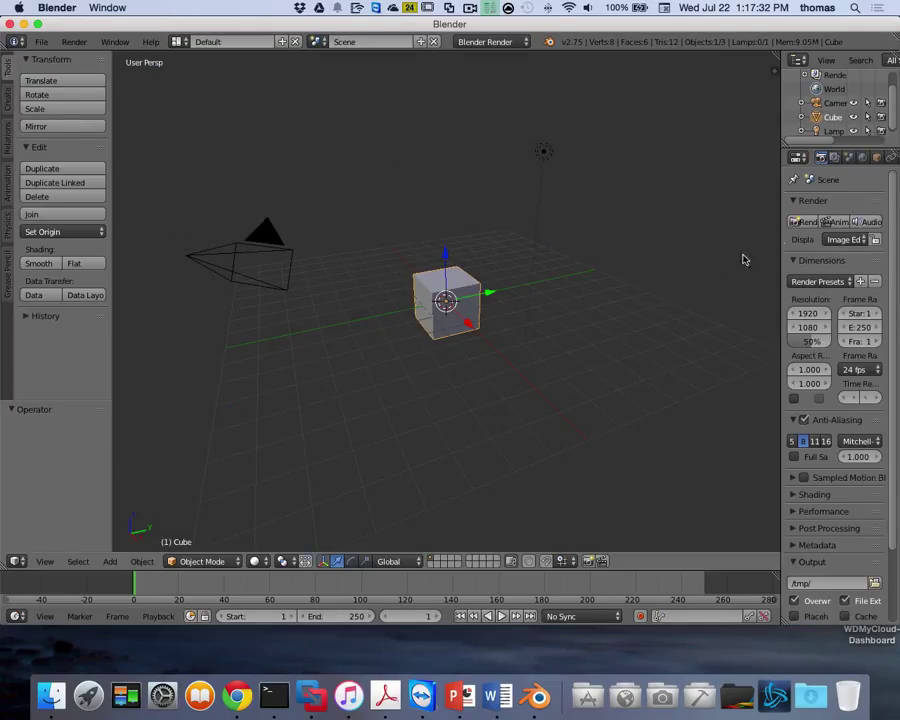
Step: Widen the Outliner and Properties editors and open the choice of render engines
{"action": "left_click_drag", "start_coordinate": [784, 219], "coordinate": [653, 225]}
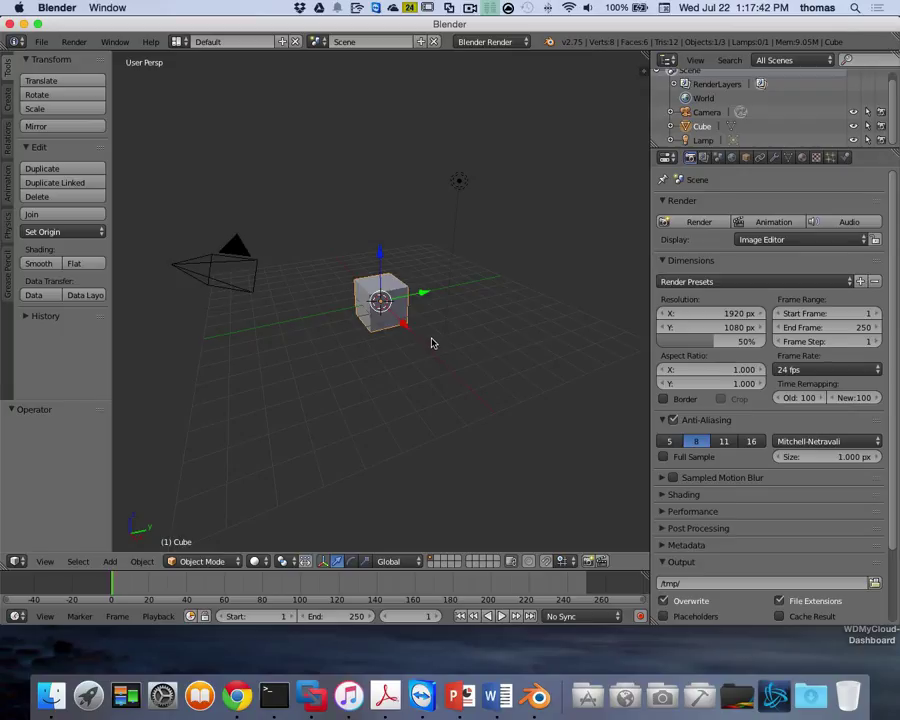
{"action": "left_click", "coordinate": [487, 41]}
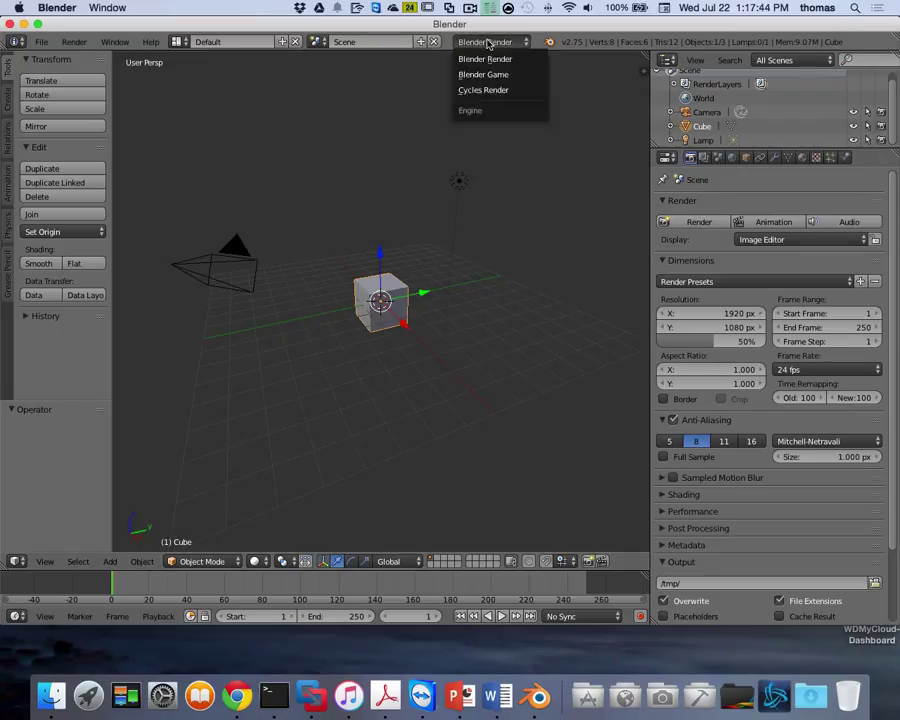
Step: Switch the render engine to Blender Game and set the material shading mode of the 3D view to GLSL
{"action": "left_click", "coordinate": [483, 75]}
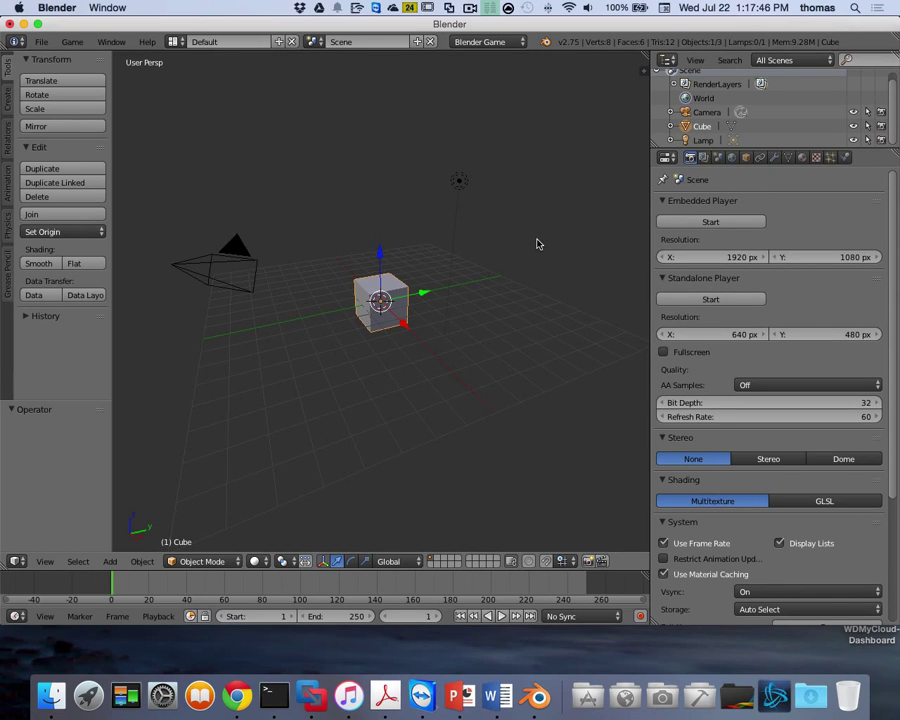
{"action": "key", "text": "n"}
{"action": "scroll", "coordinate": [620, 425], "scroll_direction": "down", "scroll_amount": 10}
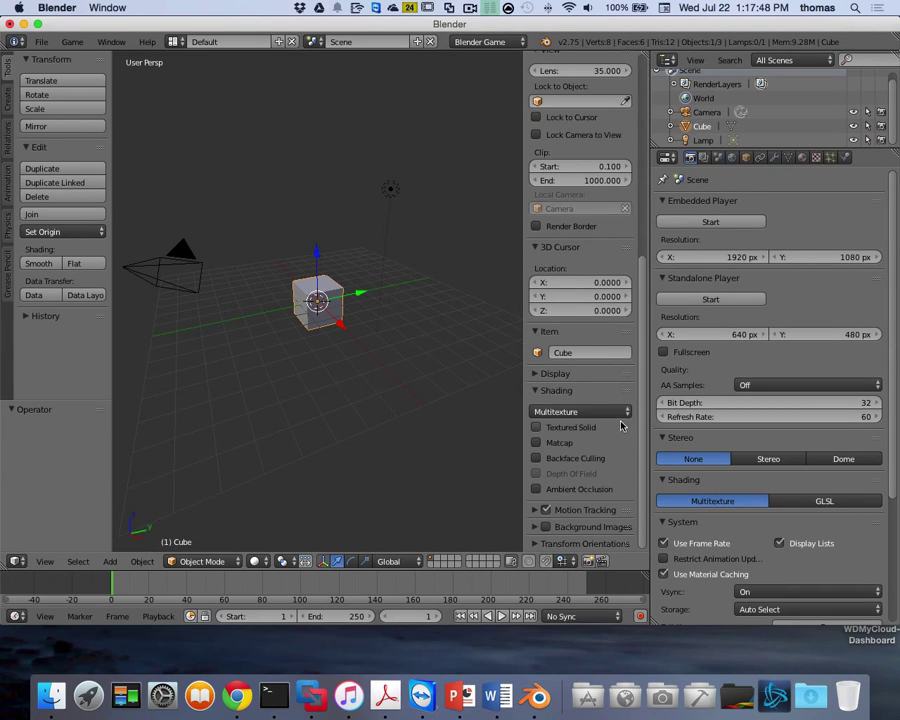
{"action": "left_click", "coordinate": [580, 411]}
{"action": "left_click", "coordinate": [555, 372]}
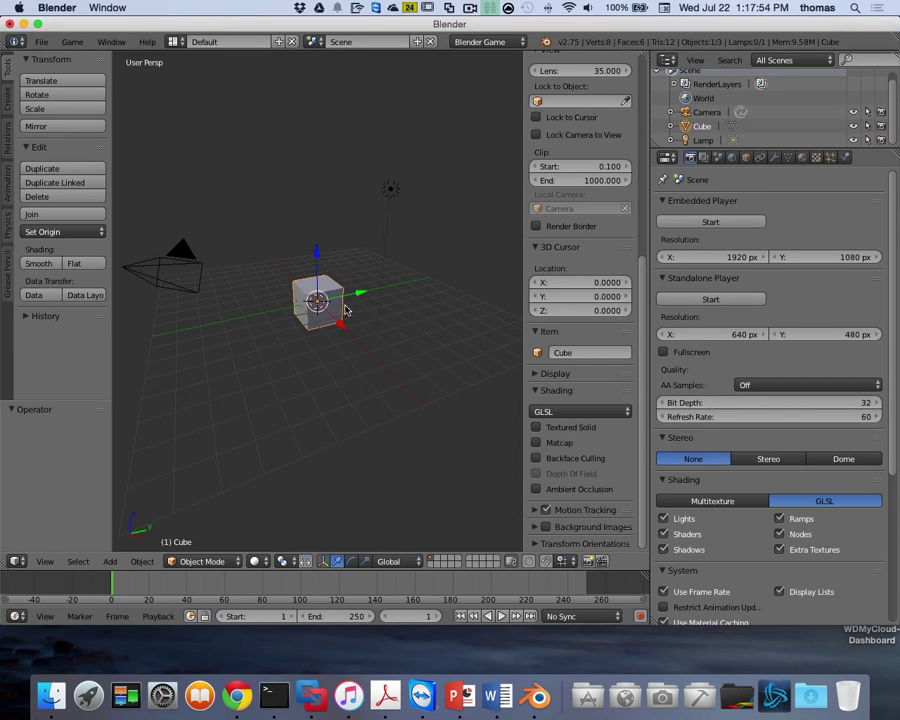
Step: Change the diffuse colour of the cube's material to bright green
{"action": "left_click", "coordinate": [802, 157]}
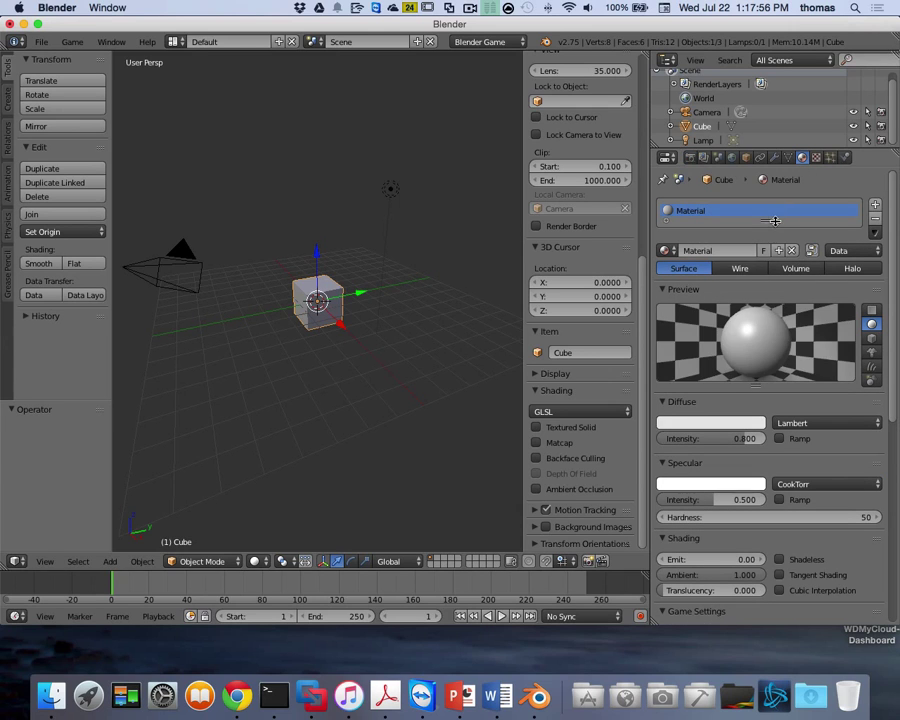
{"action": "left_click", "coordinate": [691, 423]}
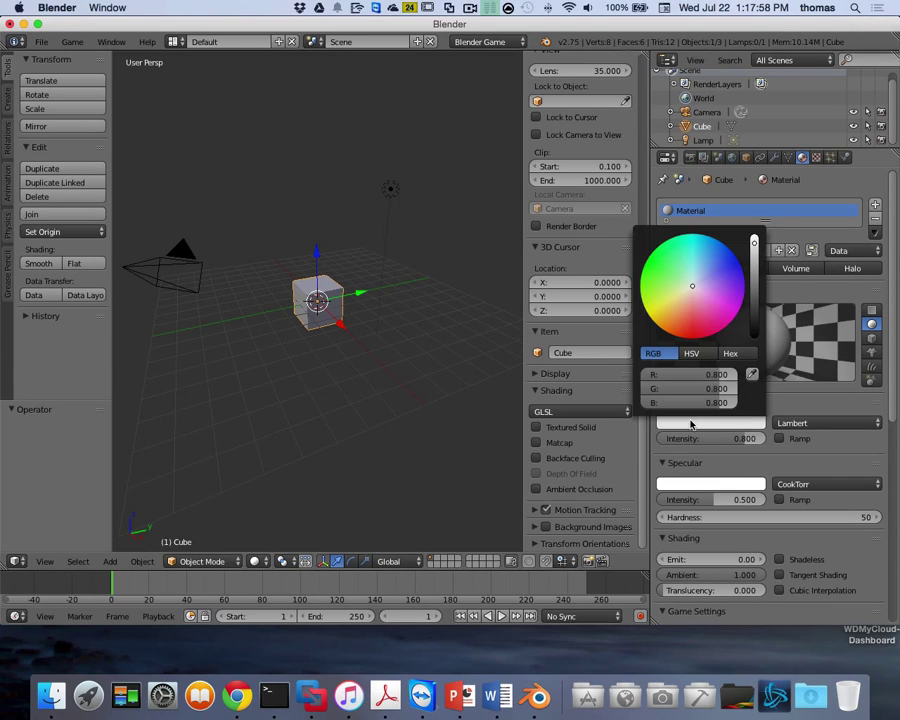
{"action": "left_click_drag", "start_coordinate": [692, 286], "coordinate": [657, 262]}
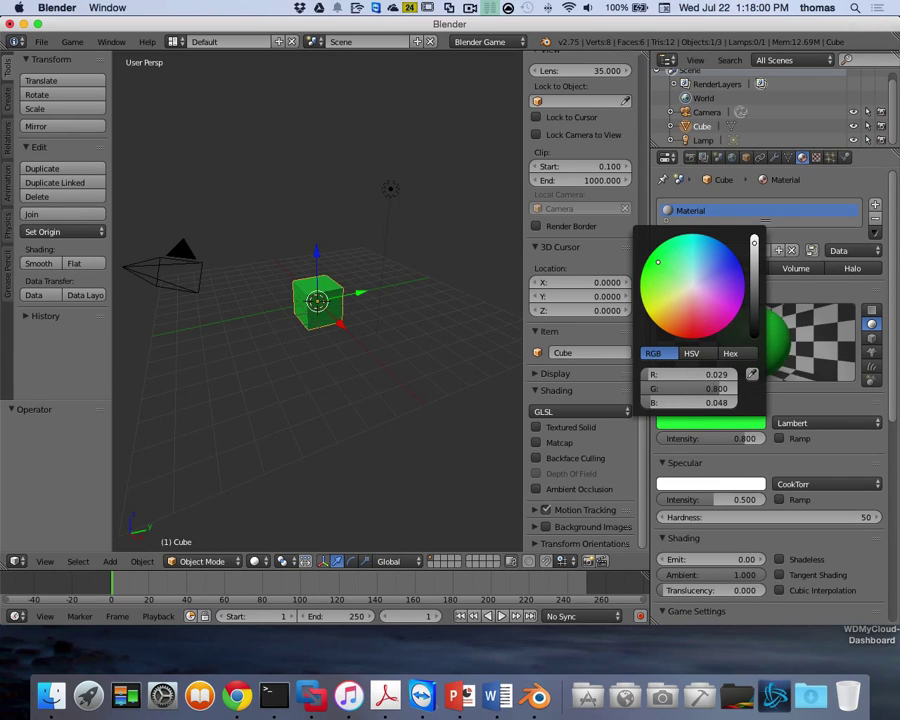
{"action": "left_click", "coordinate": [429, 352]}
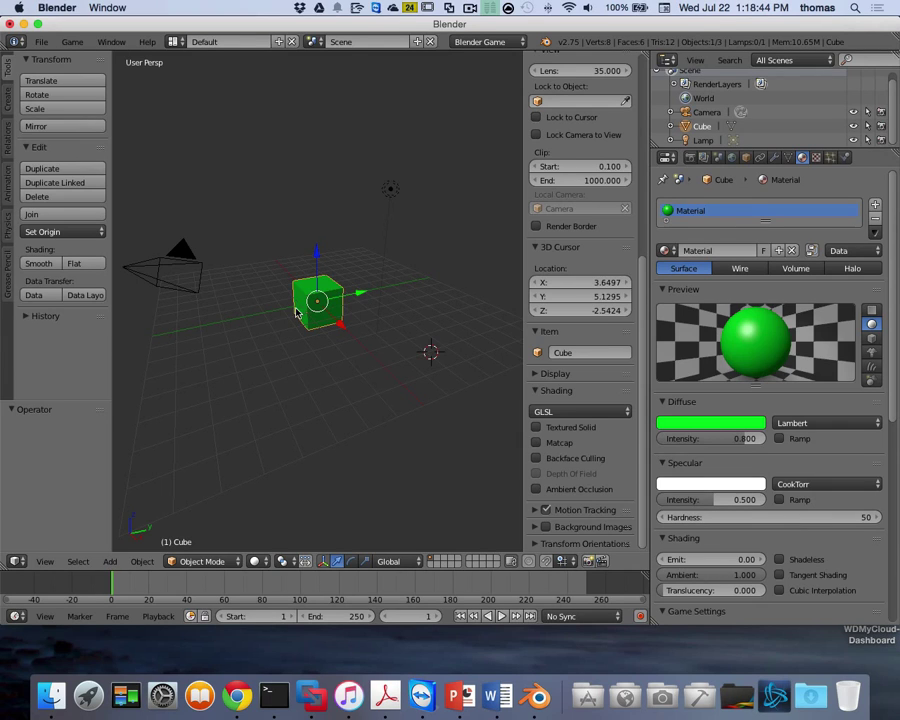
Step: Set the cube's game physics type to Character
{"action": "left_click", "coordinate": [845, 157]}
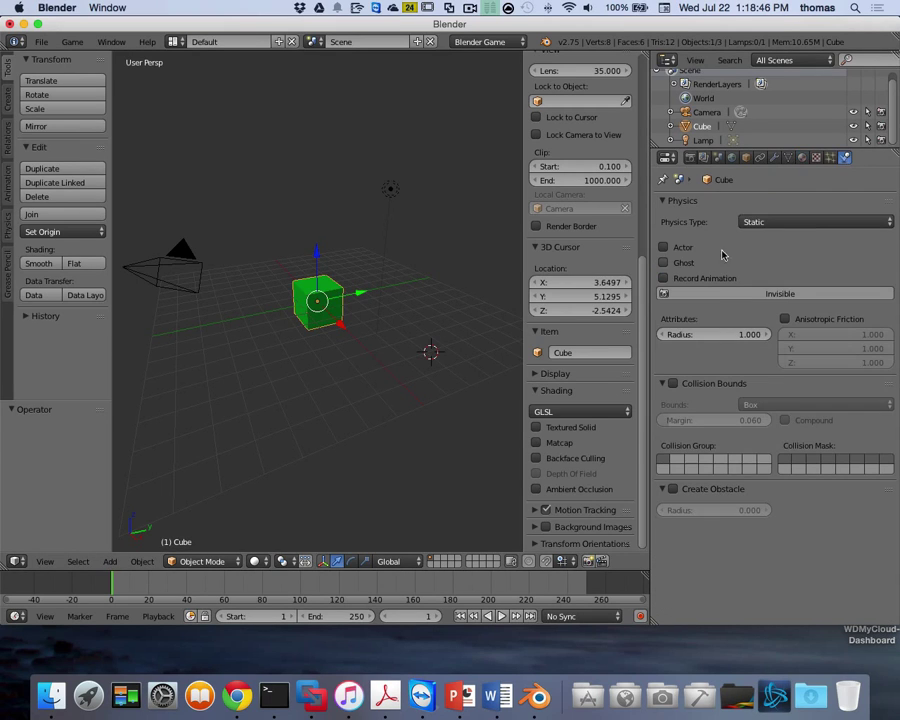
{"action": "left_click", "coordinate": [792, 222]}
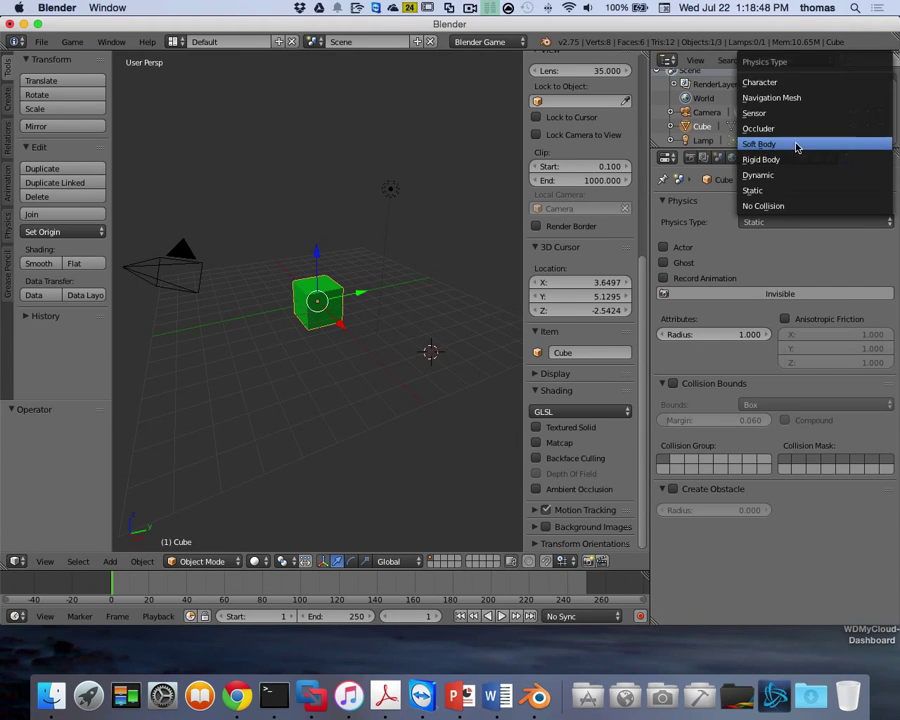
{"action": "left_click", "coordinate": [790, 82]}
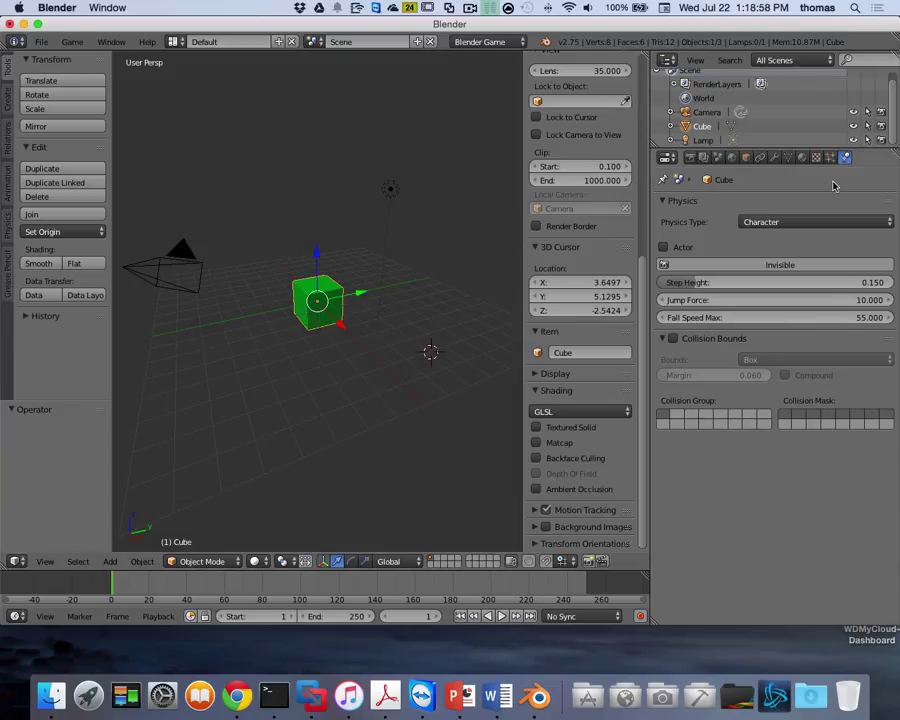
Step: Select the camera and set its lens type to Orthographic
{"action": "left_click", "coordinate": [707, 114]}
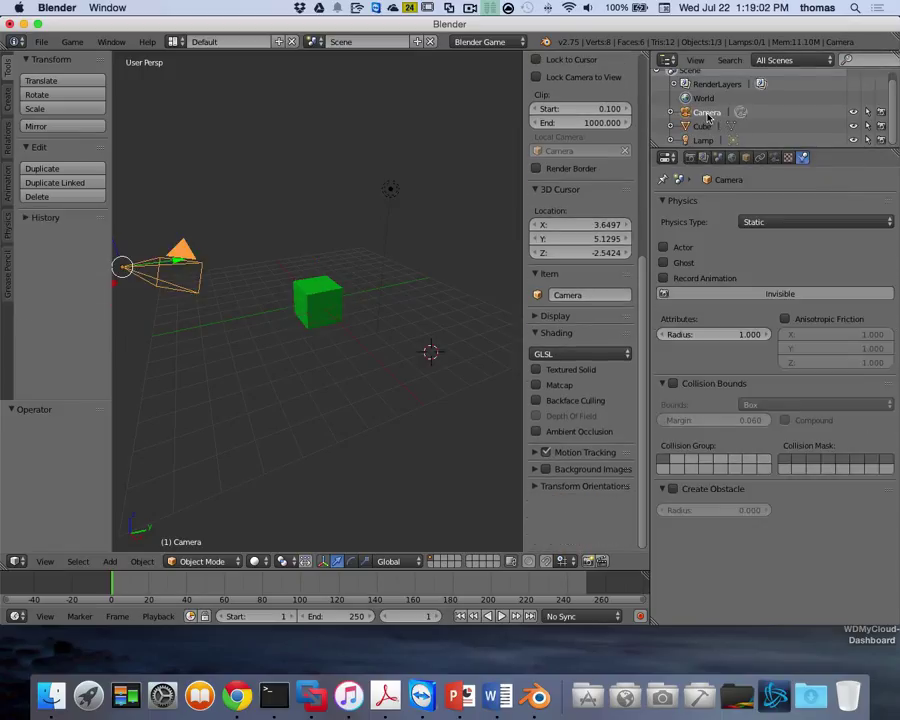
{"action": "left_click", "coordinate": [773, 158]}
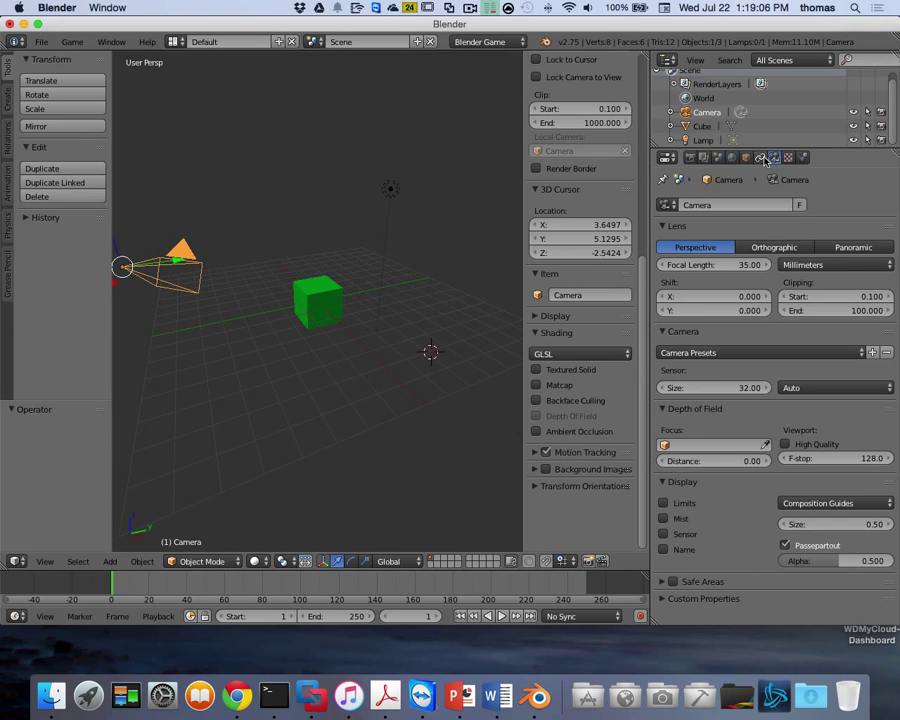
{"action": "left_click", "coordinate": [781, 250]}
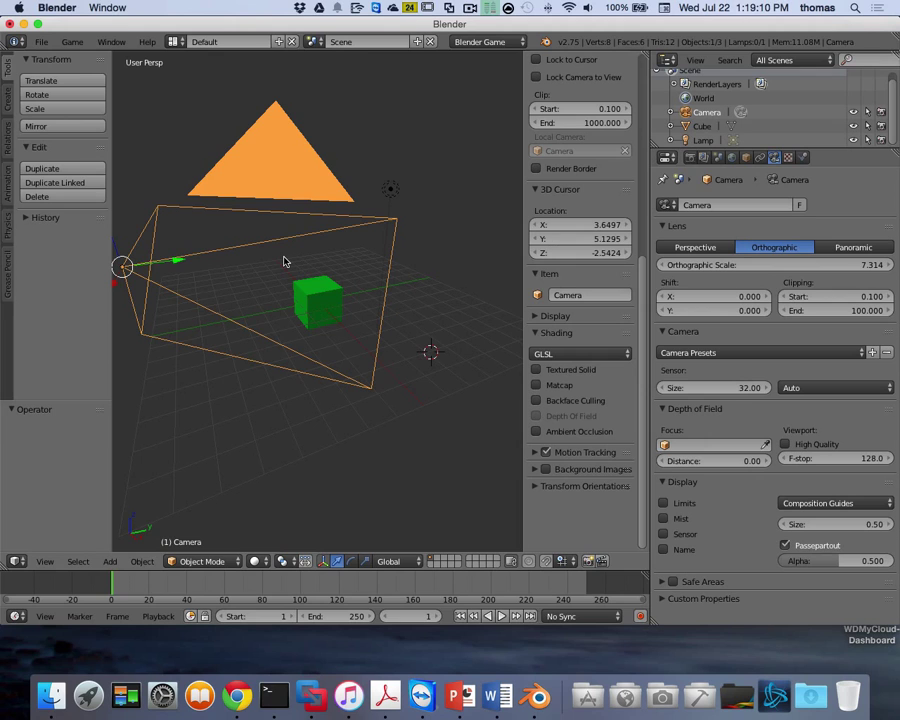
Step: Try the Perspective and Panoramic lens types on the camera, ending on Orthographic again
{"action": "scroll", "coordinate": [333, 270], "scroll_direction": "left", "scroll_amount": 10}
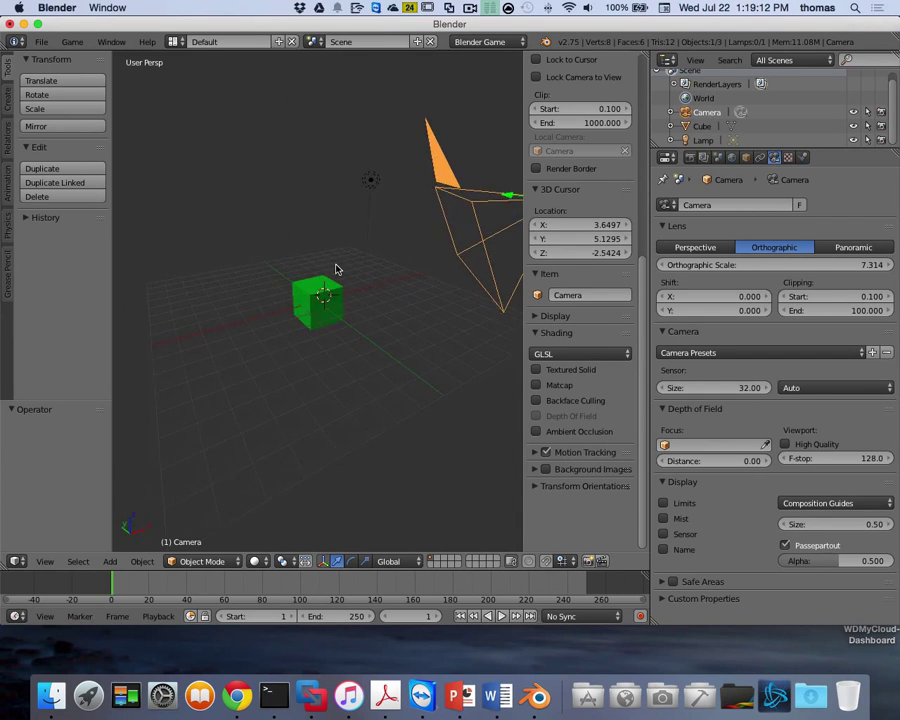
{"action": "key", "text": "ctrl+z"}
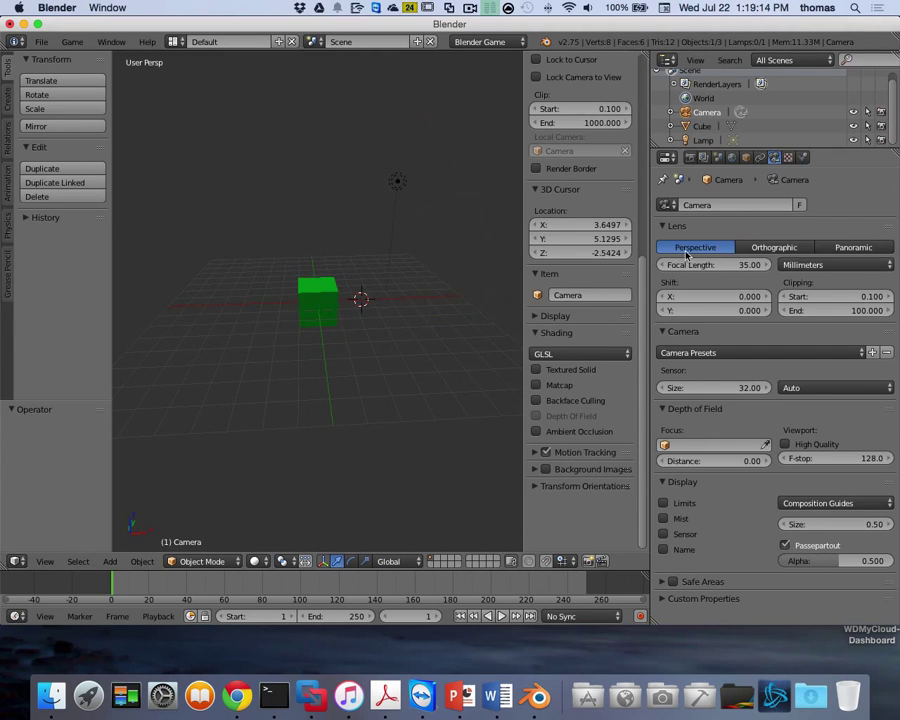
{"action": "scroll", "coordinate": [438, 283], "scroll_direction": "up", "scroll_amount": 2}
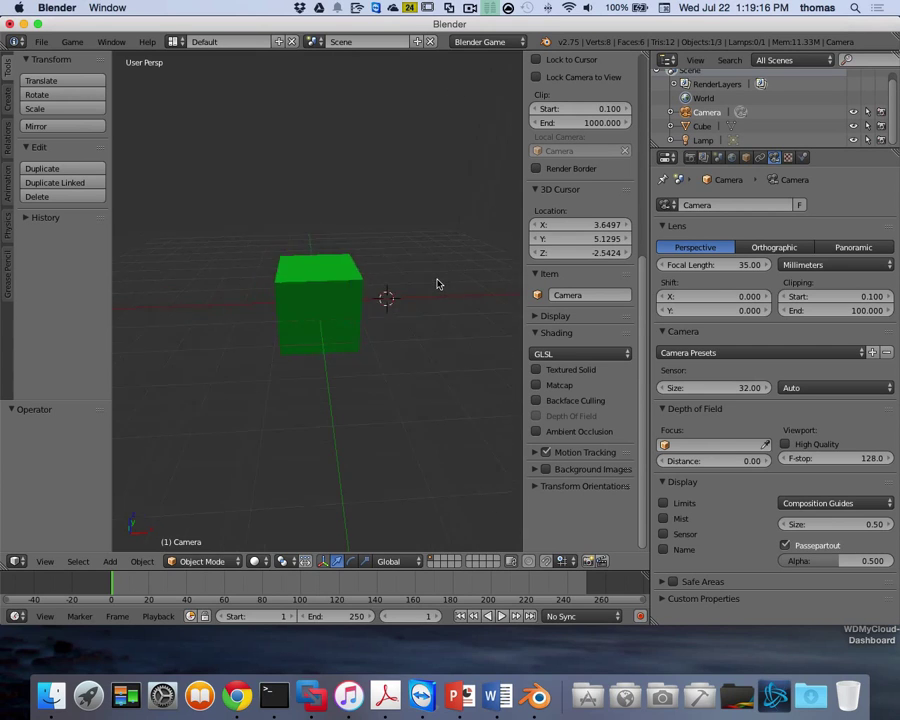
{"action": "scroll", "coordinate": [438, 283], "scroll_direction": "down", "scroll_amount": 6}
{"action": "middle_click_drag", "start_coordinate": [436, 284], "coordinate": [408, 292]}
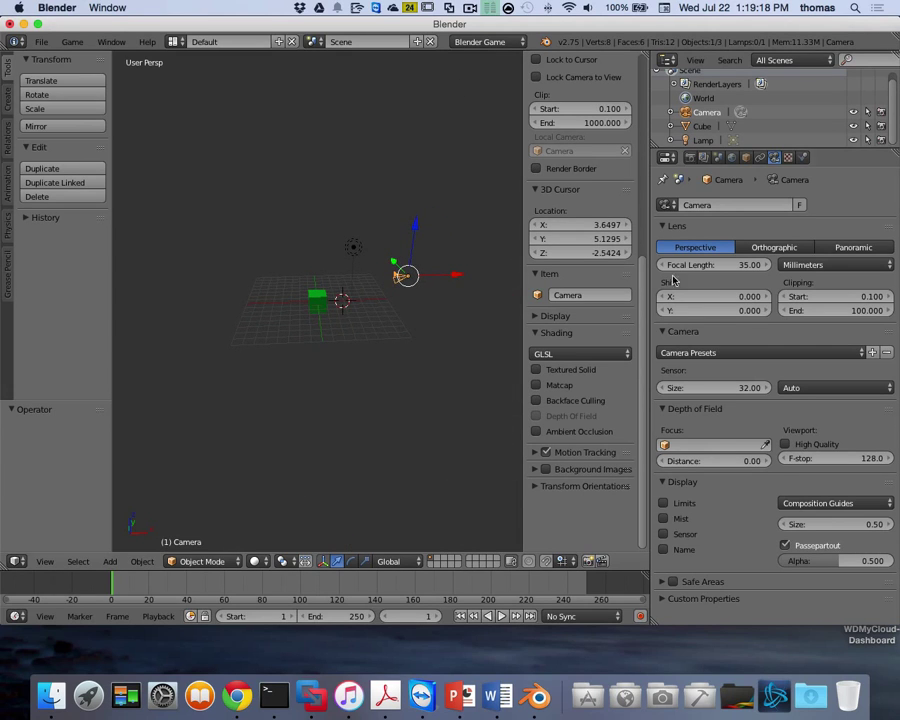
{"action": "left_click", "coordinate": [848, 247]}
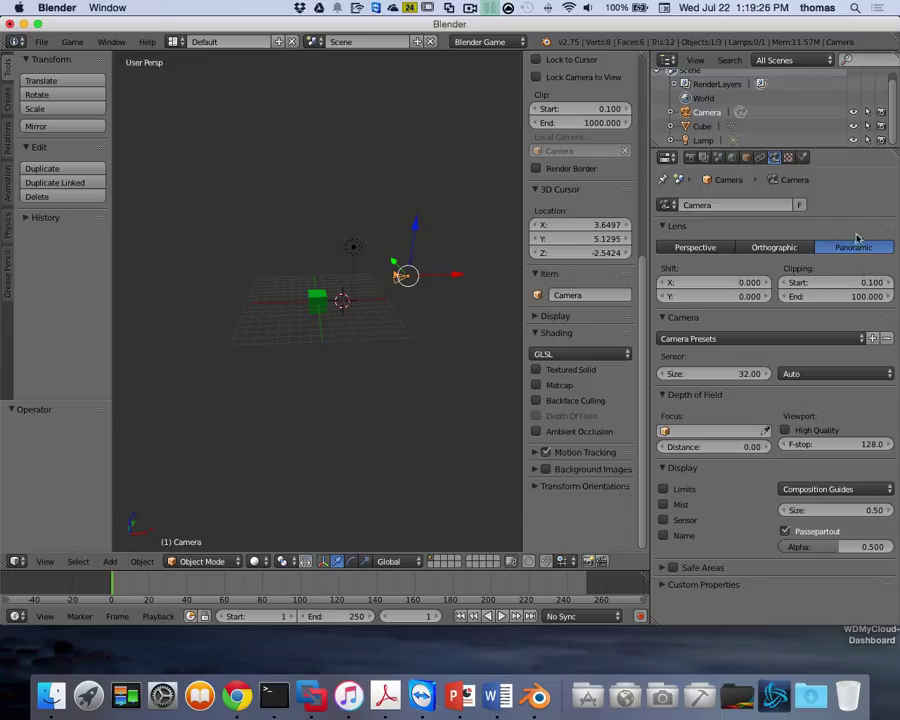
{"action": "left_click", "coordinate": [722, 248]}
{"action": "left_click", "coordinate": [757, 248]}
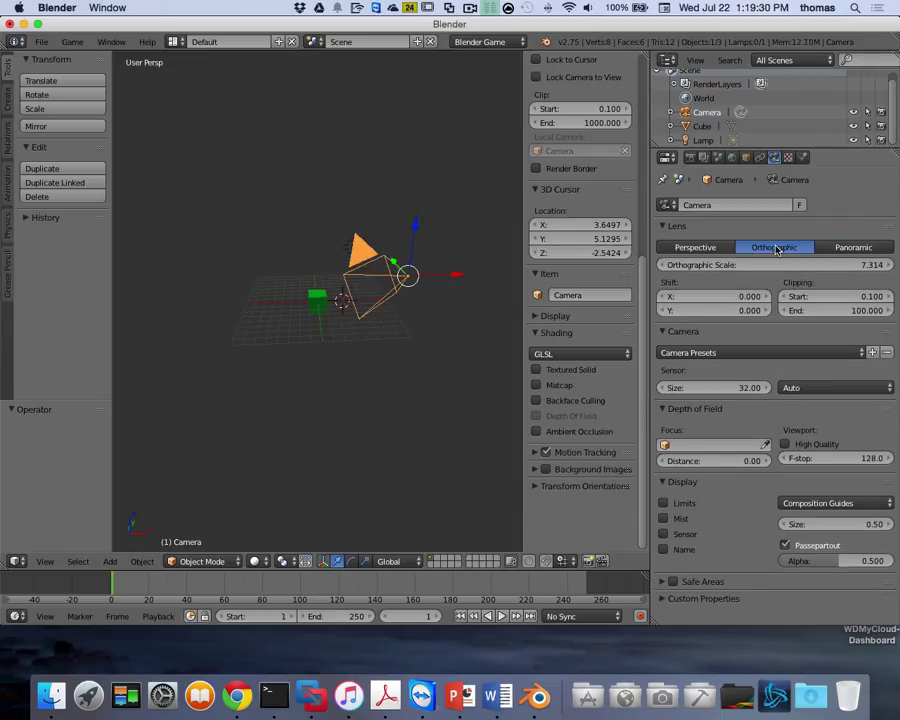
Step: Select the cube, look at it from the front and align the active camera to that view
{"action": "scroll", "coordinate": [378, 267], "scroll_direction": "up", "scroll_amount": 3}
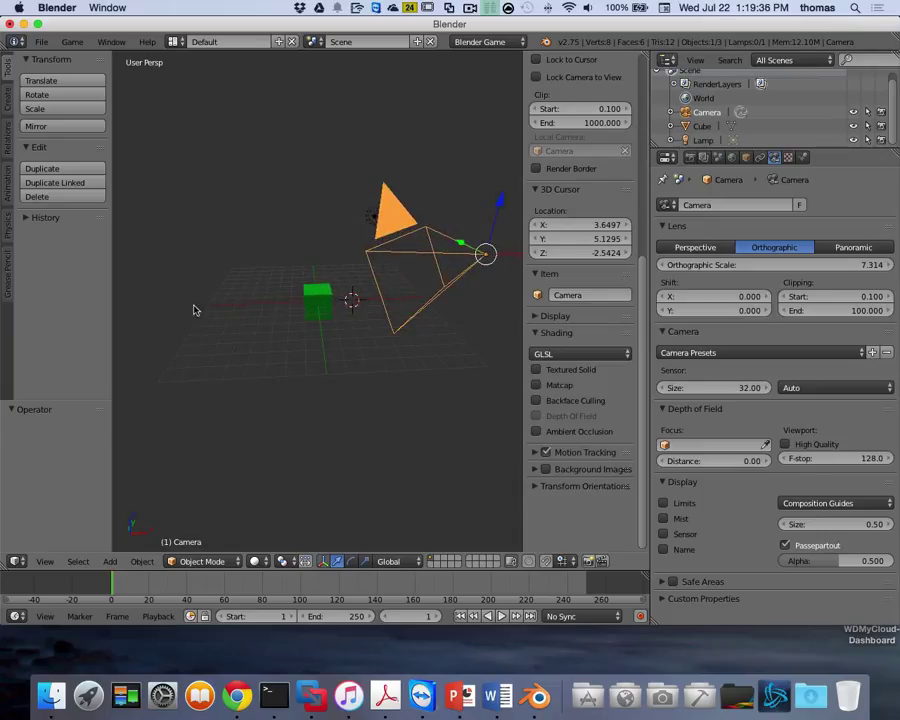
{"action": "scroll", "coordinate": [270, 352], "scroll_direction": "down", "scroll_amount": 5}
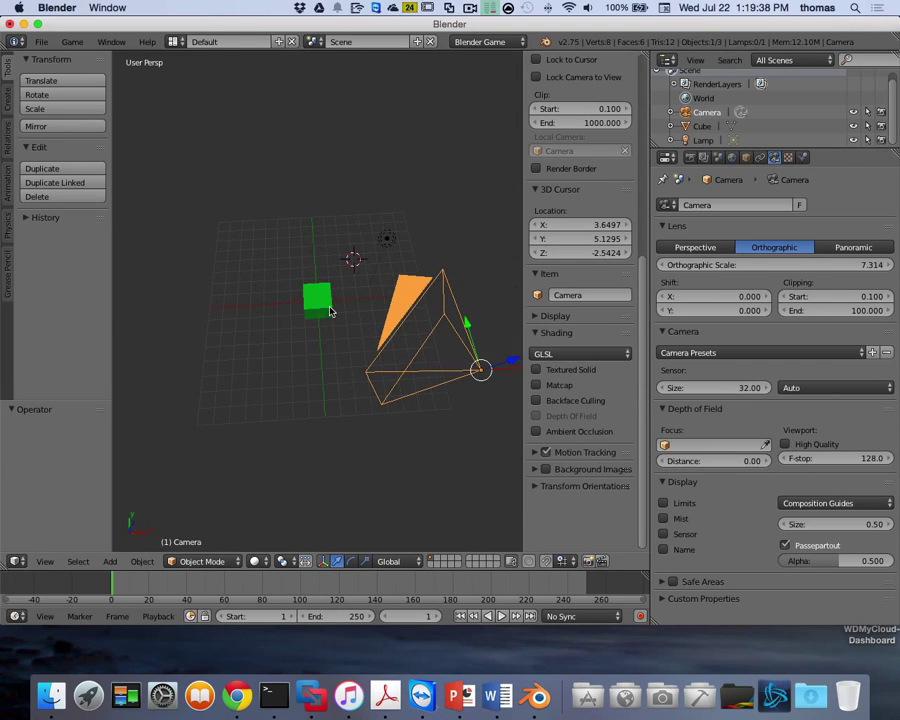
{"action": "right_click", "coordinate": [316, 303]}
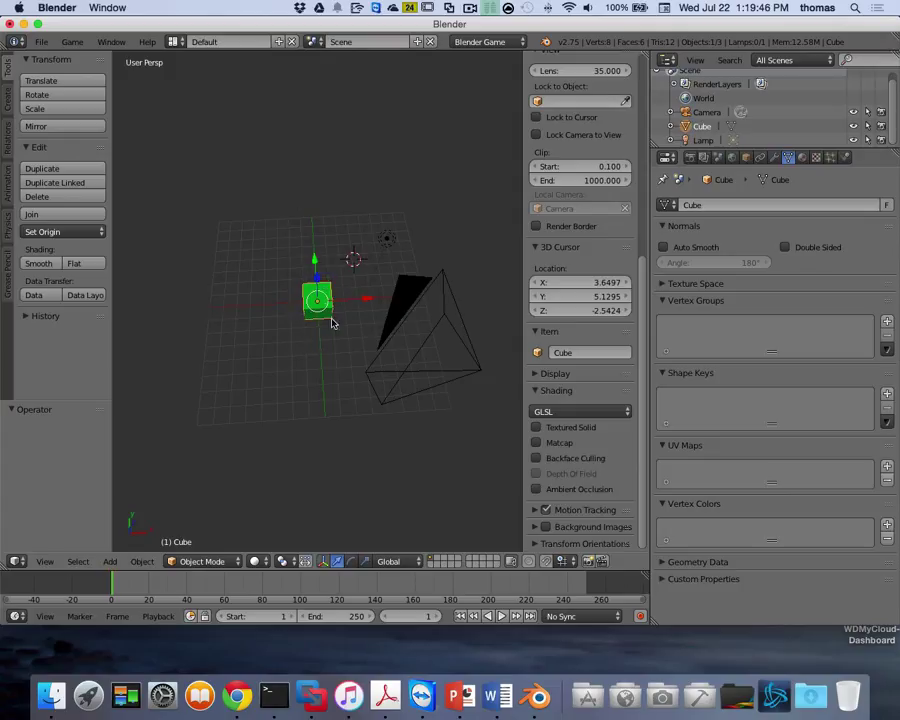
{"action": "middle_click_drag", "start_coordinate": [331, 322], "coordinate": [326, 303]}
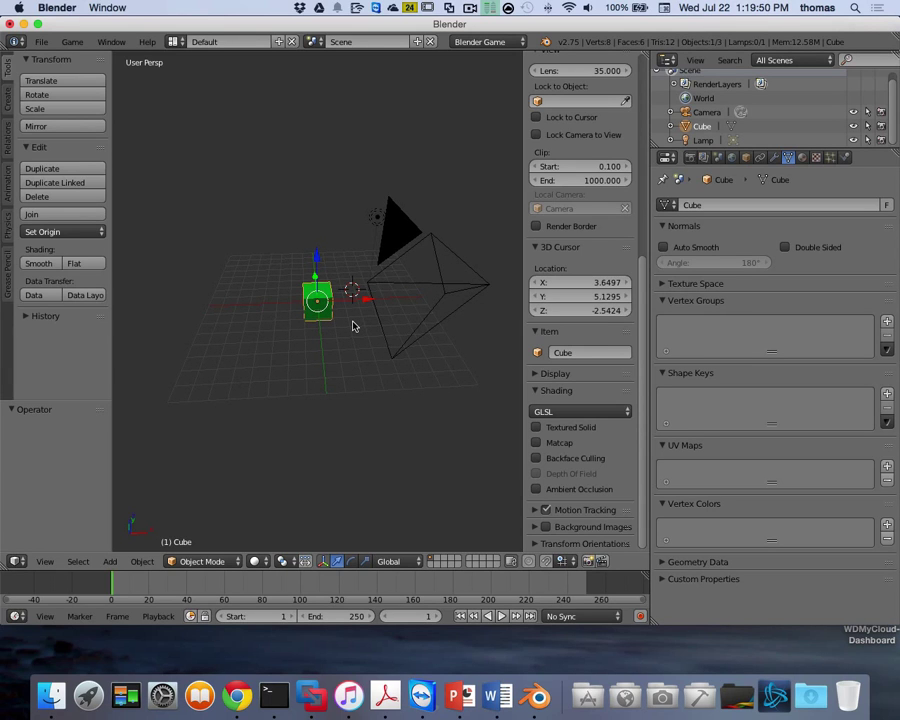
{"action": "scroll", "coordinate": [352, 325], "scroll_direction": "down", "scroll_amount": 5}
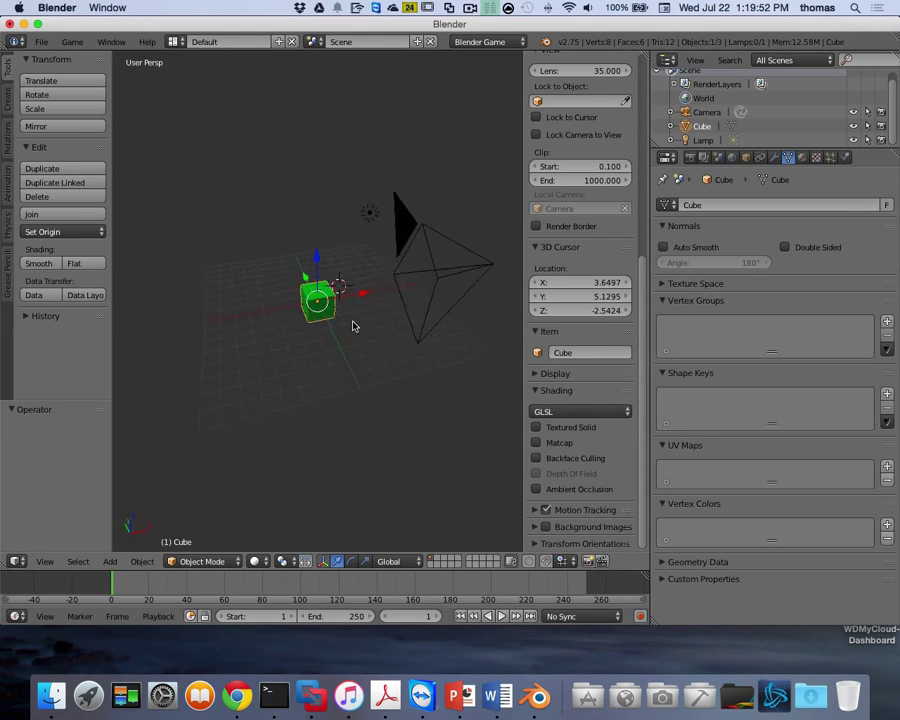
{"action": "scroll", "coordinate": [352, 325], "scroll_direction": "up", "scroll_amount": 2}
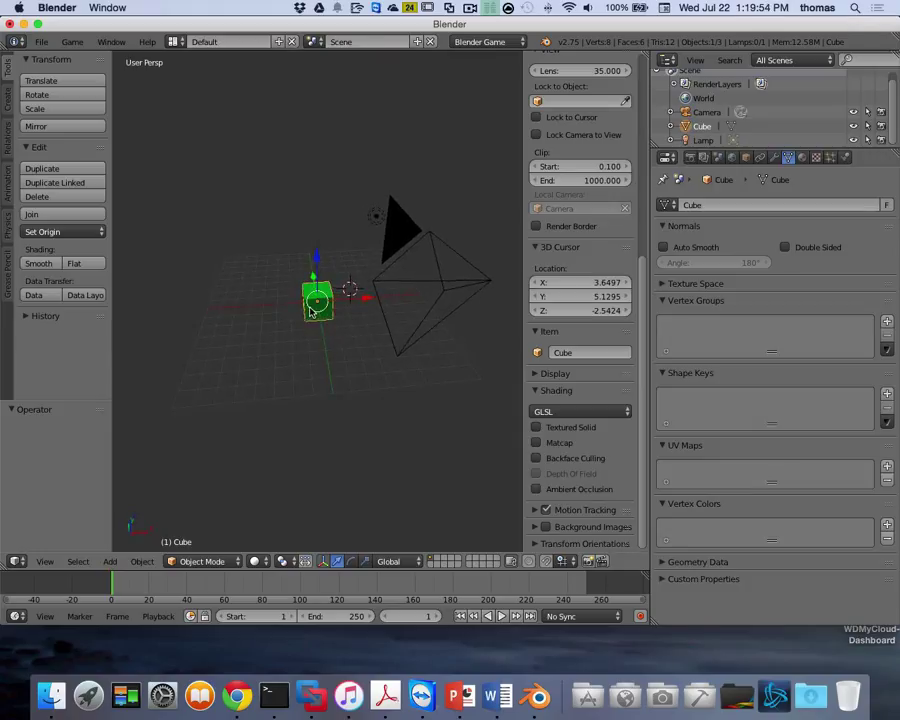
{"action": "key", "text": "KP_1"}
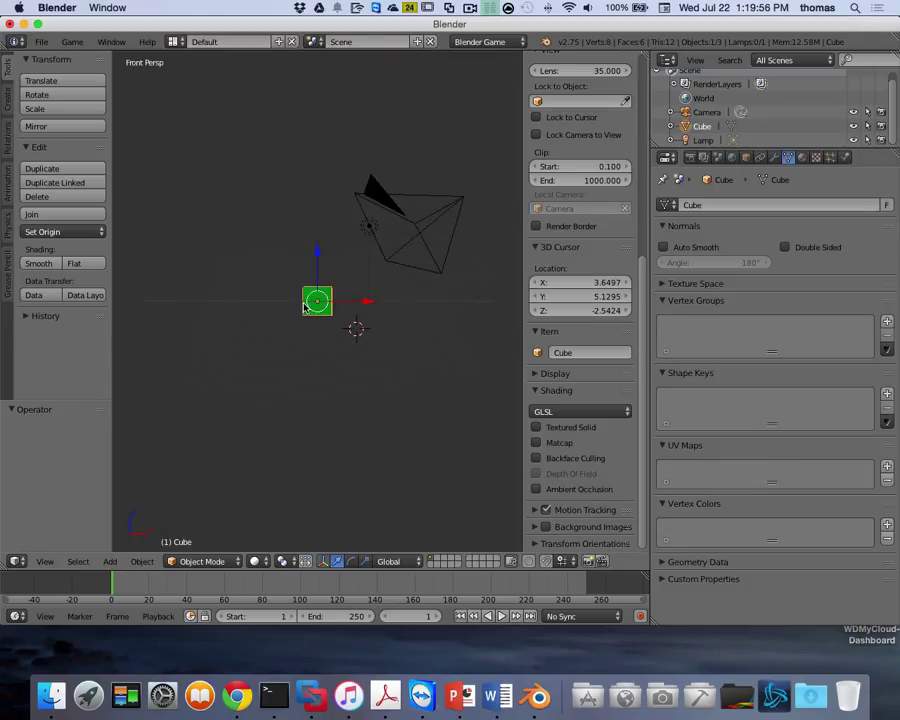
{"action": "scroll", "coordinate": [281, 298], "scroll_direction": "up", "scroll_amount": 2}
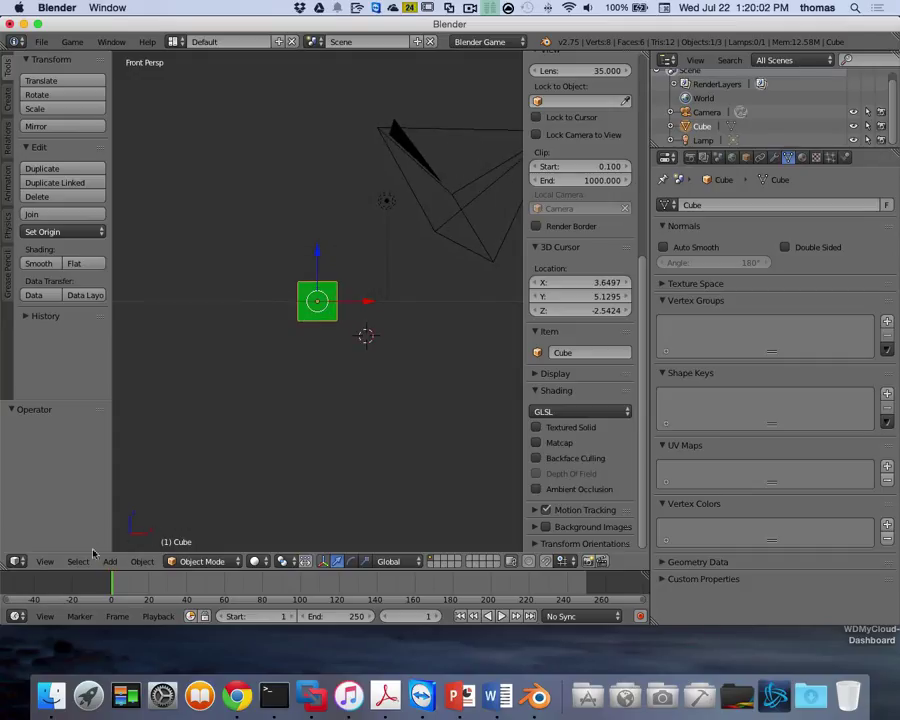
{"action": "left_click", "coordinate": [44, 562]}
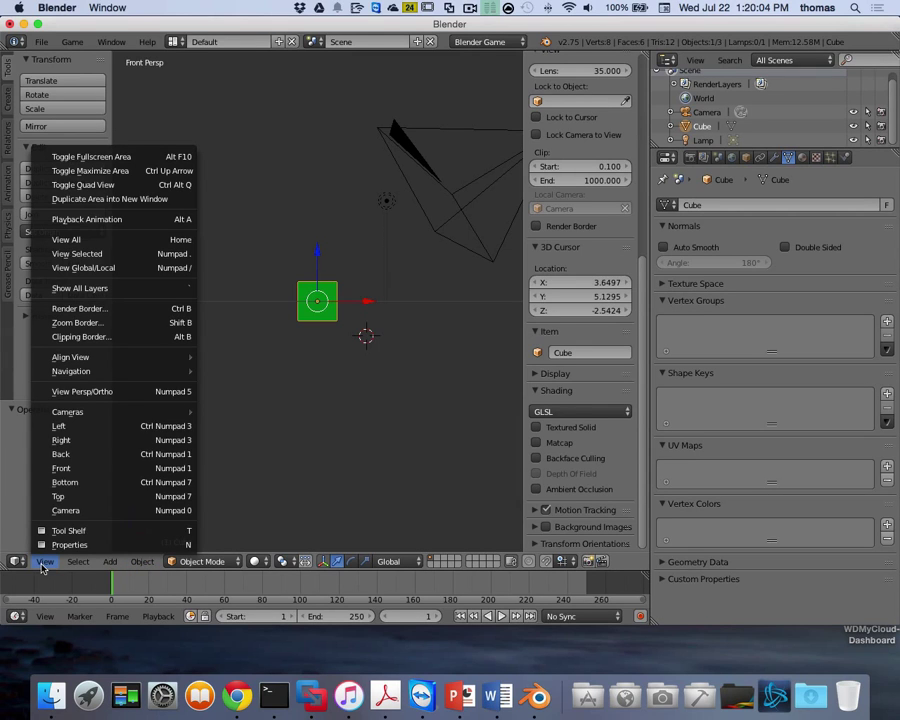
{"action": "mouse_move", "coordinate": [73, 359]}
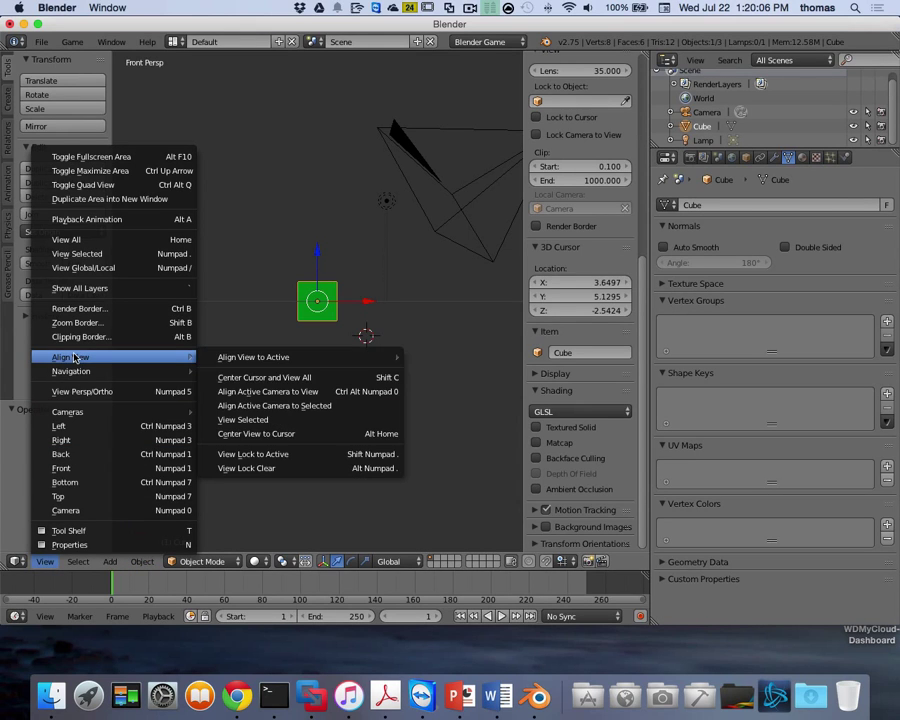
{"action": "left_click", "coordinate": [297, 394]}
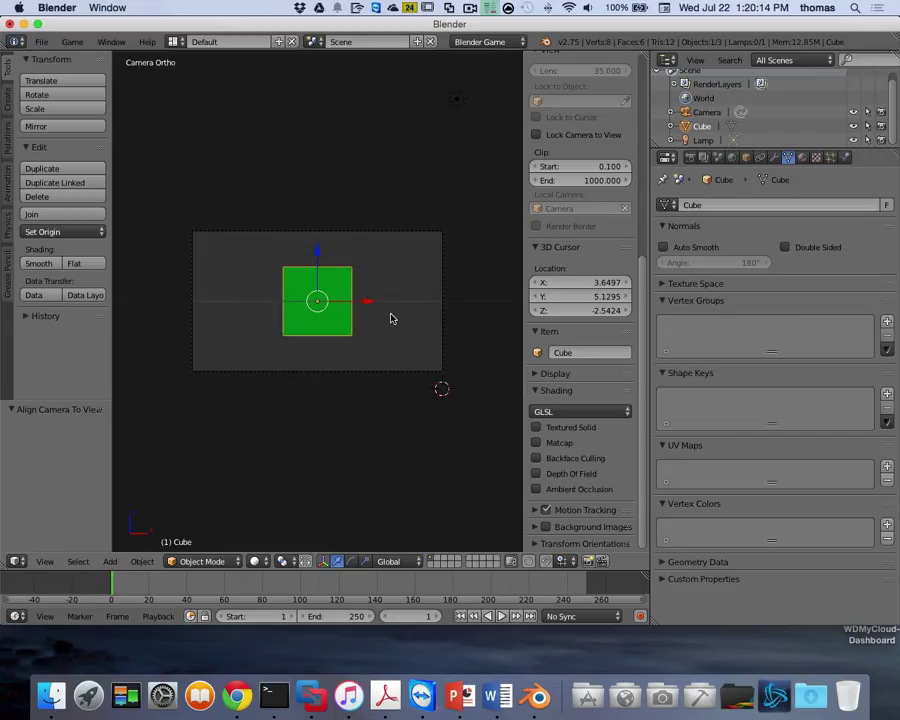
Step: Leave the camera view and move the camera about 4.8 units along the global X axis
{"action": "key", "text": "KP_0"}
{"action": "scroll", "coordinate": [392, 319], "scroll_direction": "down", "scroll_amount": 4}
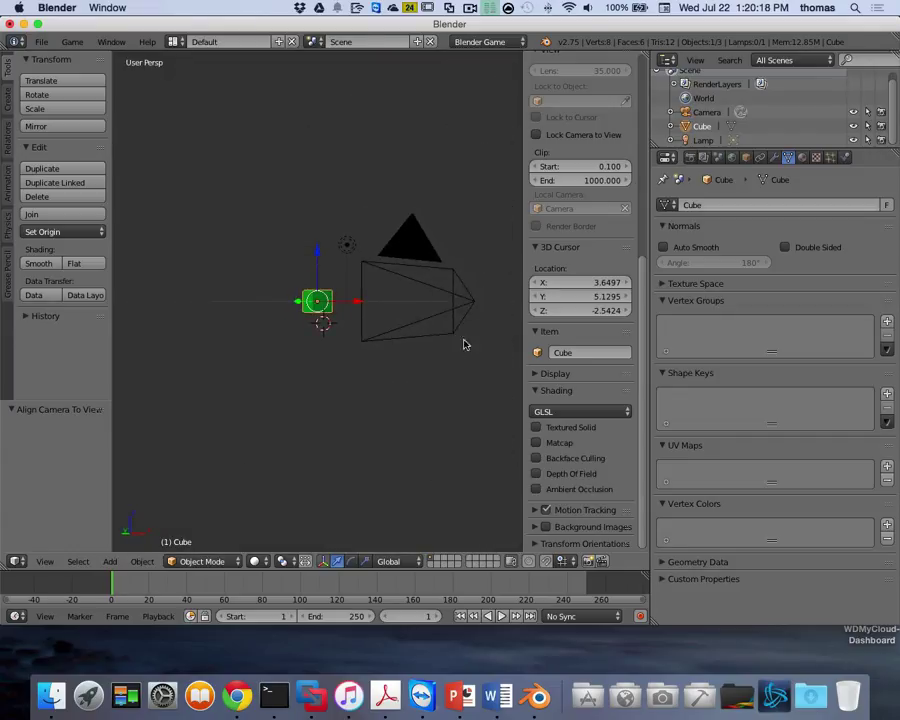
{"action": "scroll", "coordinate": [464, 336], "scroll_direction": "left", "scroll_amount": 5}
{"action": "scroll", "coordinate": [466, 318], "scroll_direction": "left", "scroll_amount": 2}
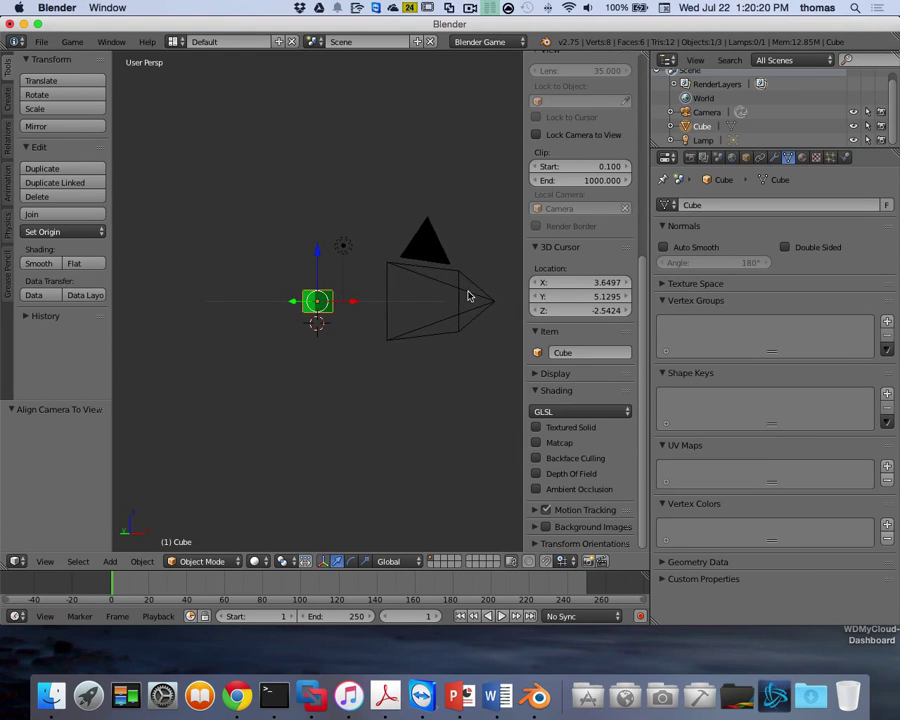
{"action": "right_click", "coordinate": [480, 298]}
{"action": "key", "text": "g"}
{"action": "key", "text": "x"}
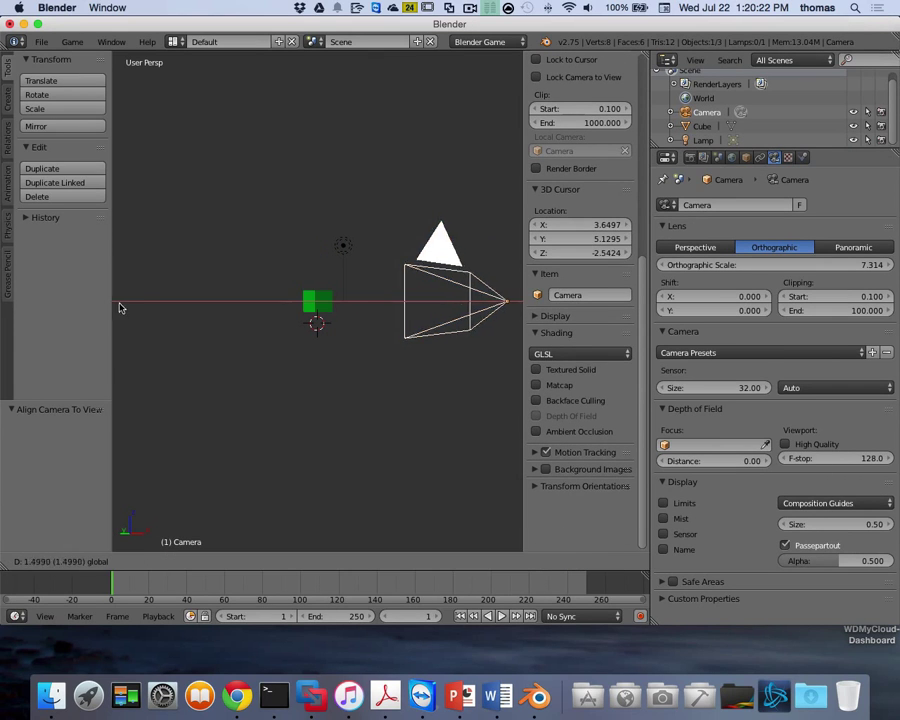
{"action": "left_click", "coordinate": [150, 305]}
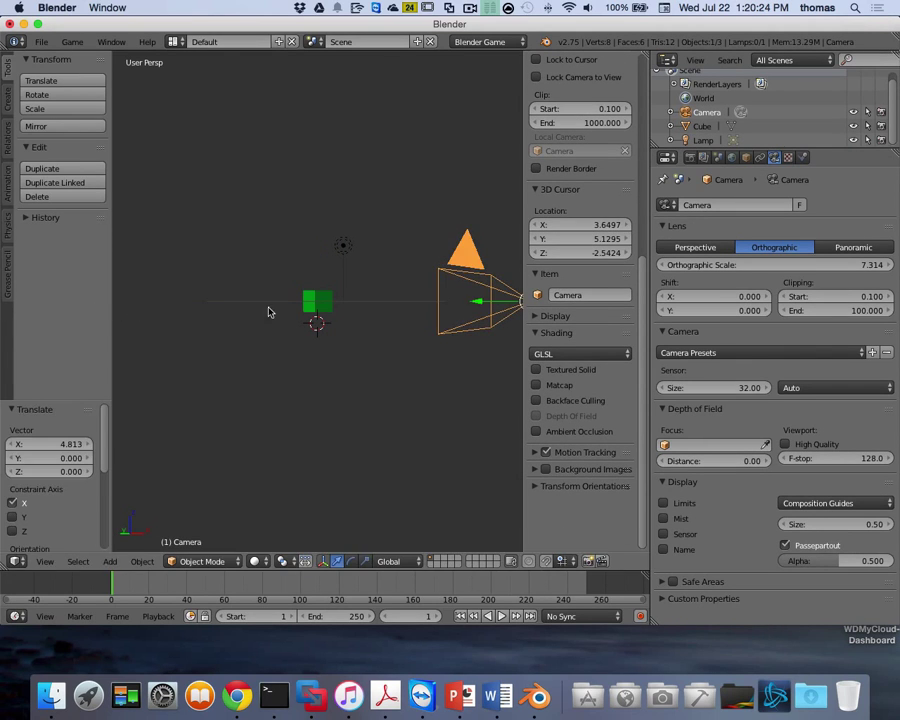
{"action": "scroll", "coordinate": [271, 309], "scroll_direction": "left", "scroll_amount": 4}
{"action": "scroll", "coordinate": [257, 309], "scroll_direction": "right", "scroll_amount": 5}
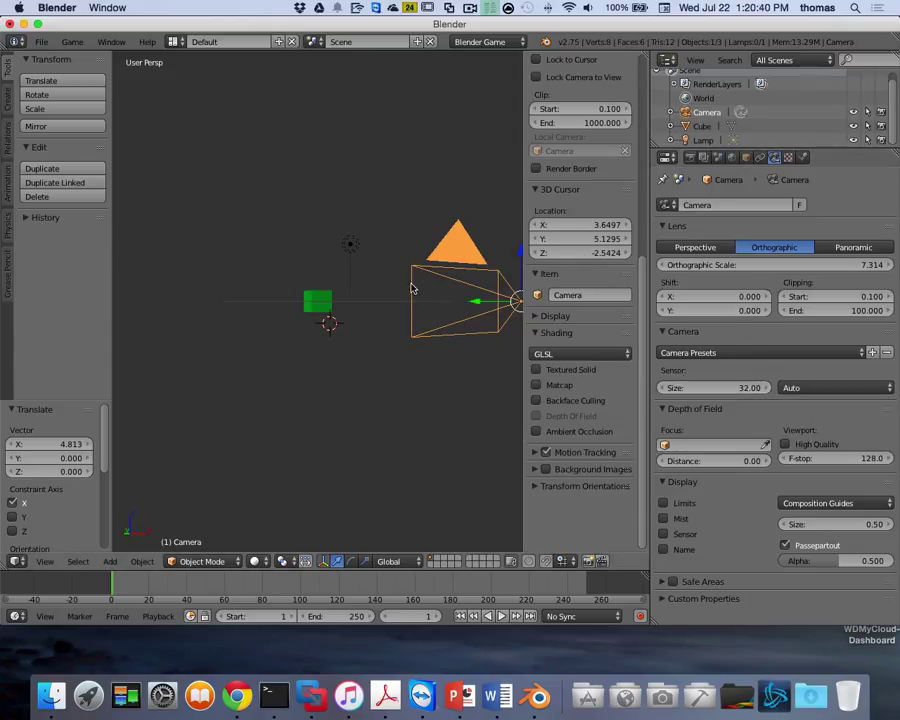
Step: Look through the camera, lock it to the view to centre the green cube in its frame, and unlock it again
{"action": "key", "text": "KP_0"}
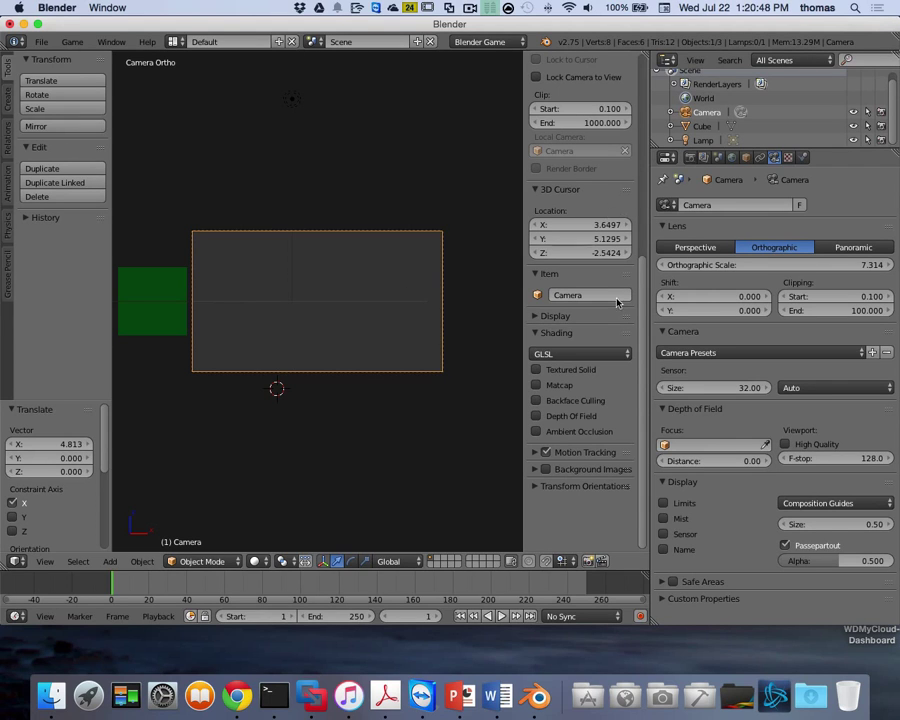
{"action": "scroll", "coordinate": [640, 280], "scroll_direction": "up", "scroll_amount": 5}
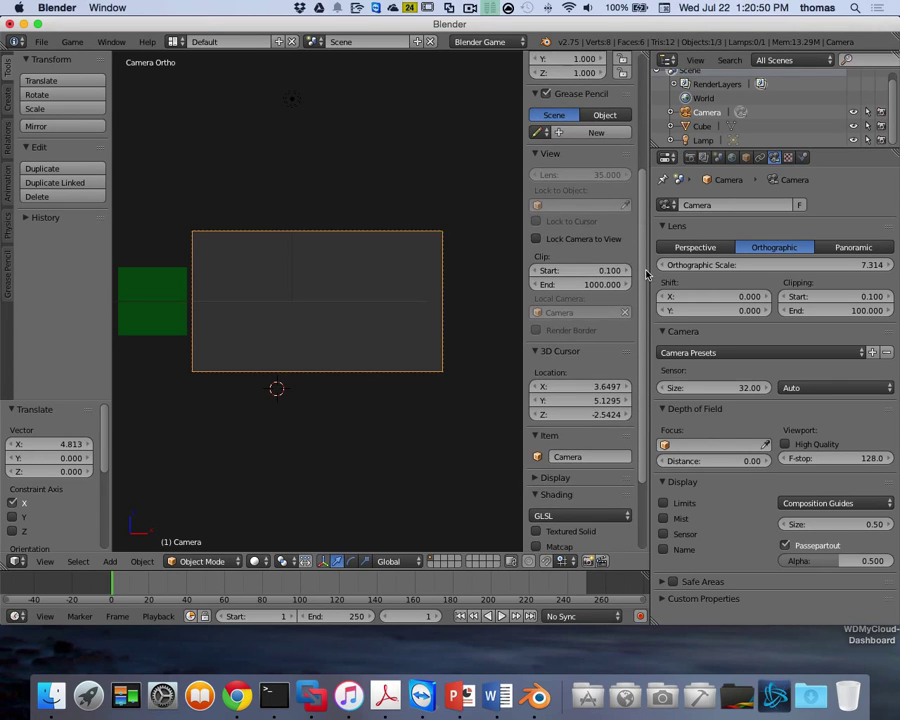
{"action": "left_click", "coordinate": [536, 238]}
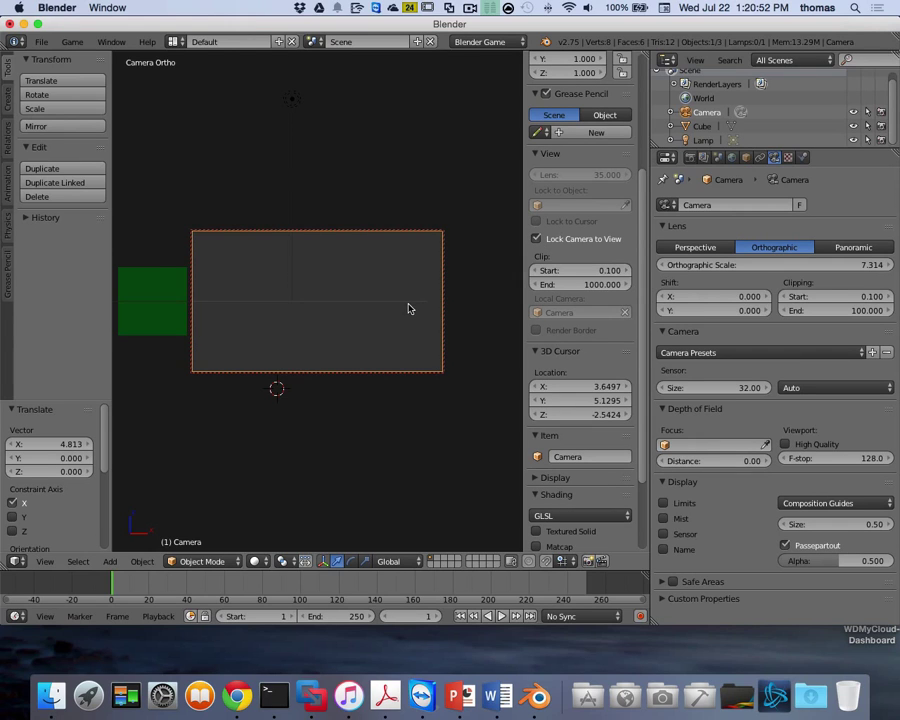
{"action": "scroll", "coordinate": [408, 308], "scroll_direction": "left", "scroll_amount": 10}
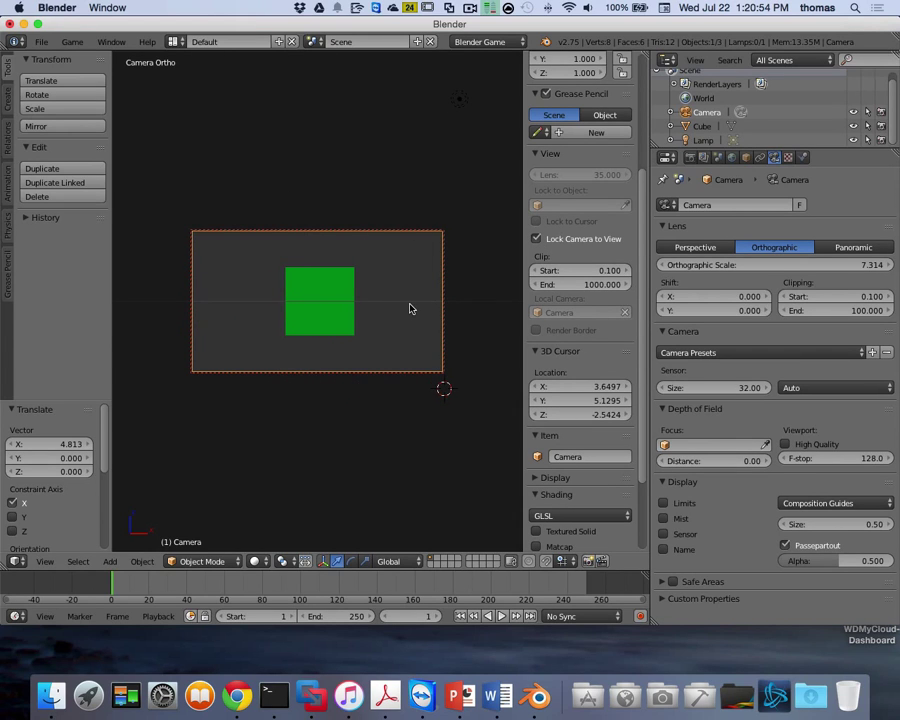
{"action": "scroll", "coordinate": [409, 310], "scroll_direction": "down", "scroll_amount": 3}
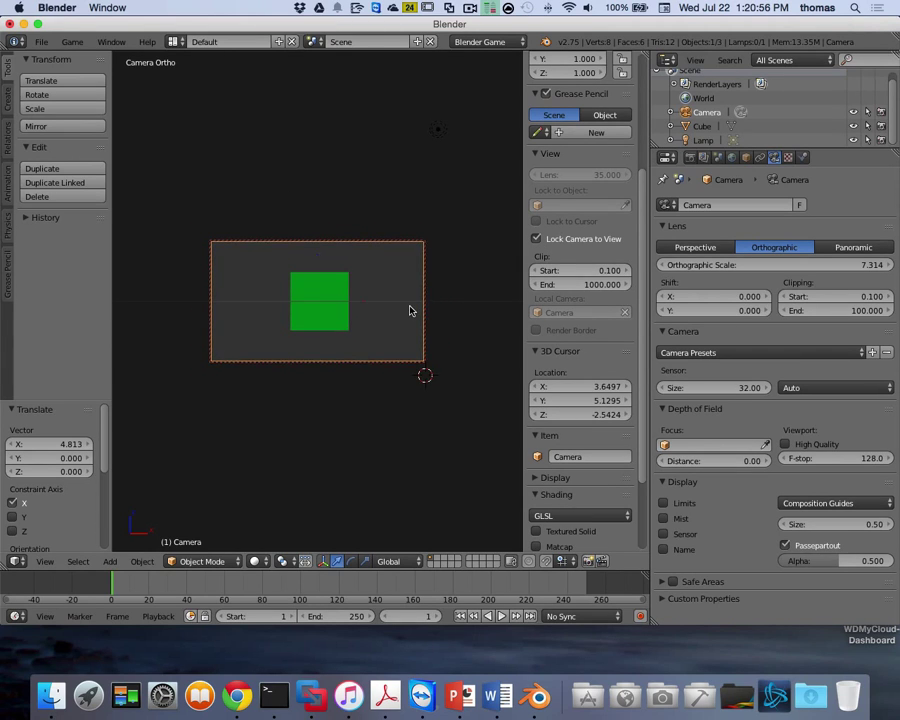
{"action": "scroll", "coordinate": [409, 310], "scroll_direction": "up", "scroll_amount": 2}
{"action": "scroll", "coordinate": [409, 310], "scroll_direction": "up", "scroll_amount": 3}
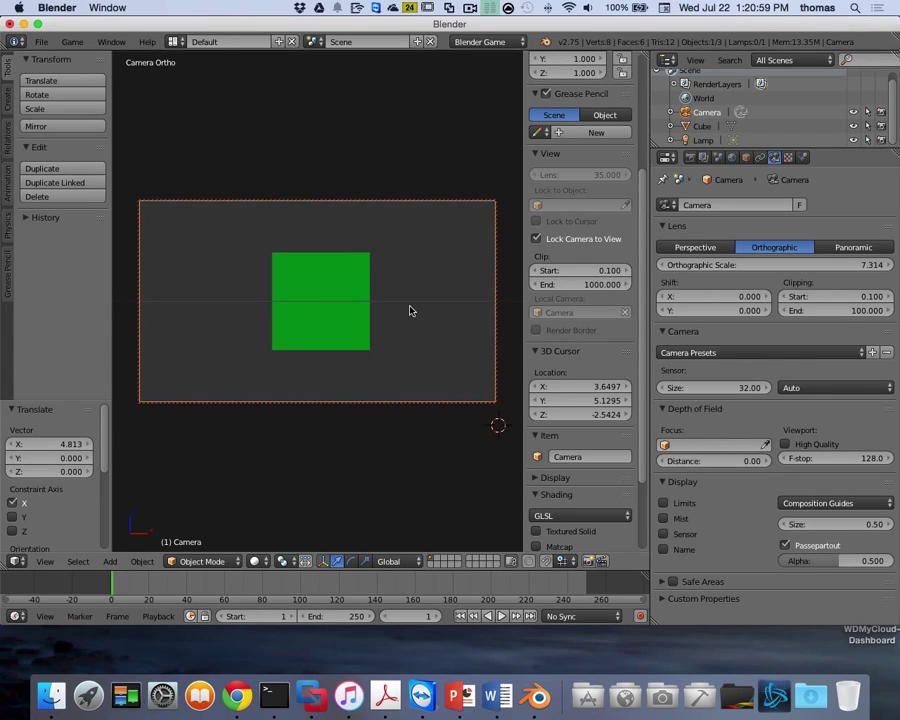
{"action": "scroll", "coordinate": [409, 310], "scroll_direction": "down", "scroll_amount": 3}
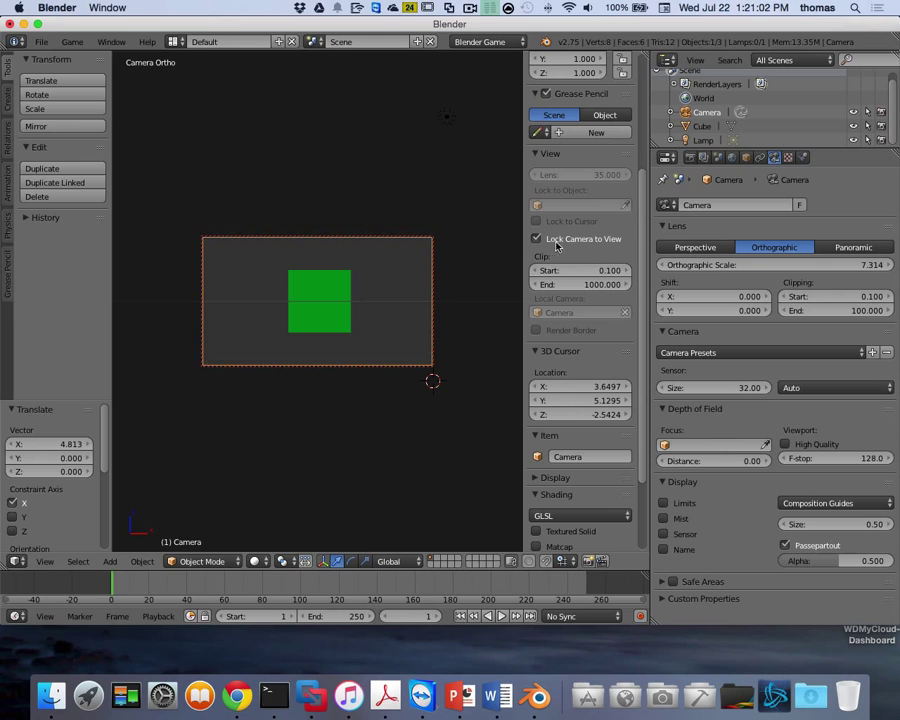
{"action": "left_click", "coordinate": [536, 239]}
Step: Leave the camera view, move the camera about -2.96 units along the global Y axis and look through it again
{"action": "key", "text": "KP_0"}
{"action": "scroll", "coordinate": [466, 348], "scroll_direction": "down", "scroll_amount": 2}
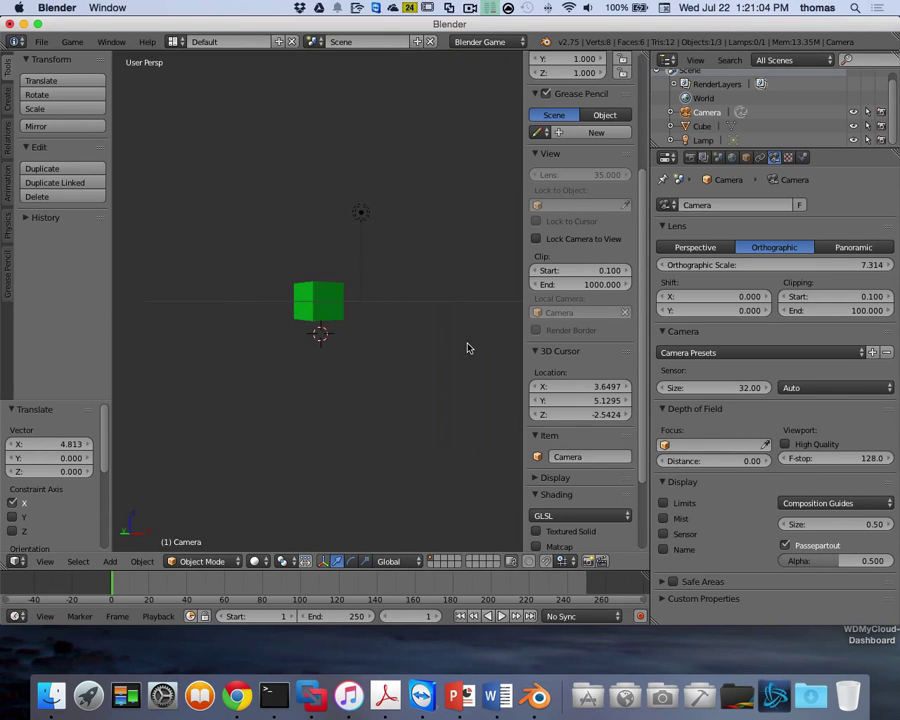
{"action": "scroll", "coordinate": [466, 347], "scroll_direction": "down", "scroll_amount": 2}
{"action": "scroll", "coordinate": [470, 345], "scroll_direction": "right", "scroll_amount": 5}
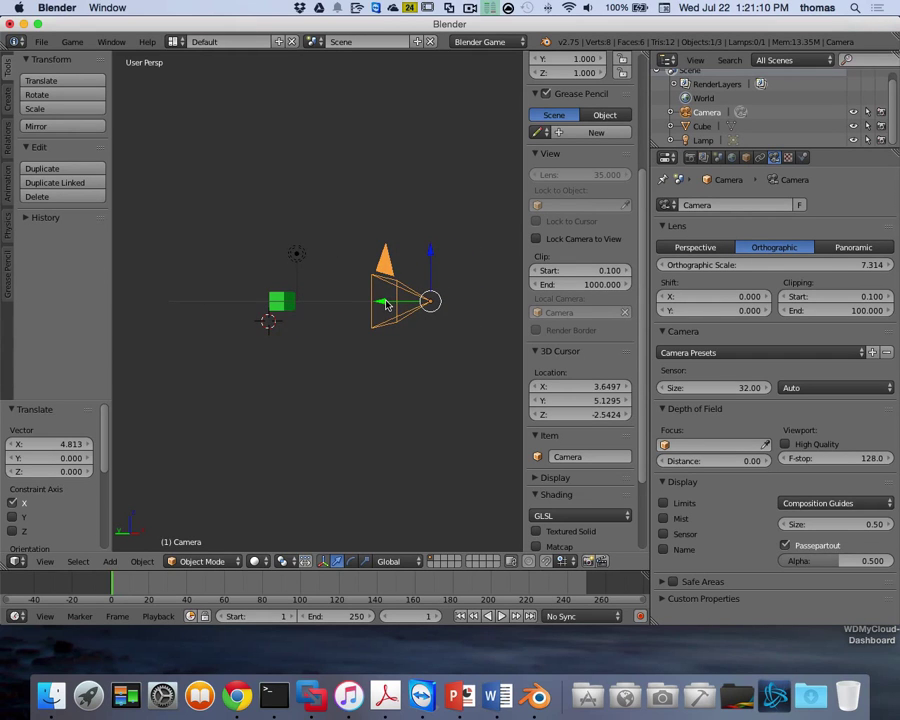
{"action": "key", "text": "g"}
{"action": "key", "text": "y"}
{"action": "left_click", "coordinate": [460, 305]}
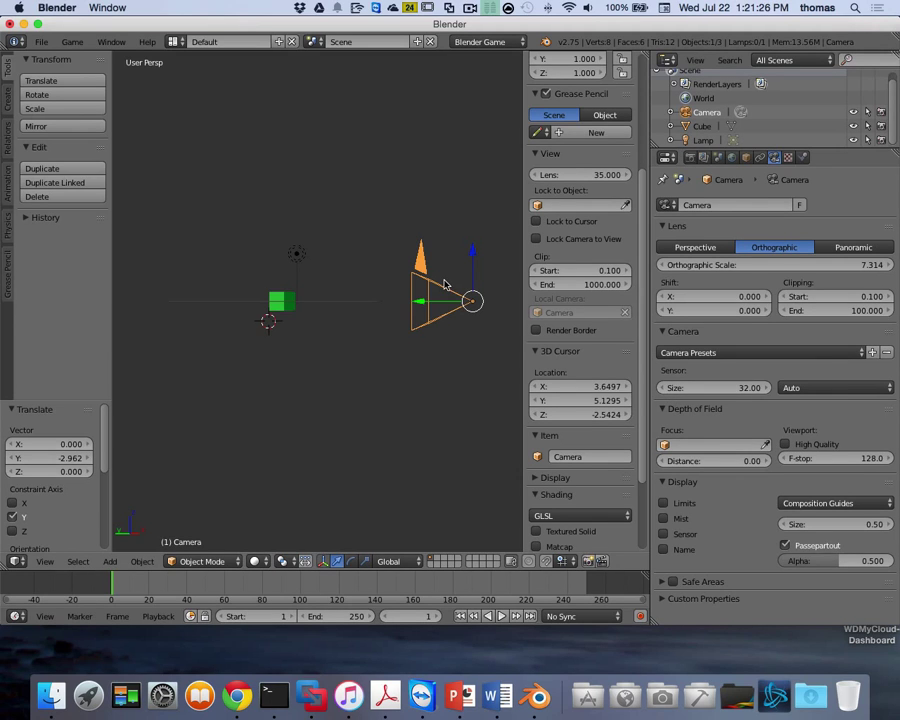
{"action": "key", "text": "KP_0"}
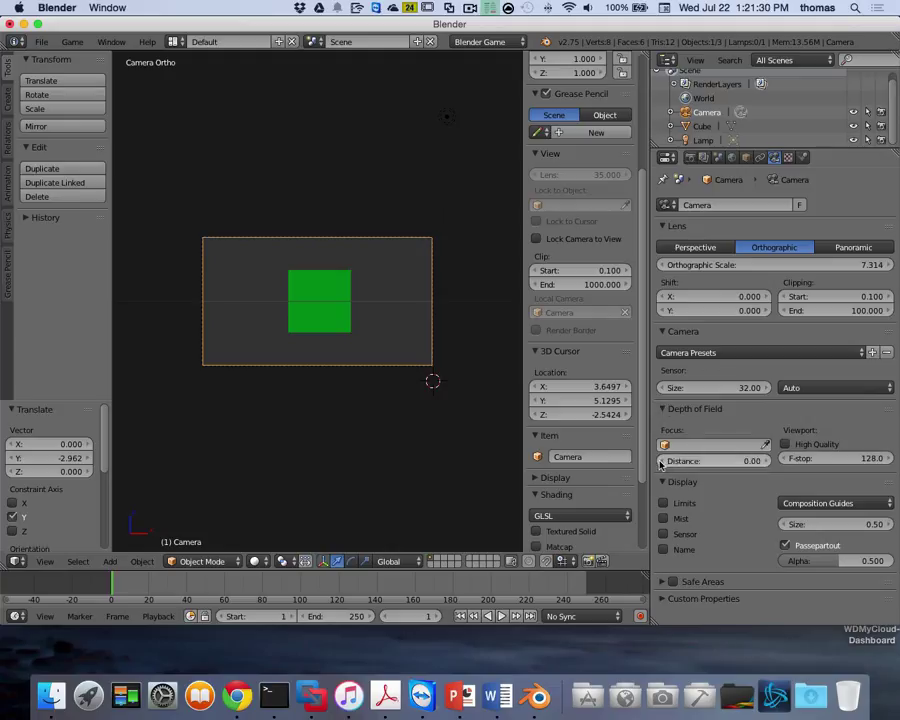
Step: Try larger and smaller sensor sizes on the camera and undo the changes
{"action": "left_click", "coordinate": [661, 388]}
{"action": "left_click_drag", "start_coordinate": [661, 389], "coordinate": [661, 391]}
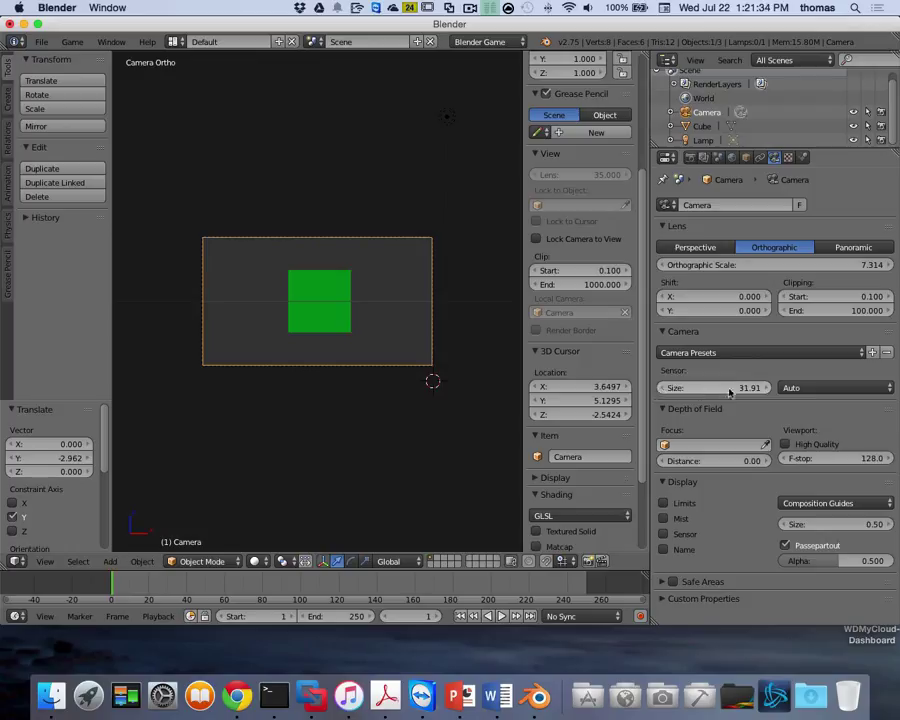
{"action": "left_click_drag", "start_coordinate": [727, 392], "coordinate": [718, 392]}
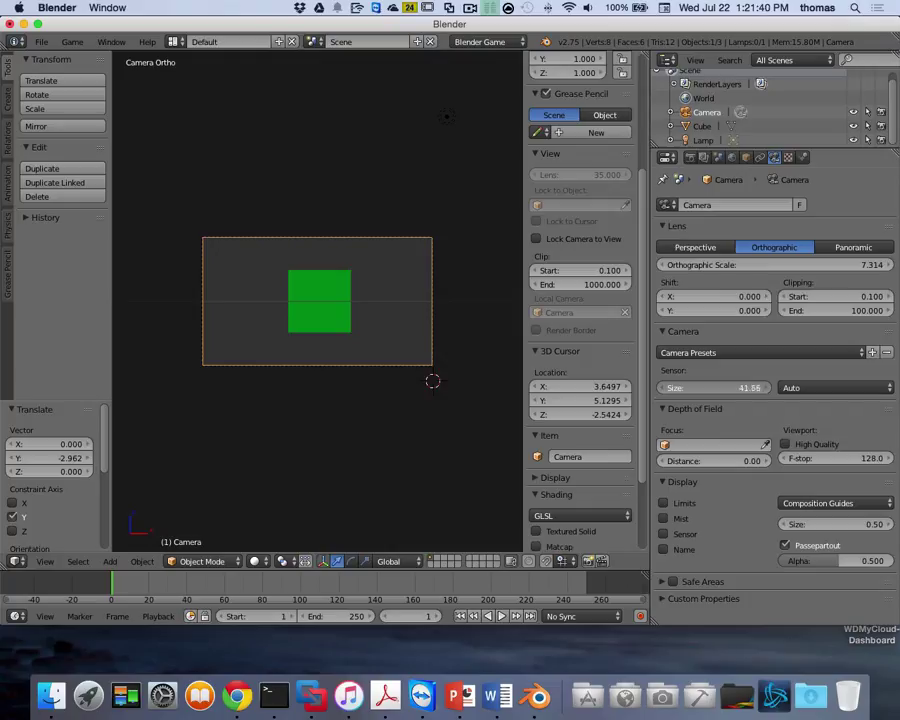
{"action": "left_click_drag", "start_coordinate": [718, 392], "coordinate": [724, 392]}
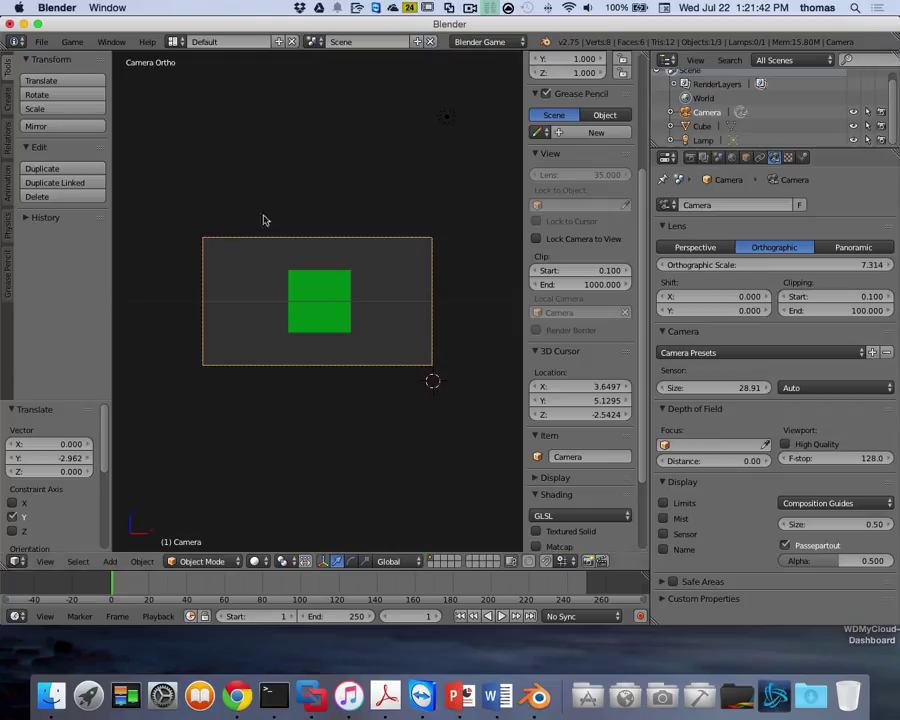
{"action": "key", "text": "ctrl+z"}
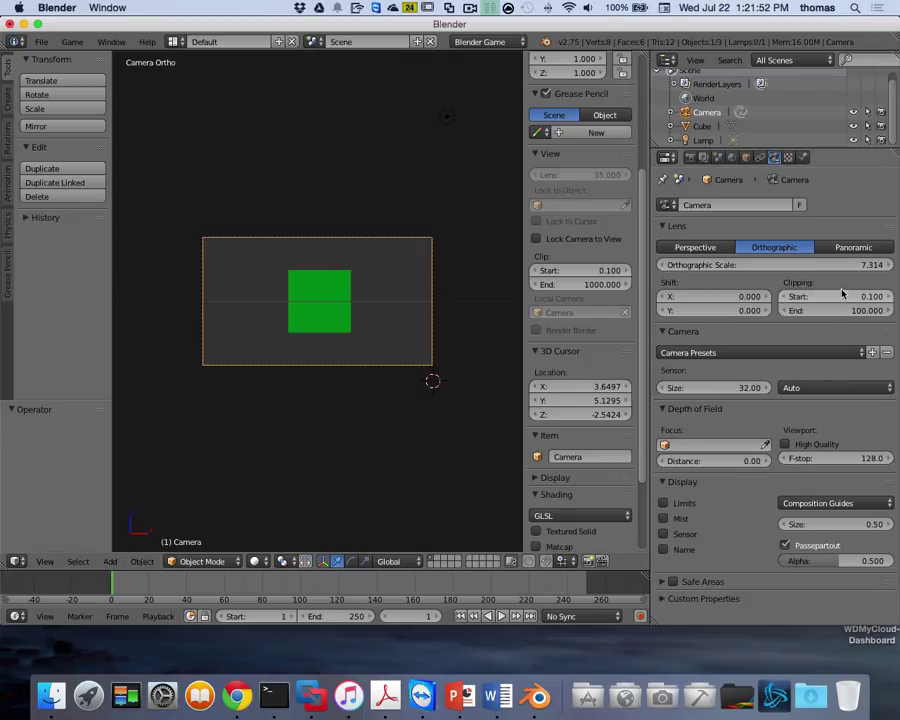
Step: Set the camera's orthographic scale to 10.214 and check the camera from outside before returning to its view
{"action": "mouse_move", "coordinate": [877, 270]}
{"action": "left_mouse_down"}
{"action": "mouse_move", "coordinate": [855, 270]}
{"action": "mouse_move", "coordinate": [899, 264]}
{"action": "mouse_move", "coordinate": [770, 264]}
{"action": "mouse_move", "coordinate": [872, 265]}
{"action": "left_mouse_up"}
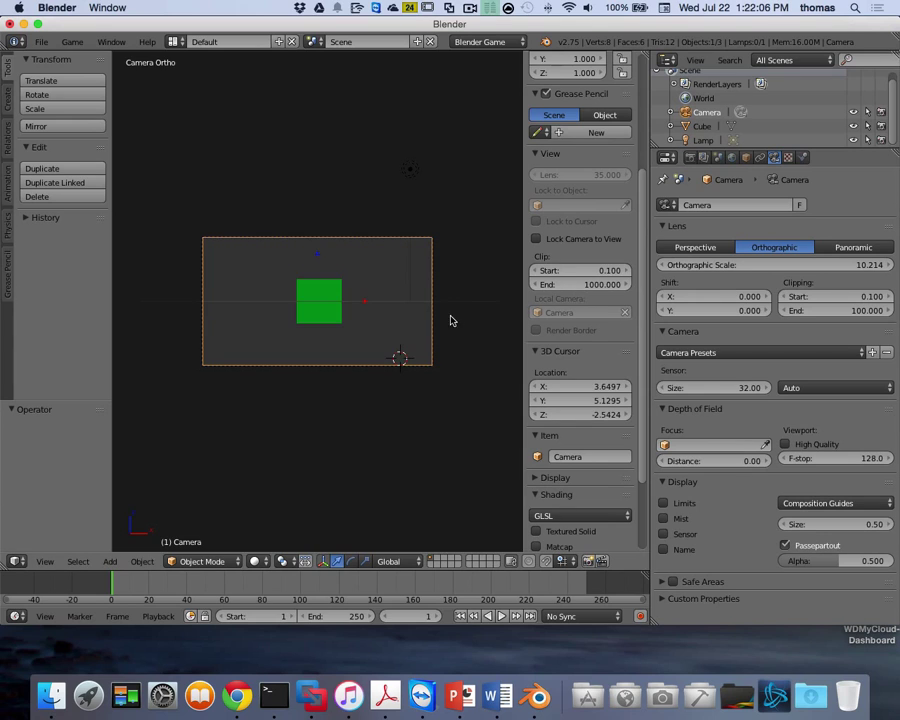
{"action": "key", "text": "KP_0"}
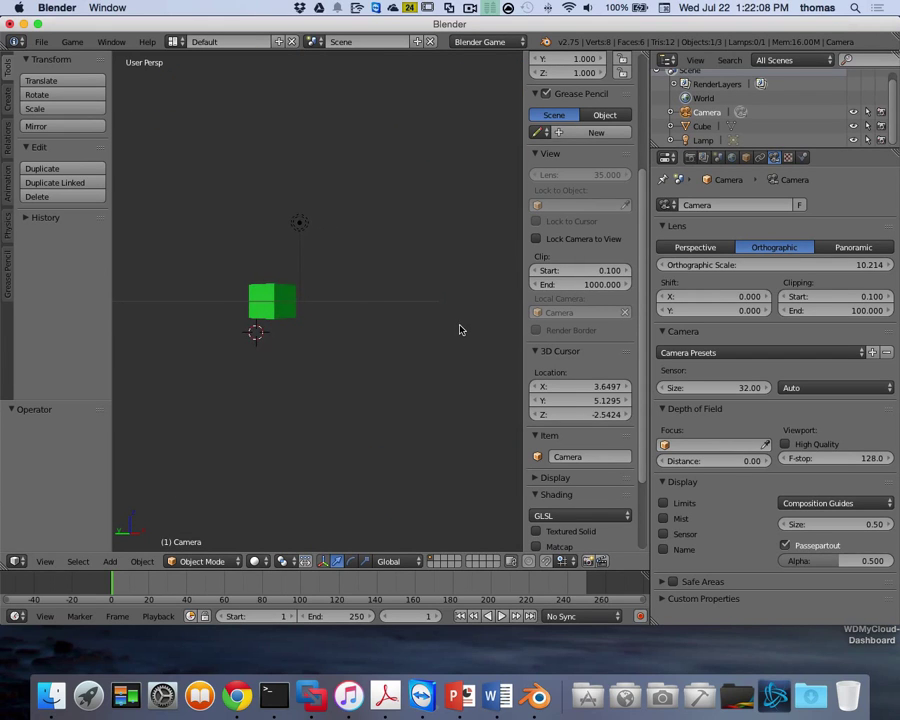
{"action": "scroll", "coordinate": [460, 330], "scroll_direction": "down", "scroll_amount": 5}
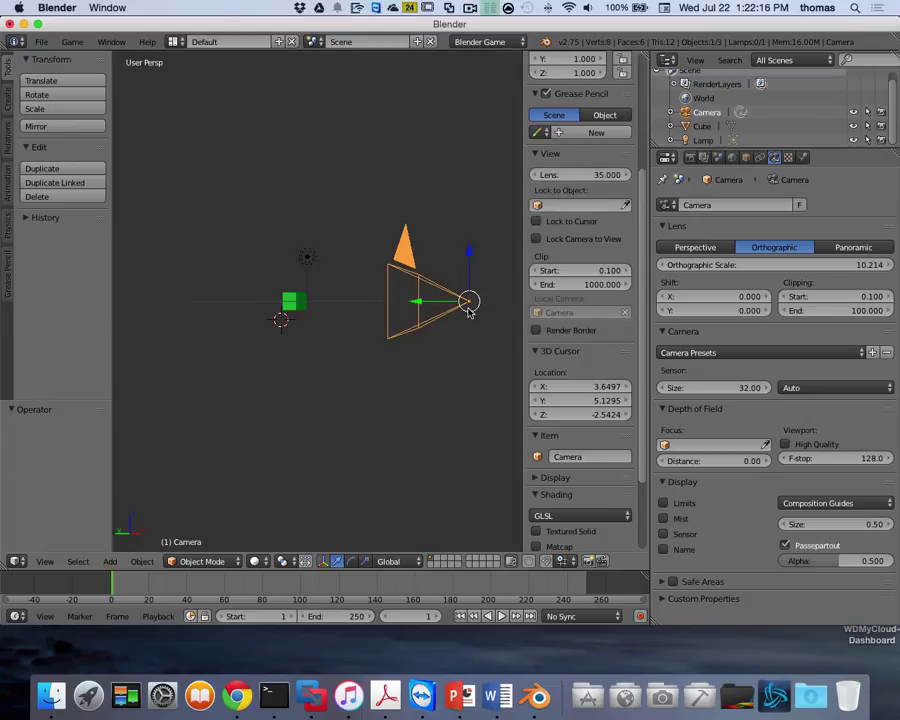
{"action": "key", "text": "KP_0"}
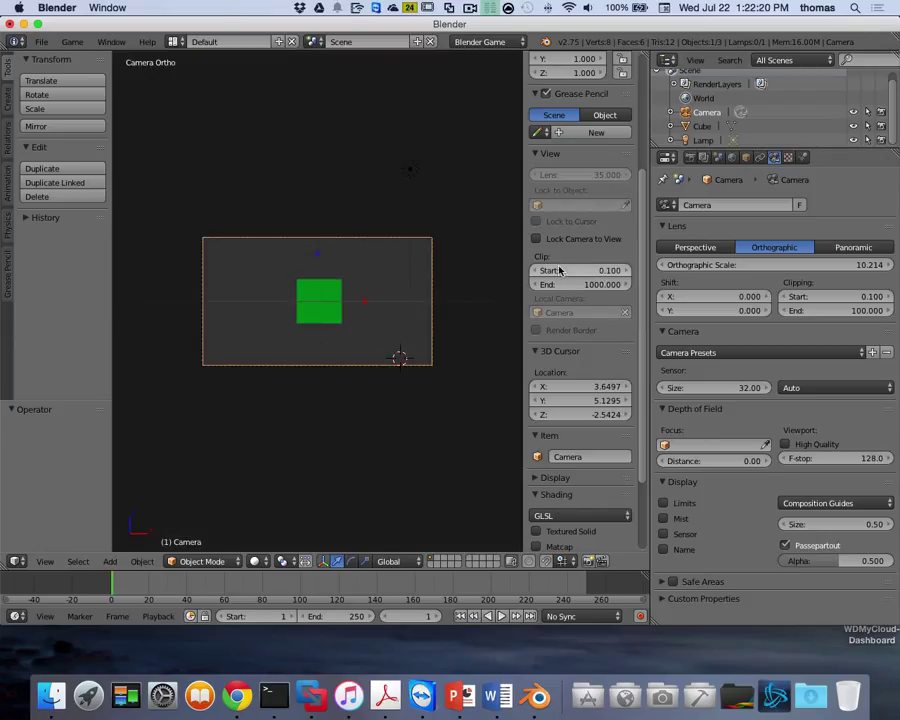
Step: Enlarge the camera frame in the 3D view and hide the view's properties sidebar
{"action": "scroll", "coordinate": [372, 330], "scroll_direction": "down", "scroll_amount": 1}
{"action": "scroll", "coordinate": [372, 330], "scroll_direction": "up", "scroll_amount": 3}
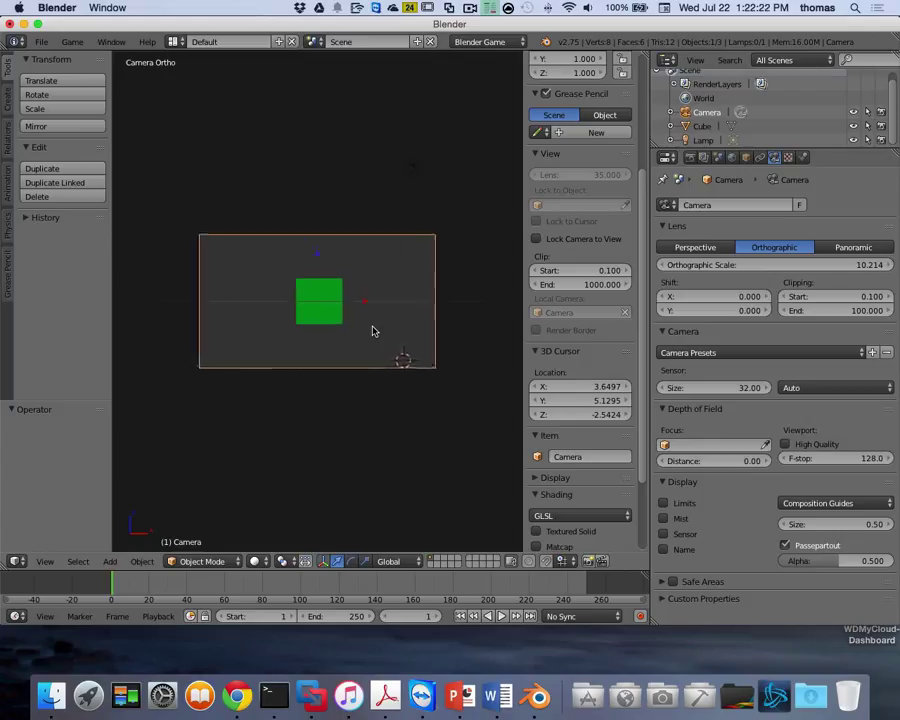
{"action": "scroll", "coordinate": [372, 331], "scroll_direction": "up", "scroll_amount": 2}
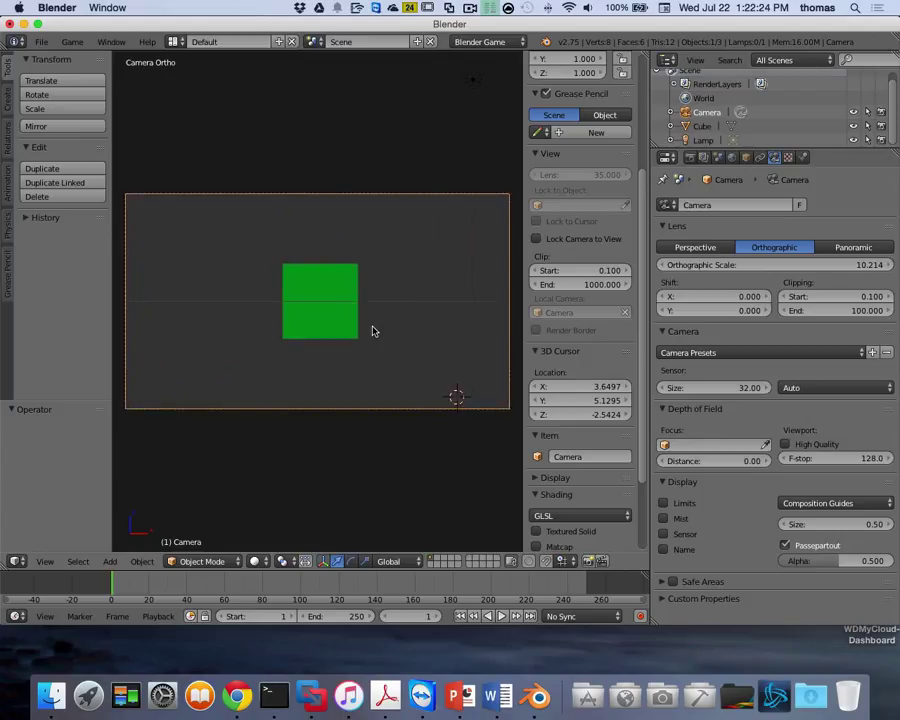
{"action": "key", "text": "n"}
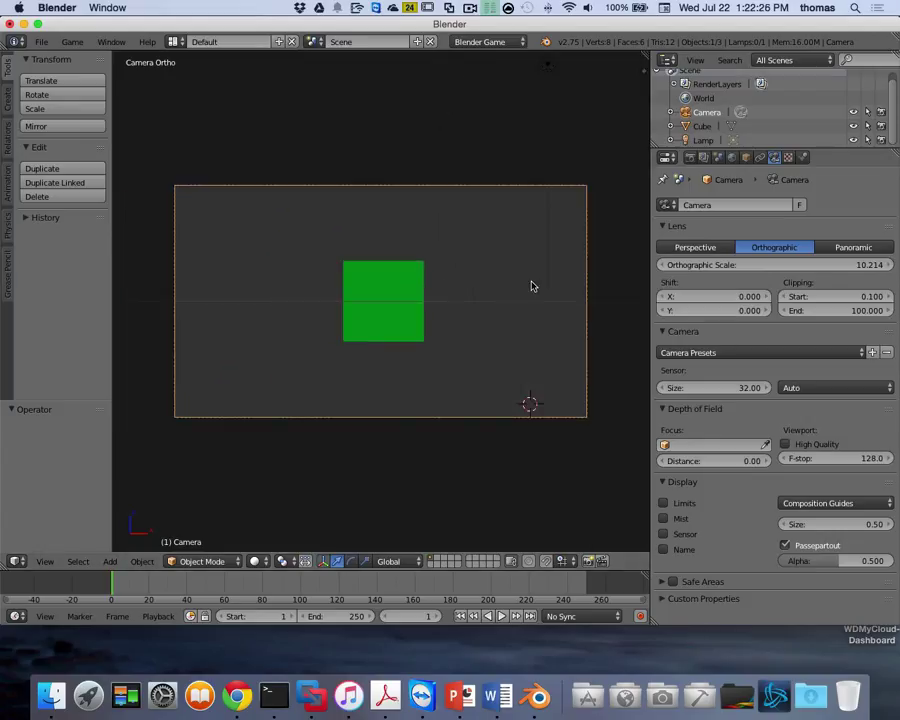
{"action": "scroll", "coordinate": [515, 334], "scroll_direction": "up", "scroll_amount": 1}
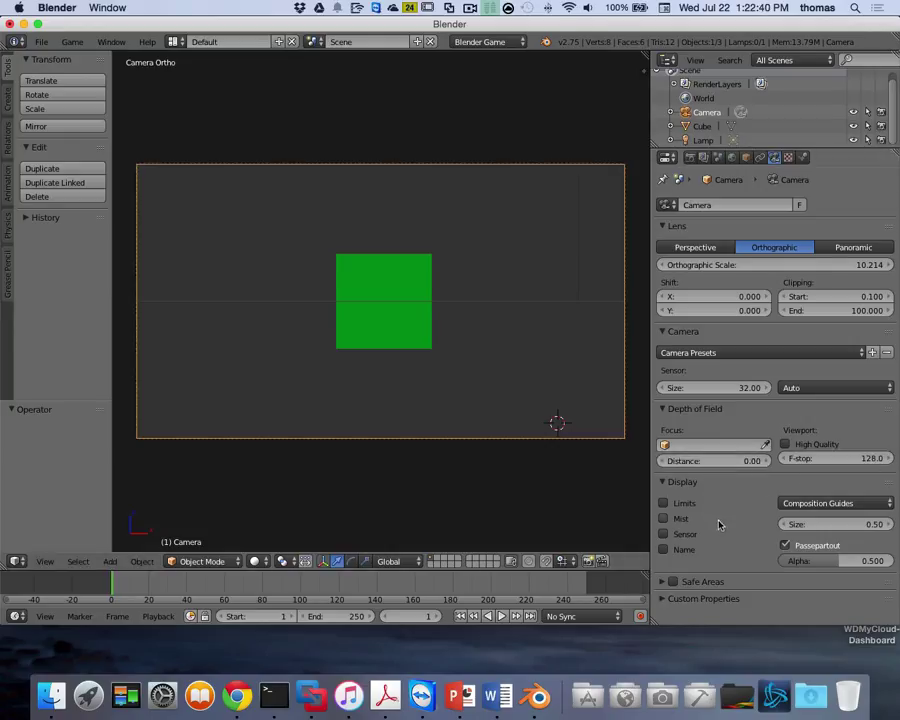
Step: Compare the Perspective lens with Orthographic, keep Orthographic and set the camera's orthographic scale to 16.614
{"action": "left_click", "coordinate": [697, 249]}
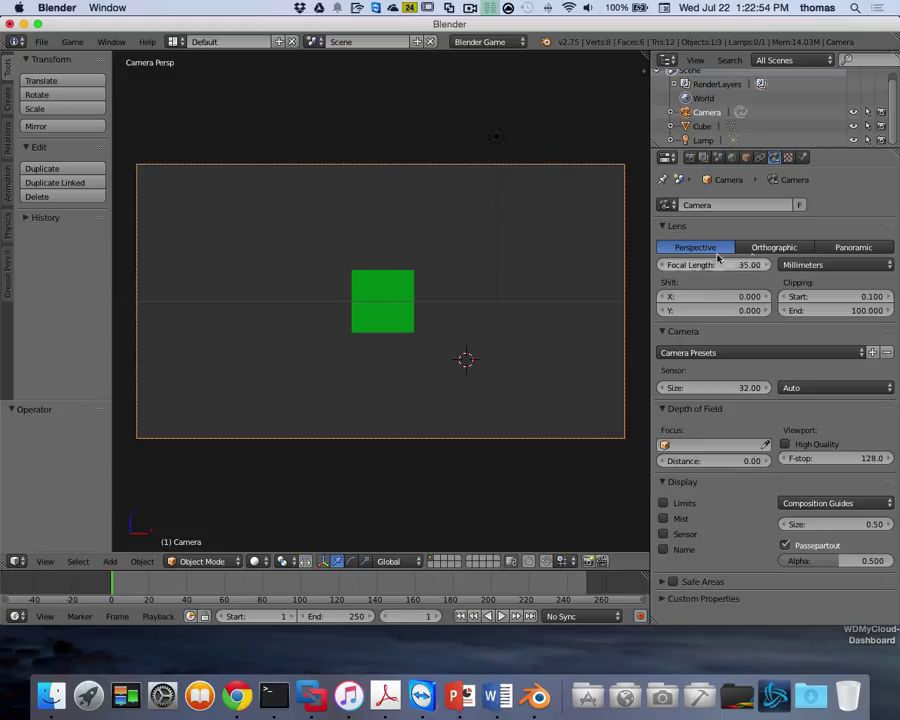
{"action": "left_click", "coordinate": [783, 249]}
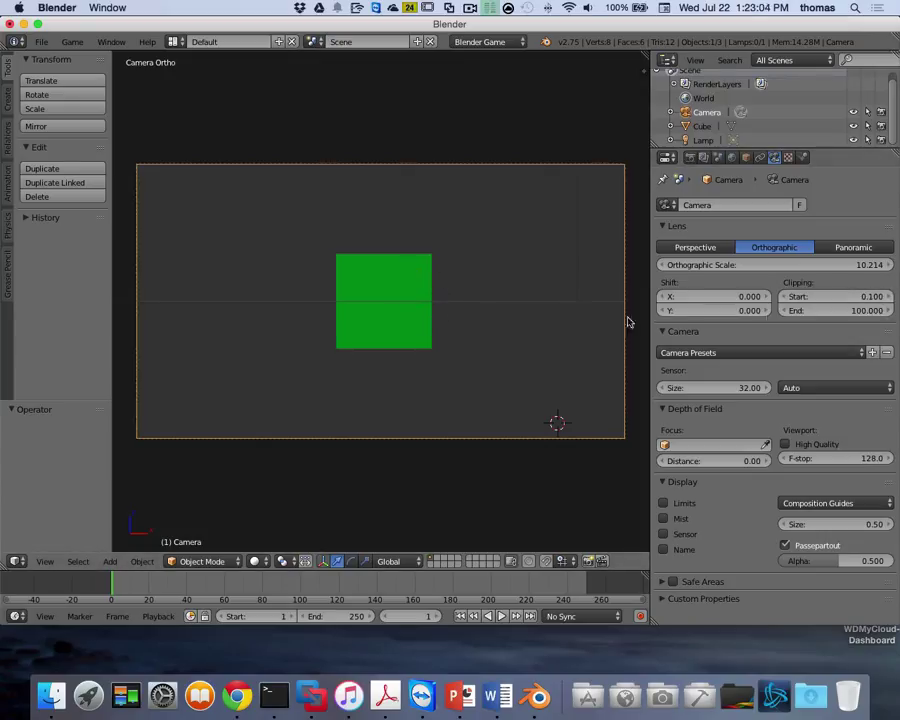
{"action": "scroll", "coordinate": [760, 265], "scroll_direction": "down", "scroll_amount": 2, "text": "ctrl"}
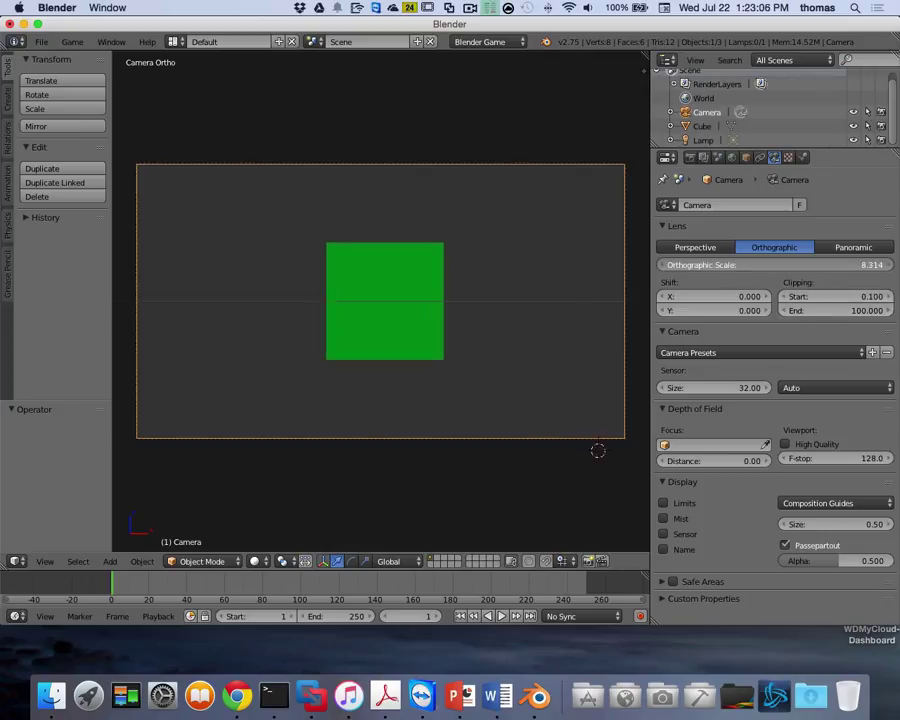
{"action": "scroll", "coordinate": [760, 265], "scroll_direction": "up", "scroll_amount": 5, "text": "ctrl"}
{"action": "left_click_drag", "start_coordinate": [760, 265], "coordinate": [800, 265]}
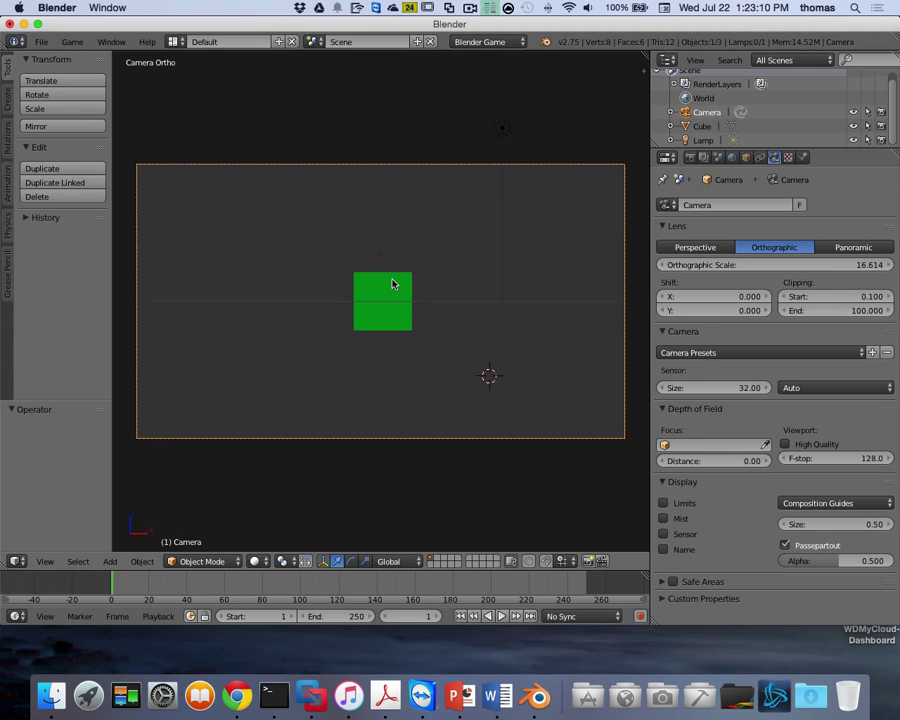
Step: Move the camera about -17 units along the global Y axis from outside its view and look through it again
{"action": "scroll", "coordinate": [532, 342], "scroll_direction": "right", "scroll_amount": 10}
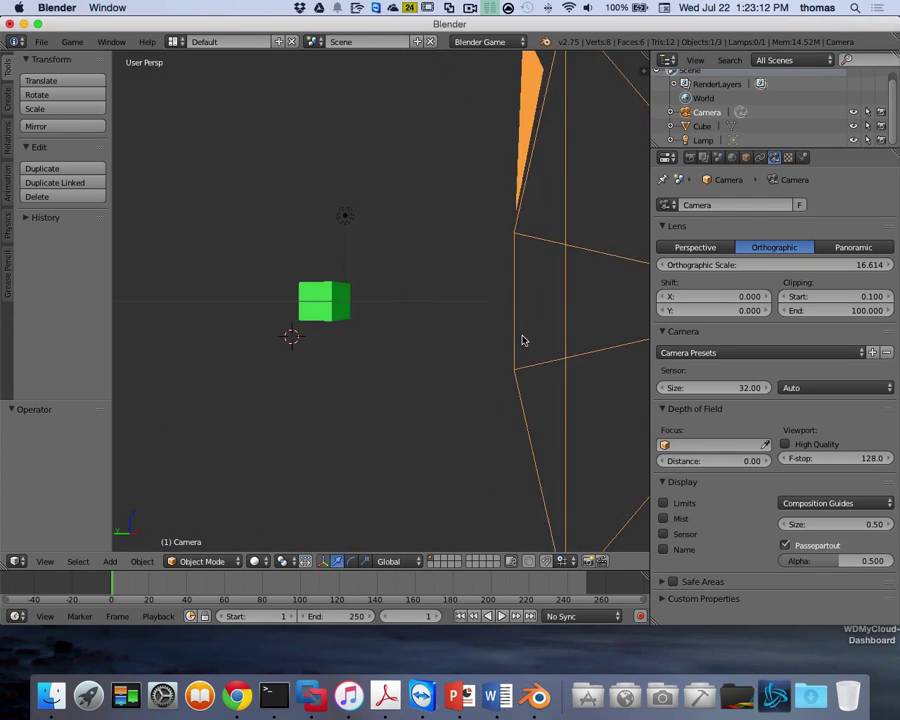
{"action": "scroll", "coordinate": [420, 342], "scroll_direction": "down", "scroll_amount": 3}
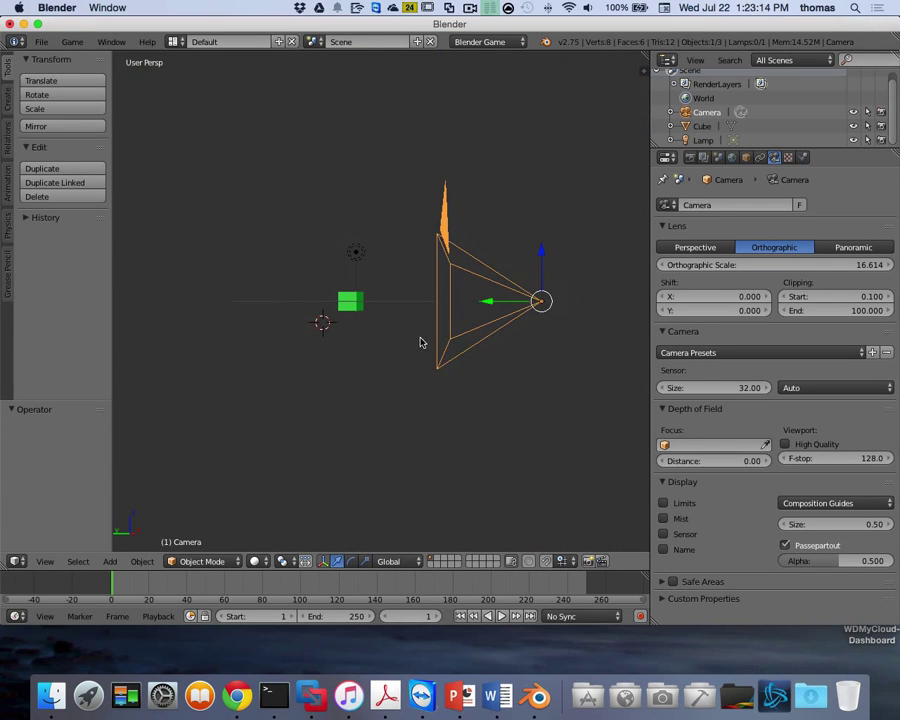
{"action": "key", "text": "g"}
{"action": "key", "text": "y"}
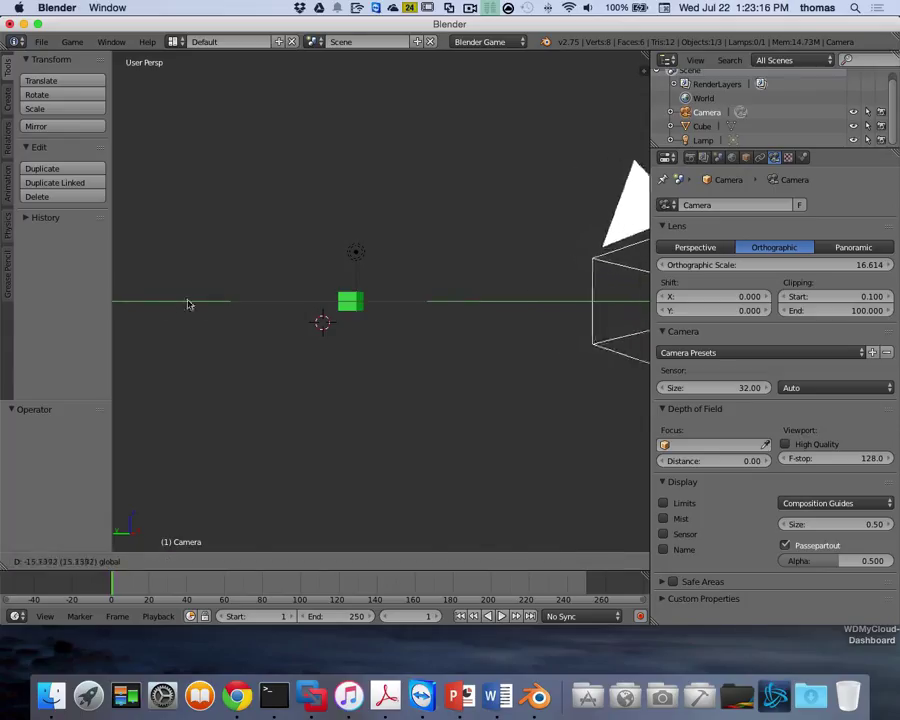
{"action": "left_click", "coordinate": [213, 304]}
{"action": "scroll", "coordinate": [410, 316], "scroll_direction": "left", "scroll_amount": 5}
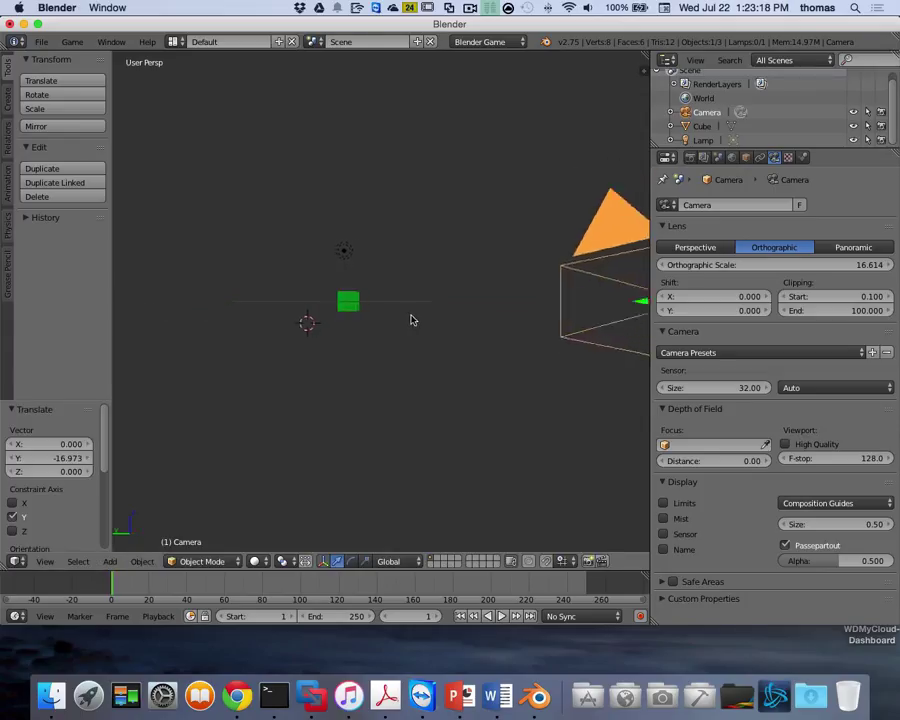
{"action": "scroll", "coordinate": [415, 319], "scroll_direction": "left", "scroll_amount": 3}
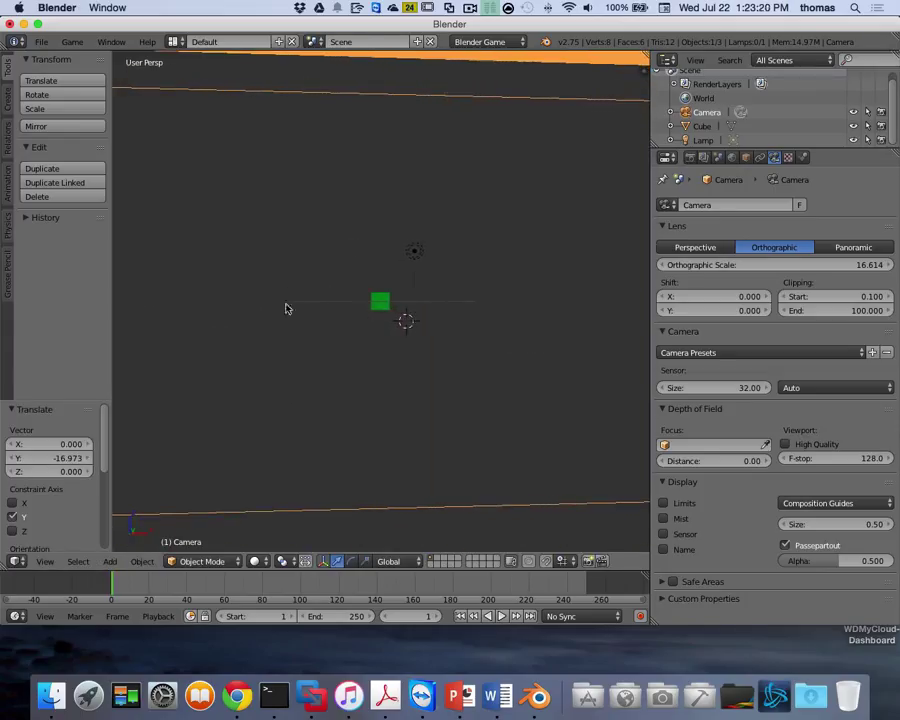
{"action": "key", "text": "KP_0"}
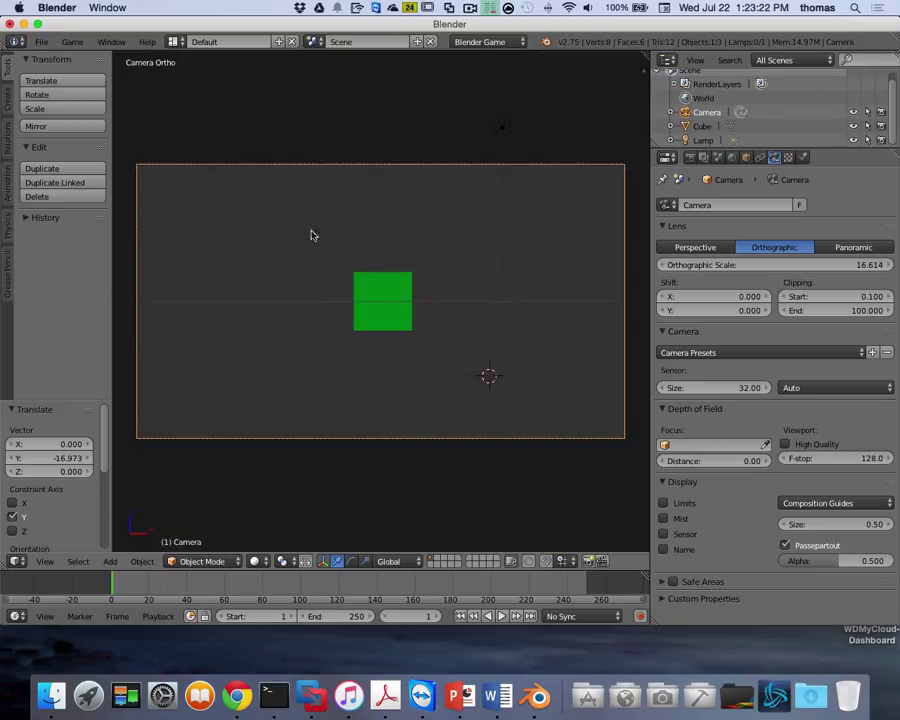
Step: Hide the camera object in the viewport and leave the camera view
{"action": "left_click", "coordinate": [854, 115]}
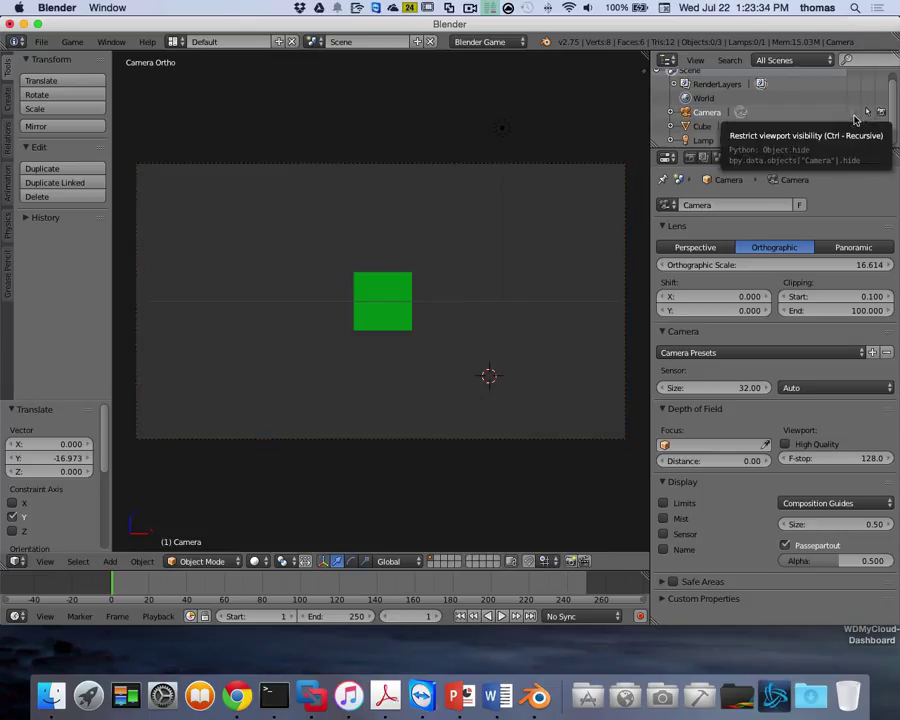
{"action": "key", "text": "KP_0"}
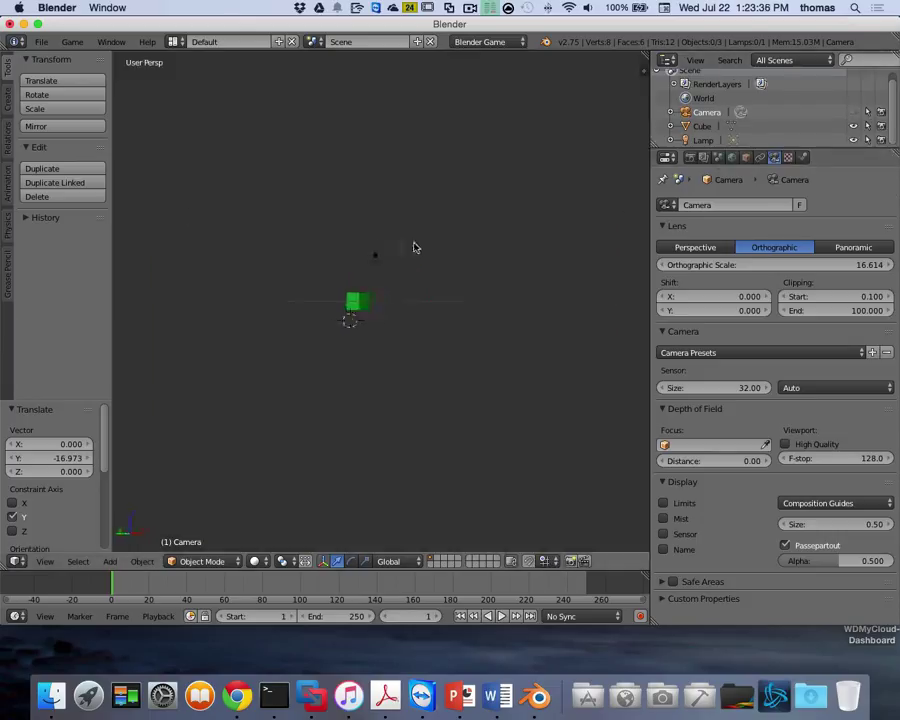
Step: Snap the 3D cursor to the scene center in camera view and move the green cube about -3.02 units along Z
{"action": "middle_click_drag", "start_coordinate": [415, 247], "coordinate": [482, 235]}
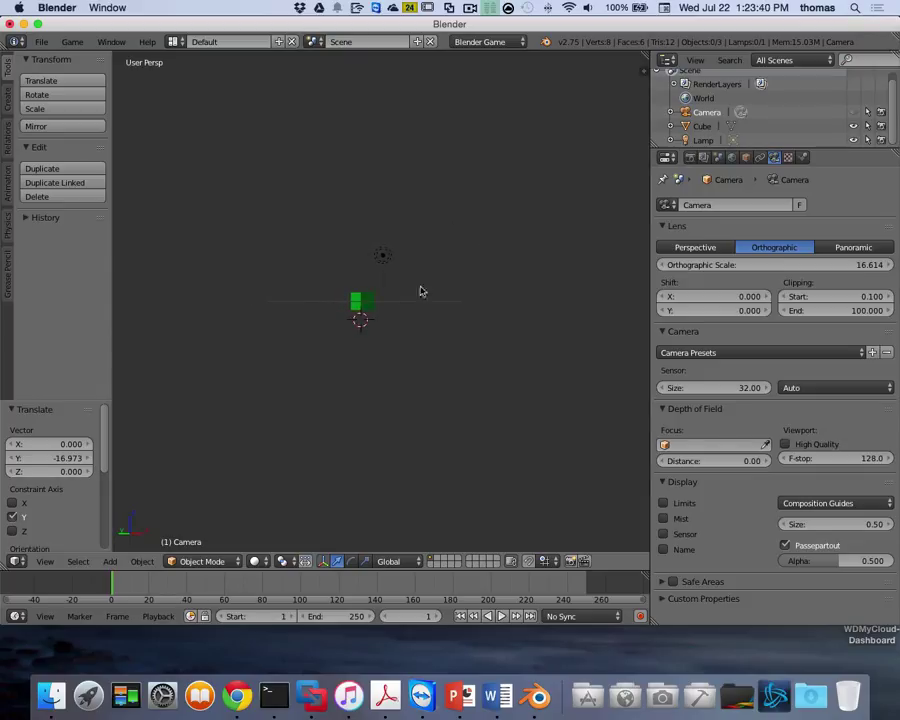
{"action": "key", "text": "KP_0"}
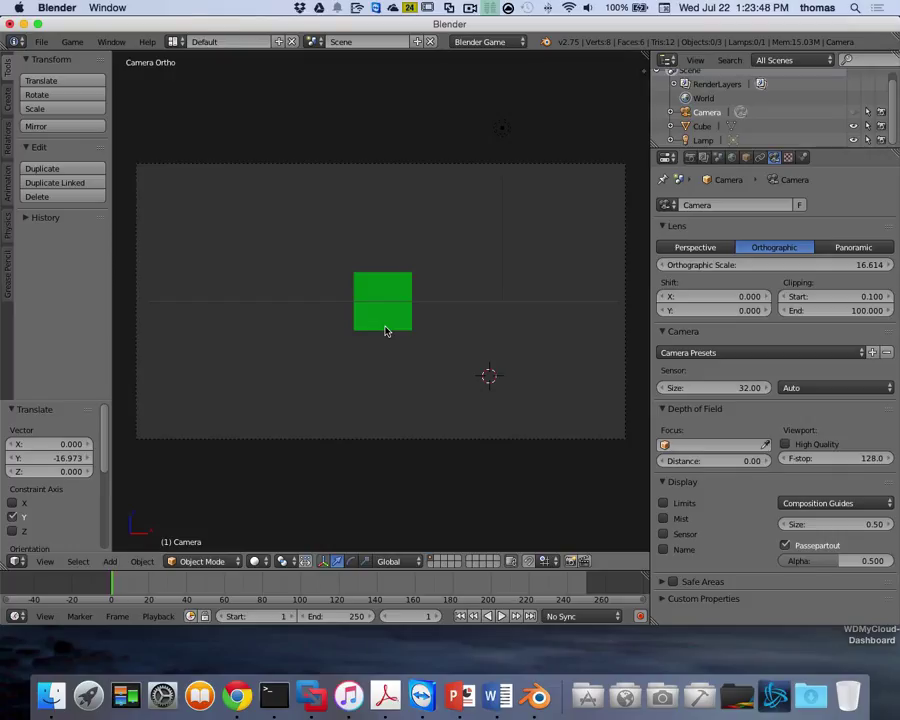
{"action": "key", "text": "shift+s"}
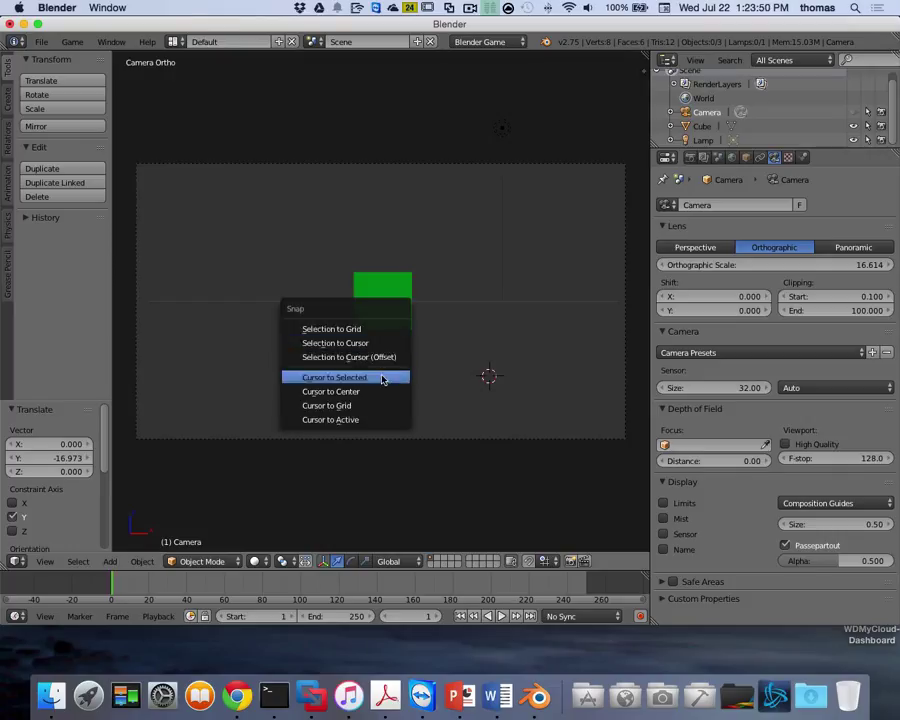
{"action": "key", "text": "Escape"}
{"action": "key", "text": "shift+s"}
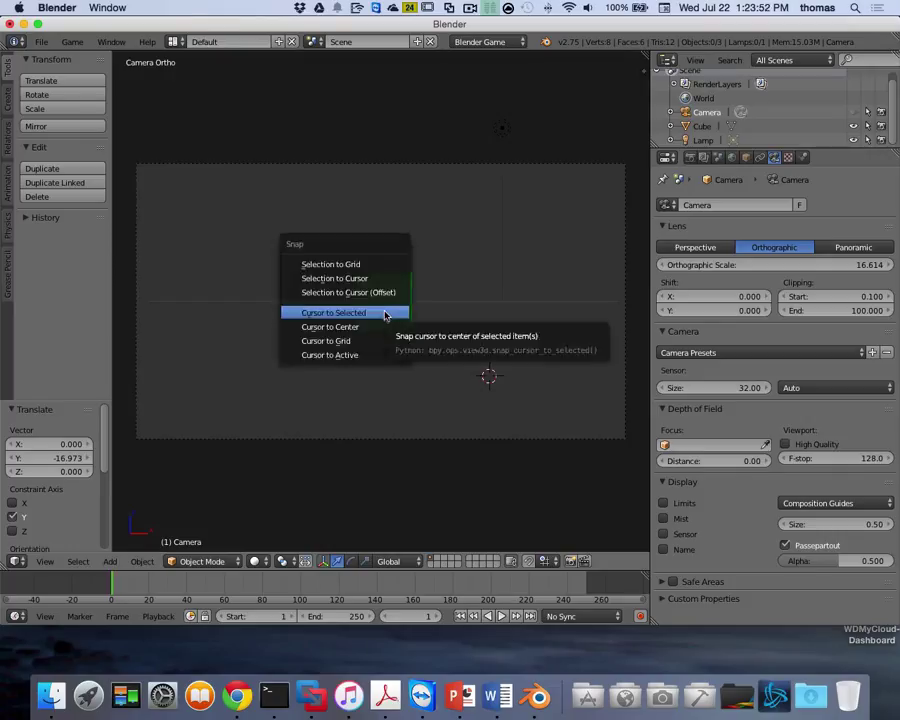
{"action": "left_click", "coordinate": [377, 326]}
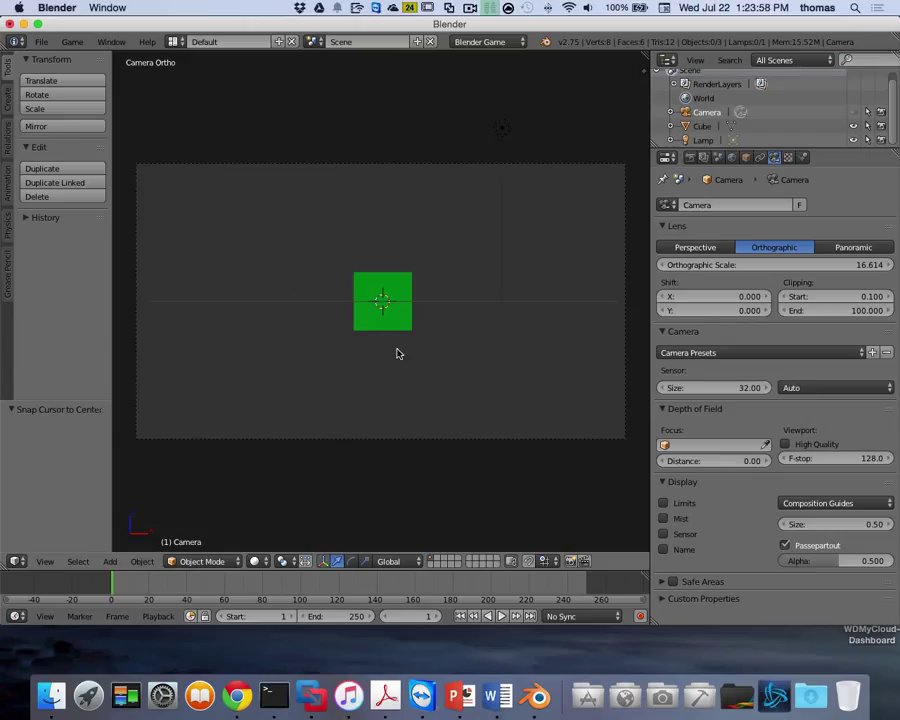
{"action": "right_click", "coordinate": [371, 287]}
{"action": "left_click_drag", "start_coordinate": [386, 251], "coordinate": [386, 343]}
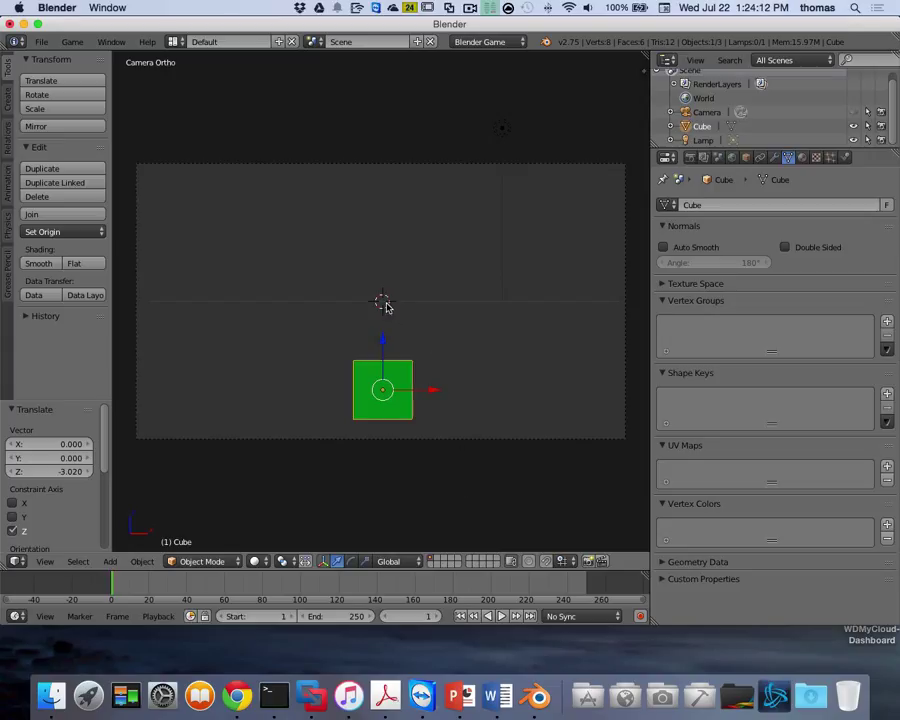
Step: Add a plane mesh at the 3D cursor and move it about -4.29 units along Z, just below the cube
{"action": "key", "text": "shift+a"}
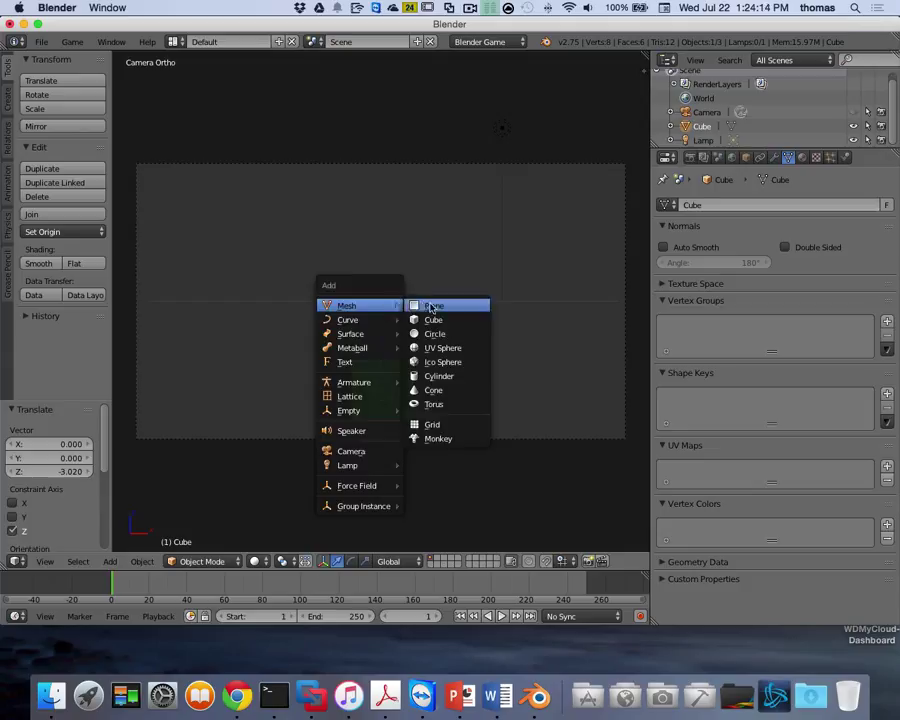
{"action": "left_click", "coordinate": [431, 304]}
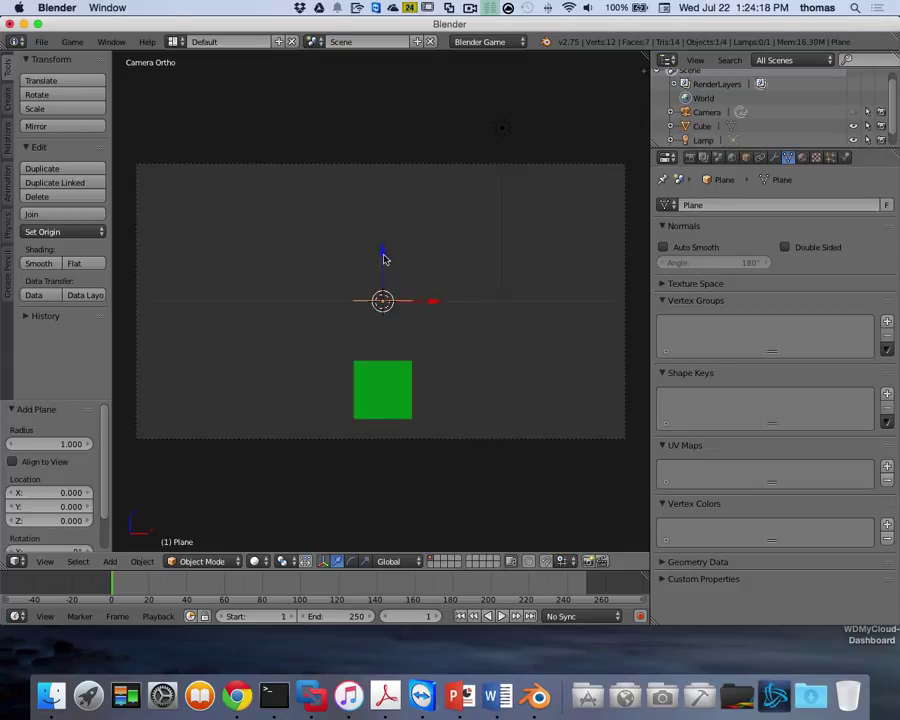
{"action": "left_click_drag", "start_coordinate": [383, 253], "coordinate": [380, 386]}
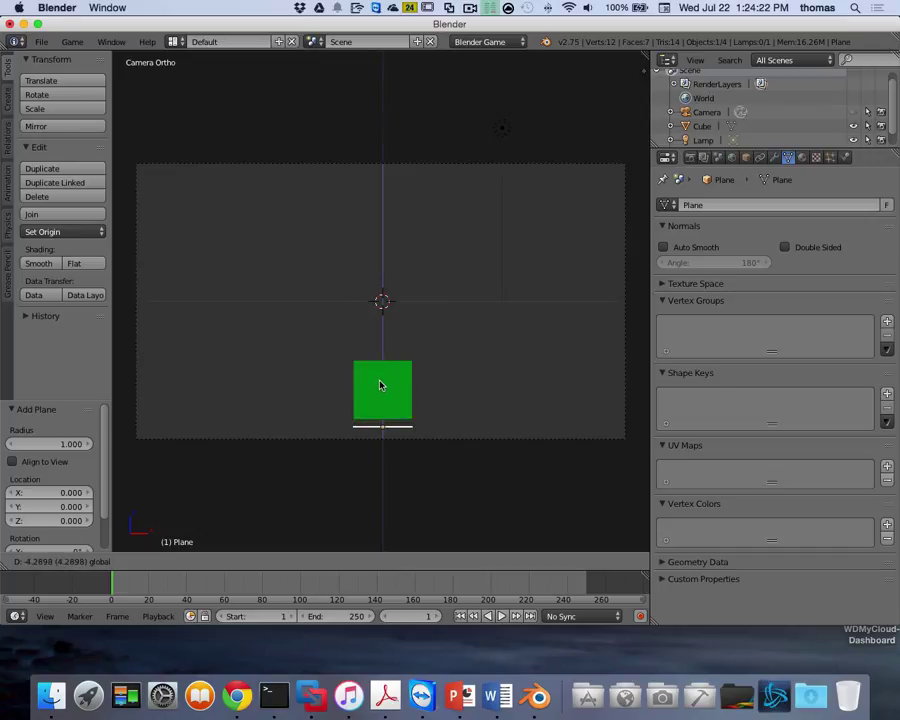
{"action": "left_click_drag", "start_coordinate": [380, 386], "coordinate": [380, 386]}
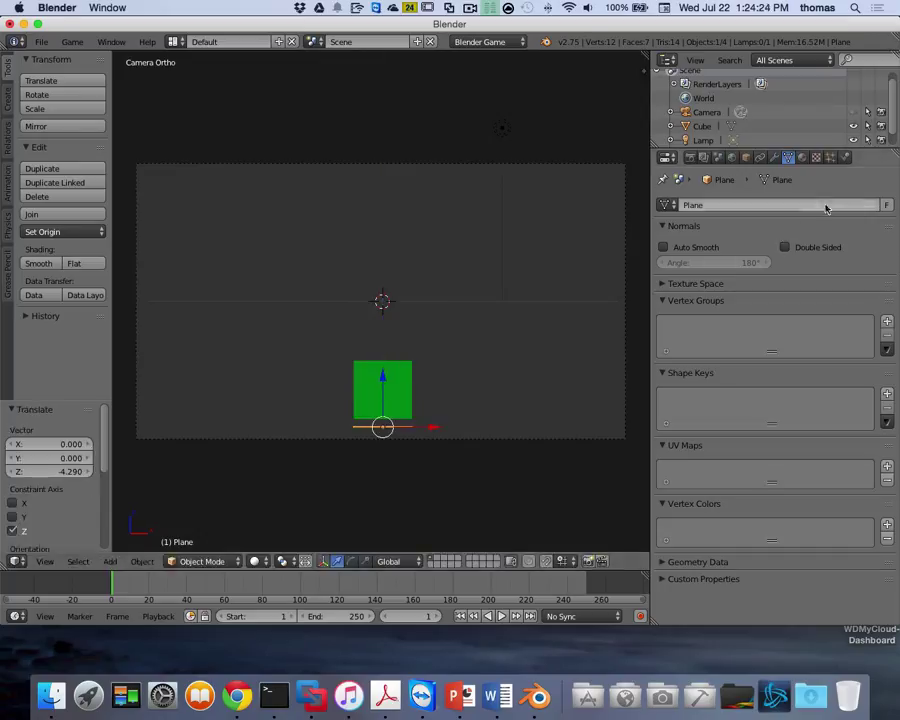
Step: Scale the plane uniformly by about 8.37 to span the camera frame, then run the game briefly and exit it
{"action": "left_click", "coordinate": [845, 159]}
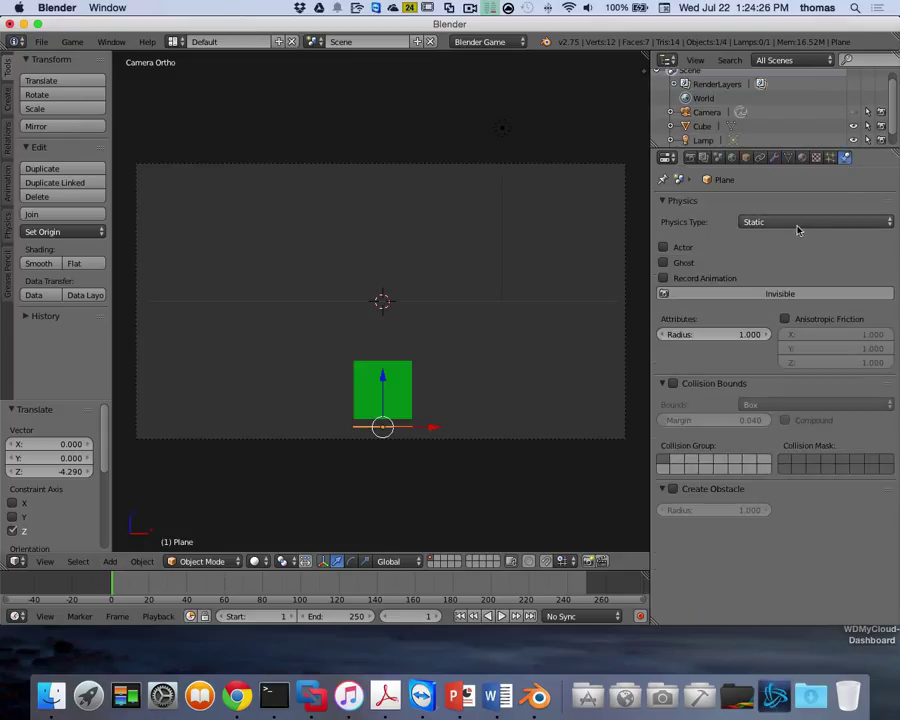
{"action": "key", "text": "s"}
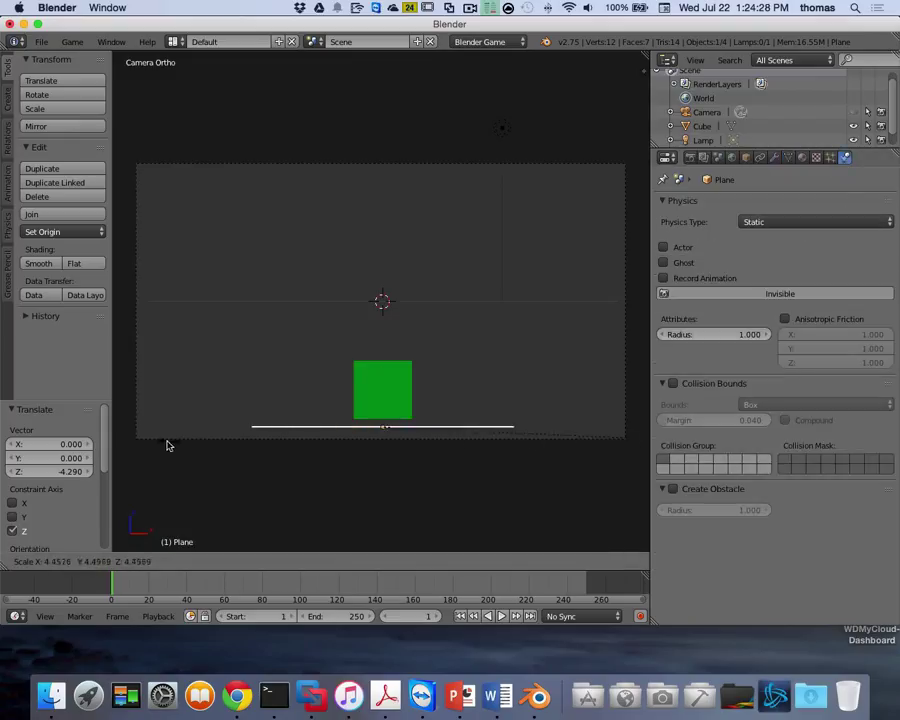
{"action": "left_click", "coordinate": [446, 440]}
{"action": "key", "text": "p"}
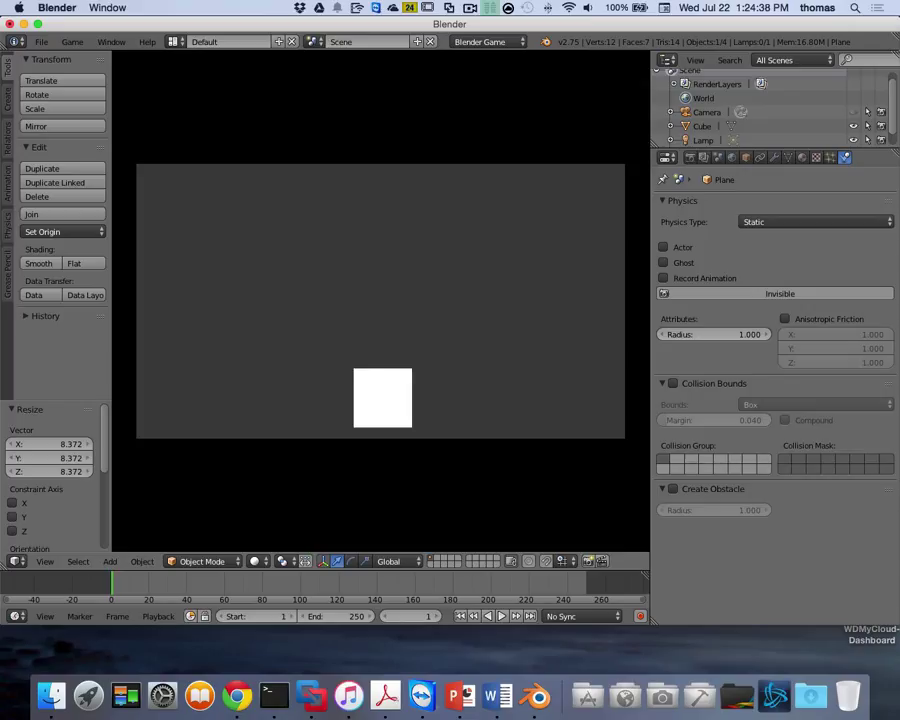
{"action": "key", "text": "Escape"}
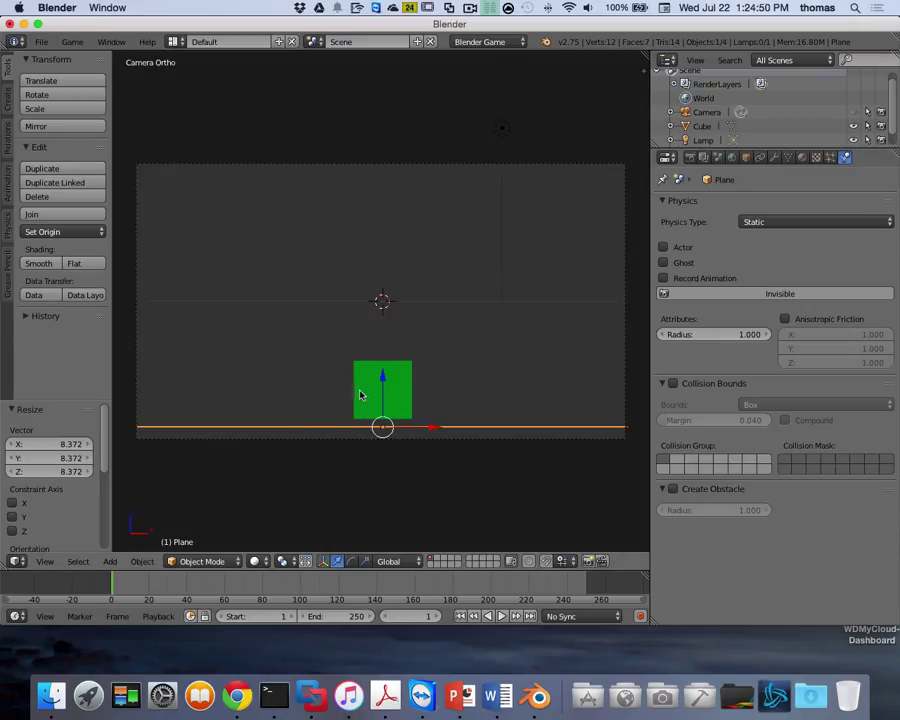
Step: Switch the viewport shading to Texture and make the cube's green material Shadeless
{"action": "left_click", "coordinate": [255, 561]}
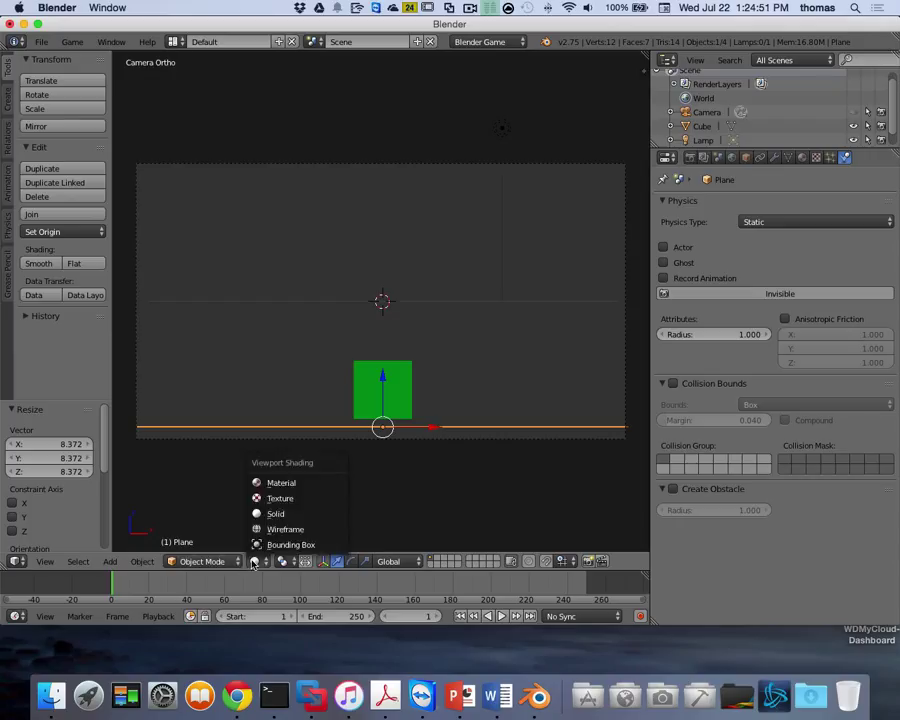
{"action": "left_click", "coordinate": [267, 500]}
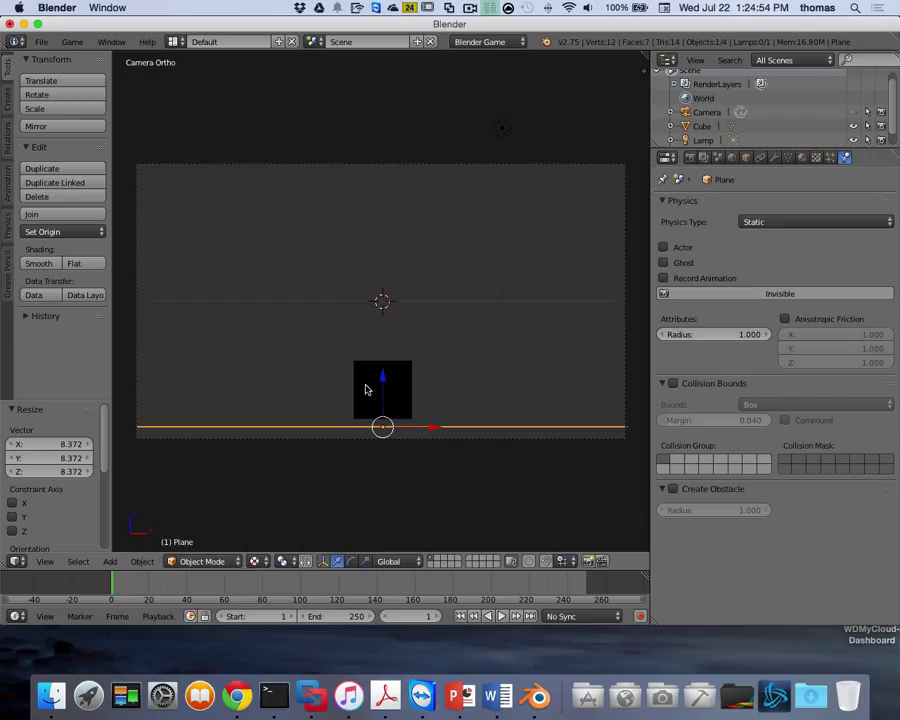
{"action": "right_click", "coordinate": [368, 394]}
{"action": "left_click", "coordinate": [802, 158]}
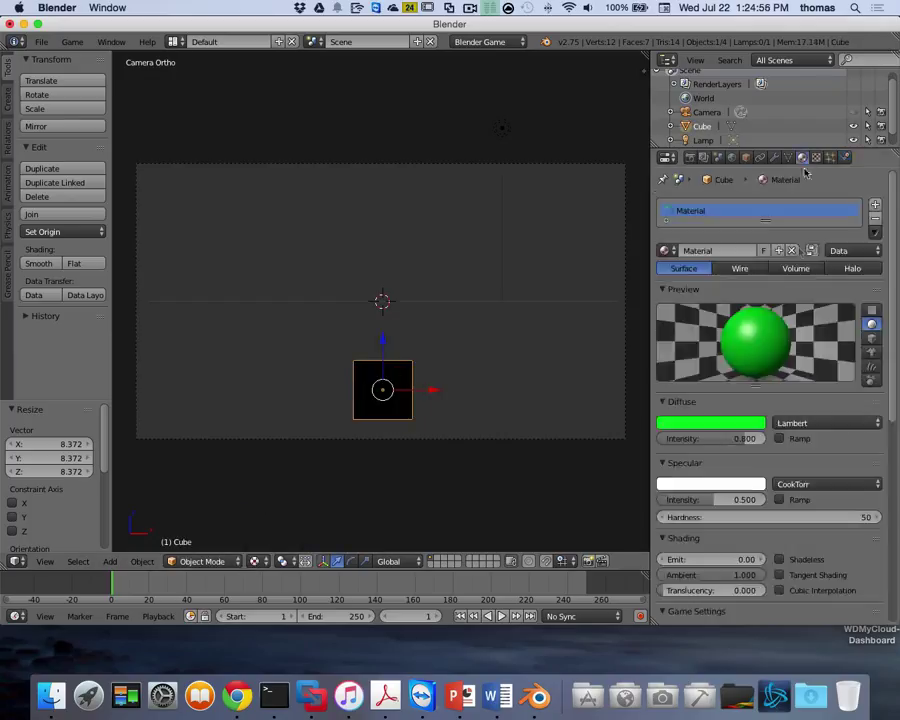
{"action": "left_click", "coordinate": [779, 560]}
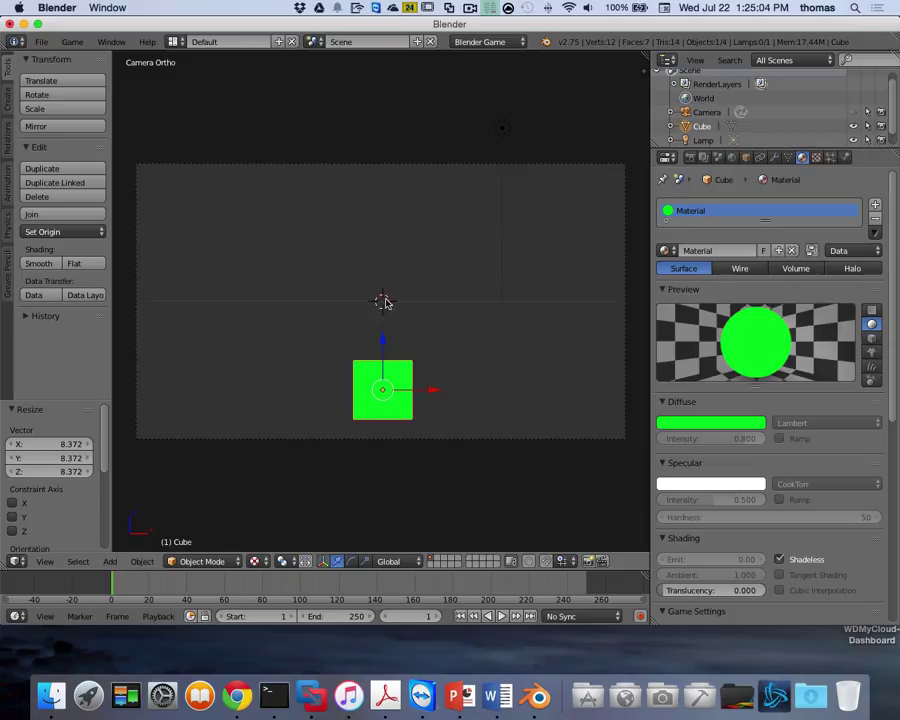
Step: Add an Ico Sphere at the 3D cursor and move it about 3.21 units up along Z
{"action": "key", "text": "shift+a"}
{"action": "mouse_move", "coordinate": [386, 302]}
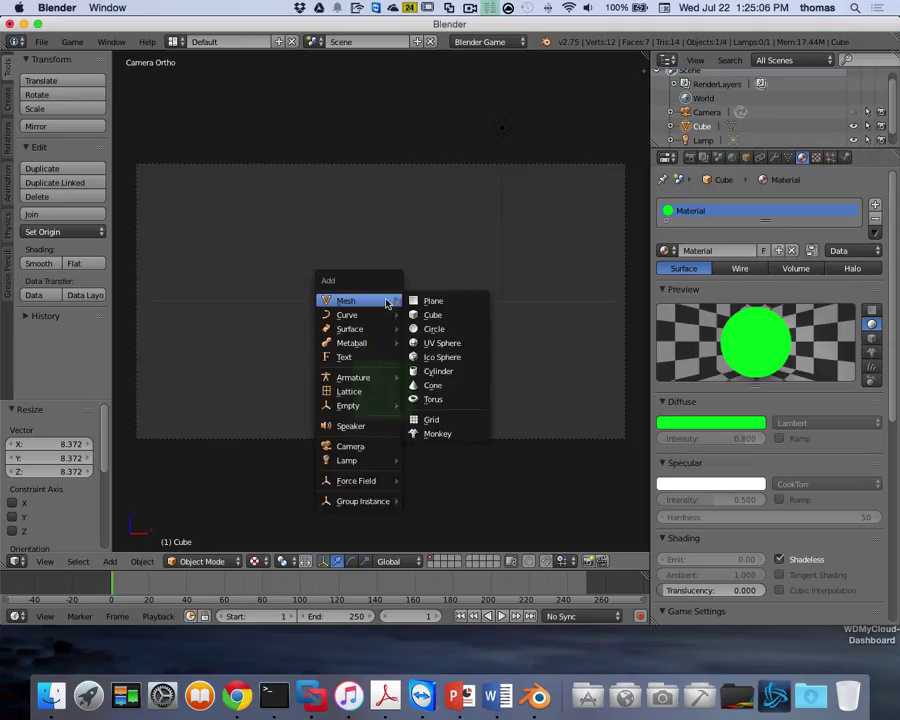
{"action": "left_click", "coordinate": [461, 359]}
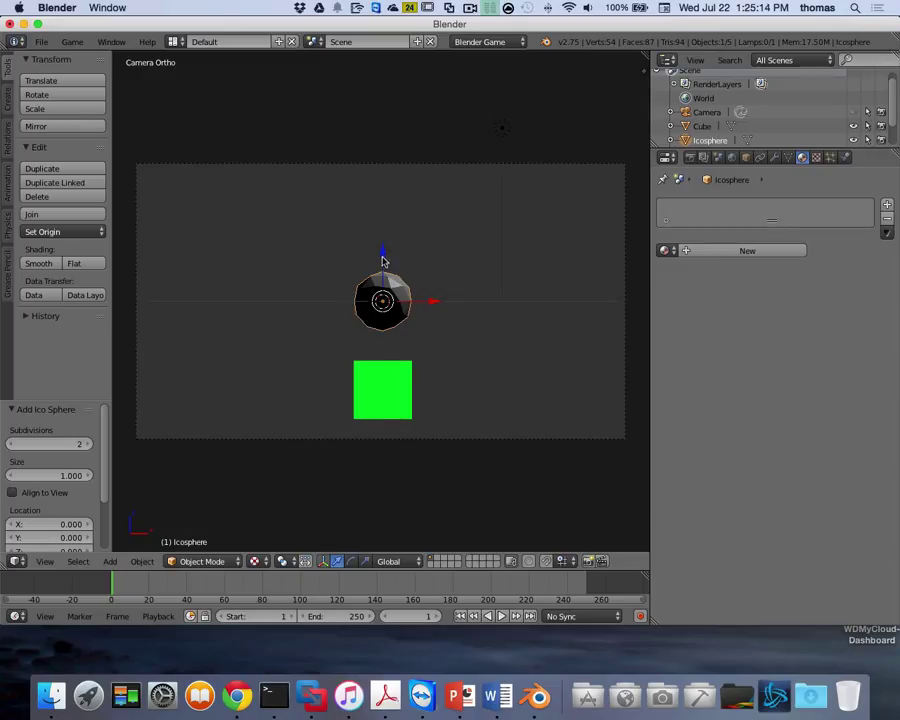
{"action": "left_click_drag", "start_coordinate": [382, 256], "coordinate": [384, 167]}
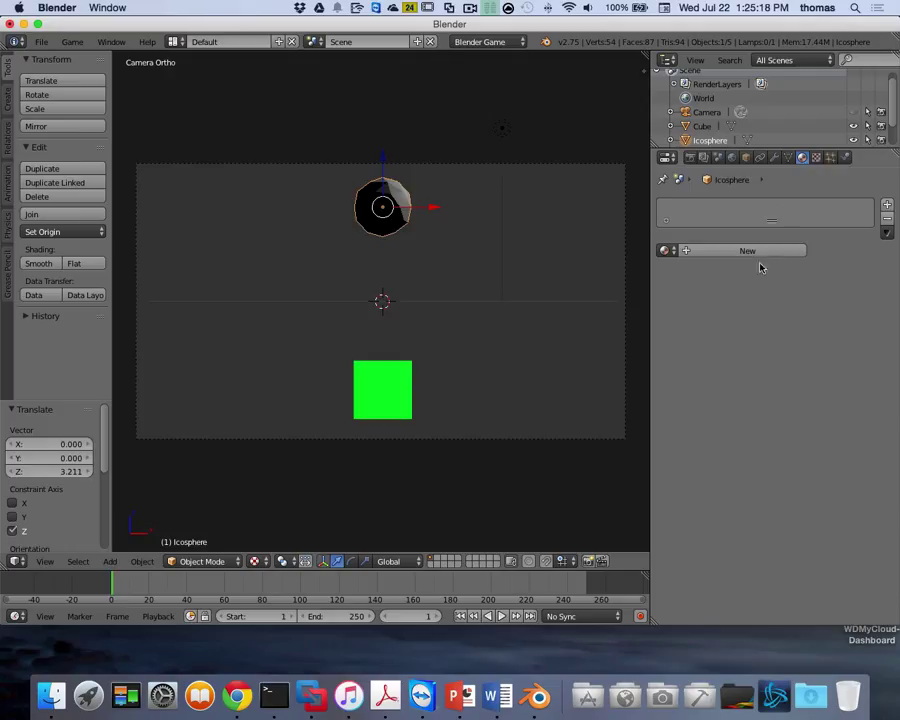
Step: Give the Ico Sphere a new Shadeless material with a red diffuse color (R 0.800, G 0.000, B 0.005)
{"action": "left_click", "coordinate": [760, 252]}
{"action": "left_click", "coordinate": [694, 424]}
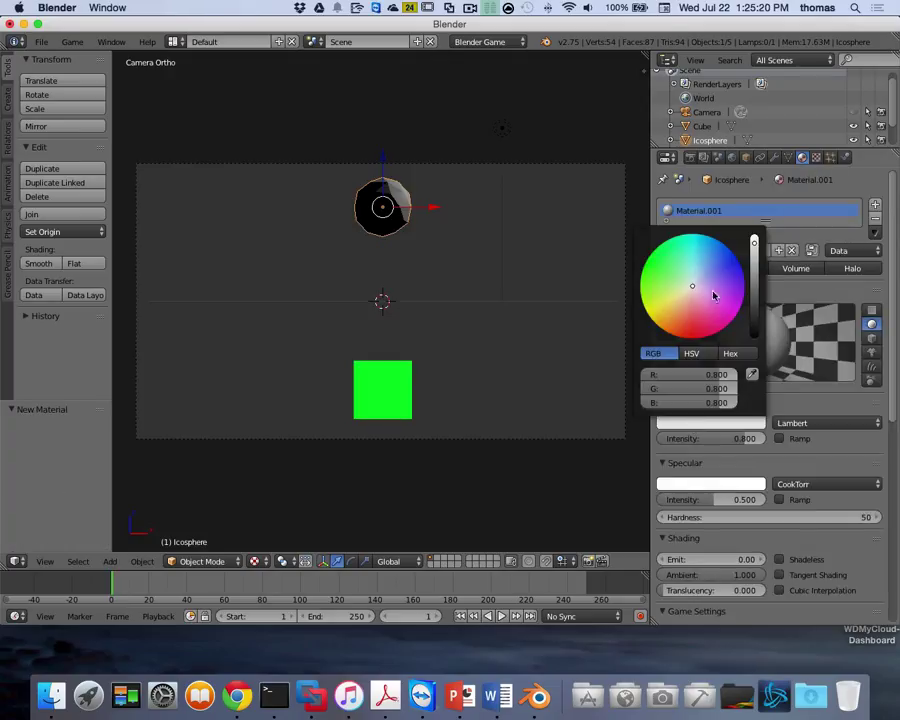
{"action": "left_click_drag", "start_coordinate": [691, 291], "coordinate": [696, 339]}
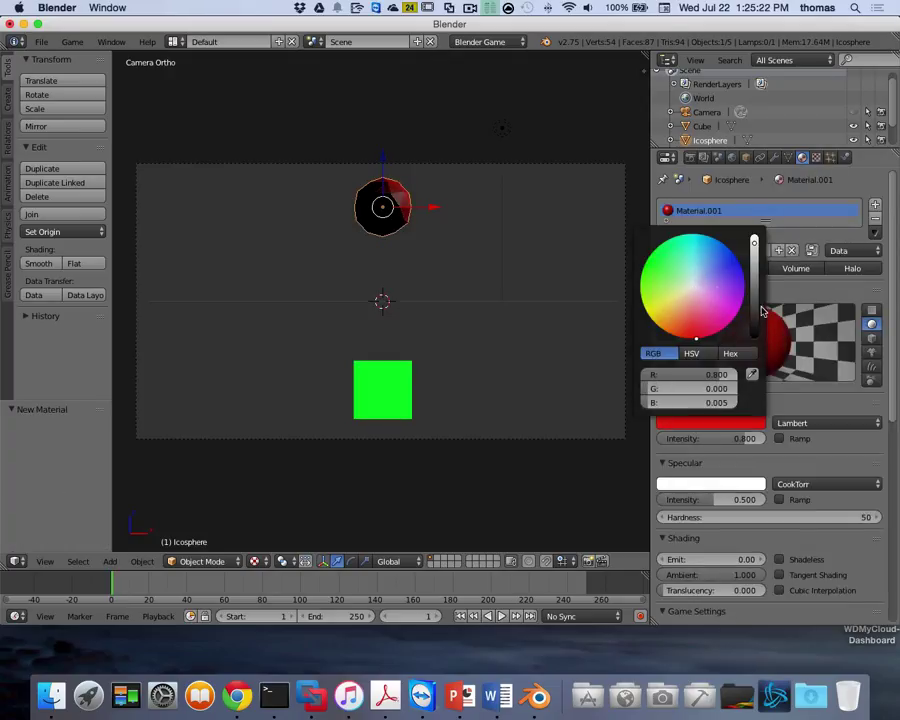
{"action": "left_click", "coordinate": [779, 559]}
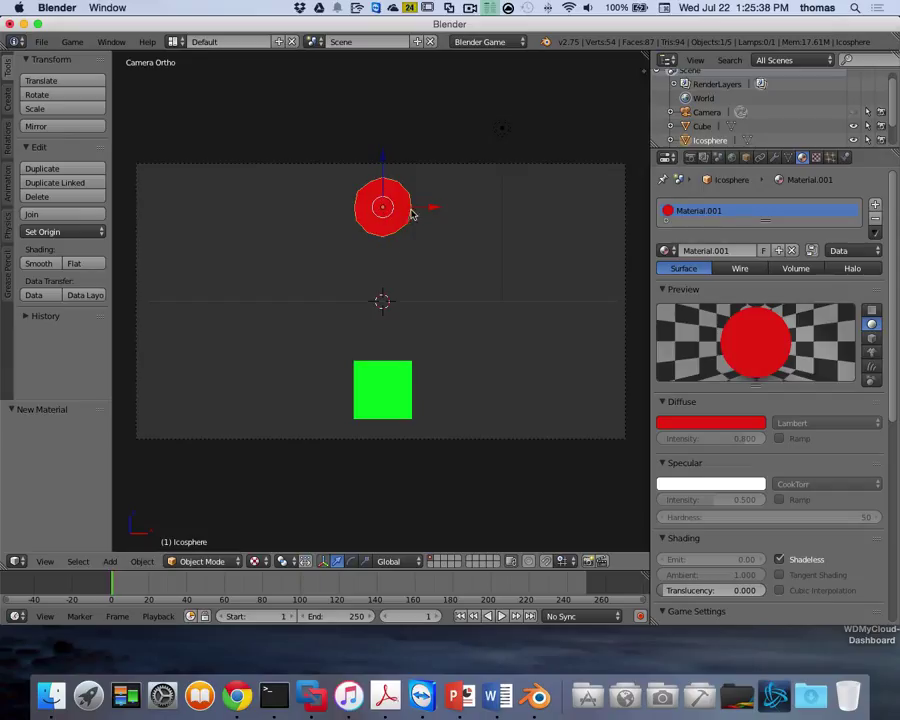
Step: Move the green cube about -6.62 units and the red Ico Sphere about 6.45 units along X
{"action": "left_click", "coordinate": [845, 157]}
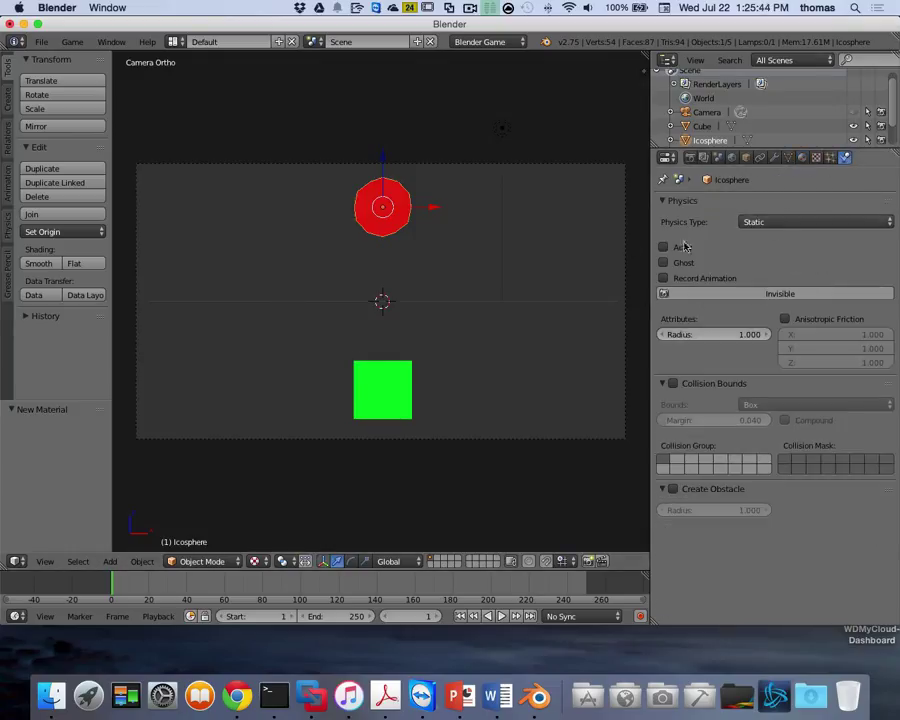
{"action": "right_click", "coordinate": [386, 410]}
{"action": "left_click_drag", "start_coordinate": [436, 390], "coordinate": [248, 394]}
{"action": "right_click", "coordinate": [400, 207]}
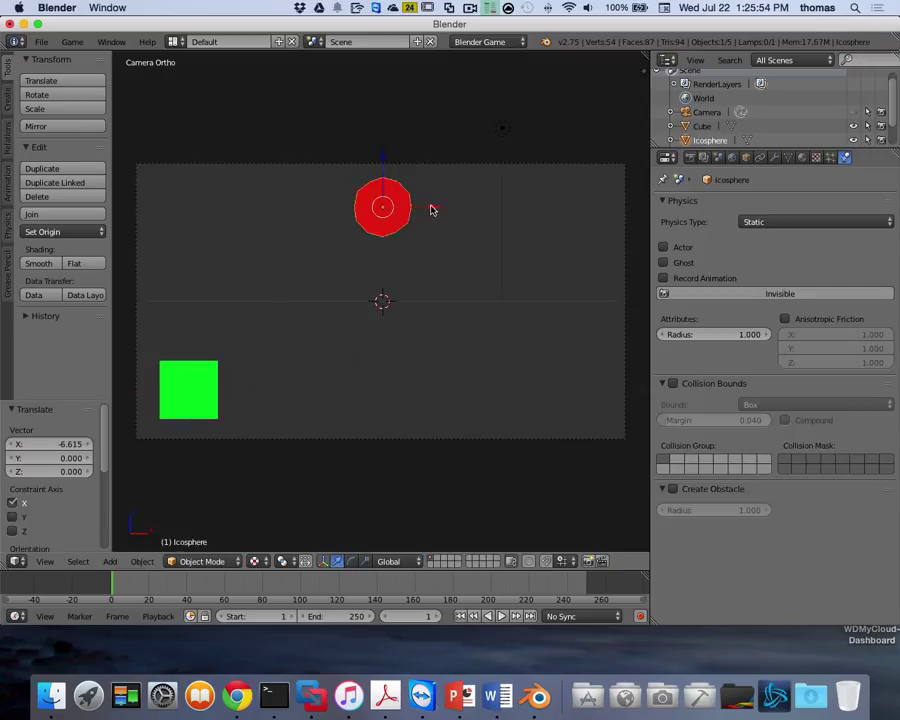
{"action": "left_click_drag", "start_coordinate": [430, 207], "coordinate": [622, 207]}
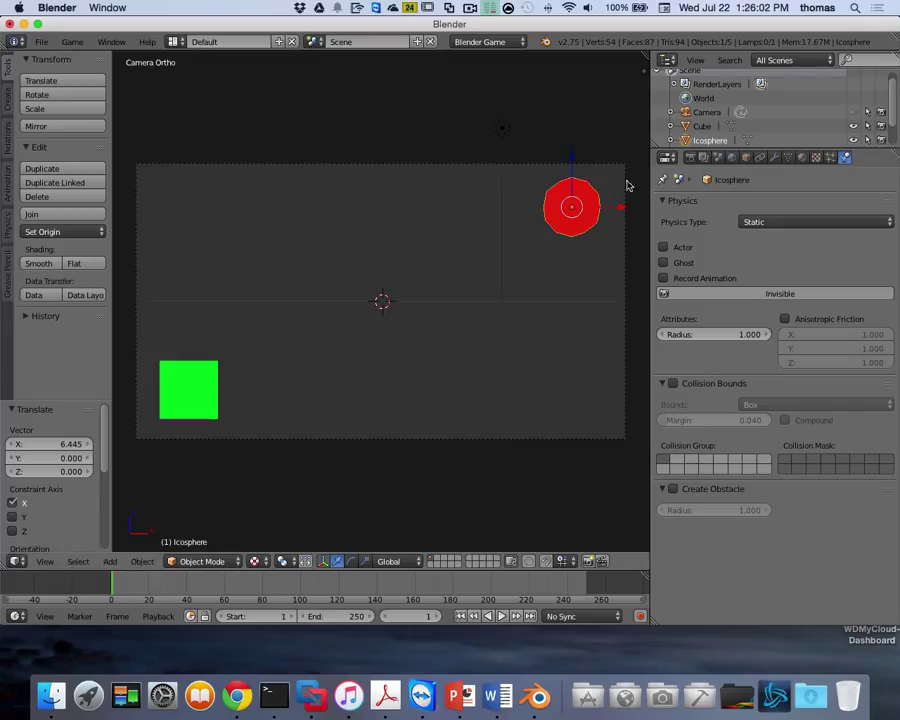
Step: Switch the screen layout to Game Logic and look through the camera in its 3D view
{"action": "left_click", "coordinate": [174, 43]}
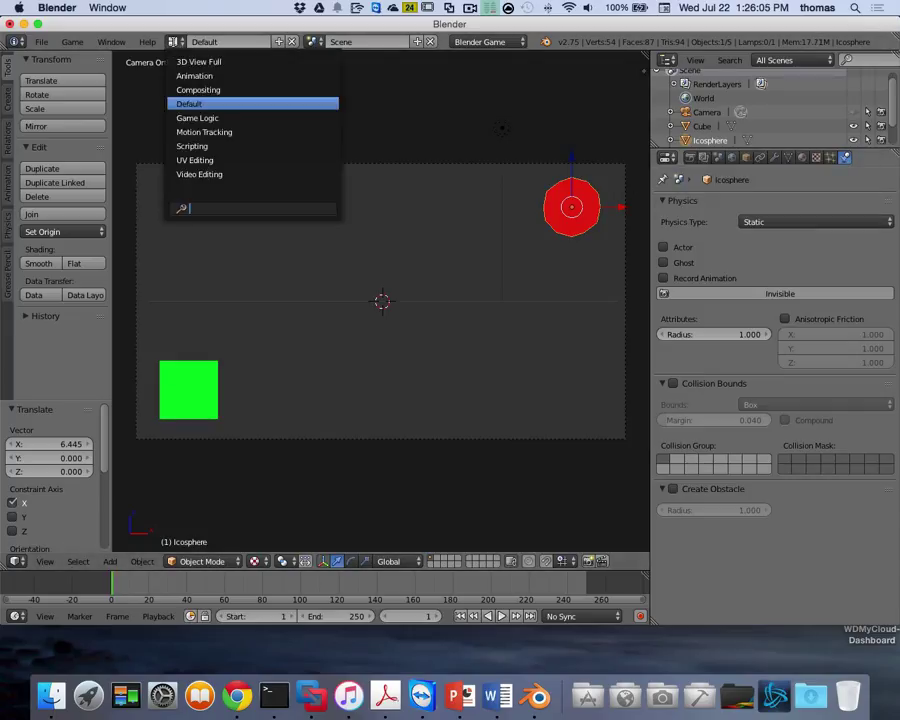
{"action": "left_click", "coordinate": [176, 118]}
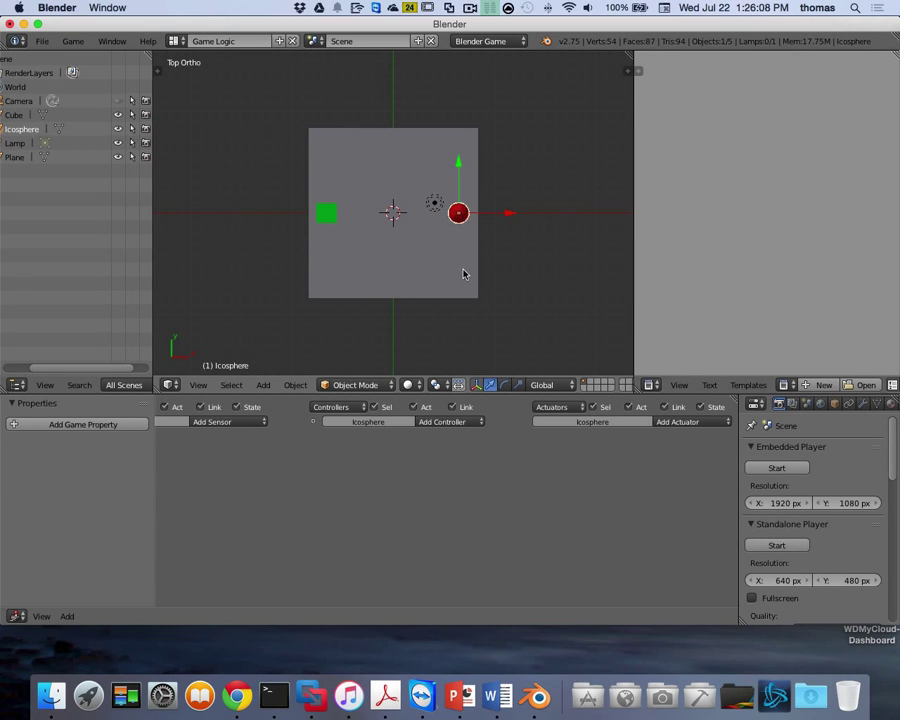
{"action": "scroll", "coordinate": [468, 273], "scroll_direction": "down", "scroll_amount": 10}
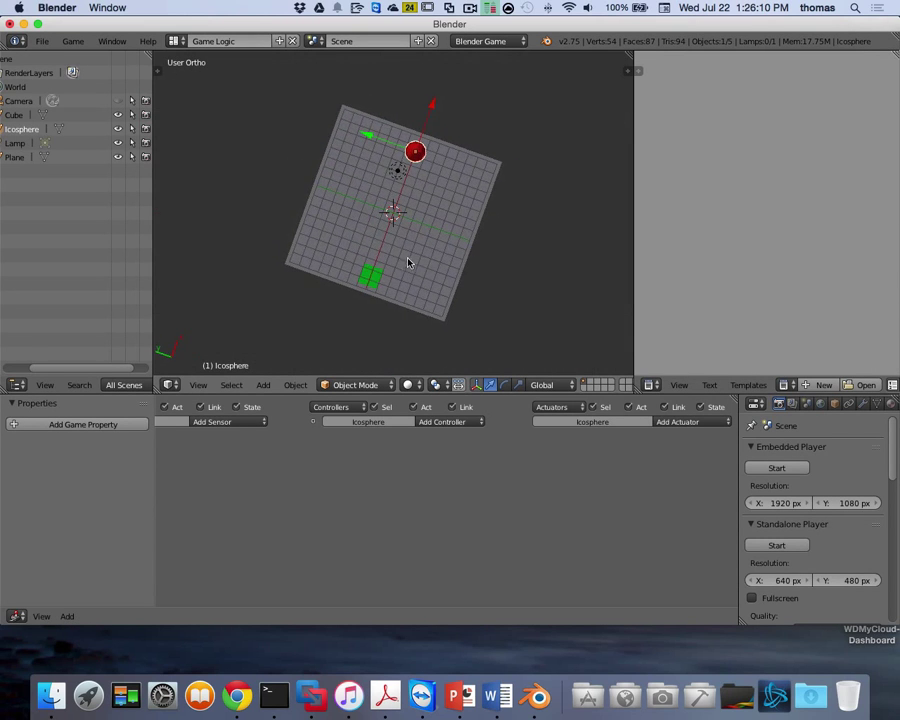
{"action": "key", "text": "KP_0"}
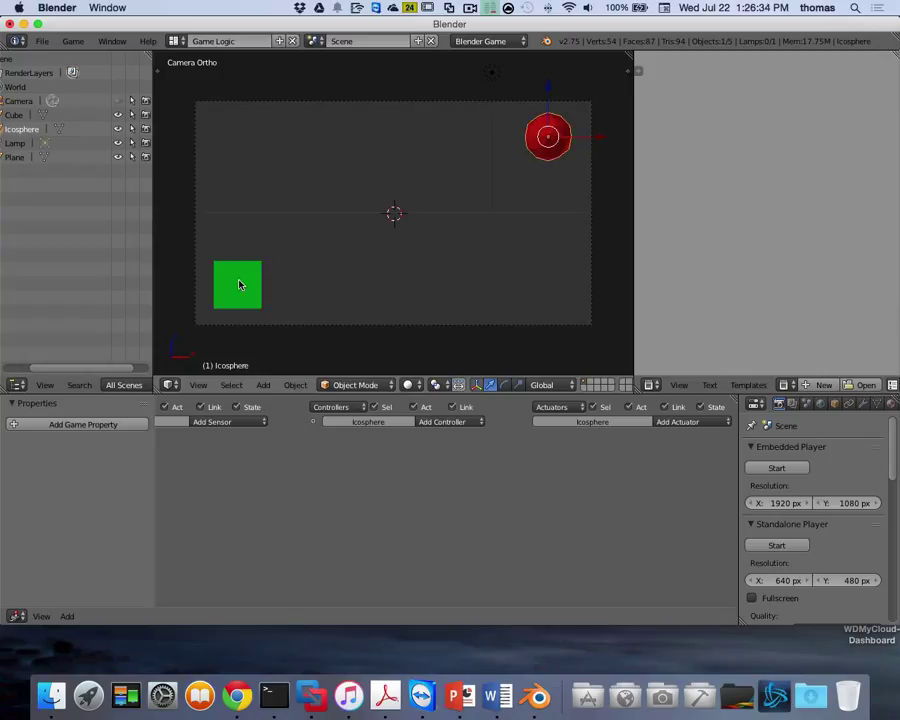
Step: Add an Always sensor to the Icosphere and bring its full settings into view
{"action": "left_click", "coordinate": [221, 422]}
{"action": "left_click", "coordinate": [240, 449]}
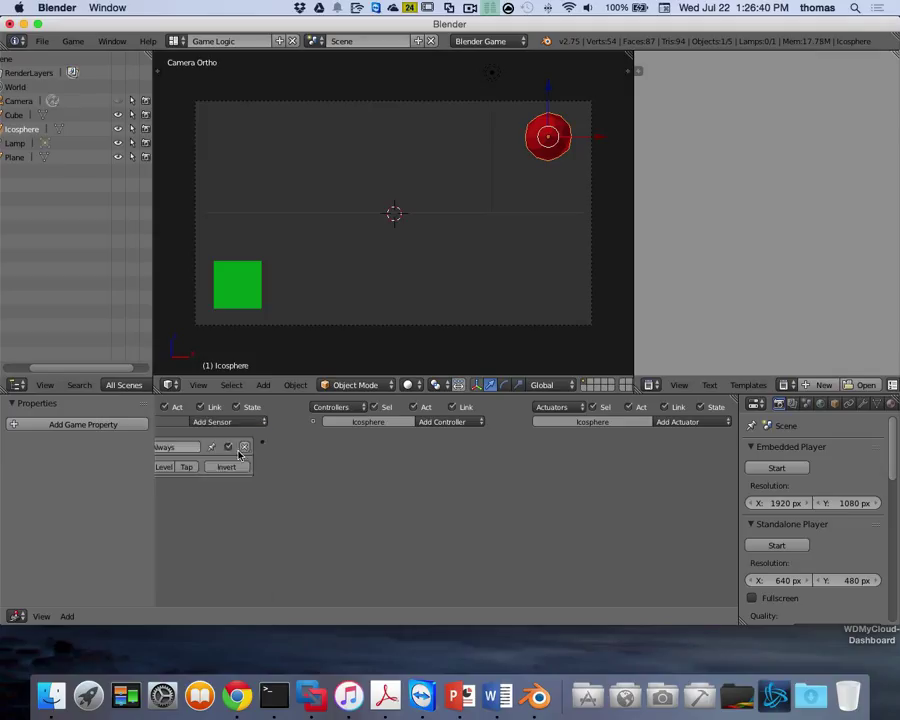
{"action": "scroll", "coordinate": [251, 510], "scroll_direction": "up", "scroll_amount": 1}
{"action": "scroll", "coordinate": [251, 510], "scroll_direction": "left", "scroll_amount": 5, "text": "ctrl"}
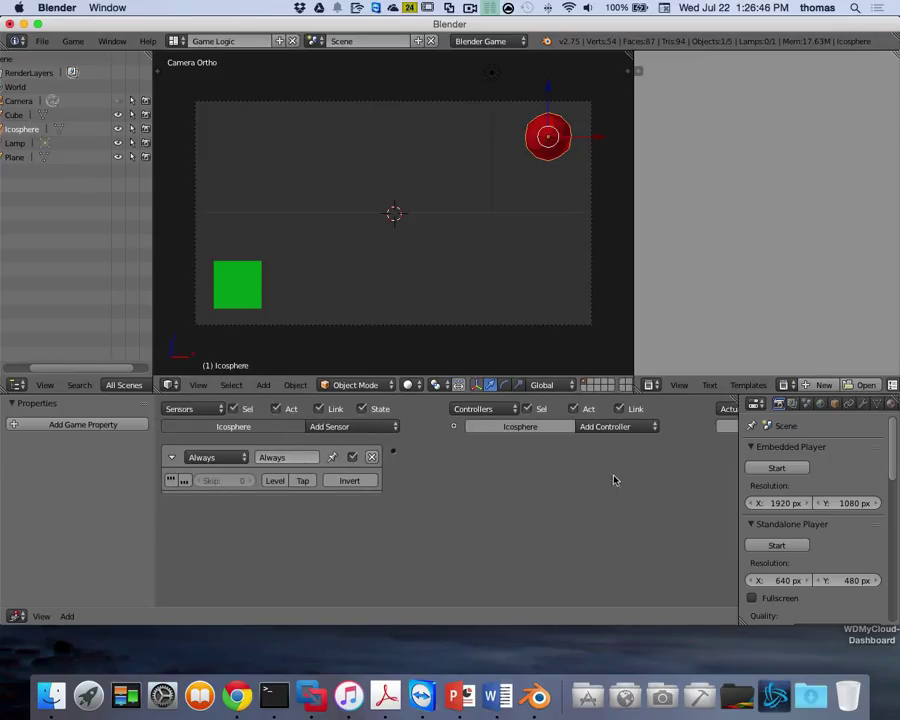
Step: Add a Steering actuator to the Icosphere
{"action": "scroll", "coordinate": [608, 476], "scroll_direction": "right", "scroll_amount": 5, "text": "ctrl"}
{"action": "left_click", "coordinate": [675, 427]}
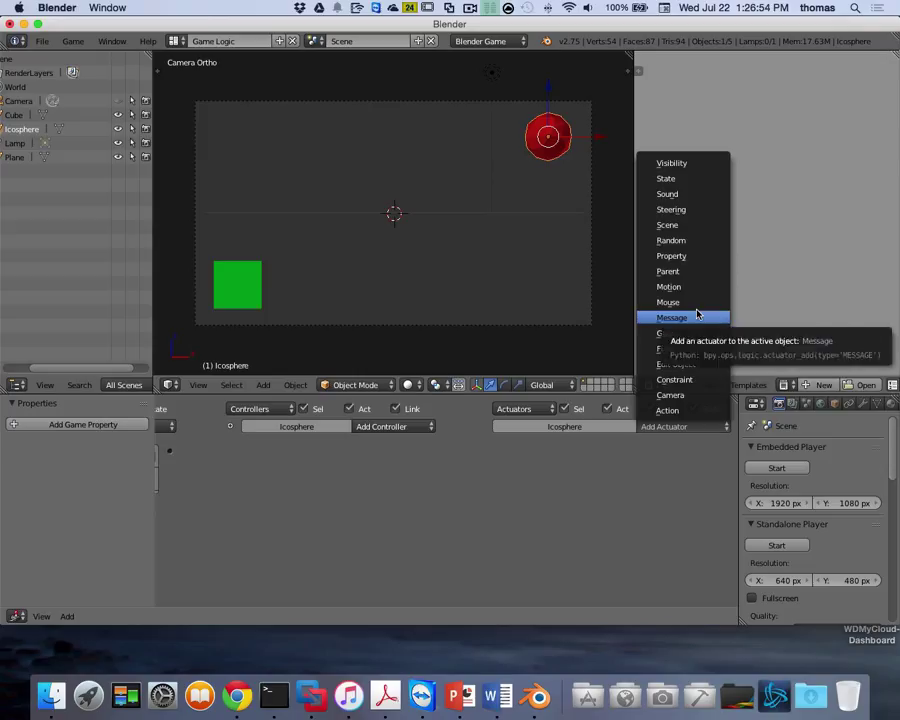
{"action": "left_click", "coordinate": [678, 209]}
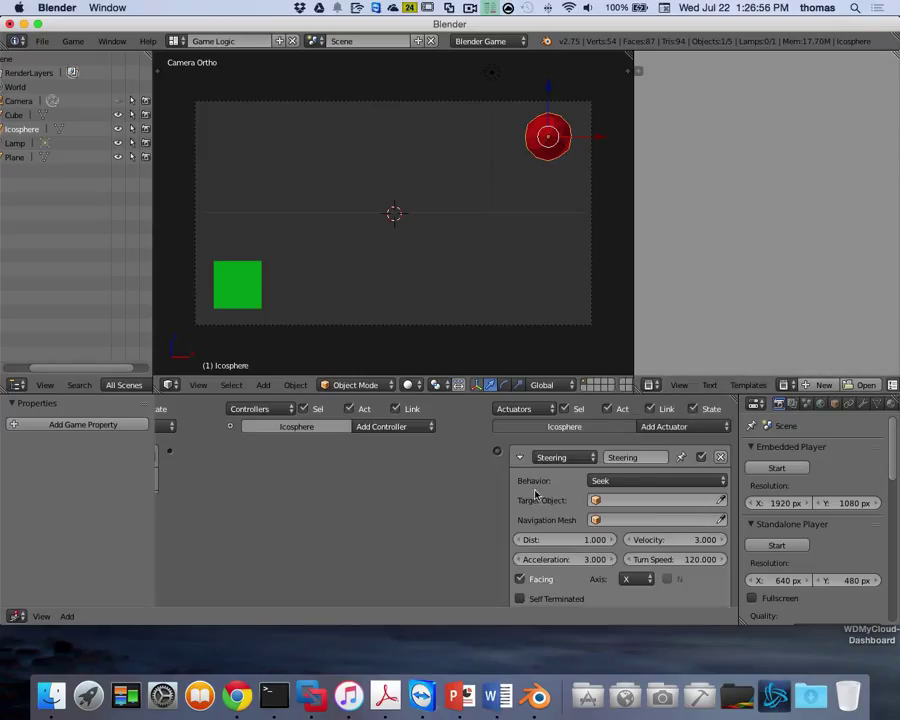
Step: Set the Steering actuator's target object to Cube and enable Self Terminated
{"action": "left_click", "coordinate": [661, 500]}
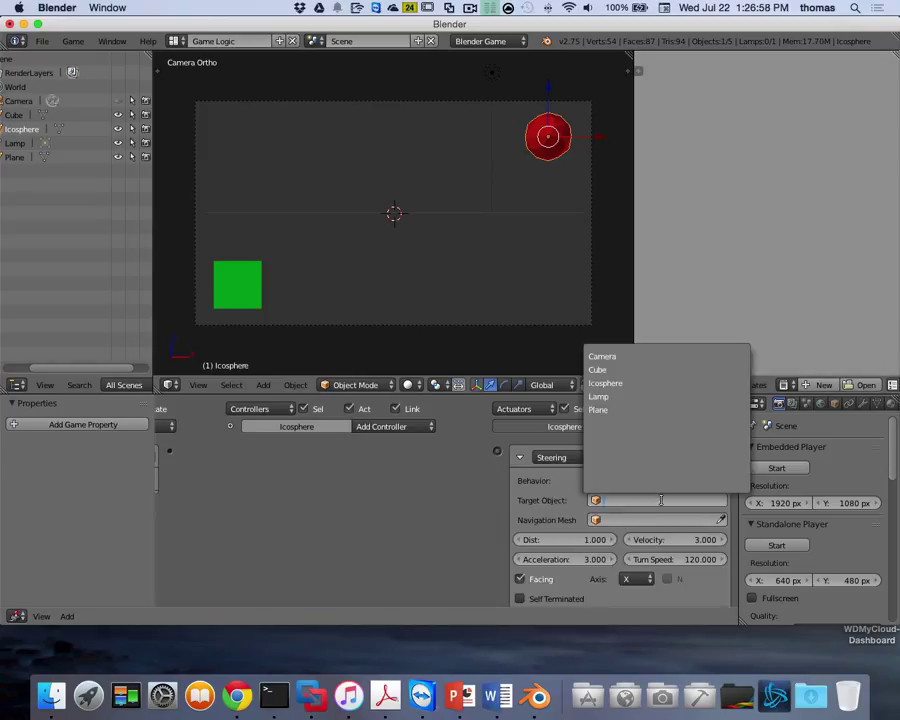
{"action": "left_click", "coordinate": [605, 369]}
{"action": "scroll", "coordinate": [426, 490], "scroll_direction": "down", "scroll_amount": 2}
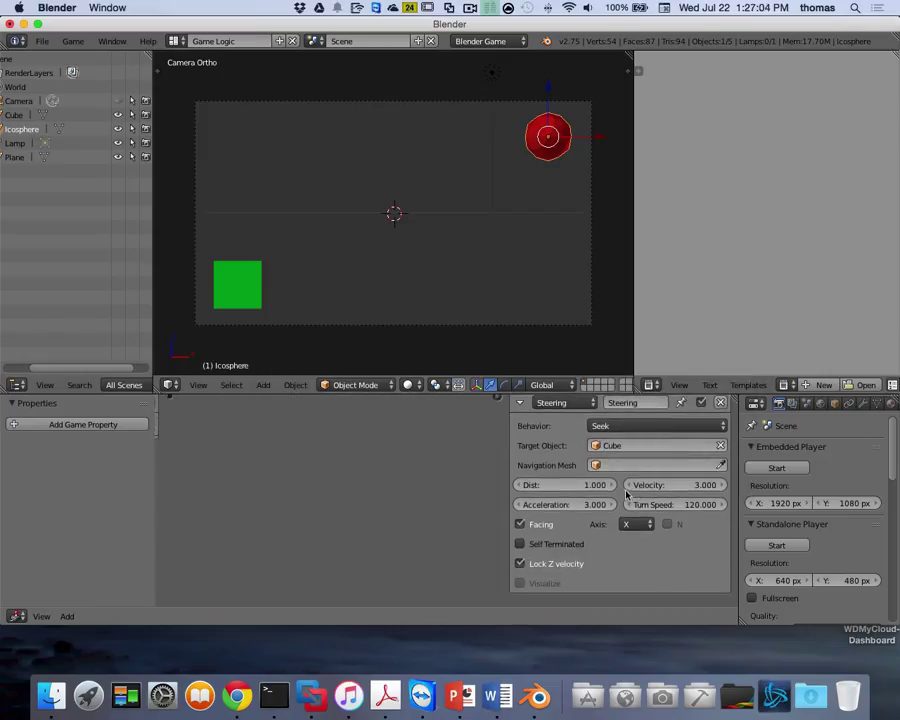
{"action": "scroll", "coordinate": [614, 492], "scroll_direction": "down", "scroll_amount": 1}
{"action": "left_click", "coordinate": [519, 544]}
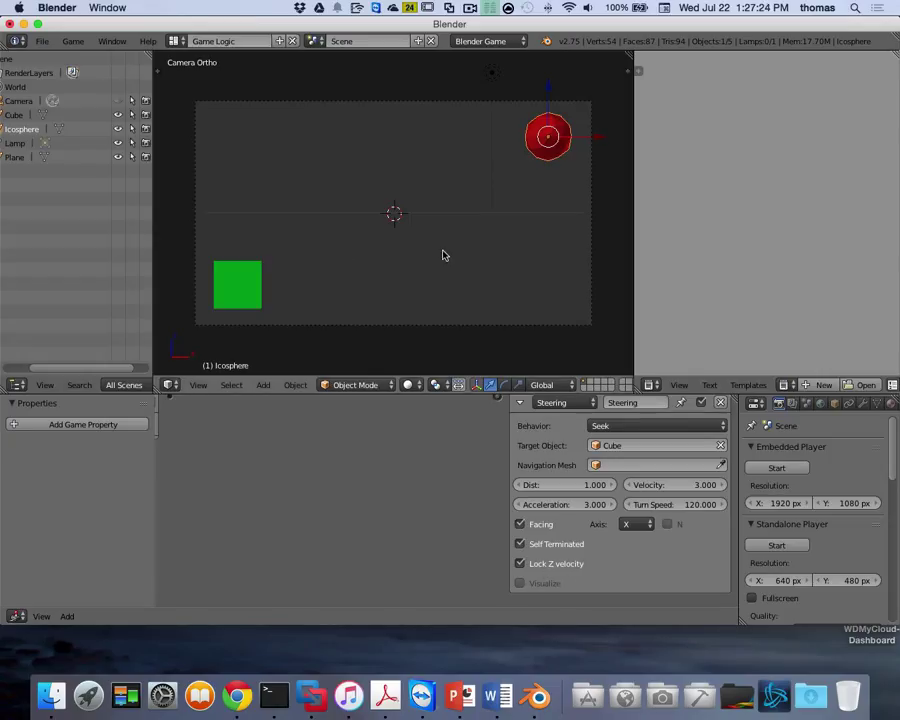
Step: Test-run the game from the camera view and stop it
{"action": "key", "text": "p"}
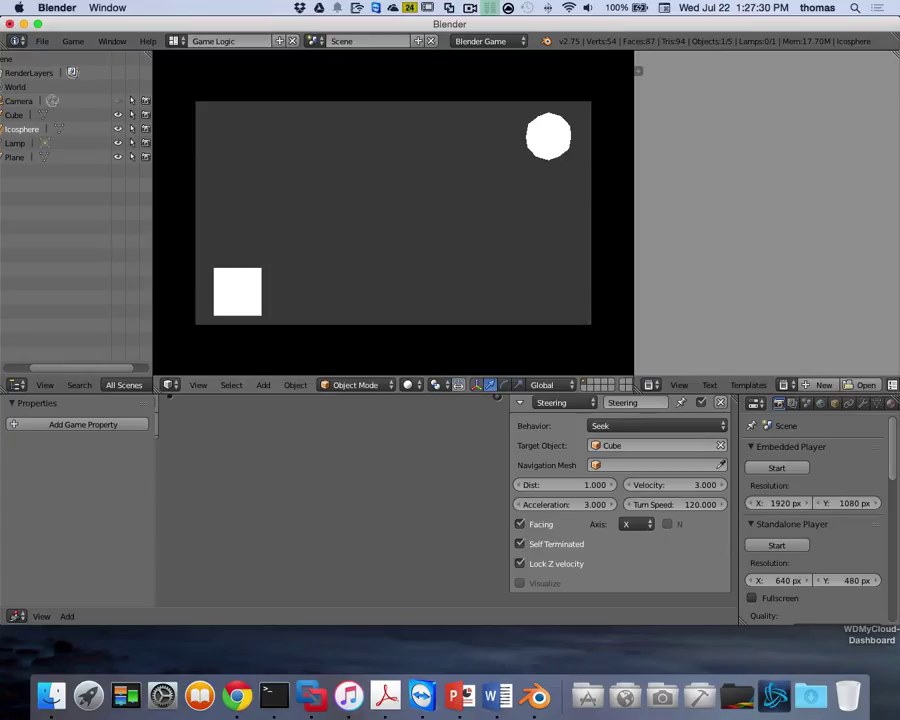
{"action": "key", "text": "Escape"}
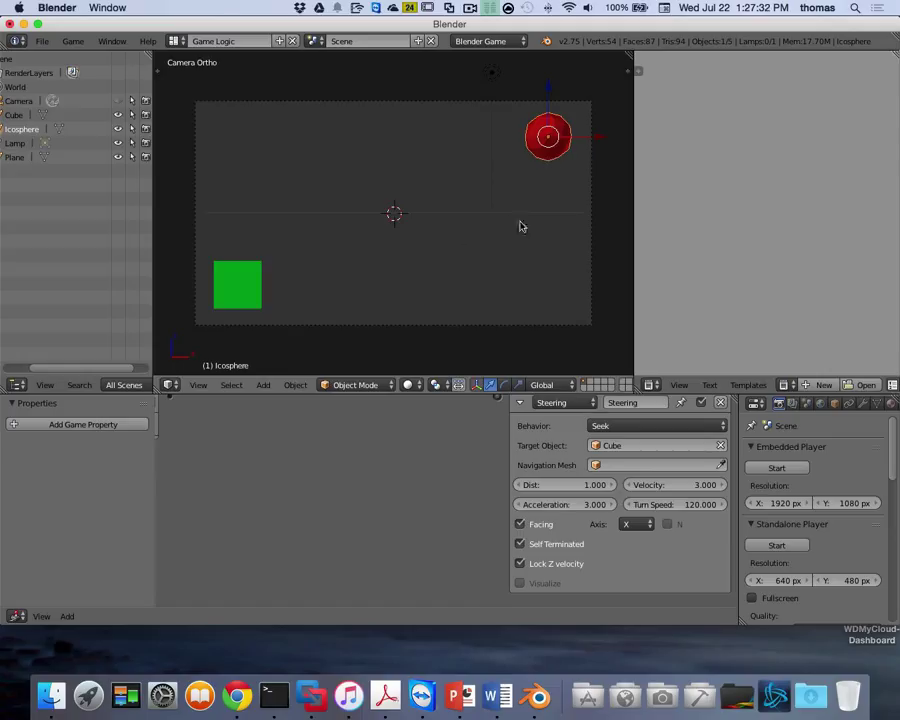
{"action": "left_click", "coordinate": [409, 384]}
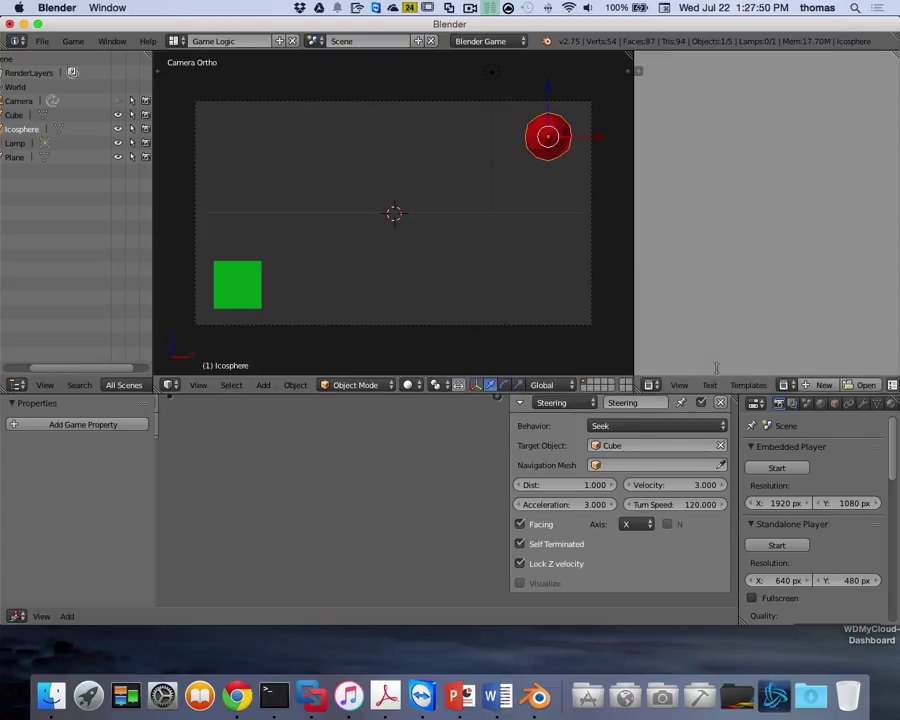
Step: Move the Icosphere along Z down level with the green cube, and back up near the upper edge of the camera frame
{"action": "key", "text": "g"}
{"action": "key", "text": "z"}
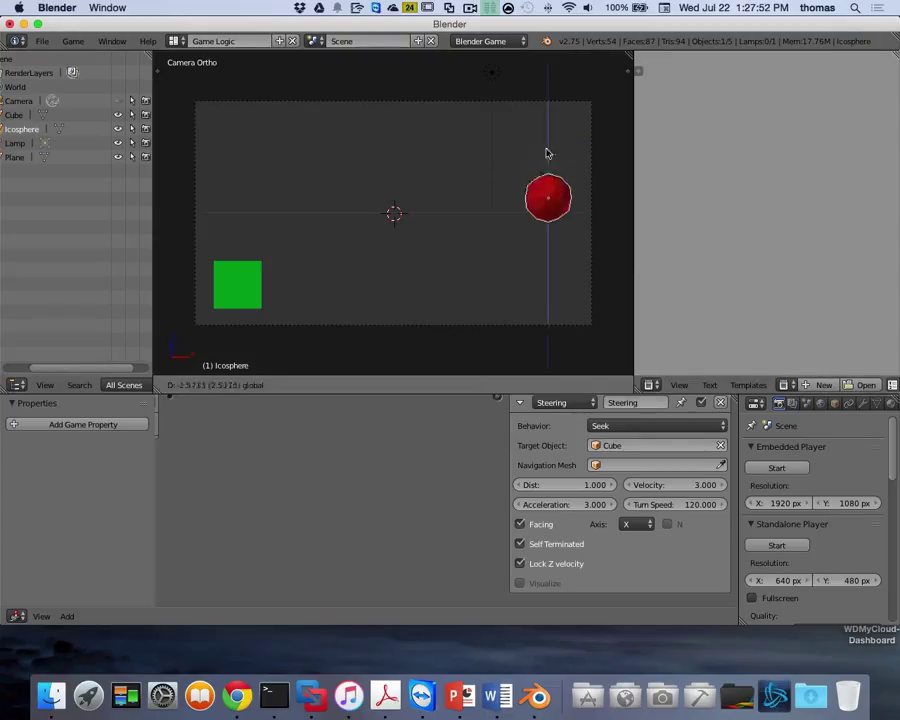
{"action": "left_click", "coordinate": [544, 226]}
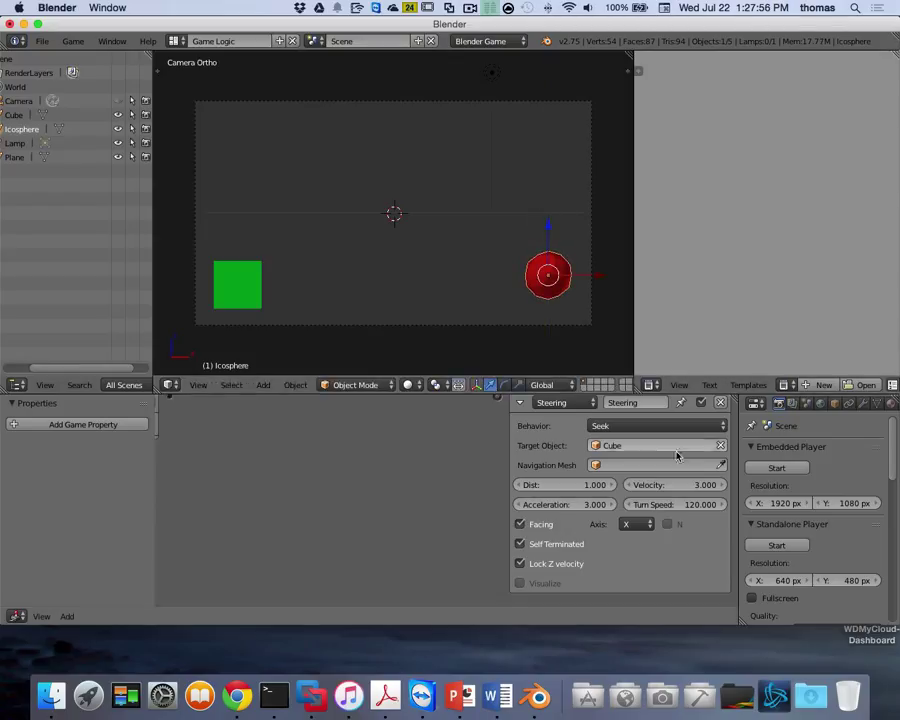
{"action": "left_click_drag", "start_coordinate": [547, 233], "coordinate": [549, 110]}
Step: Link the Icosphere's Always sensor to its Steering actuator and test-run the game
{"action": "scroll", "coordinate": [390, 503], "scroll_direction": "down", "scroll_amount": 4}
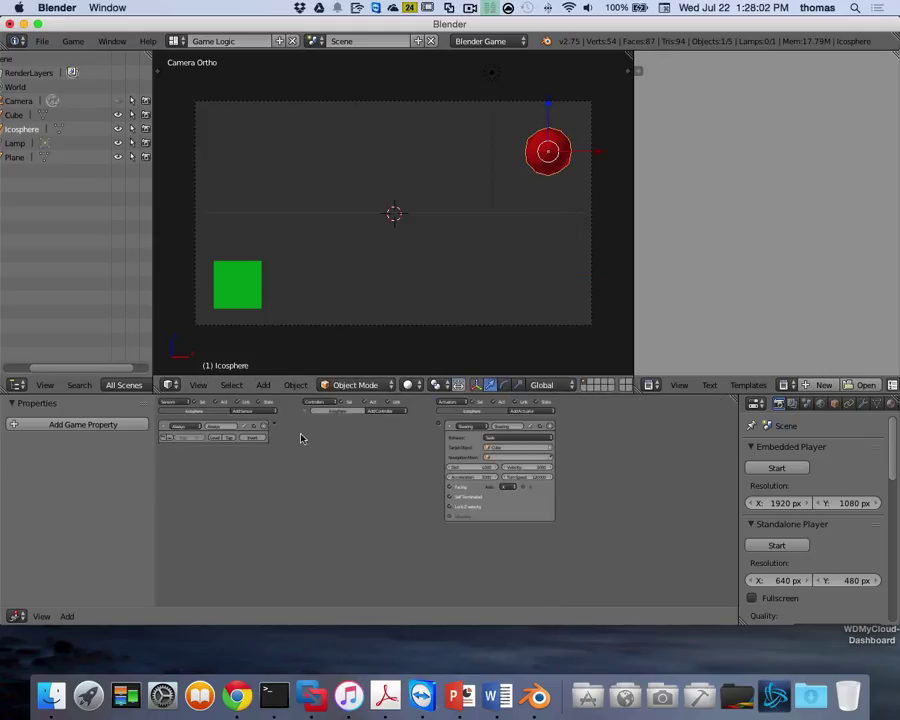
{"action": "left_click_drag", "start_coordinate": [275, 424], "coordinate": [442, 427]}
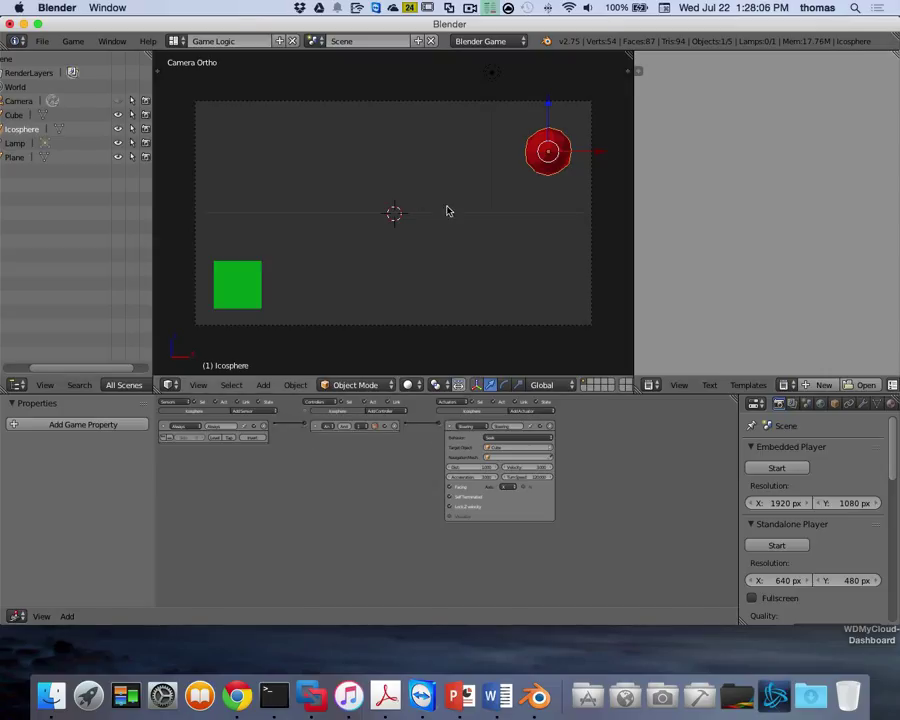
{"action": "key", "text": "p"}
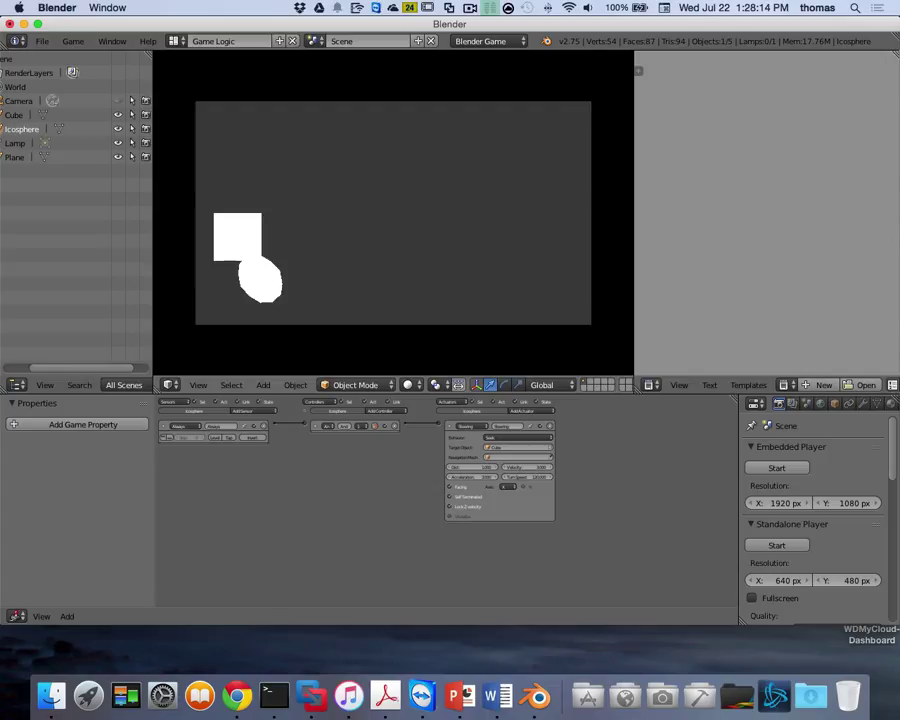
{"action": "key", "text": "Escape"}
Step: Set the viewport shading to Texture and test-run the game with the object colours shown
{"action": "left_click", "coordinate": [409, 386]}
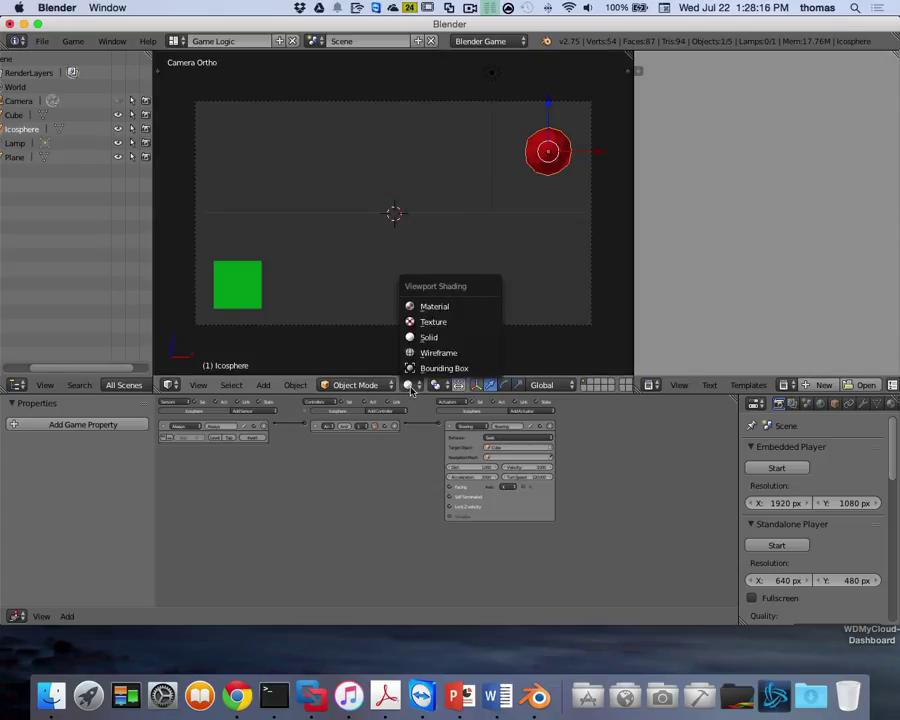
{"action": "left_click", "coordinate": [410, 321]}
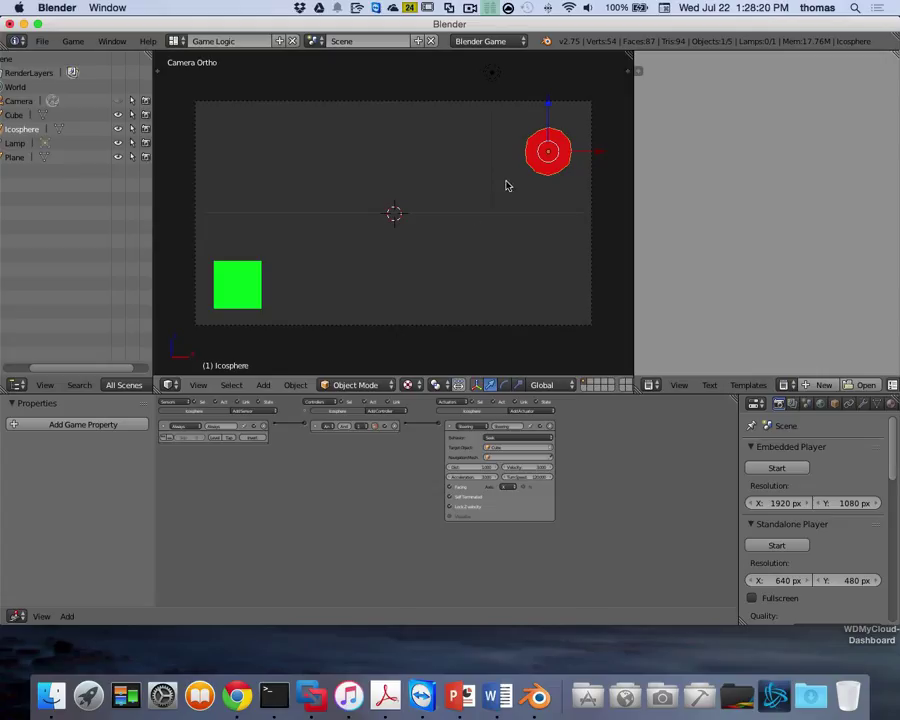
{"action": "key", "text": "p"}
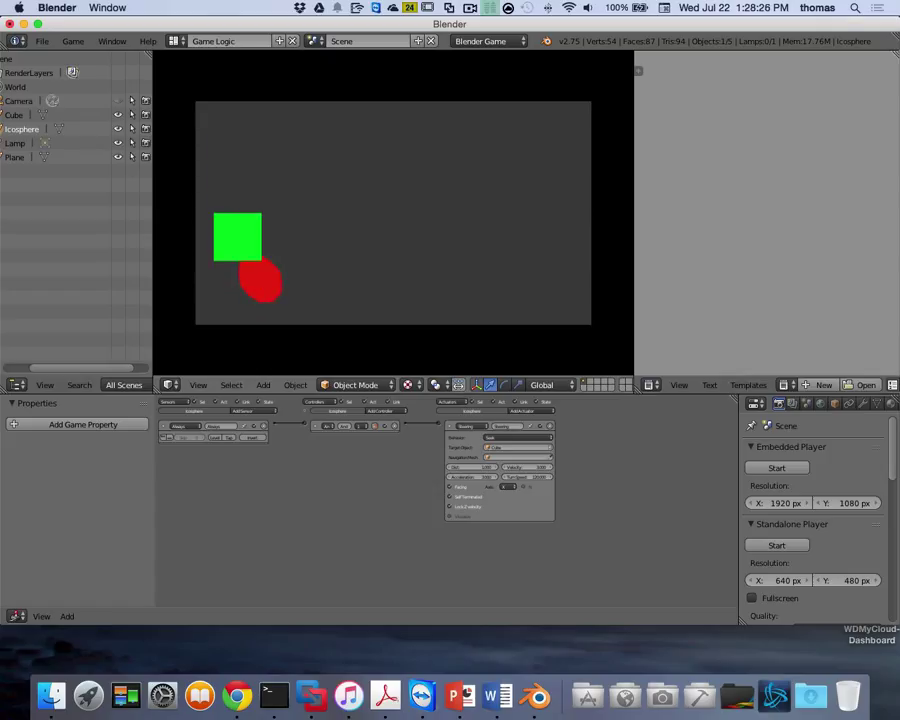
{"action": "key", "text": "Escape"}
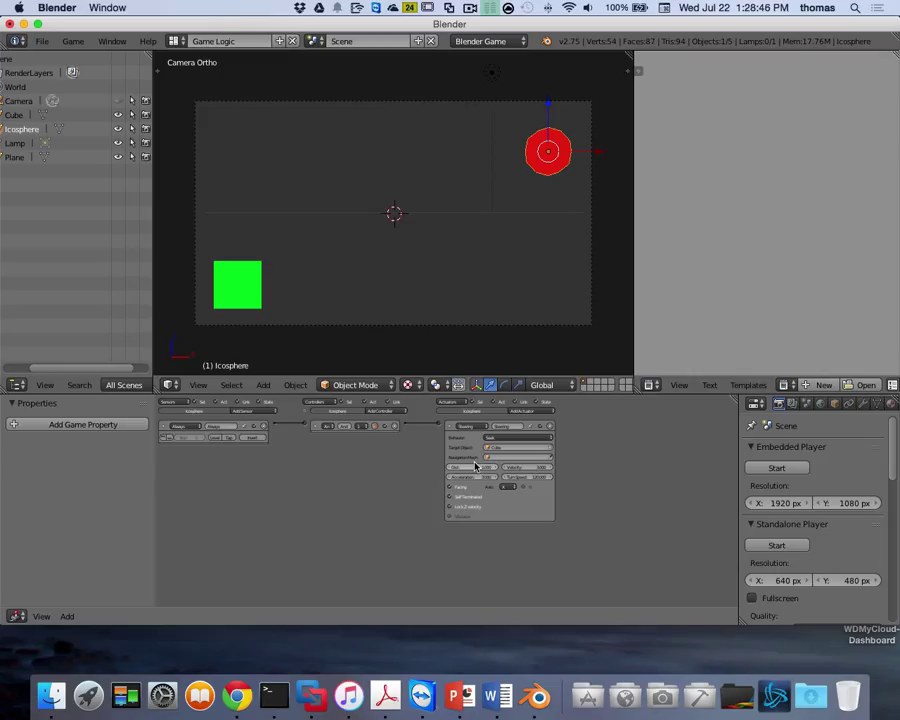
Step: Extend the 3D view over the text editor area and enlarge the Logic Editor to show the Steering actuator's settings
{"action": "scroll", "coordinate": [476, 466], "scroll_direction": "up", "scroll_amount": 8}
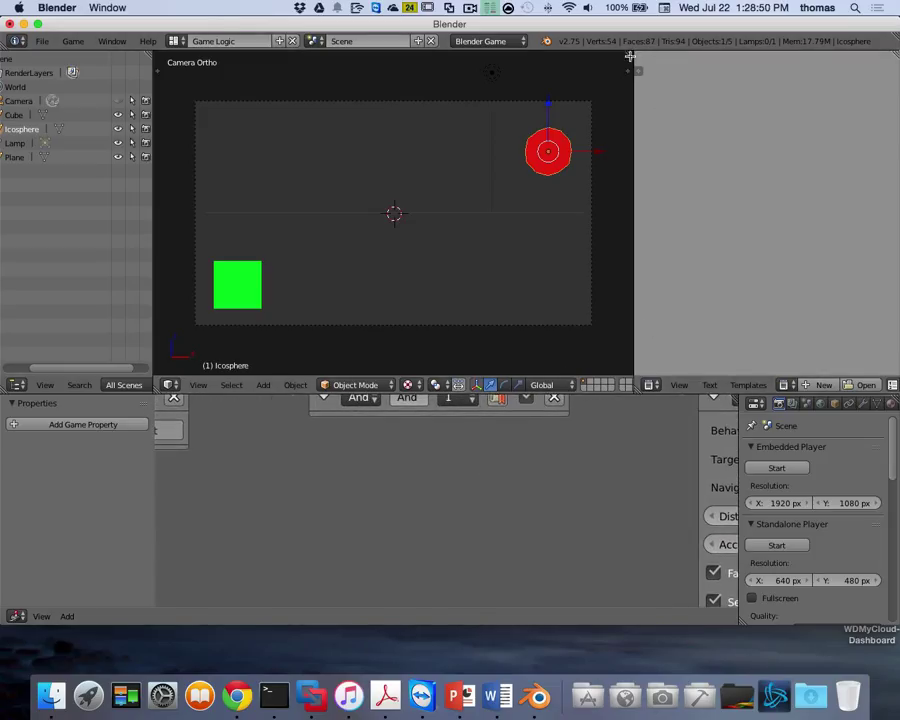
{"action": "left_click_drag", "start_coordinate": [629, 69], "coordinate": [711, 293]}
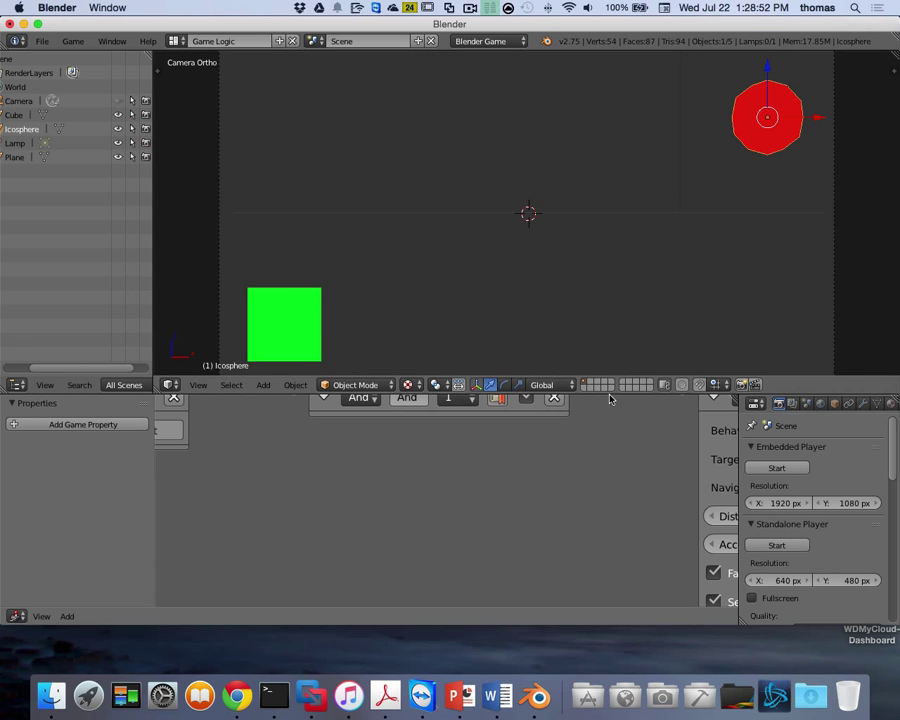
{"action": "left_click_drag", "start_coordinate": [612, 393], "coordinate": [614, 337]}
{"action": "key", "text": "Home"}
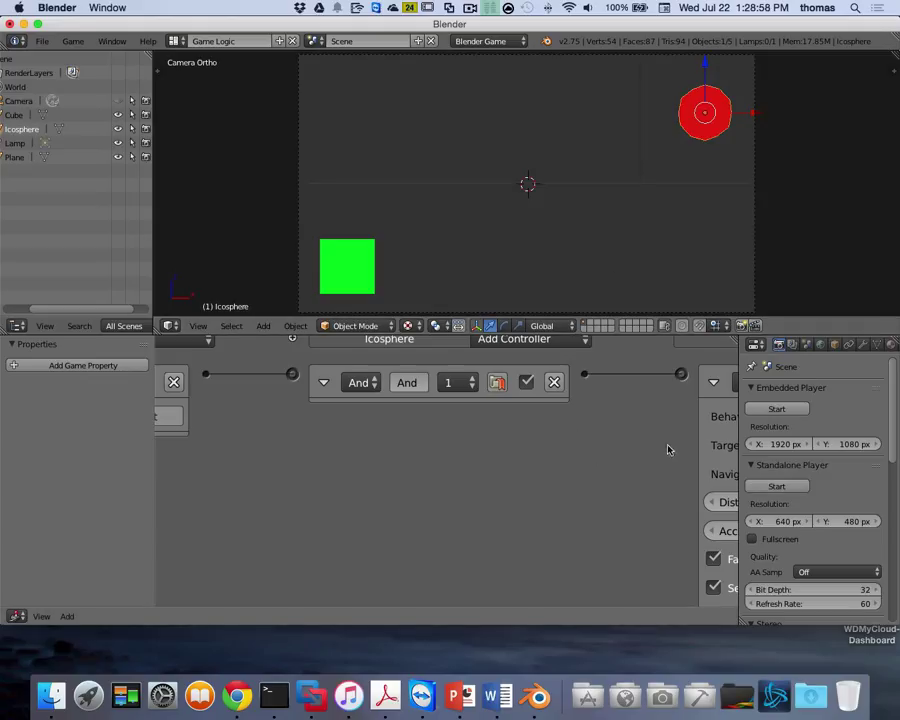
{"action": "left_click_drag", "start_coordinate": [737, 393], "coordinate": [788, 393]}
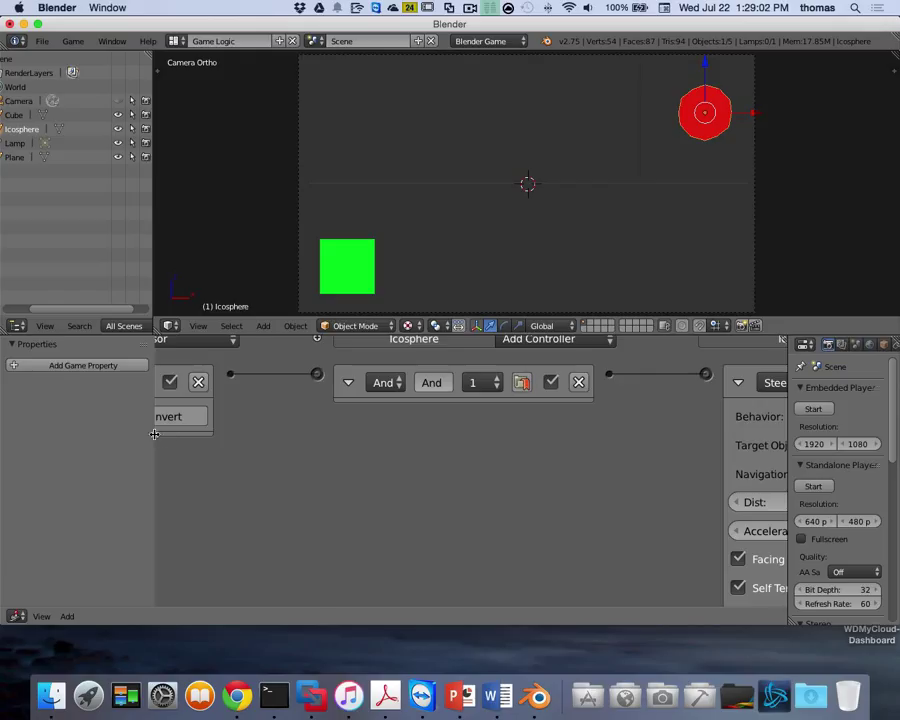
{"action": "left_click_drag", "start_coordinate": [156, 438], "coordinate": [66, 432]}
{"action": "scroll", "coordinate": [340, 454], "scroll_direction": "right", "scroll_amount": 5}
{"action": "scroll", "coordinate": [404, 454], "scroll_direction": "right", "scroll_amount": 2}
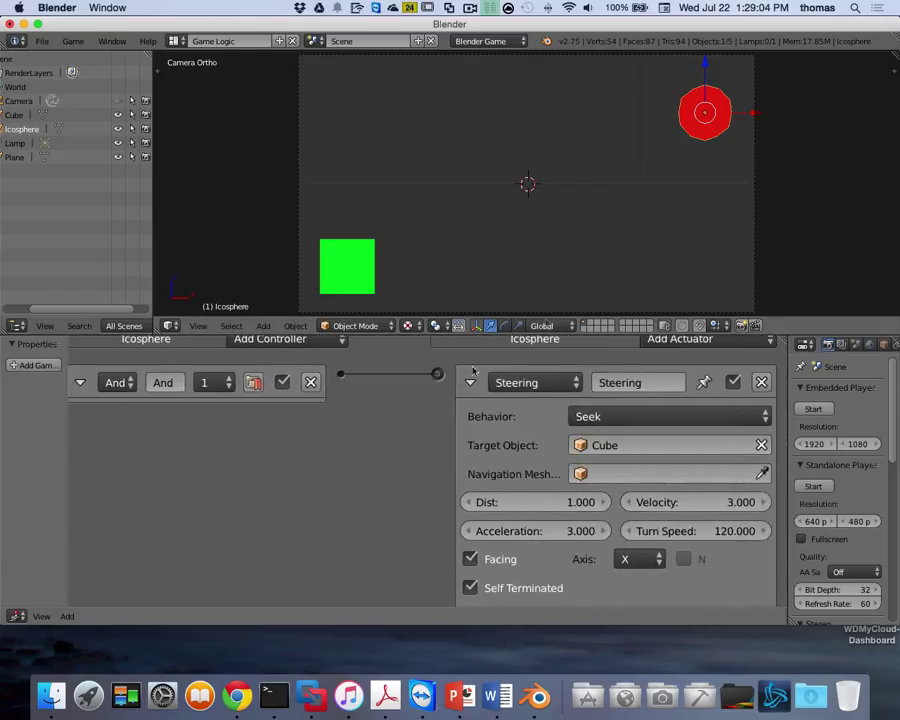
Step: Disable Facing on the Icosphere's Steering actuator and test-run the game outside the camera view
{"action": "key", "text": "KP_0"}
{"action": "left_click", "coordinate": [467, 378]}
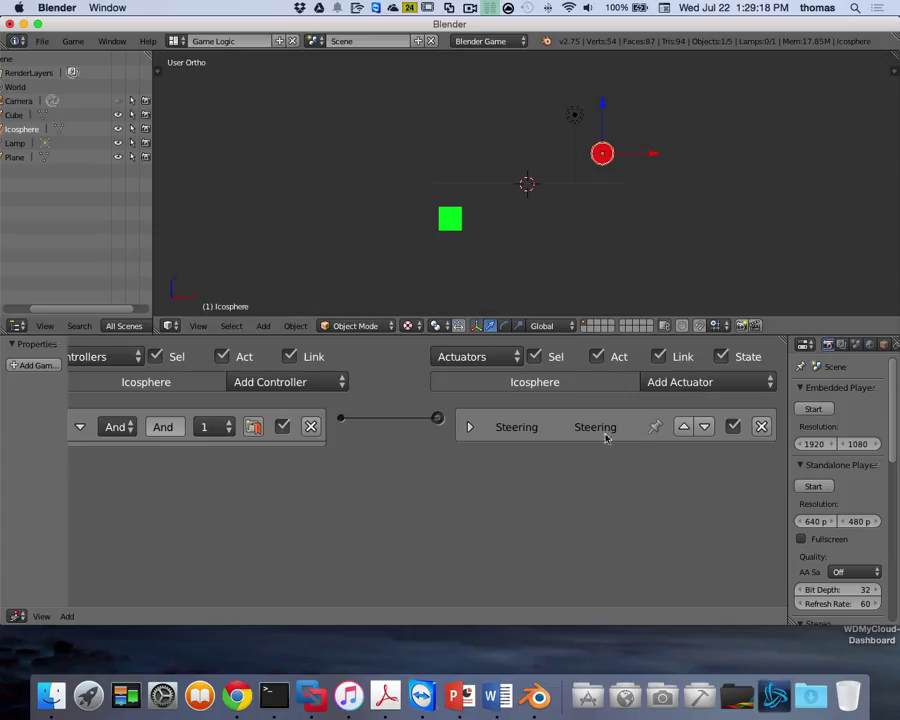
{"action": "left_click", "coordinate": [483, 435]}
{"action": "scroll", "coordinate": [446, 498], "scroll_direction": "down", "scroll_amount": 5}
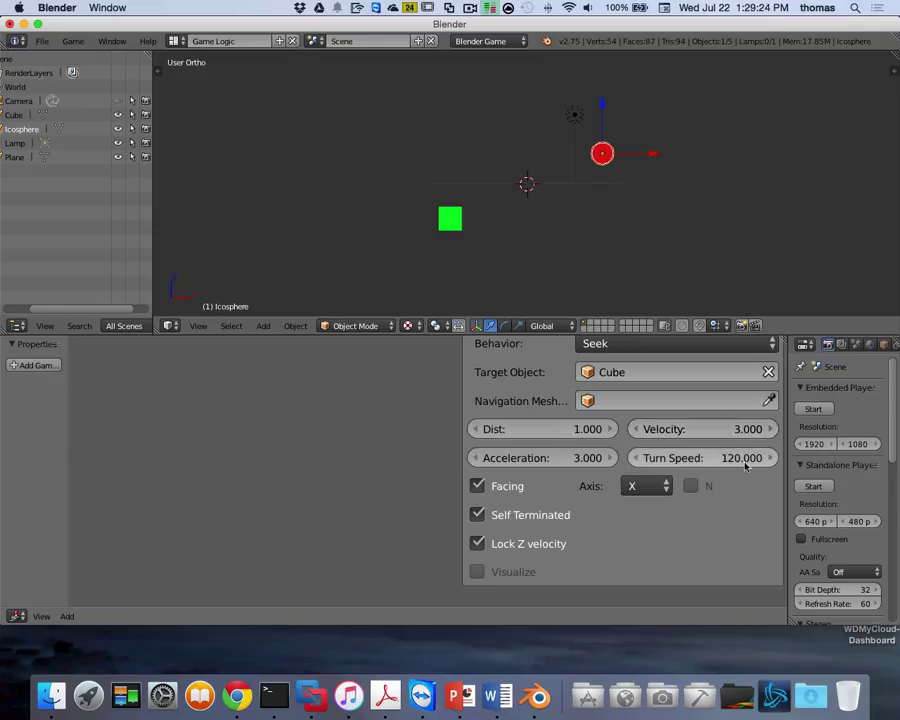
{"action": "left_click", "coordinate": [477, 486]}
{"action": "key", "text": "p"}
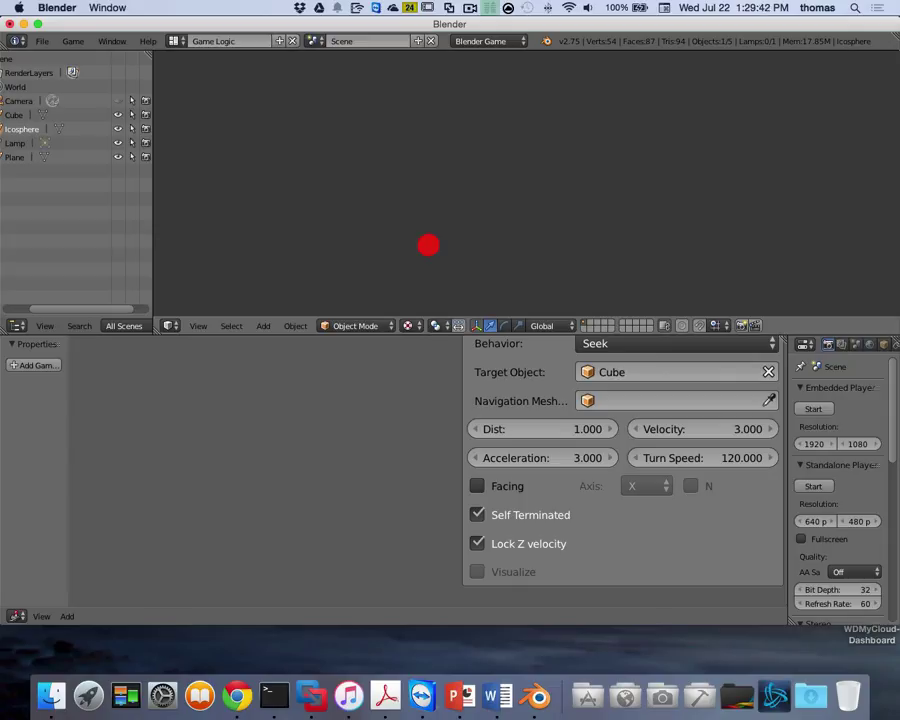
{"action": "key", "text": "Escape"}
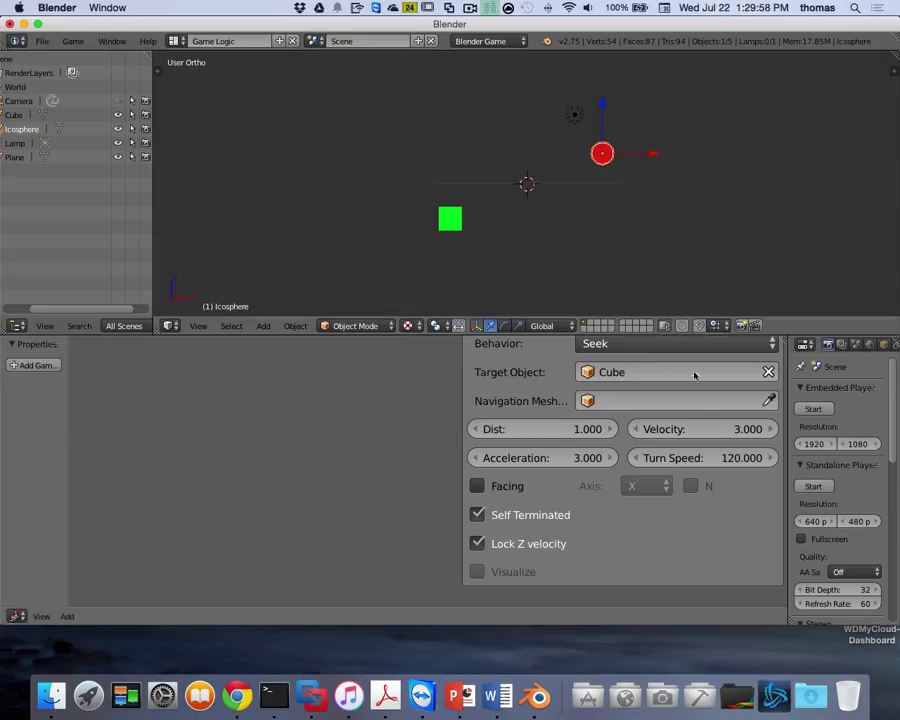
Step: Set the Steering actuator's velocity to 10 and test-run the game, returning to the camera view
{"action": "left_click", "coordinate": [731, 429]}
{"action": "type", "text": "10"}
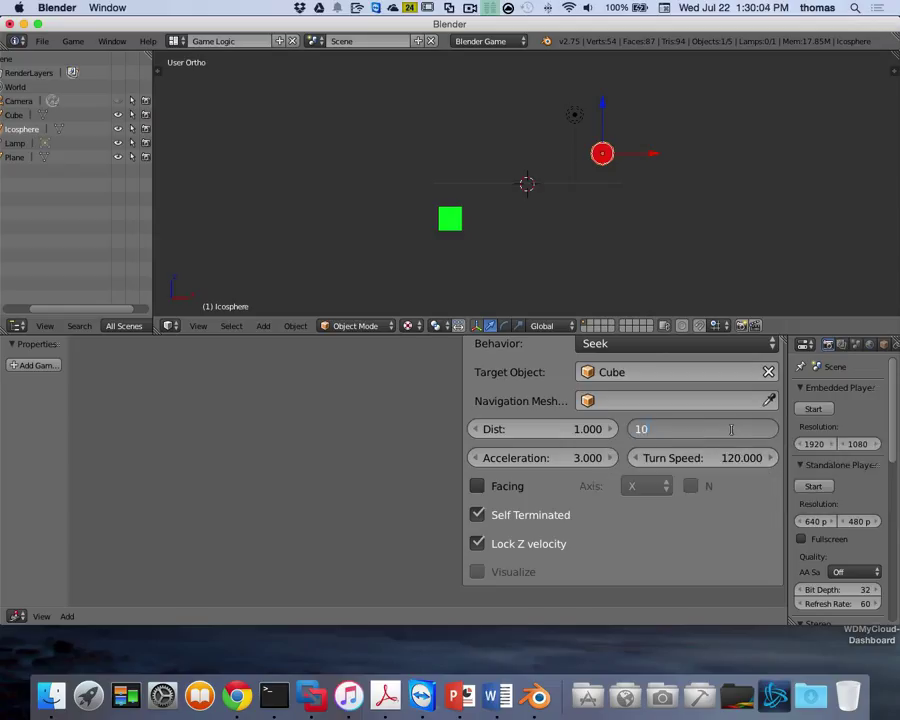
{"action": "key", "text": "Return"}
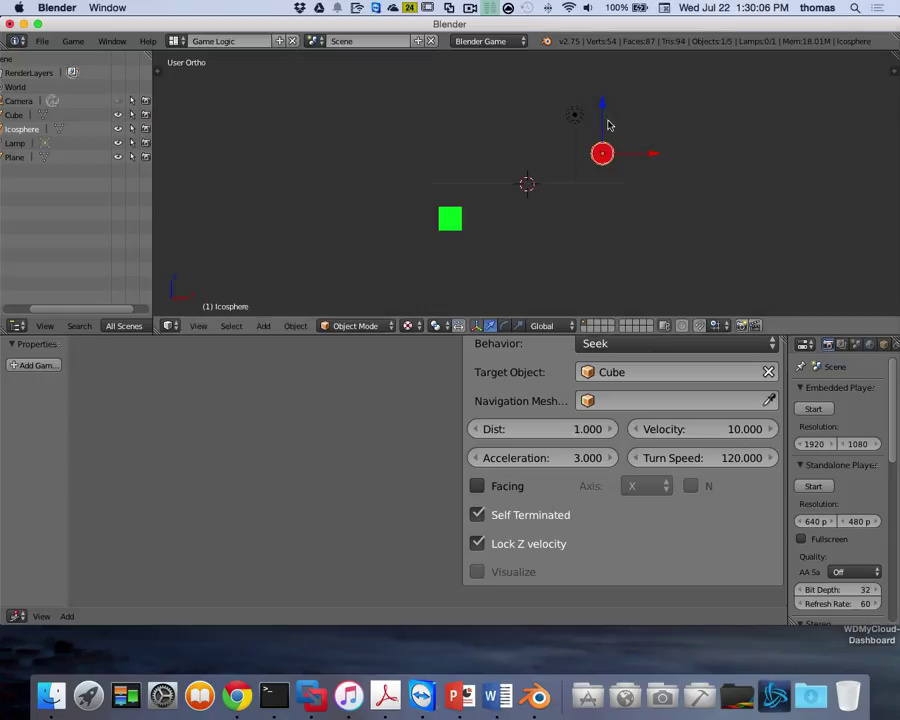
{"action": "key", "text": "p"}
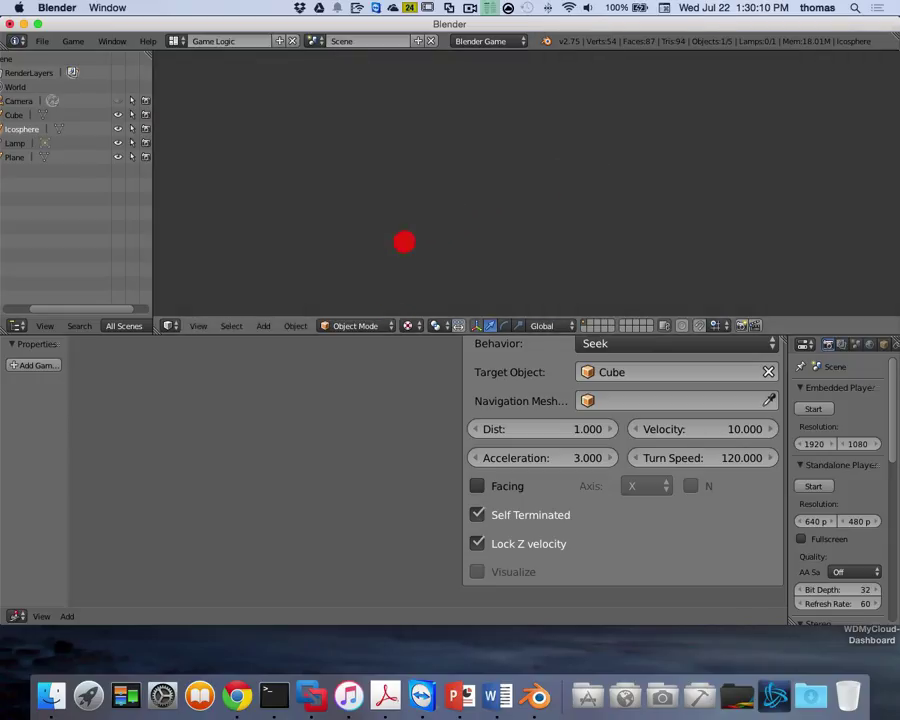
{"action": "key", "text": "Escape"}
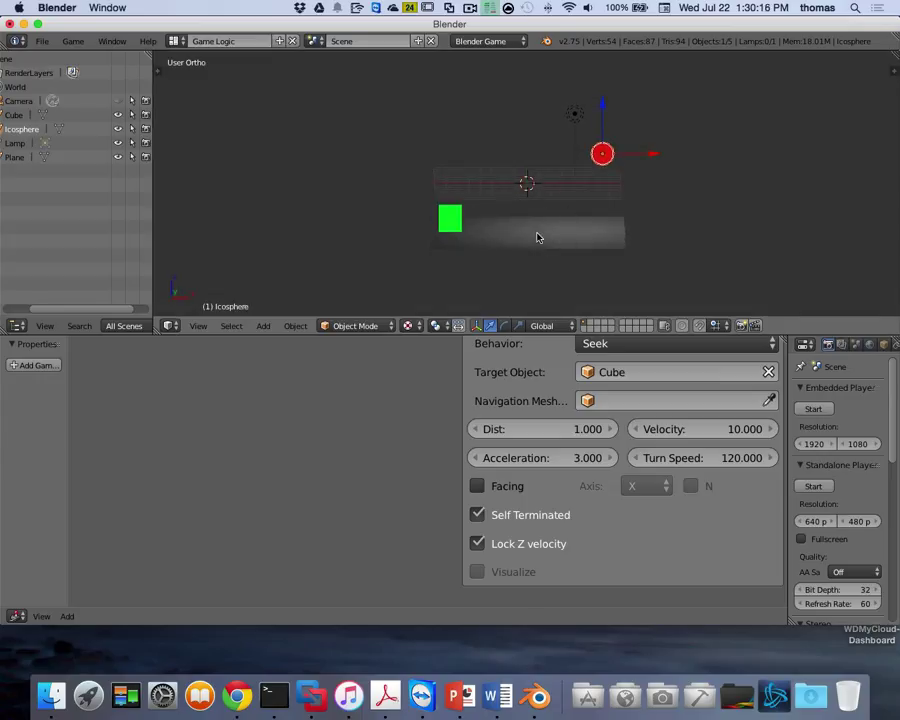
{"action": "key", "text": "KP_0"}
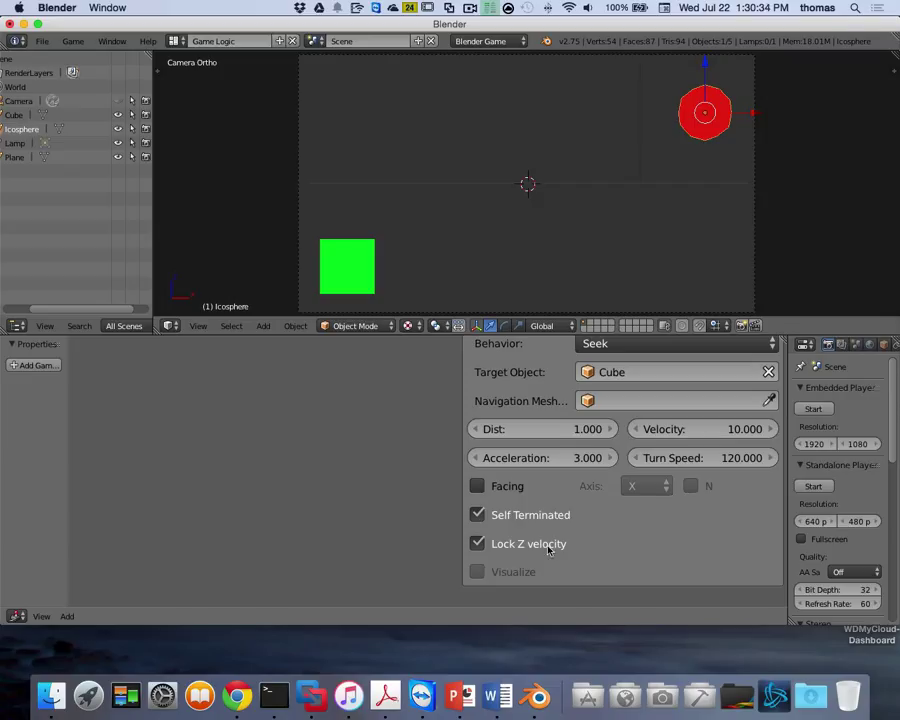
Step: Try a game run with the Steering actuator's Lock Z velocity turned off, and re-enable the option
{"action": "left_click", "coordinate": [476, 545]}
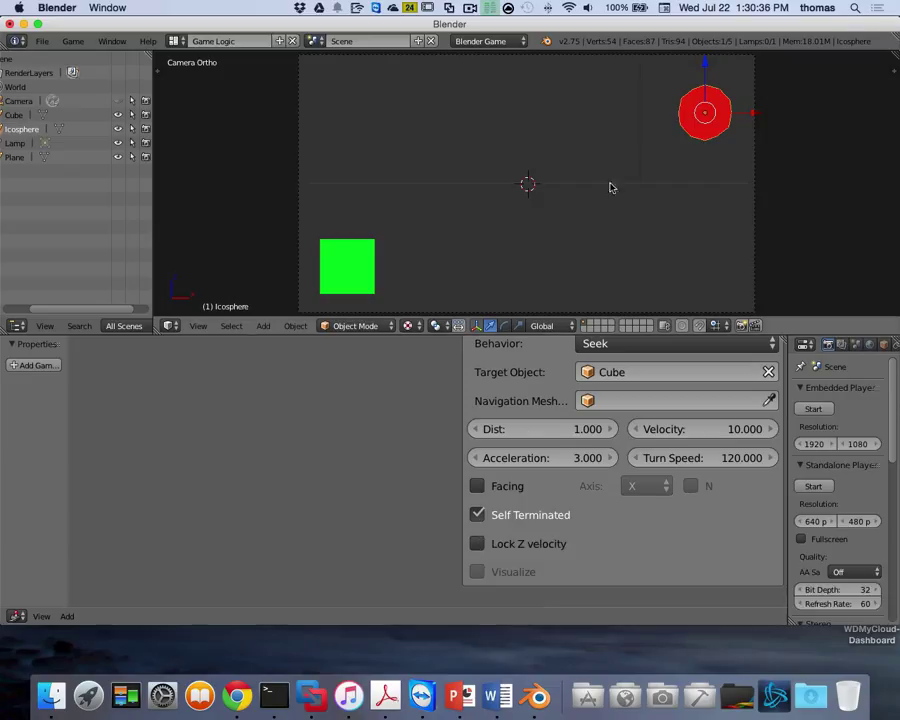
{"action": "key", "text": "p"}
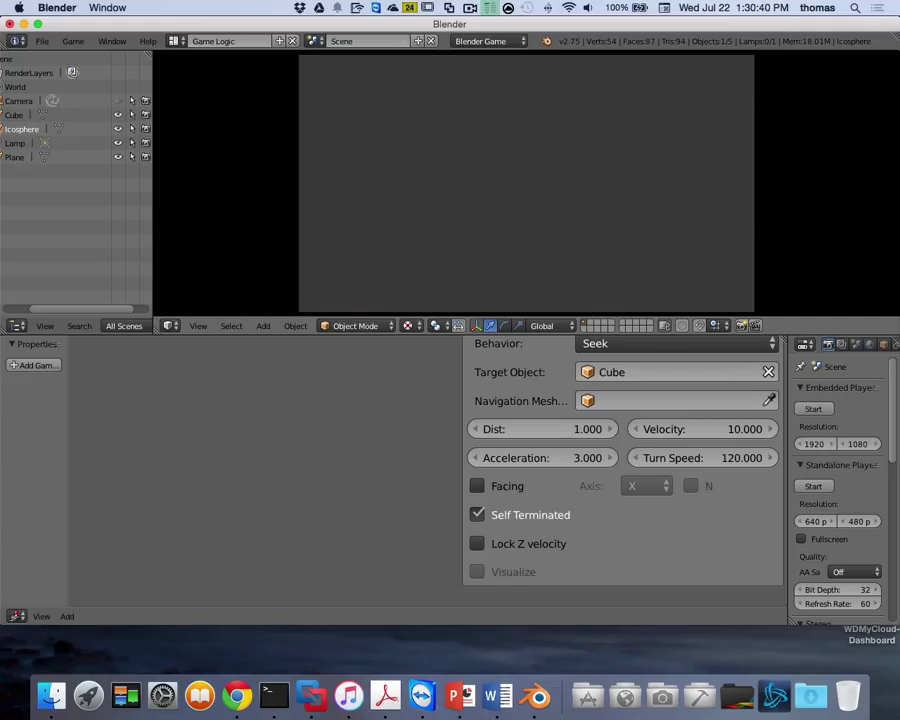
{"action": "key", "text": "Escape"}
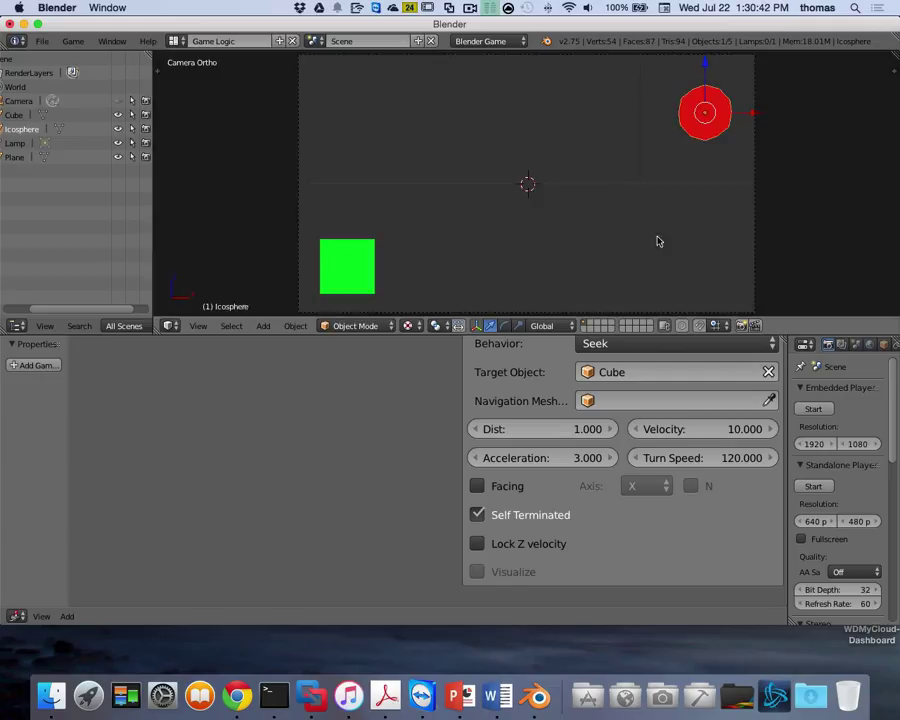
{"action": "left_click", "coordinate": [477, 543]}
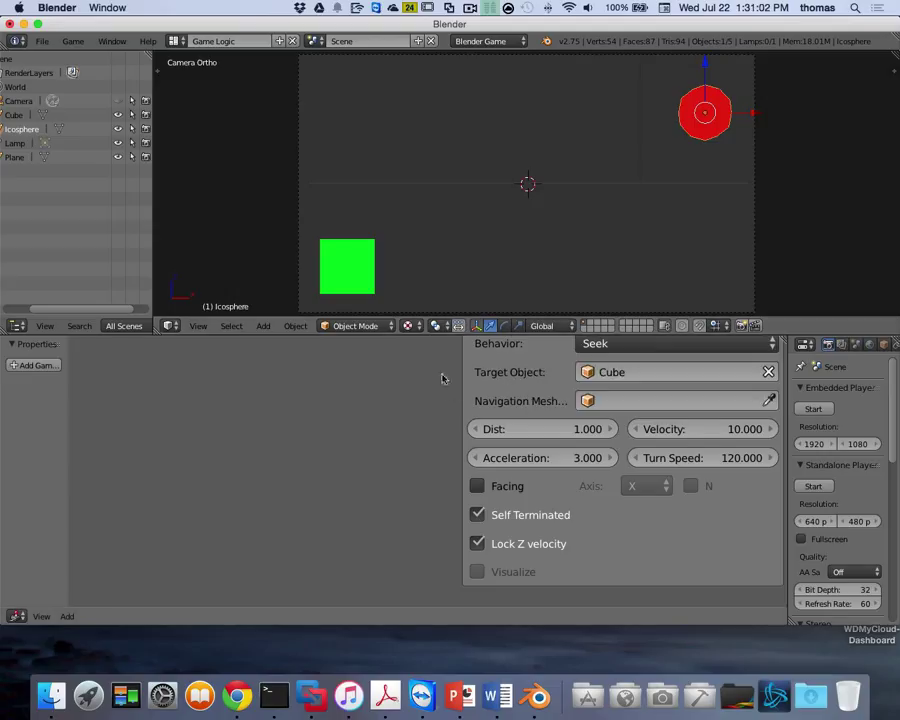
Step: Collapse the Icosphere's Steering actuator and add a Constraint actuator beneath it
{"action": "scroll", "coordinate": [436, 529], "scroll_direction": "up", "scroll_amount": 3}
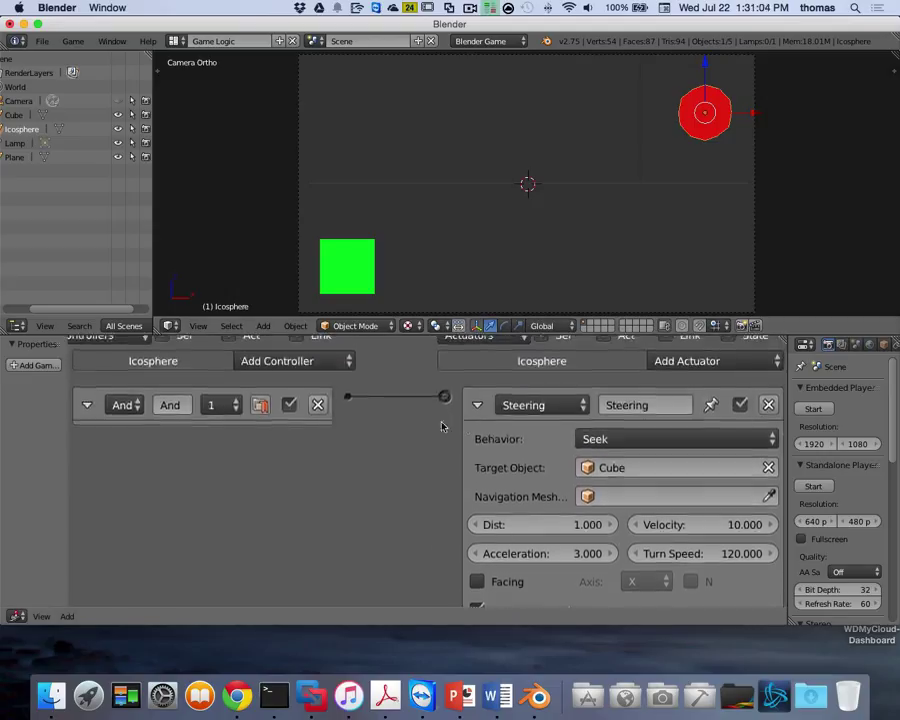
{"action": "left_click", "coordinate": [598, 397]}
{"action": "left_click", "coordinate": [706, 381]}
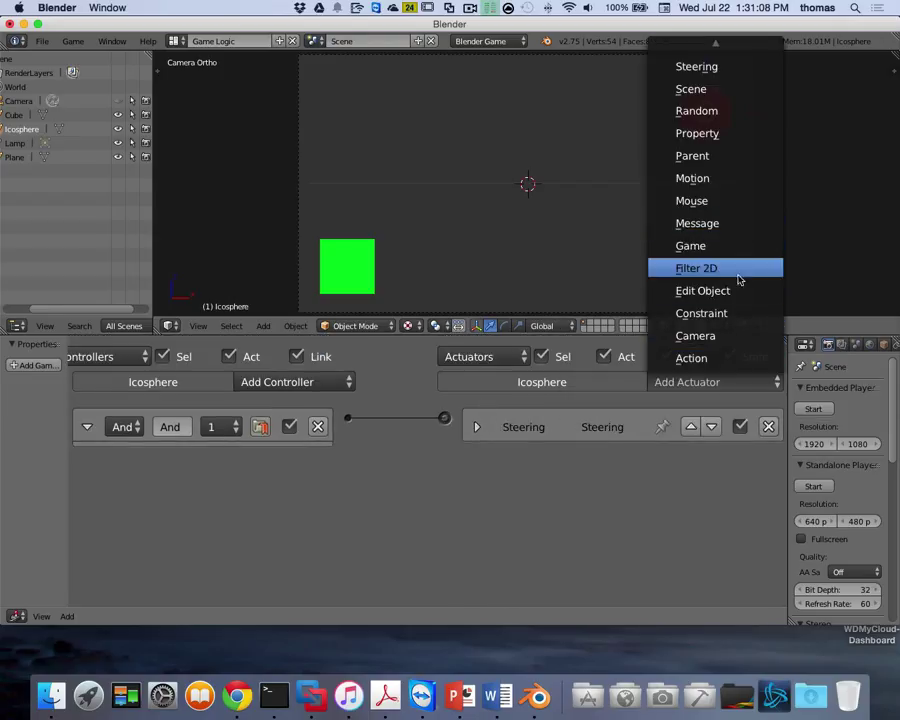
{"action": "left_click", "coordinate": [727, 313]}
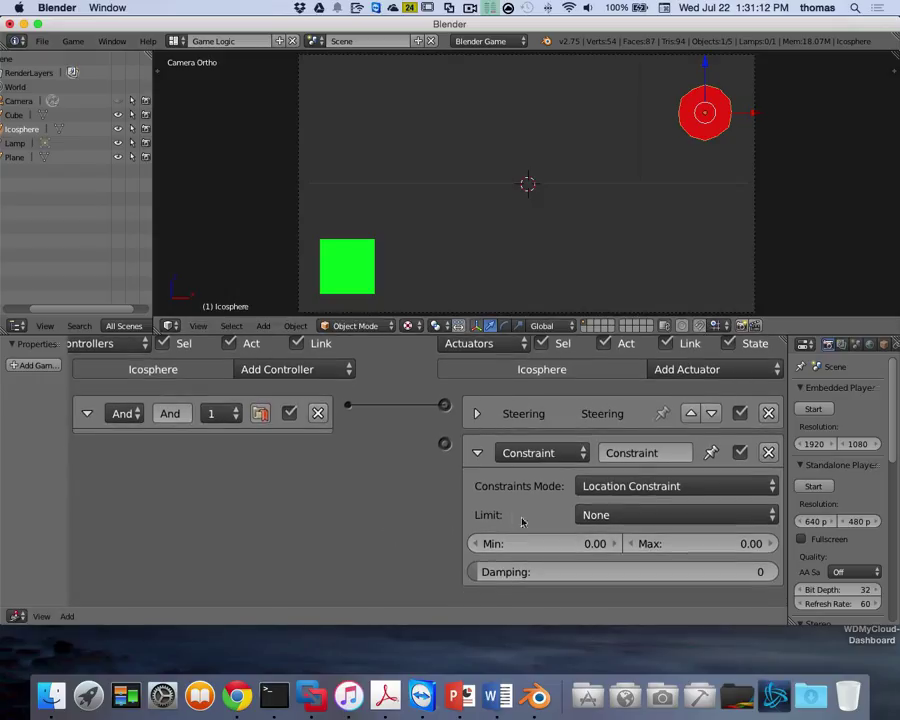
{"action": "scroll", "coordinate": [580, 521], "scroll_direction": "down", "scroll_amount": 1}
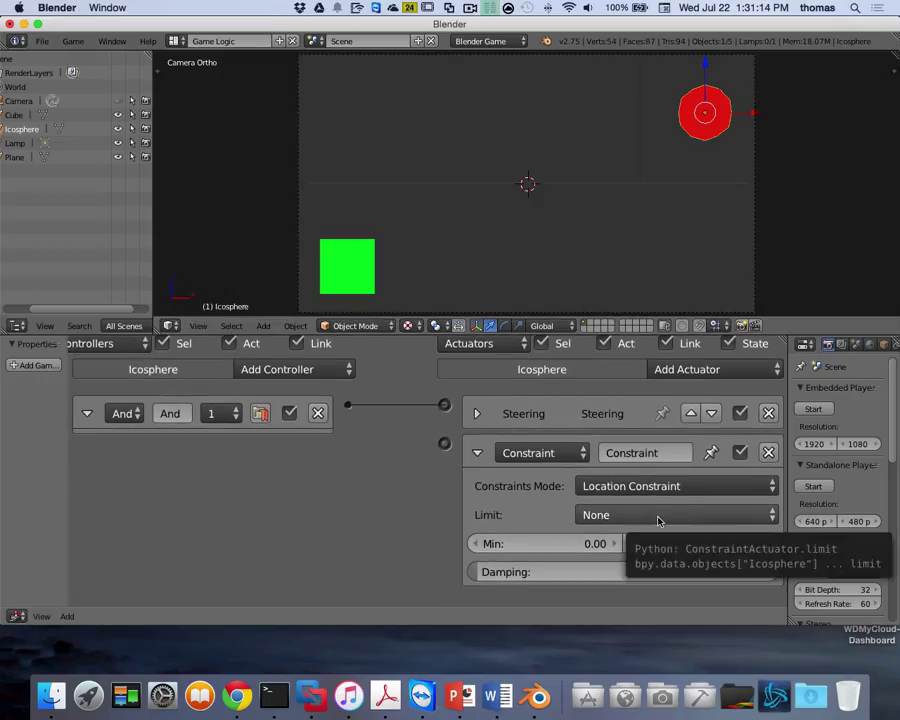
Step: Try the Distance Constraint and Orientation Constraint modes on the Constraint actuator, and return it to Location Constraint
{"action": "left_click", "coordinate": [663, 487]}
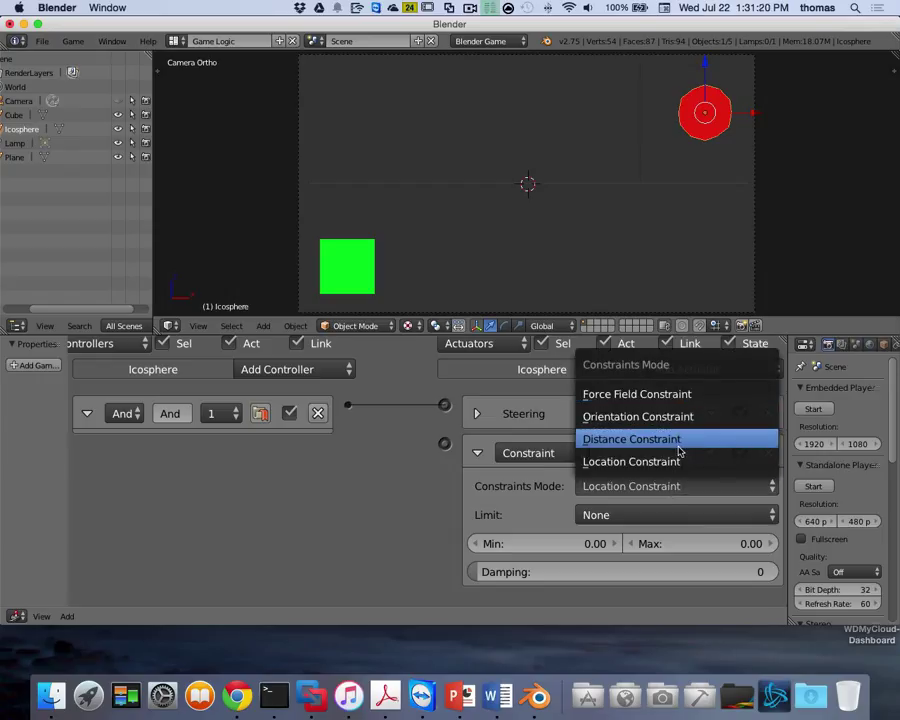
{"action": "left_click", "coordinate": [679, 452]}
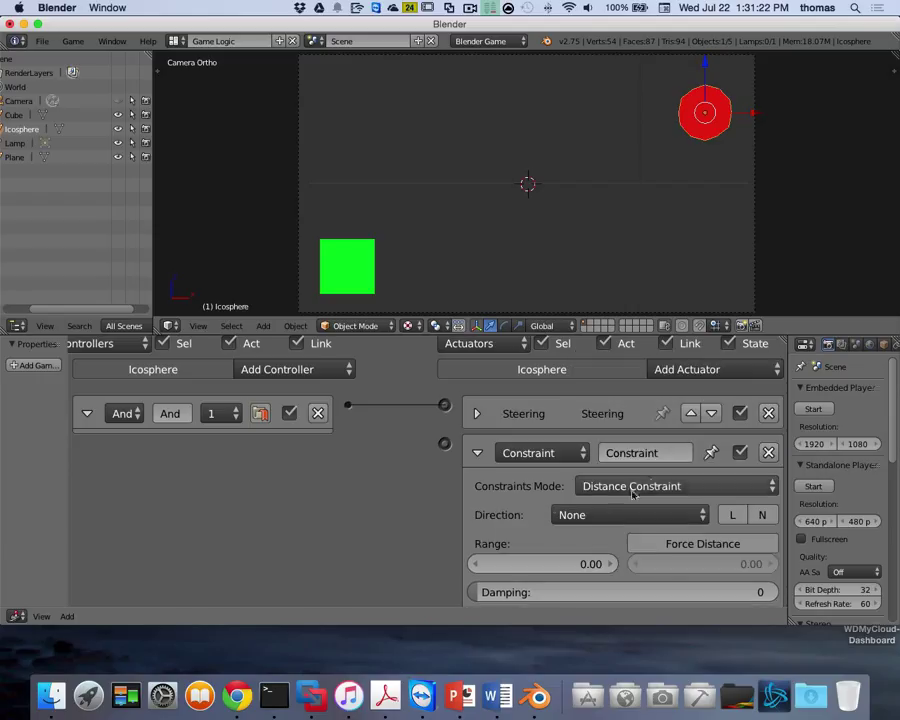
{"action": "scroll", "coordinate": [440, 512], "scroll_direction": "down", "scroll_amount": 4}
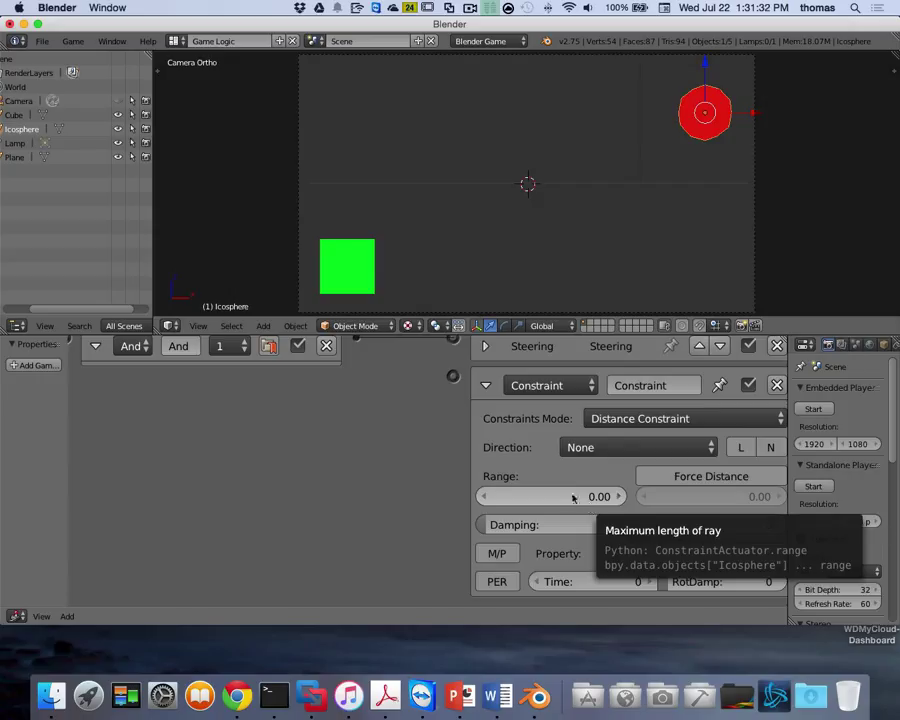
{"action": "left_click", "coordinate": [661, 420]}
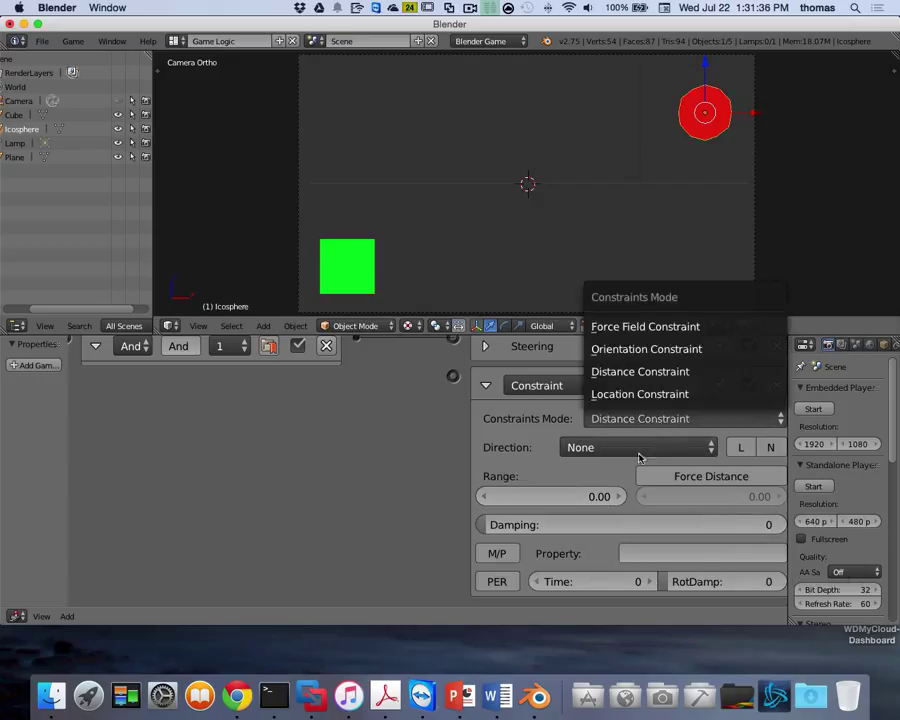
{"action": "left_click", "coordinate": [638, 455]}
{"action": "left_click", "coordinate": [635, 452]}
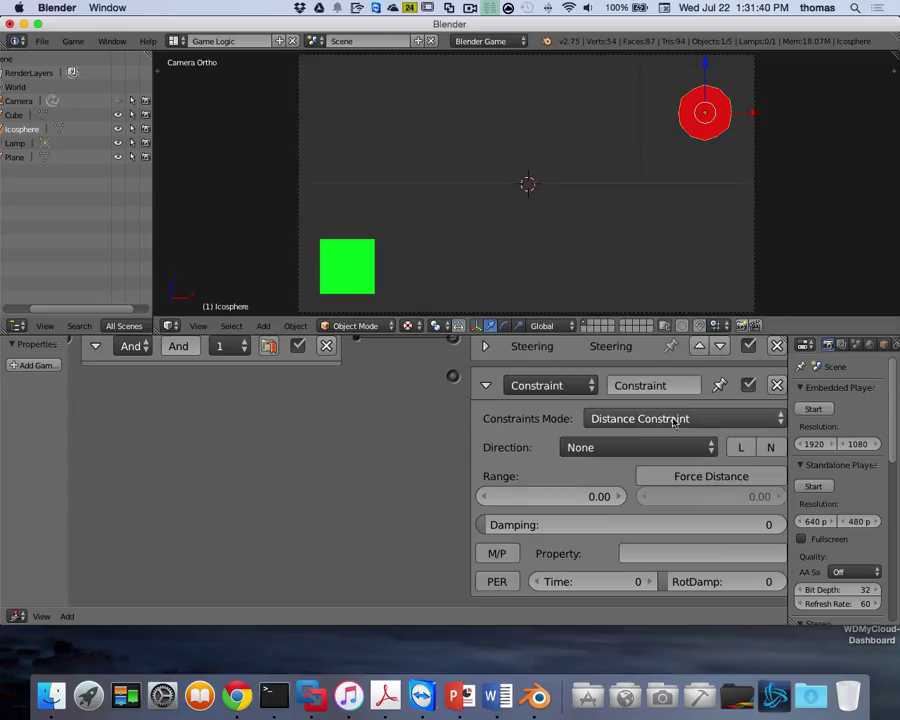
{"action": "left_click", "coordinate": [676, 420]}
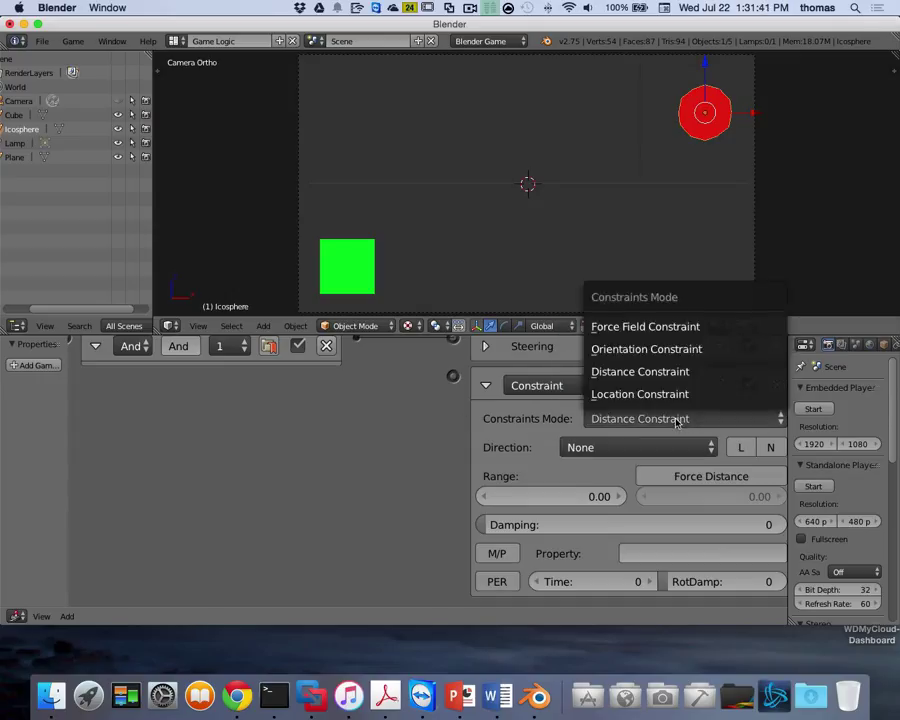
{"action": "left_click", "coordinate": [672, 352]}
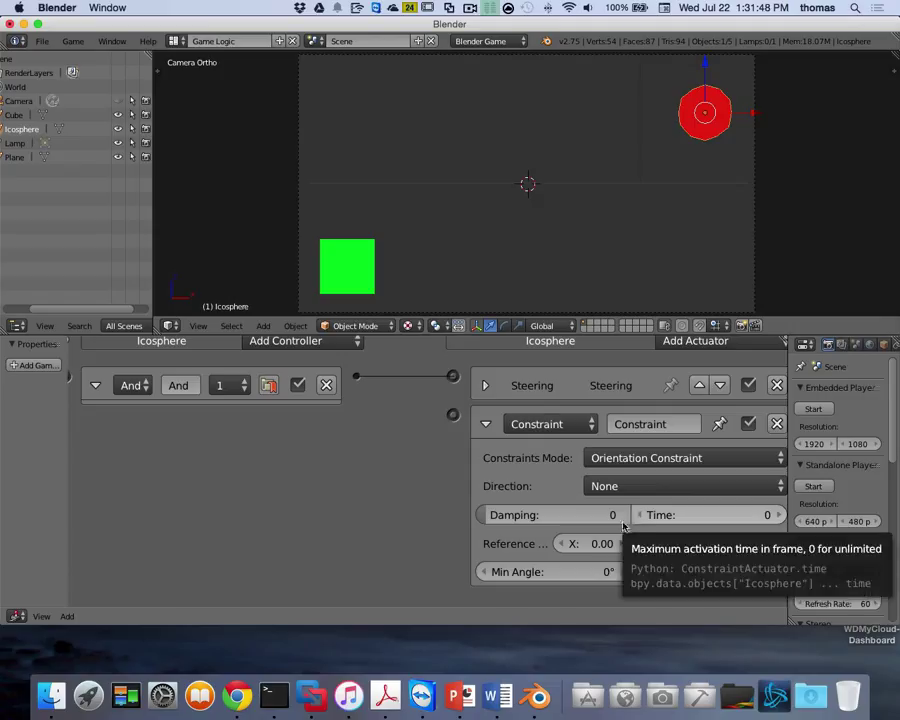
{"action": "left_click", "coordinate": [637, 460]}
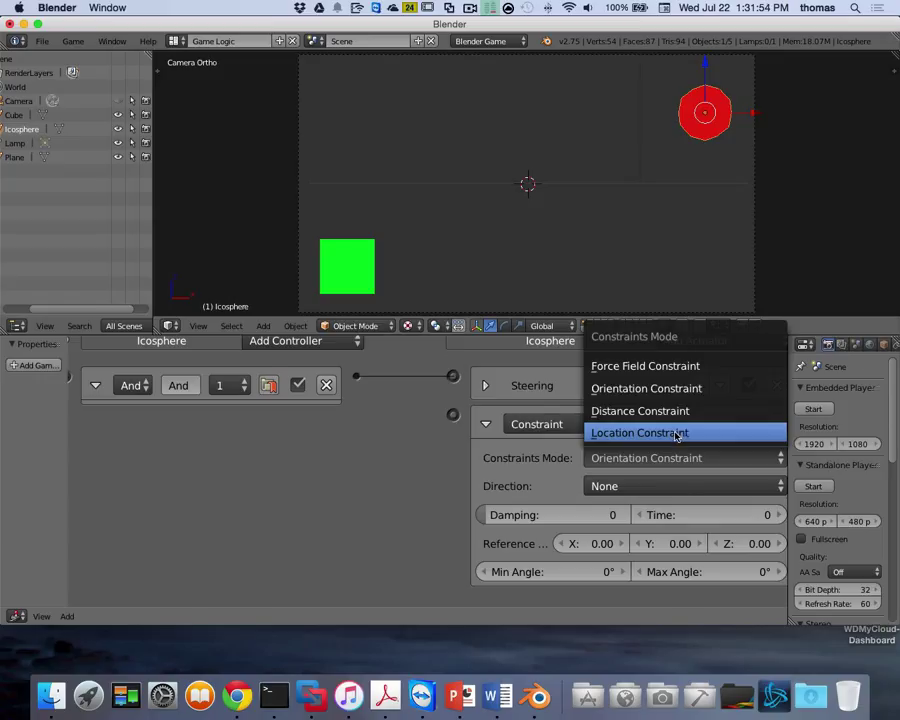
{"action": "left_click", "coordinate": [676, 433]}
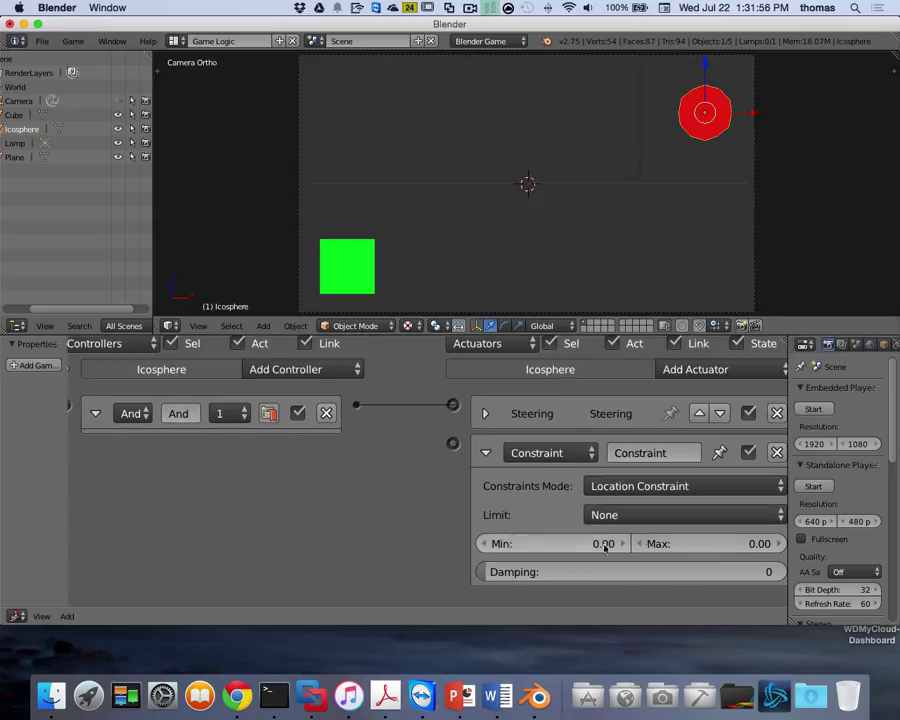
Step: Limit the Constraint actuator to Loc Z and link the Icosphere's And controller to it
{"action": "left_click", "coordinate": [645, 515]}
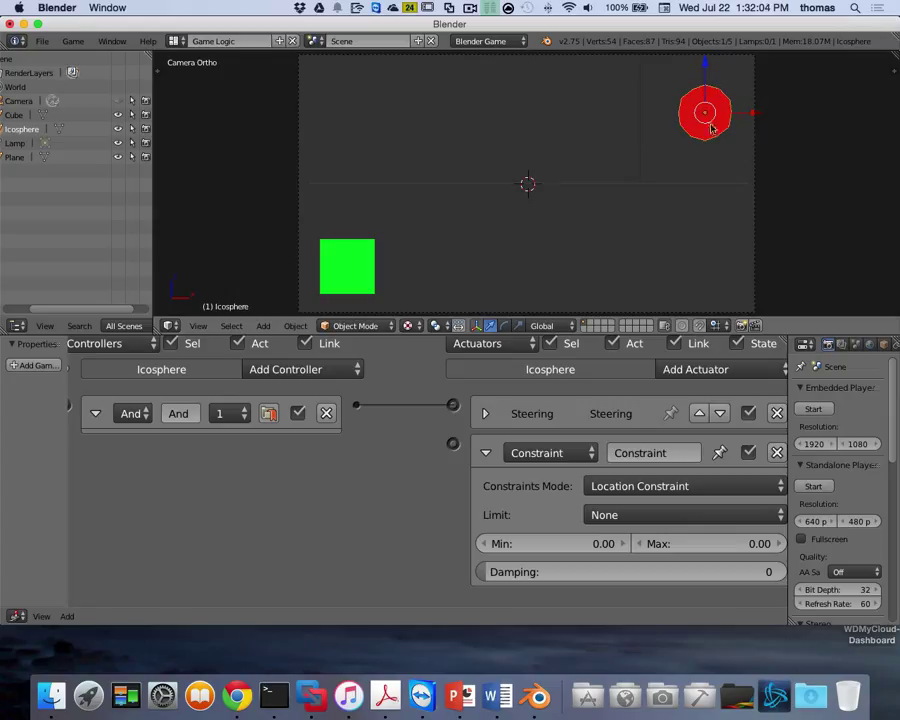
{"action": "left_click", "coordinate": [620, 516]}
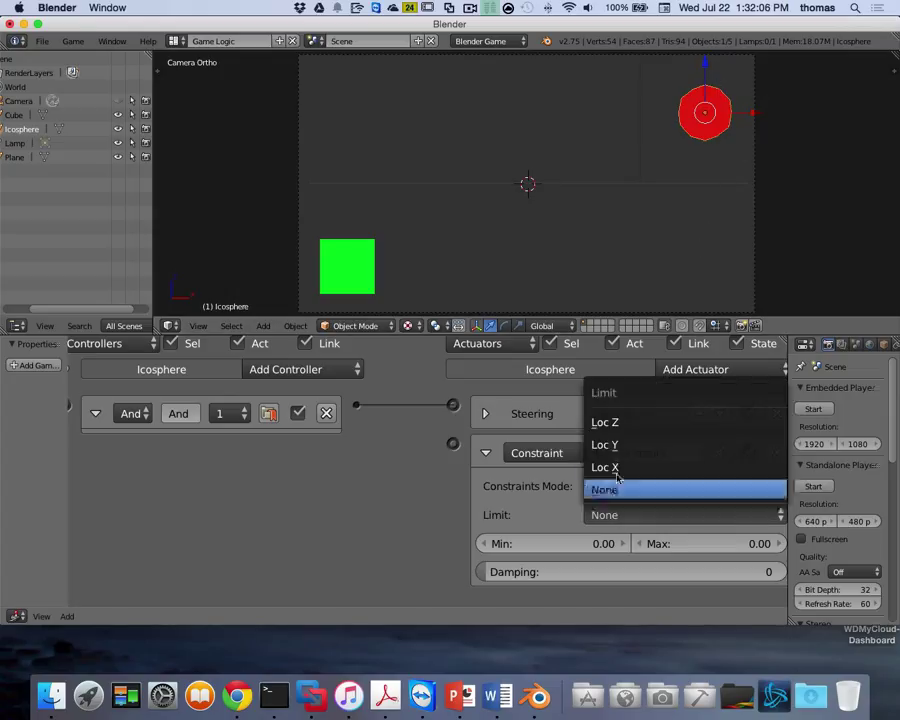
{"action": "left_click", "coordinate": [618, 424]}
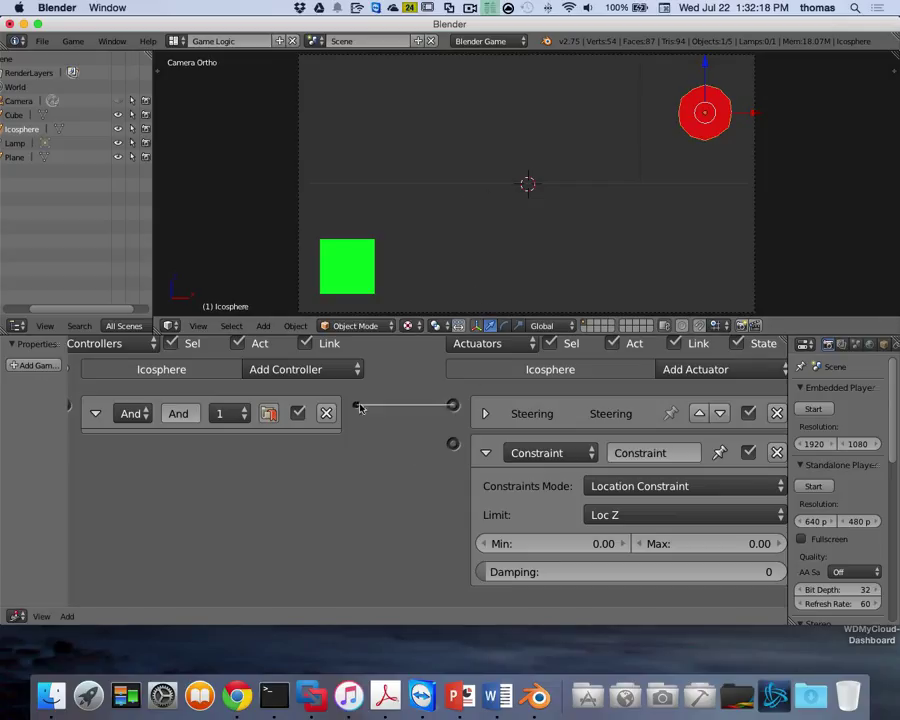
{"action": "left_click_drag", "start_coordinate": [356, 405], "coordinate": [453, 443]}
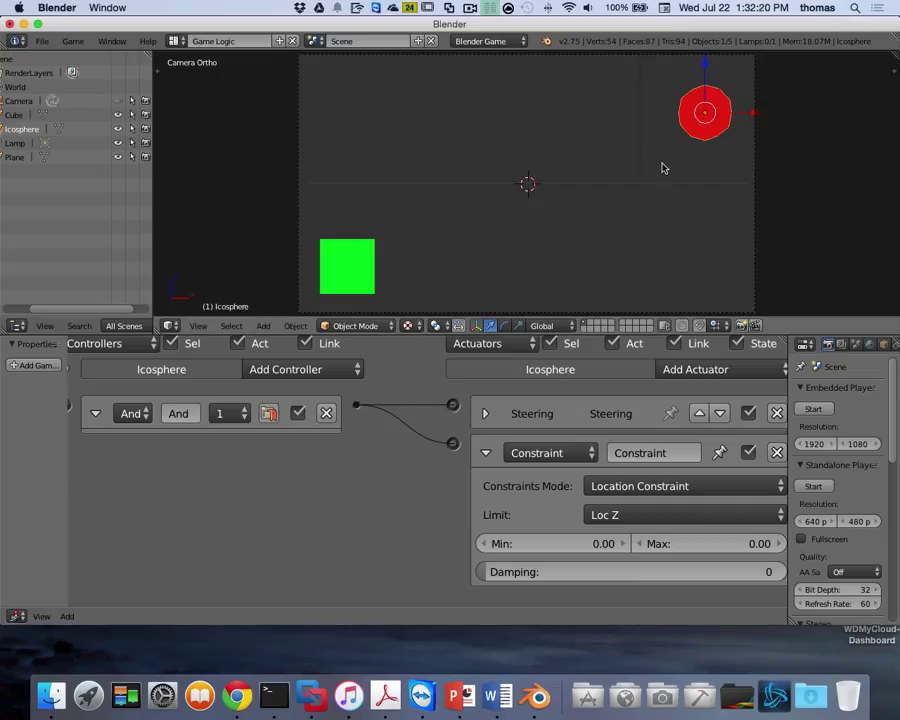
Step: Test-run the game twice with the Loc Z constraint to check the Icosphere's movement toward the cube
{"action": "key", "text": "p"}
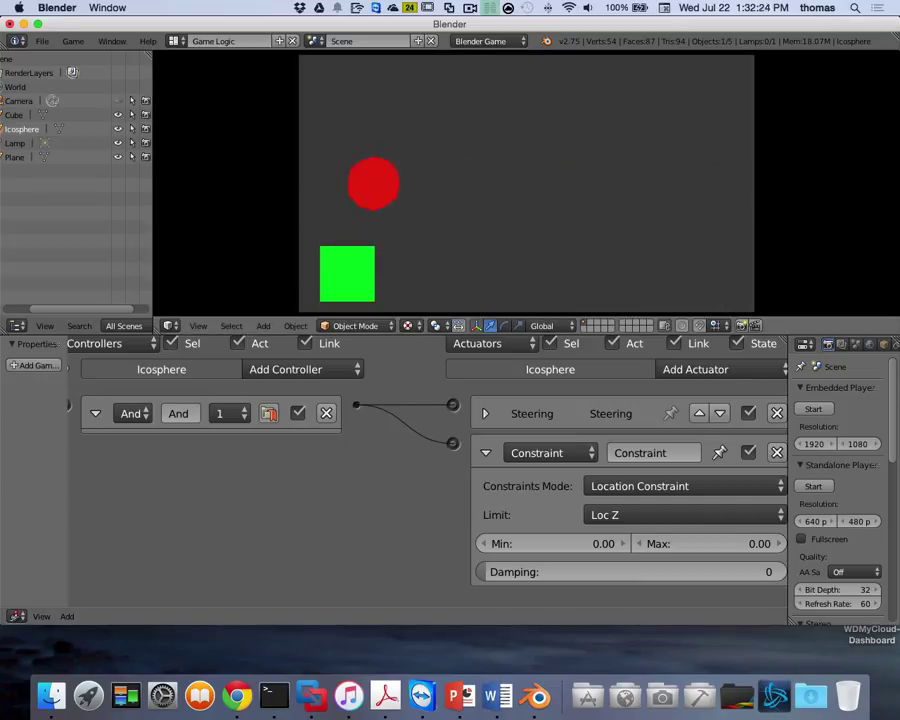
{"action": "key", "text": "Escape"}
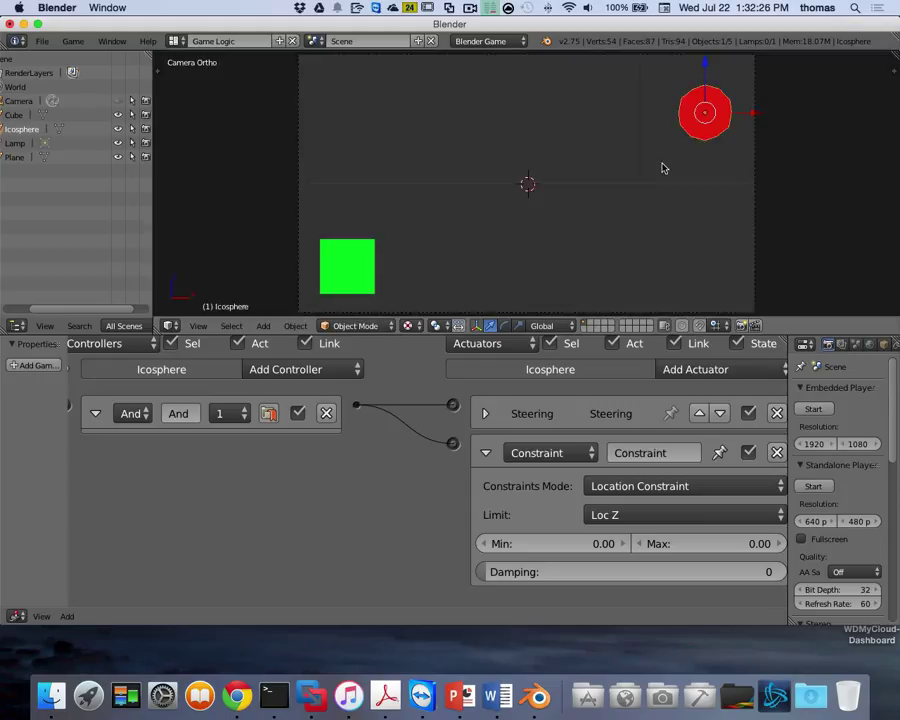
{"action": "key", "text": "p"}
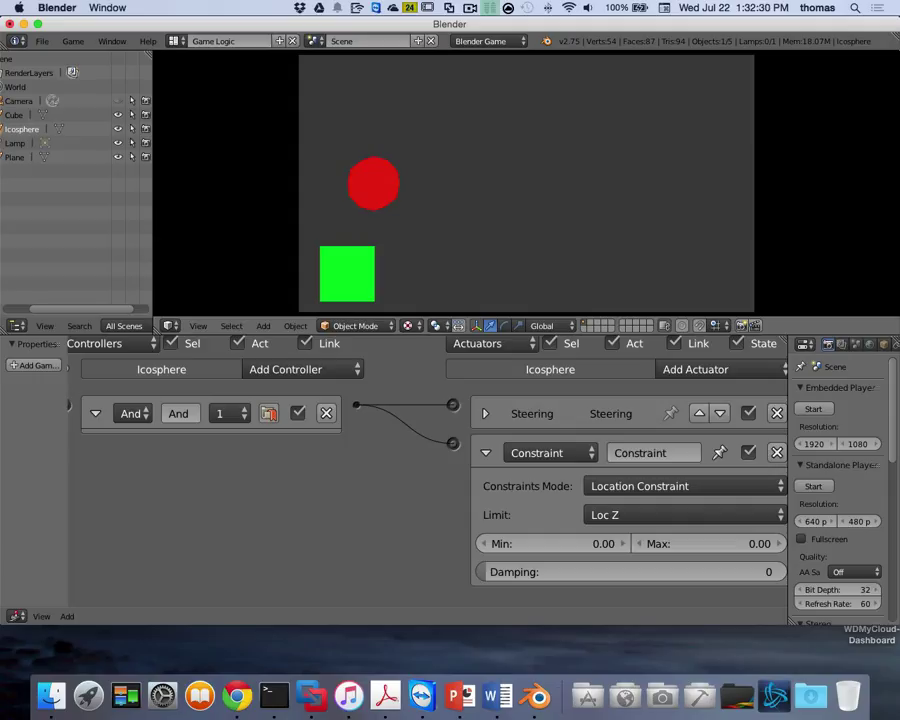
{"action": "key", "text": "Escape"}
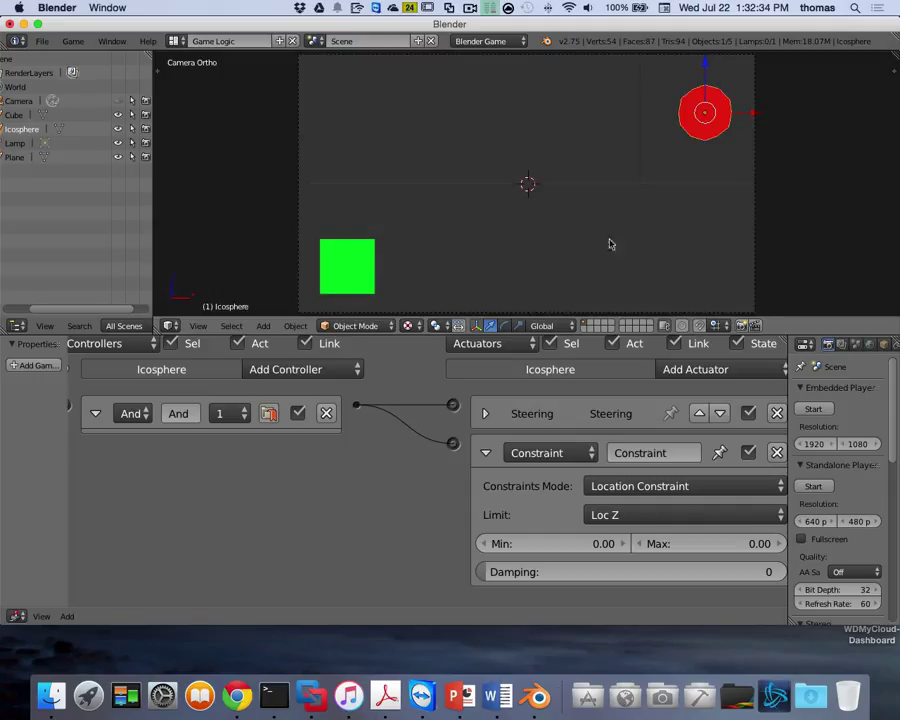
Step: Examine the Steering actuator's settings, including Lock Z velocity, alongside the Constraint actuator's limits
{"action": "left_click", "coordinate": [486, 415]}
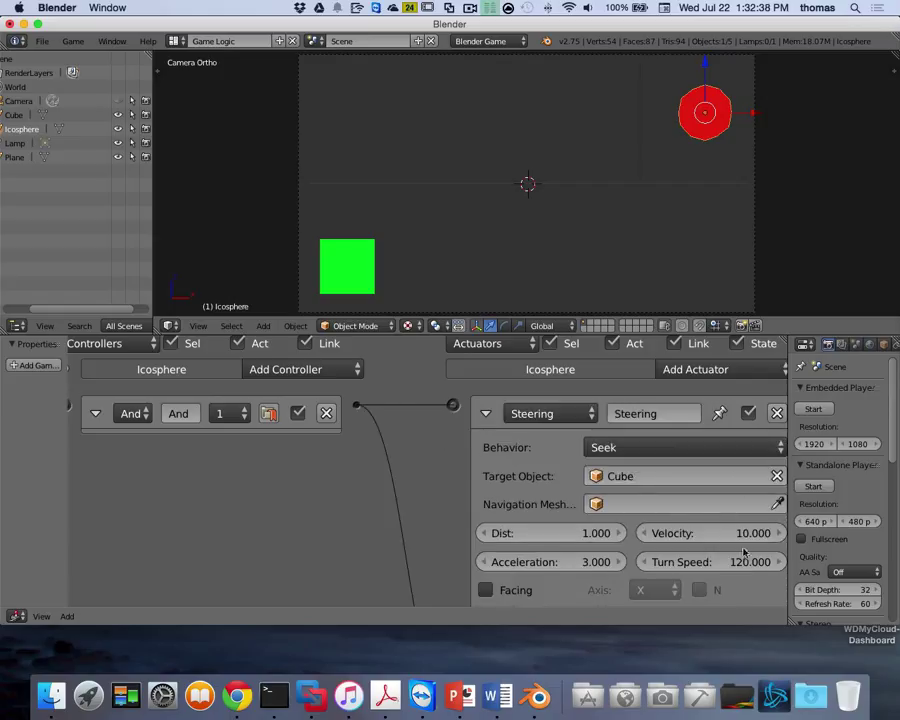
{"action": "left_click", "coordinate": [487, 414]}
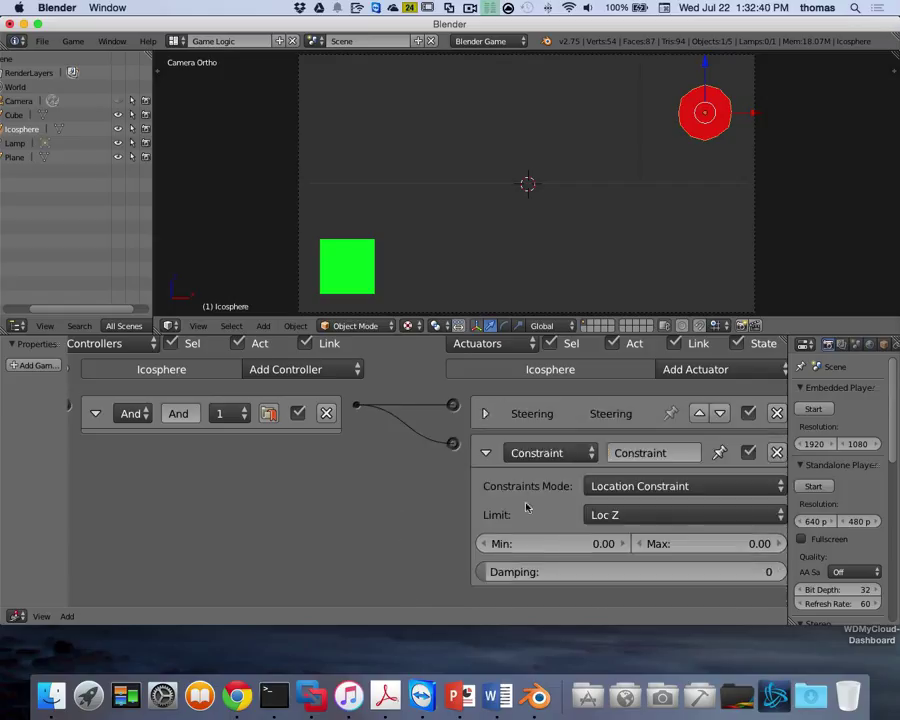
{"action": "left_click", "coordinate": [486, 413]}
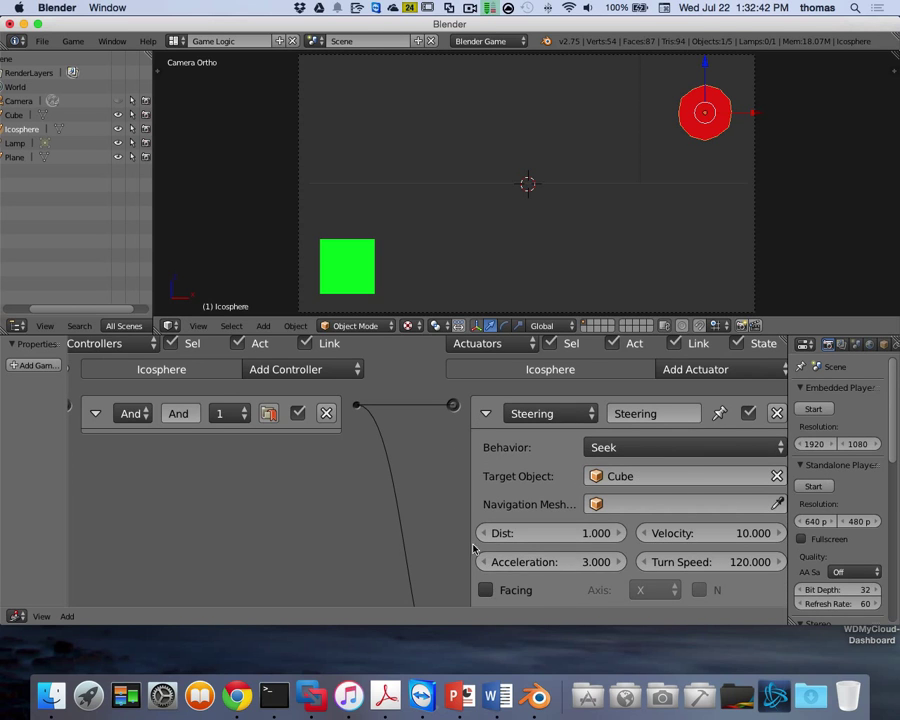
{"action": "scroll", "coordinate": [474, 548], "scroll_direction": "down", "scroll_amount": 6}
{"action": "scroll", "coordinate": [533, 390], "scroll_direction": "up", "scroll_amount": 4}
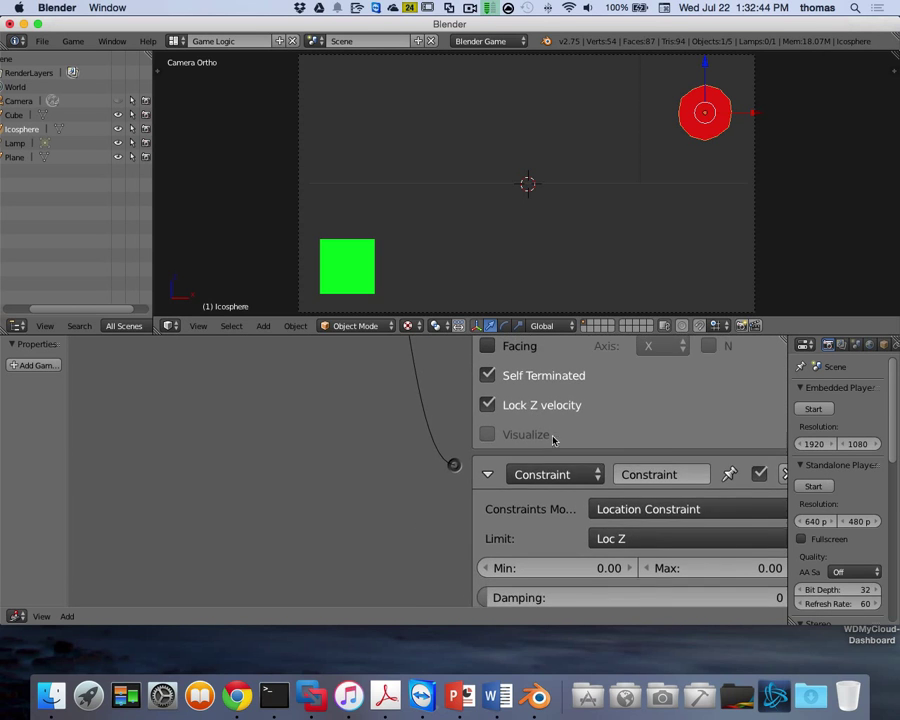
{"action": "scroll", "coordinate": [568, 441], "scroll_direction": "up", "scroll_amount": 2}
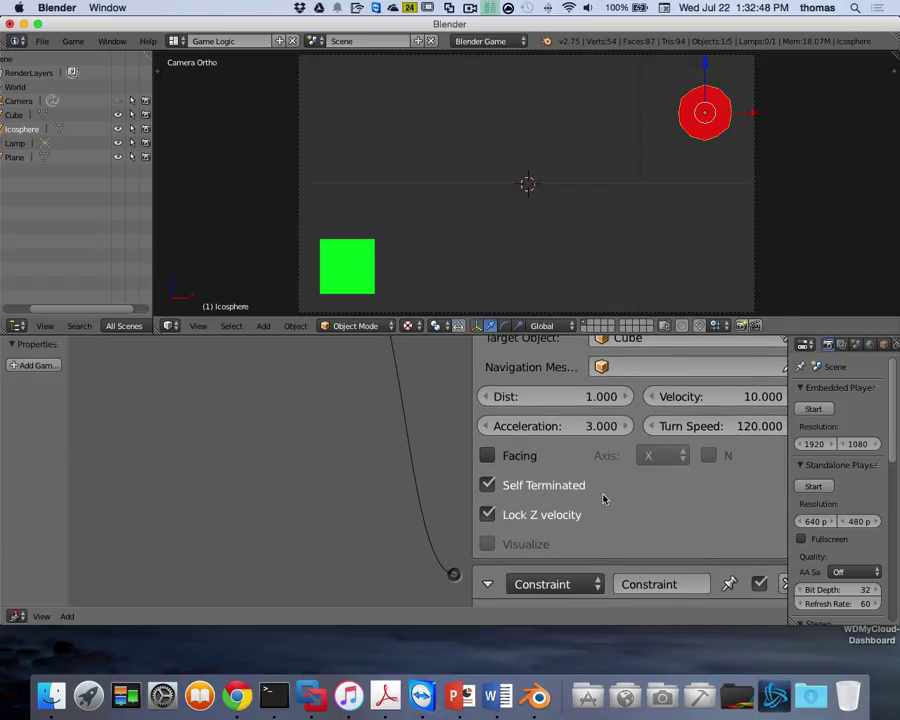
{"action": "scroll", "coordinate": [603, 497], "scroll_direction": "down", "scroll_amount": 6}
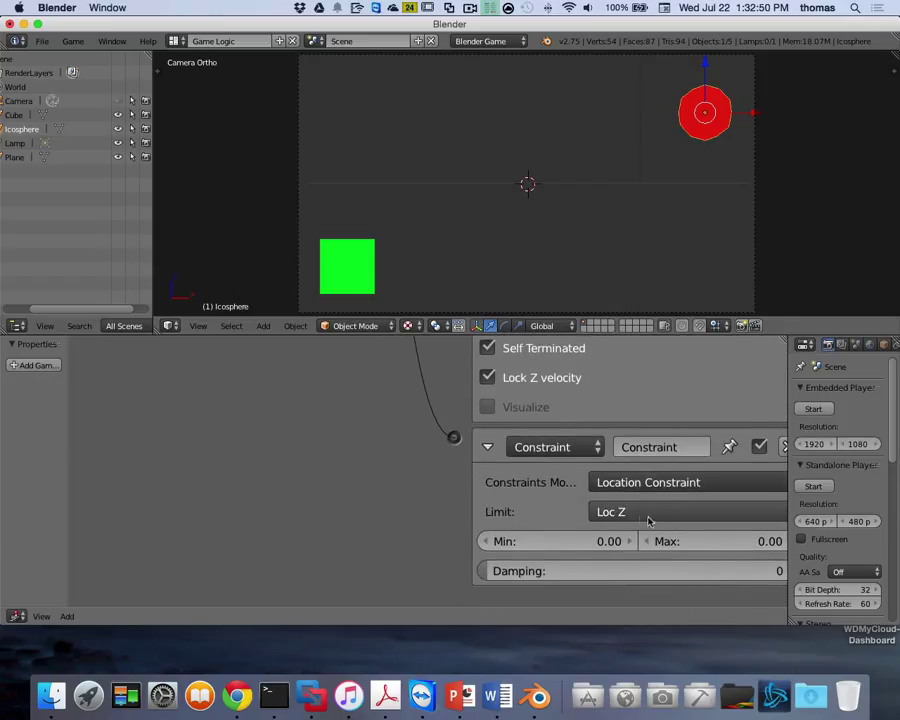
Step: Collapse the Steering and Constraint actuators, and add a second Constraint actuator with its location limit set to Loc Y
{"action": "left_click", "coordinate": [487, 447]}
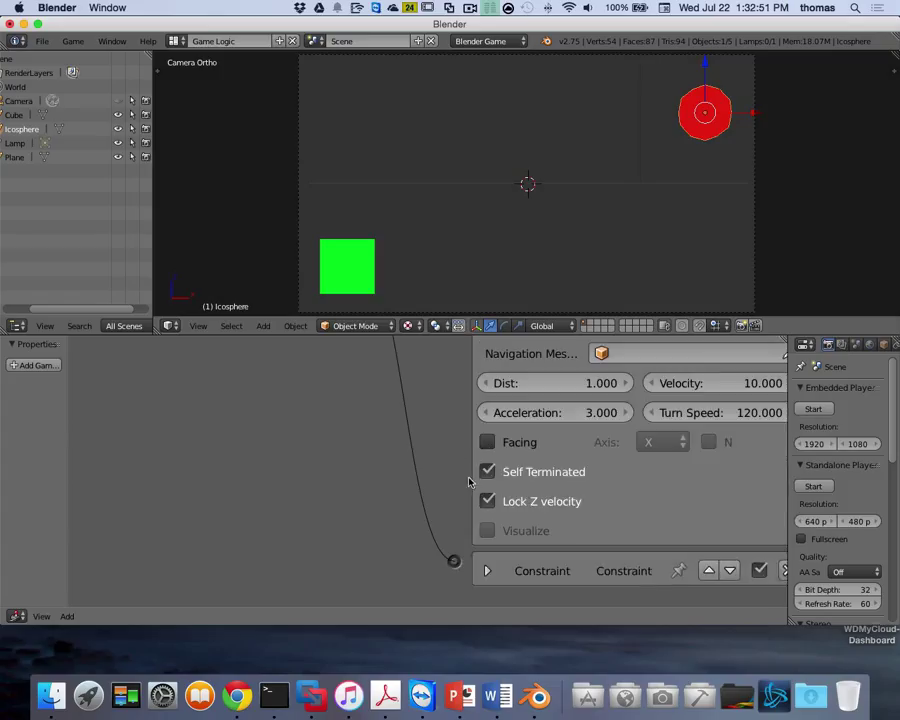
{"action": "scroll", "coordinate": [468, 482], "scroll_direction": "up", "scroll_amount": 8}
{"action": "left_click", "coordinate": [484, 420]}
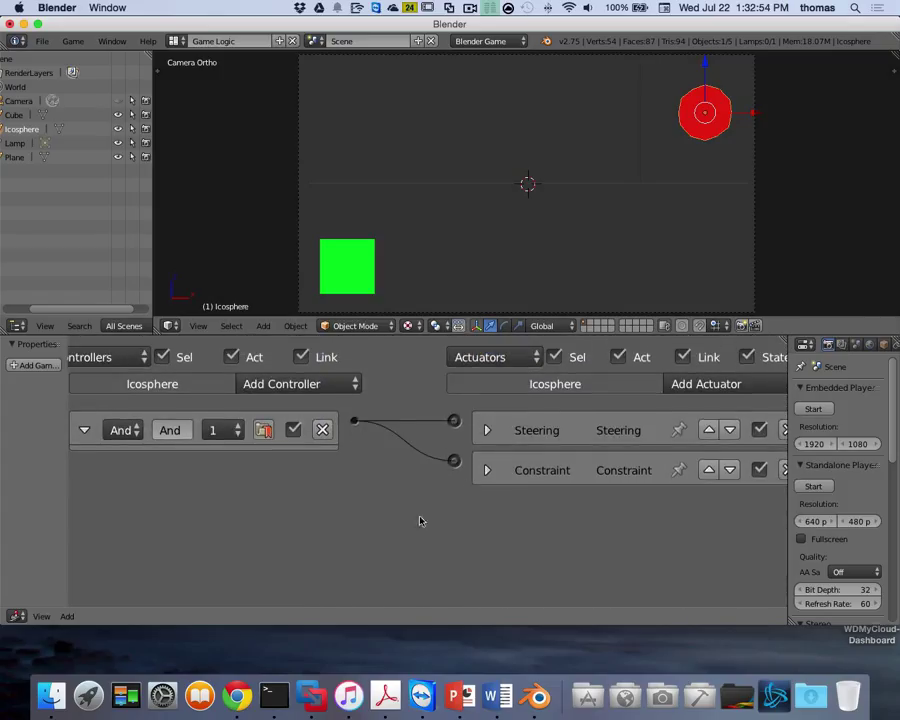
{"action": "left_click", "coordinate": [707, 383]}
{"action": "left_click", "coordinate": [720, 310]}
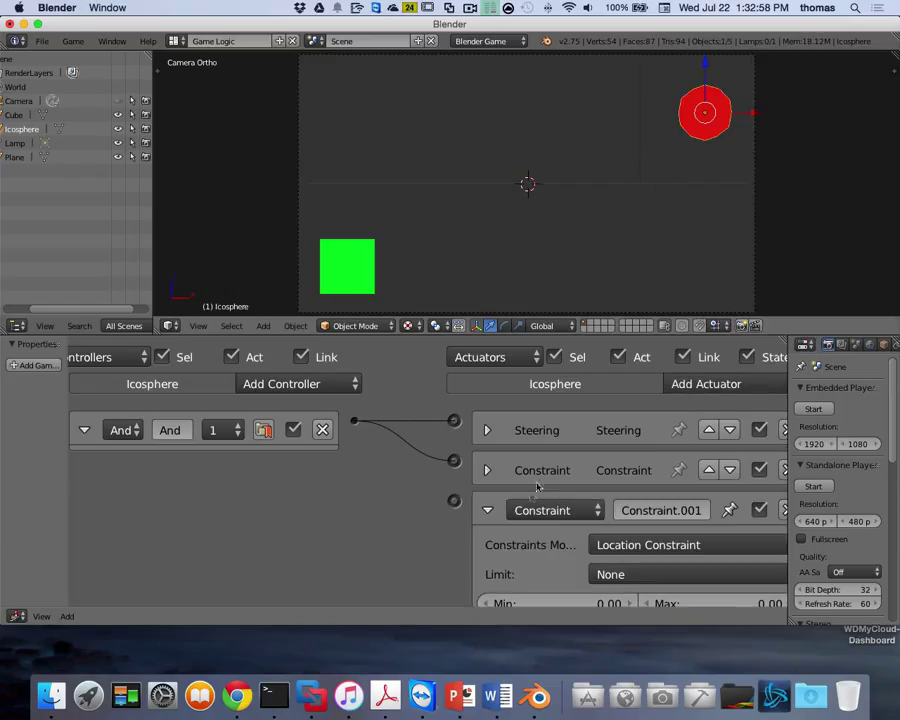
{"action": "scroll", "coordinate": [470, 510], "scroll_direction": "down", "scroll_amount": 3}
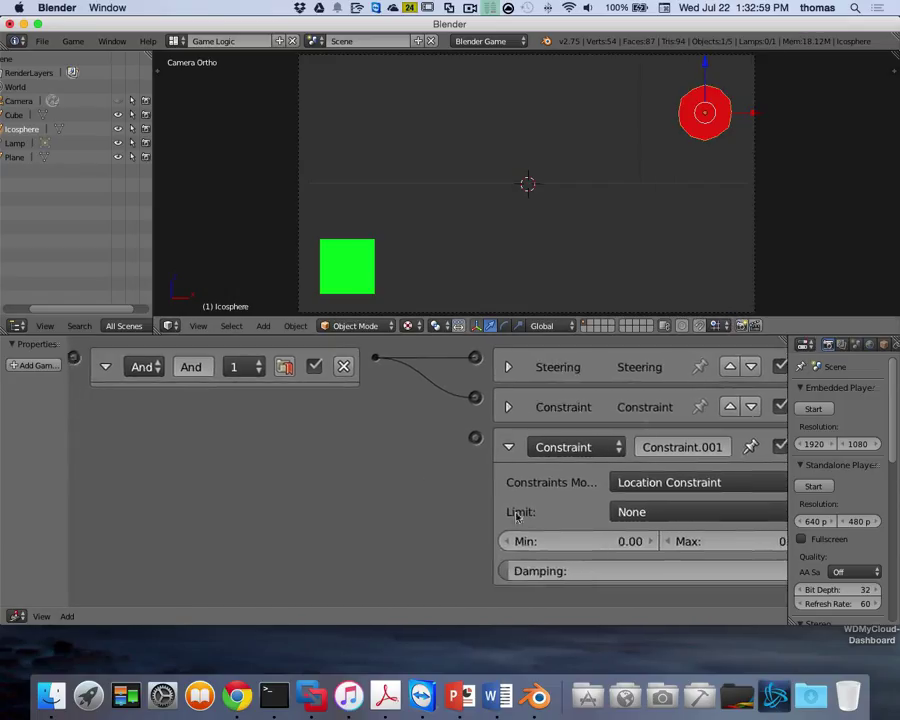
{"action": "left_click", "coordinate": [659, 518]}
{"action": "left_click", "coordinate": [628, 436]}
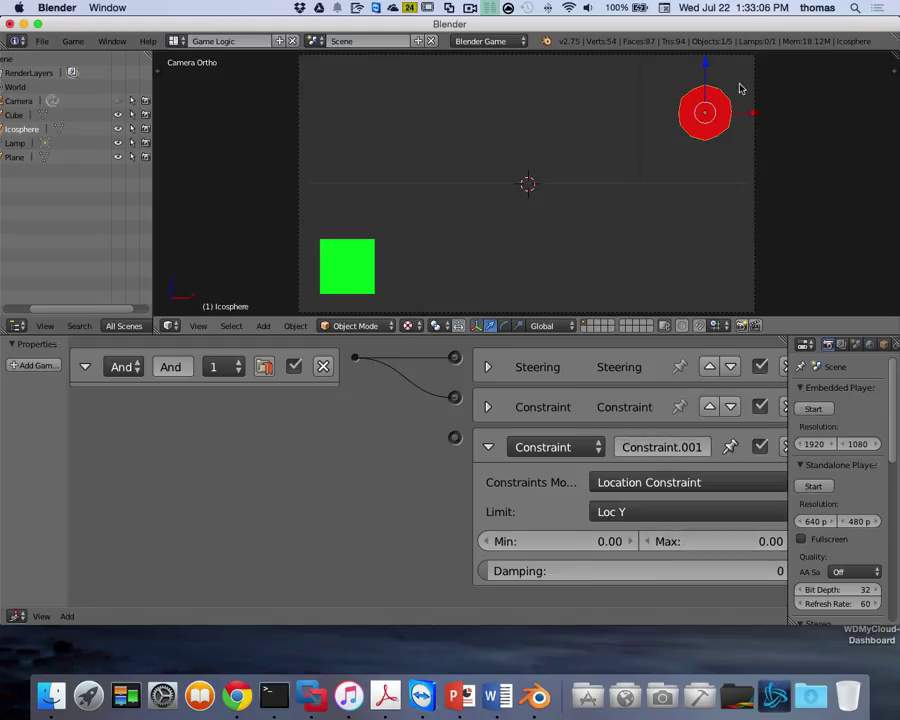
Step: Link the And controller to the second Constraint actuator and test-run the game
{"action": "left_click_drag", "start_coordinate": [355, 357], "coordinate": [454, 437]}
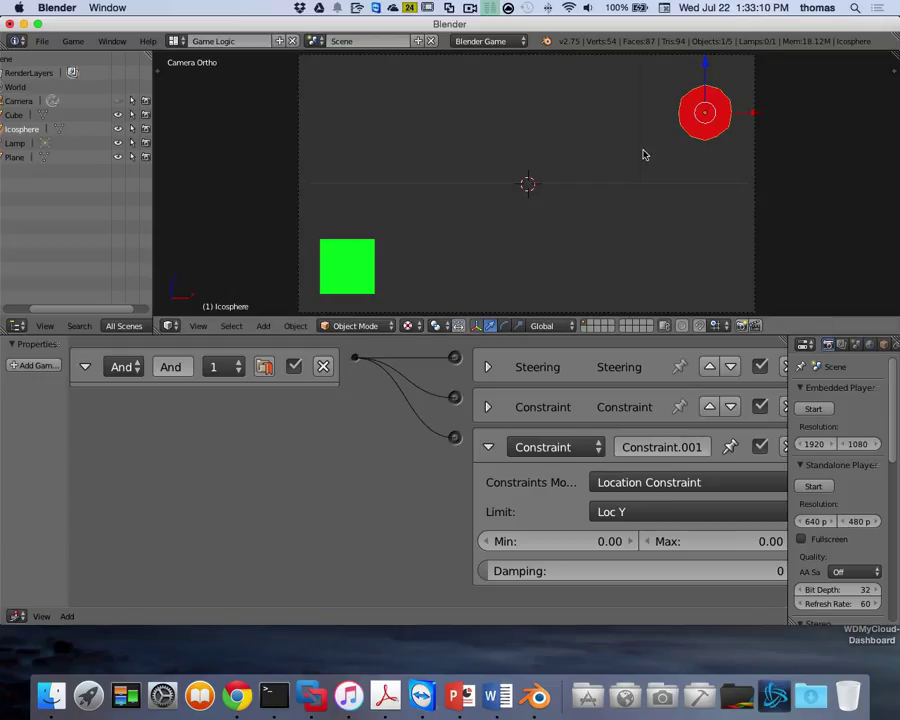
{"action": "key", "text": "p"}
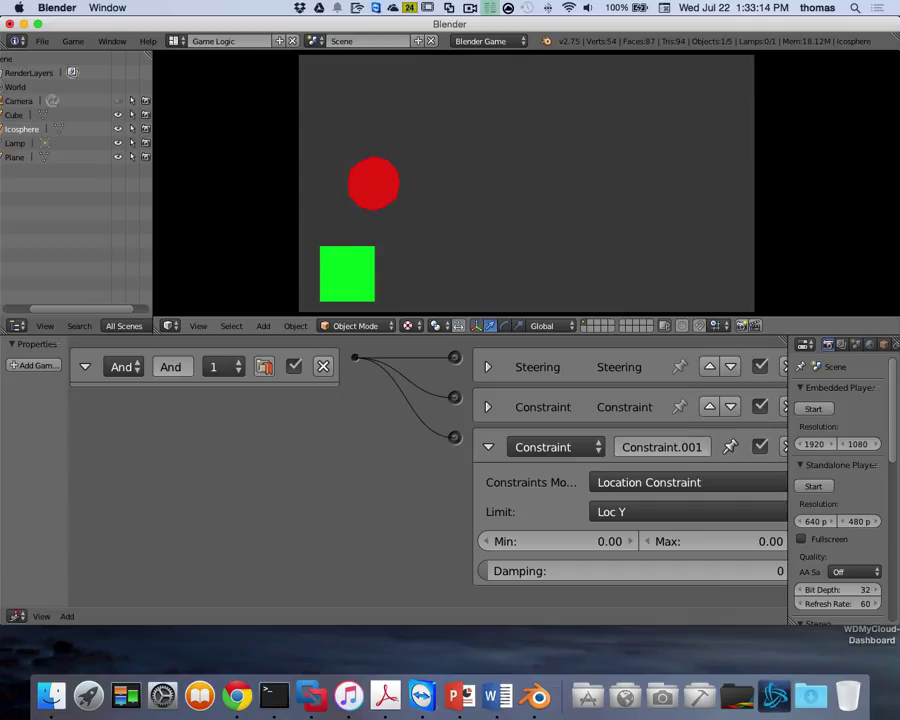
{"action": "key", "text": "Escape"}
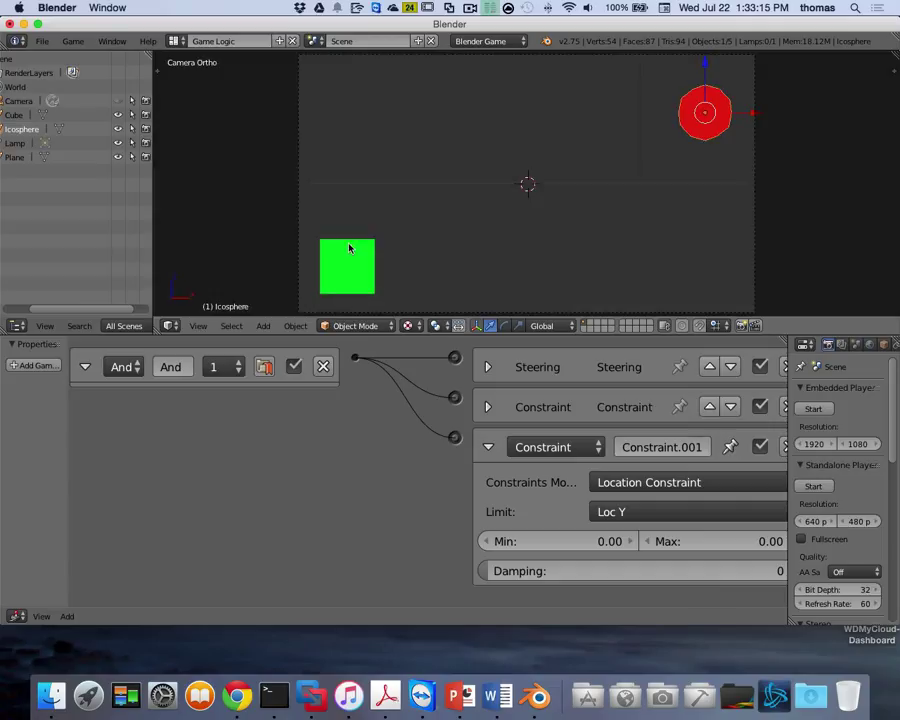
Step: Collapse the Icosphere's second Constraint actuator, and add a Keyboard sensor for the D key to the green cube
{"action": "left_click", "coordinate": [490, 448]}
{"action": "right_click", "coordinate": [357, 289]}
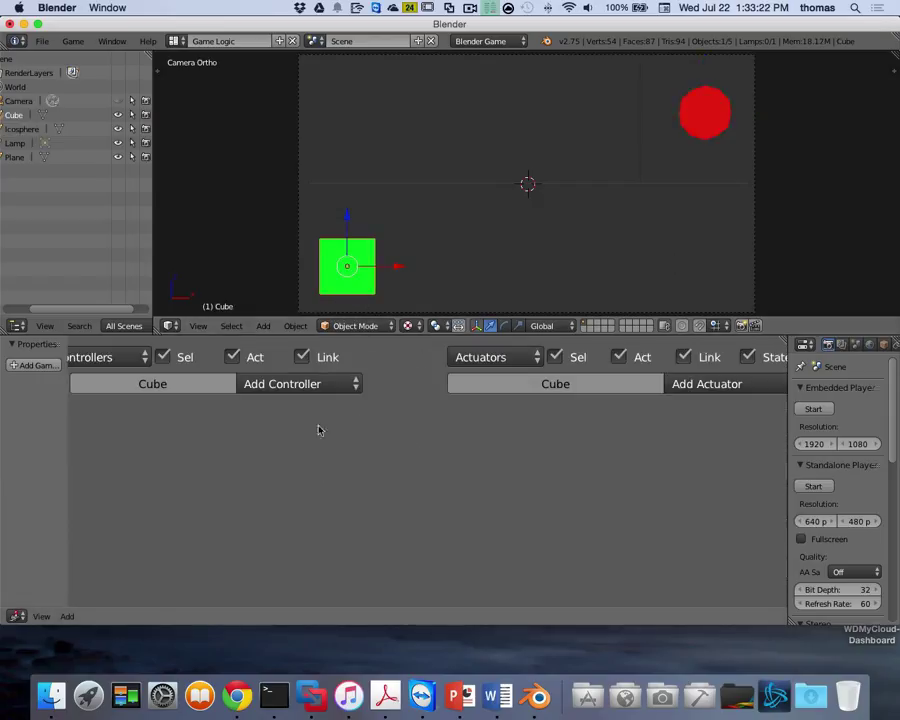
{"action": "scroll", "coordinate": [300, 412], "scroll_direction": "left", "scroll_amount": 8, "text": "ctrl"}
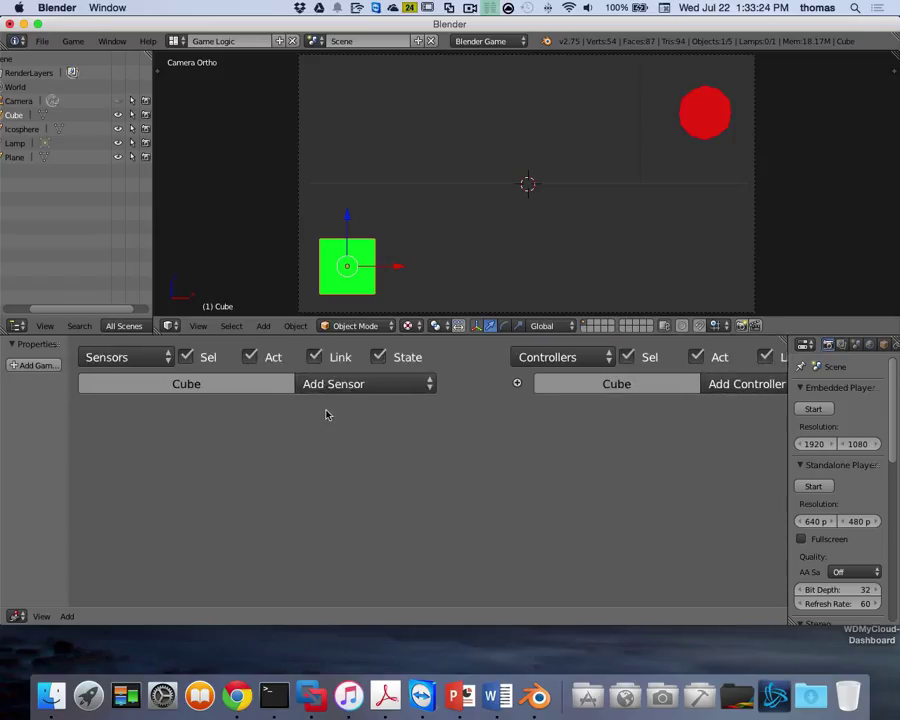
{"action": "left_click", "coordinate": [331, 388]}
{"action": "left_click", "coordinate": [340, 241]}
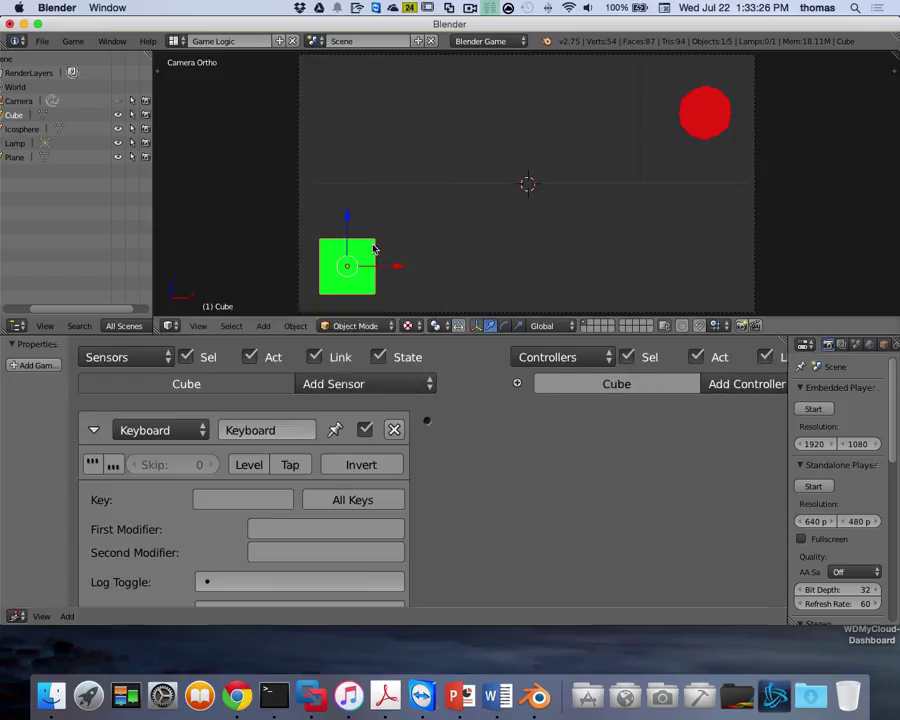
{"action": "left_click", "coordinate": [243, 500]}
{"action": "key", "text": "d"}
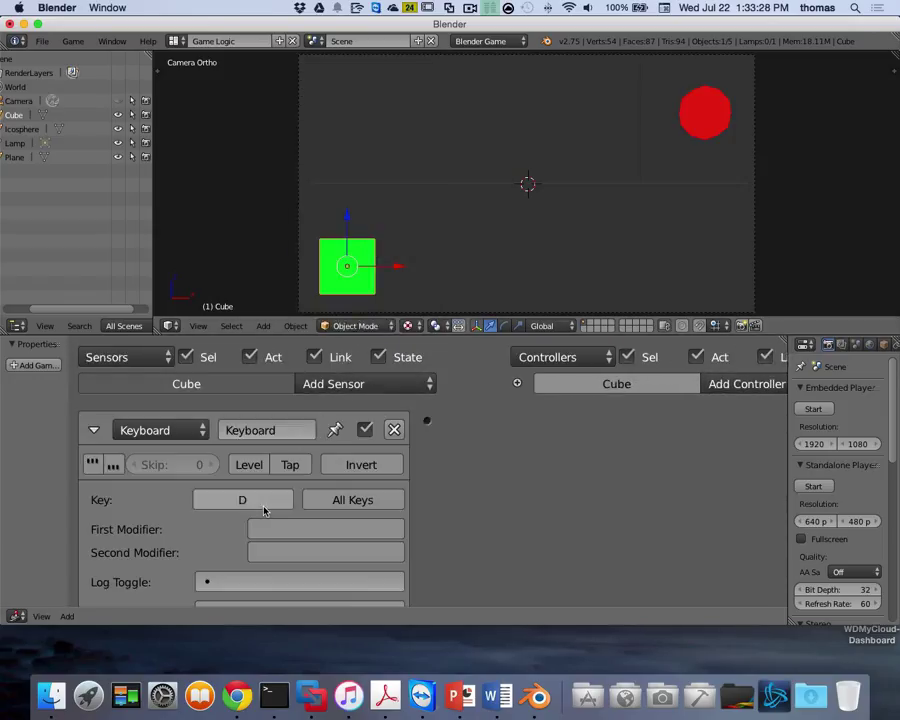
{"action": "left_click", "coordinate": [94, 430]}
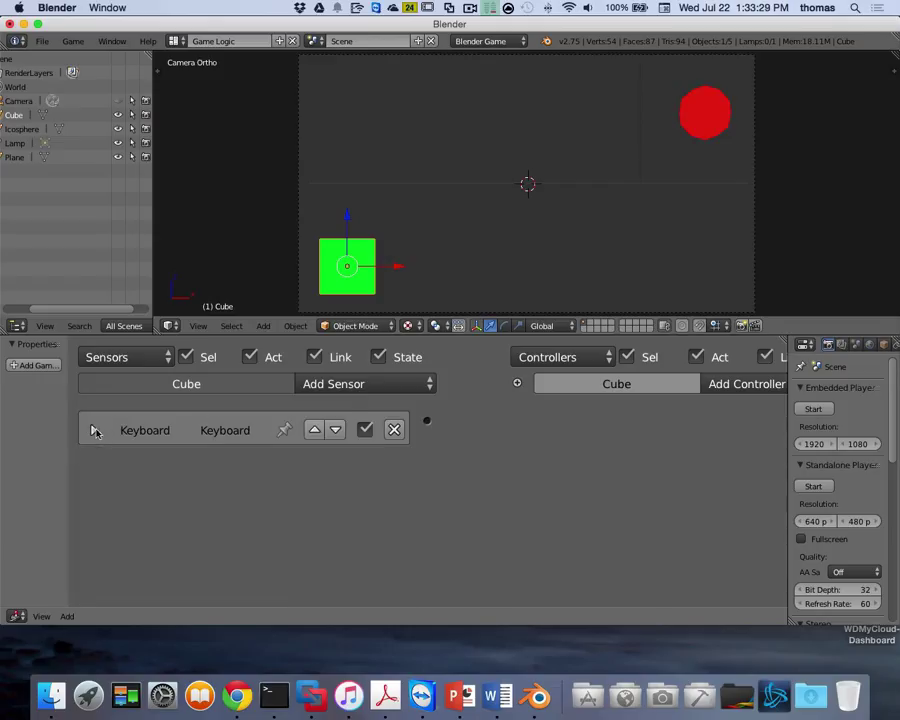
Step: Add a second Keyboard sensor for the A key to the cube and collapse it
{"action": "left_click", "coordinate": [345, 390]}
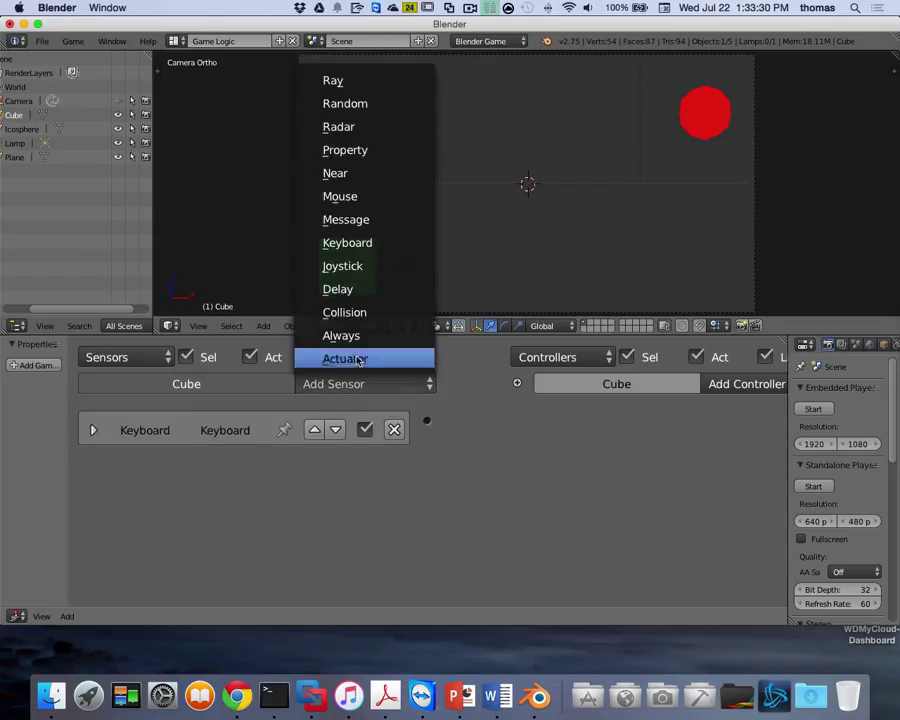
{"action": "left_click", "coordinate": [346, 242]}
{"action": "left_click", "coordinate": [238, 541]}
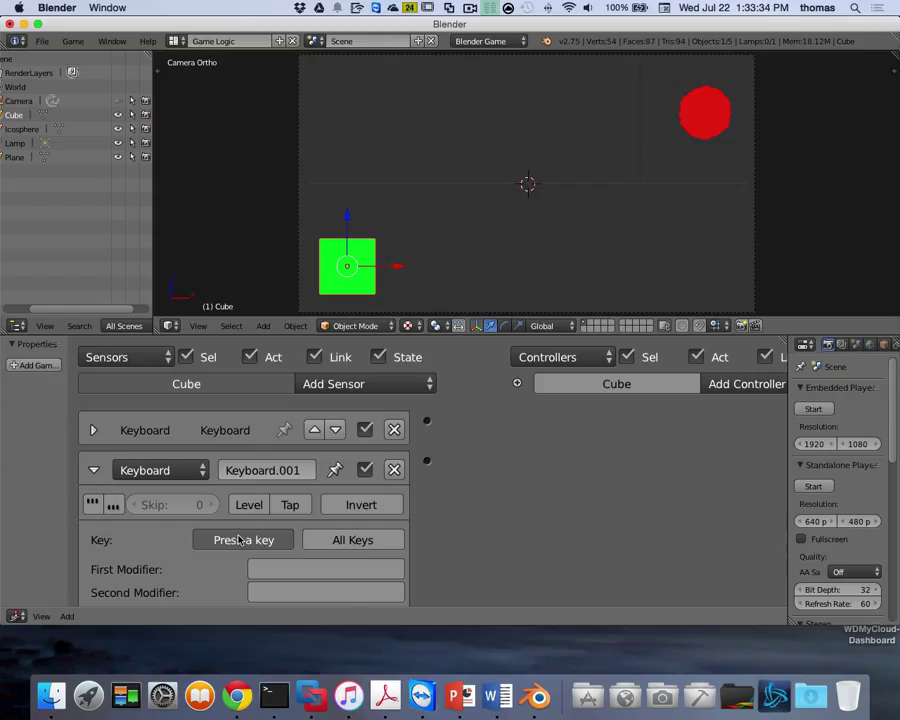
{"action": "key", "text": "a"}
{"action": "left_click", "coordinate": [93, 470]}
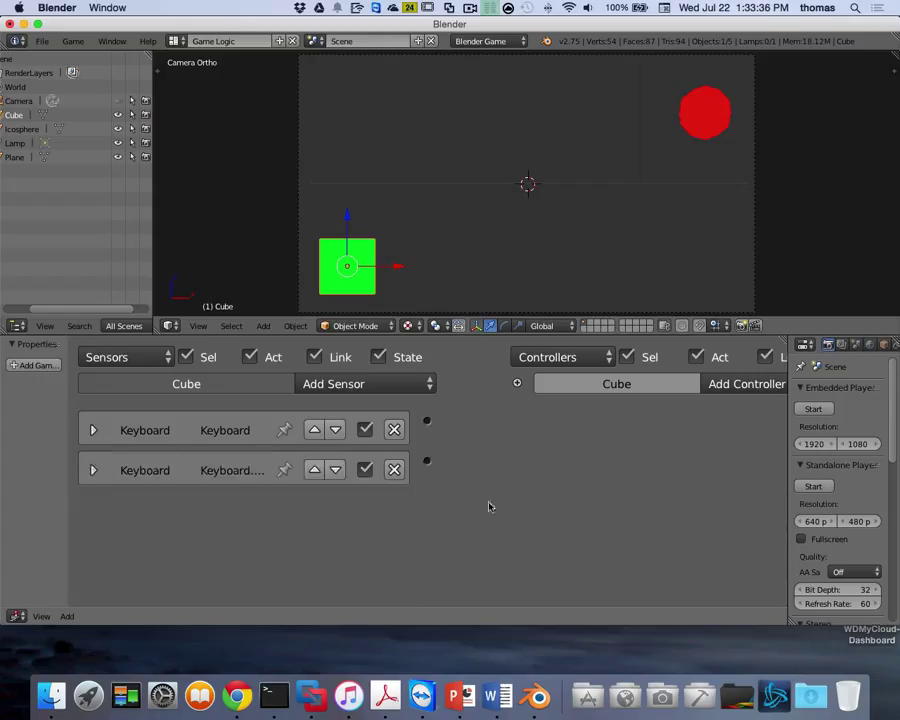
Step: Add a Character Motion actuator with Loc X 0.10 to the cube and link the D-key sensor to it
{"action": "scroll", "coordinate": [617, 506], "scroll_direction": "right", "scroll_amount": 10}
{"action": "left_click", "coordinate": [686, 389]}
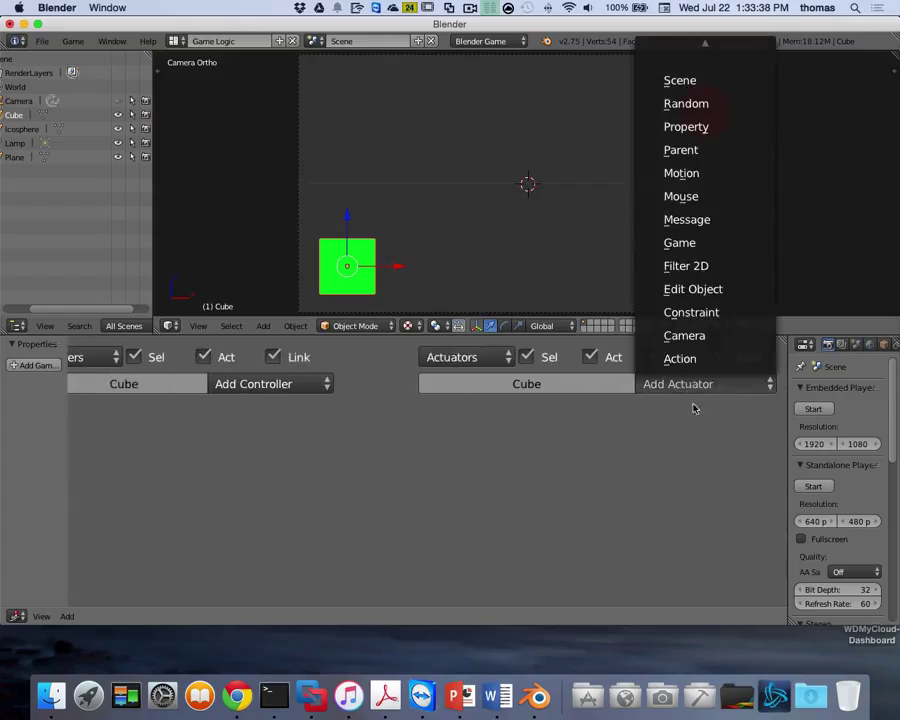
{"action": "left_click", "coordinate": [717, 177]}
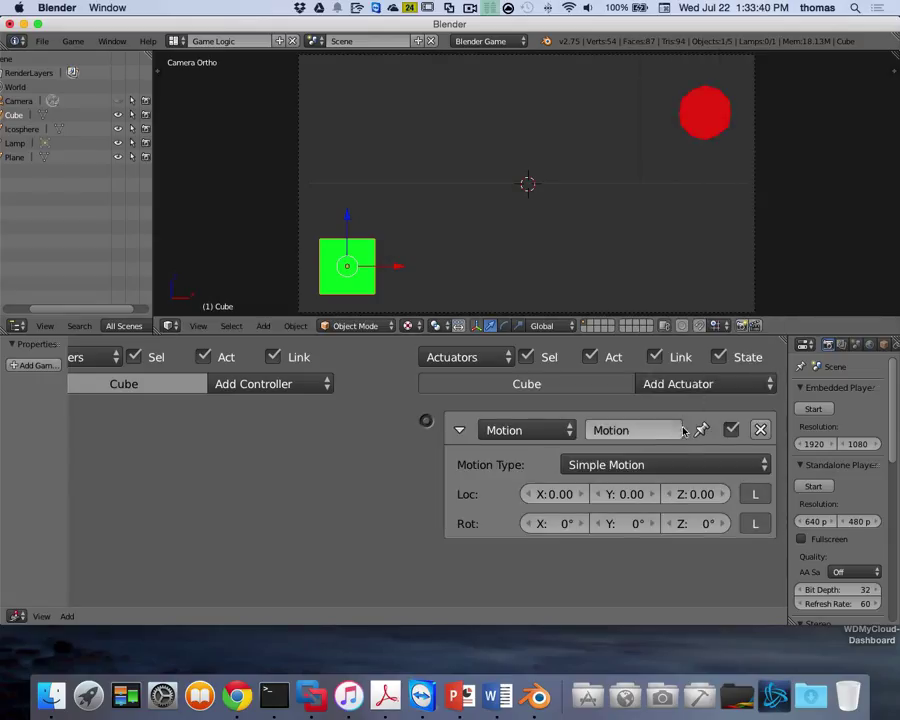
{"action": "left_click", "coordinate": [663, 467]}
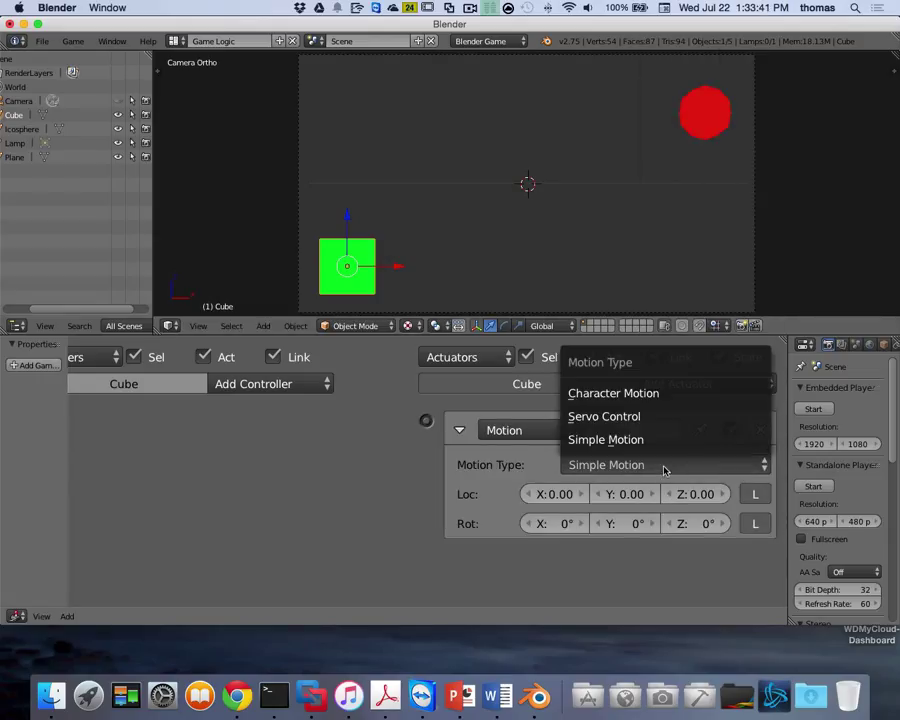
{"action": "left_click", "coordinate": [630, 393]}
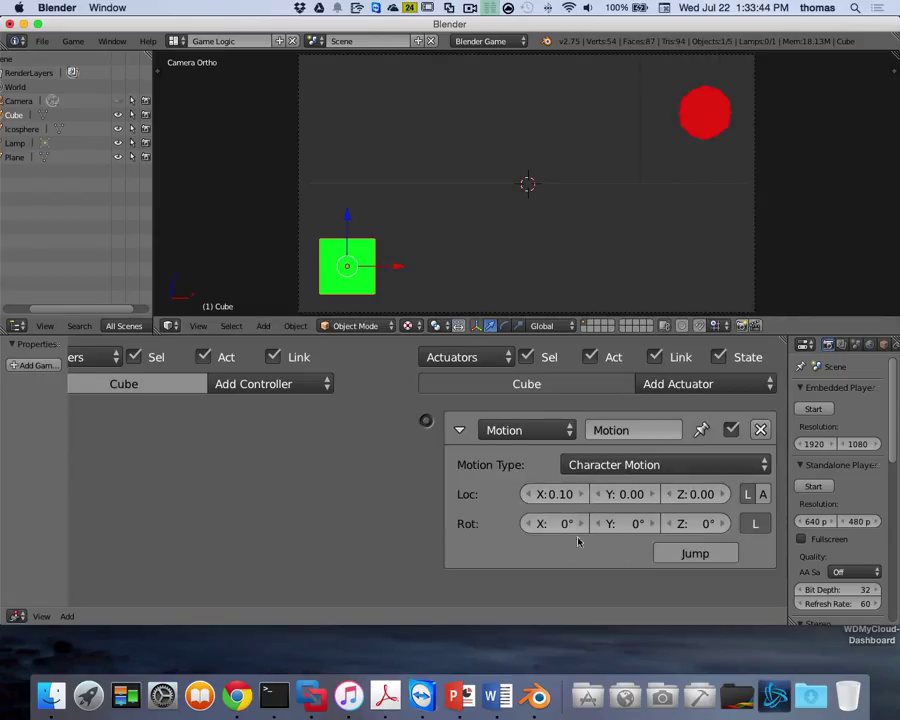
{"action": "left_click", "coordinate": [459, 430]}
{"action": "scroll", "coordinate": [364, 448], "scroll_direction": "left", "scroll_amount": 5}
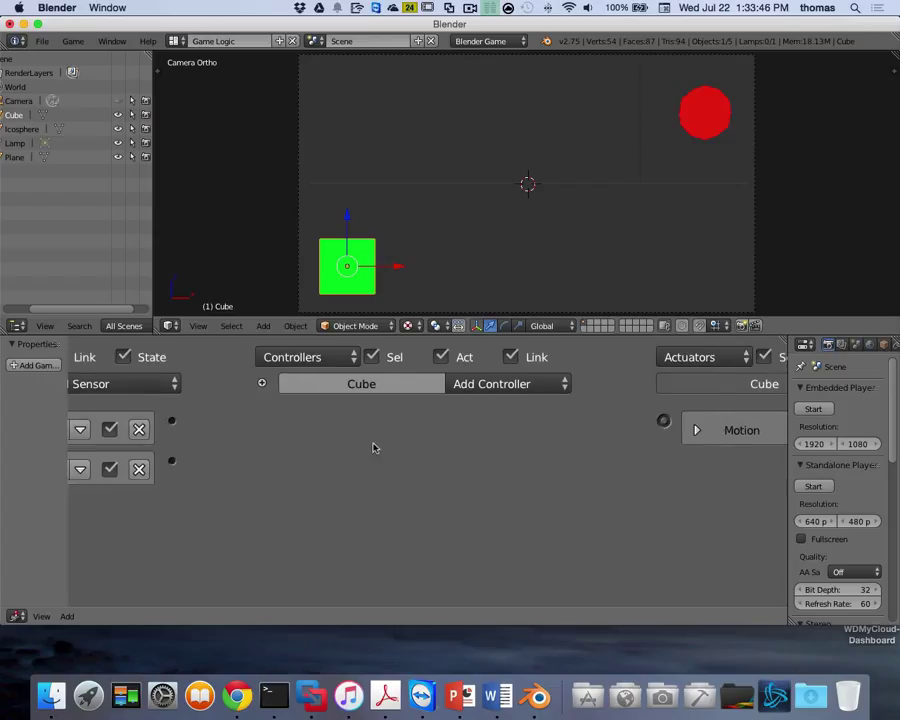
{"action": "left_click_drag", "start_coordinate": [172, 421], "coordinate": [663, 420]}
Step: Add a second Motion actuator to the cube, set to Character Motion with Loc X -0.10
{"action": "scroll", "coordinate": [685, 465], "scroll_direction": "right", "scroll_amount": 3}
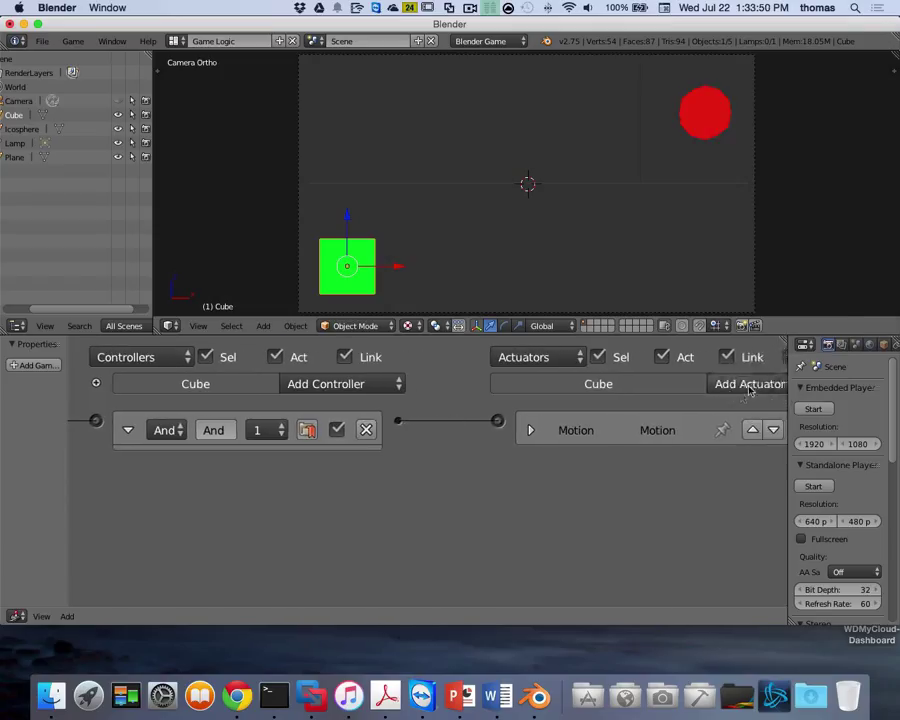
{"action": "left_click", "coordinate": [747, 386]}
{"action": "left_click", "coordinate": [762, 173]}
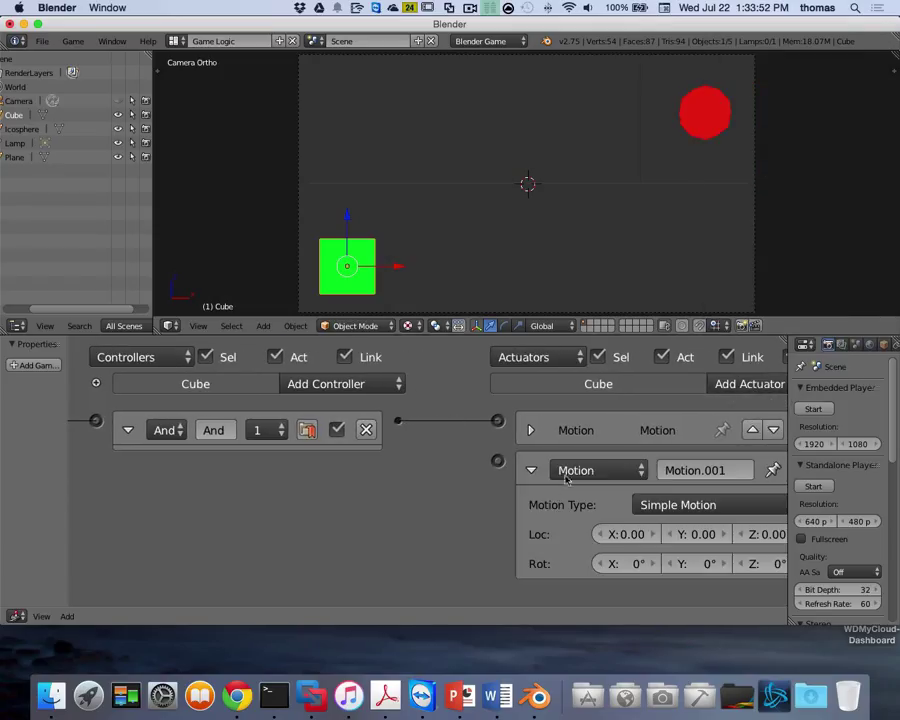
{"action": "left_click", "coordinate": [668, 498]}
{"action": "left_click", "coordinate": [645, 431]}
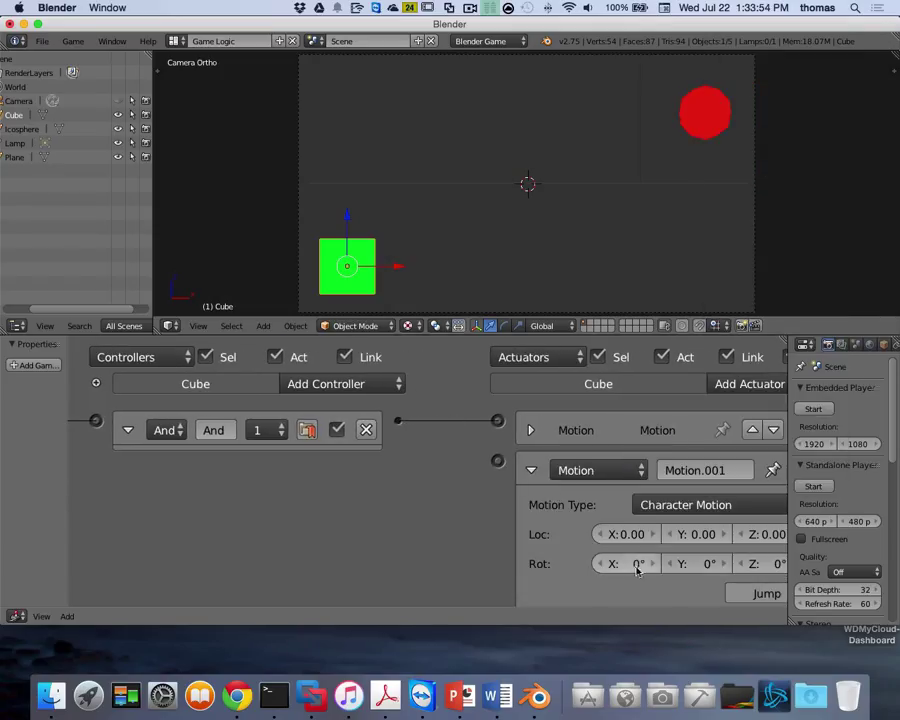
{"action": "left_click", "coordinate": [599, 535]}
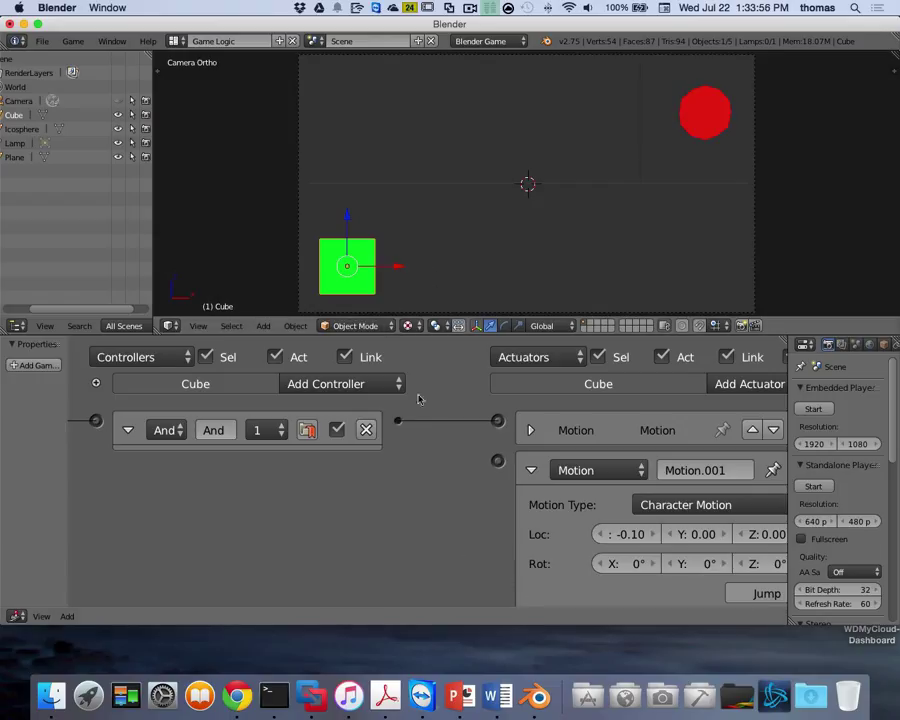
Step: Link the A-key sensor to the second Motion actuator and collapse that actuator
{"action": "scroll", "coordinate": [420, 473], "scroll_direction": "up", "scroll_amount": 5, "text": "ctrl"}
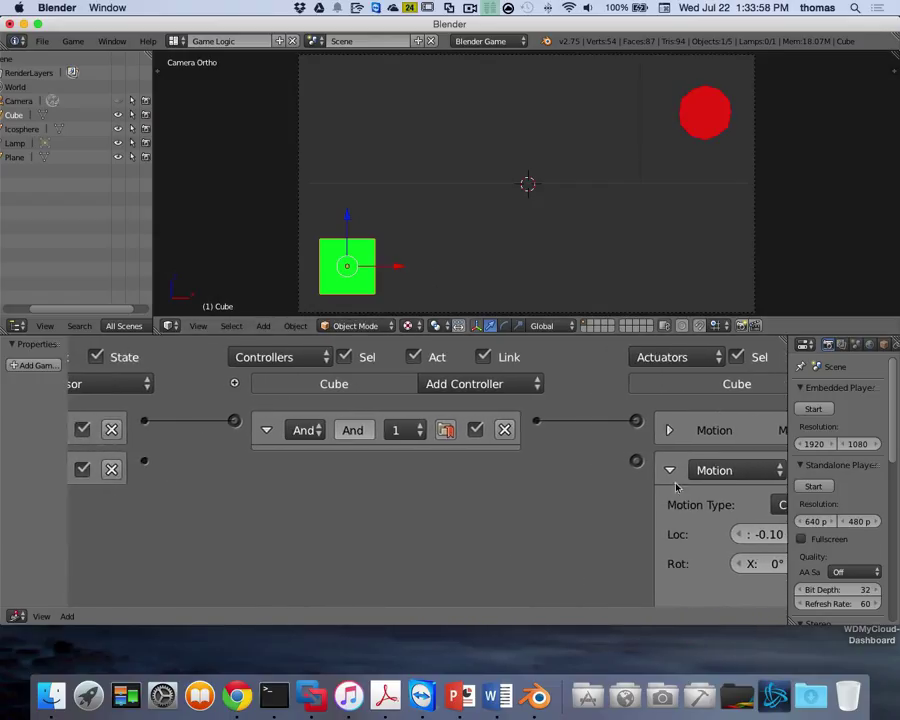
{"action": "left_click_drag", "start_coordinate": [145, 463], "coordinate": [636, 461]}
{"action": "left_click", "coordinate": [669, 470]}
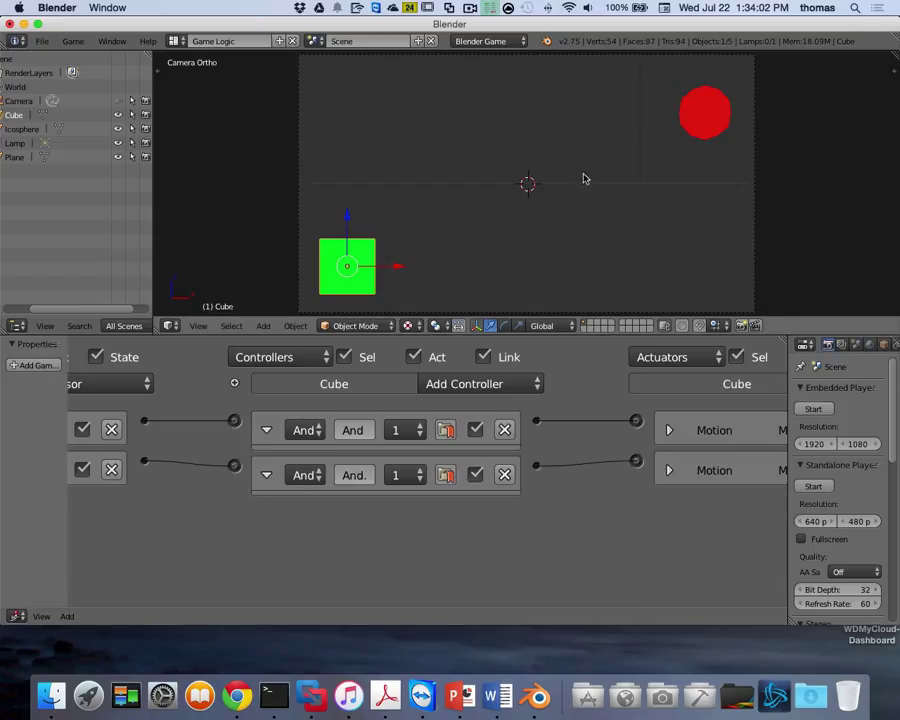
Step: Test-run the game, moving the cube to the right to check whether the Icosphere follows it
{"action": "key", "text": "p"}
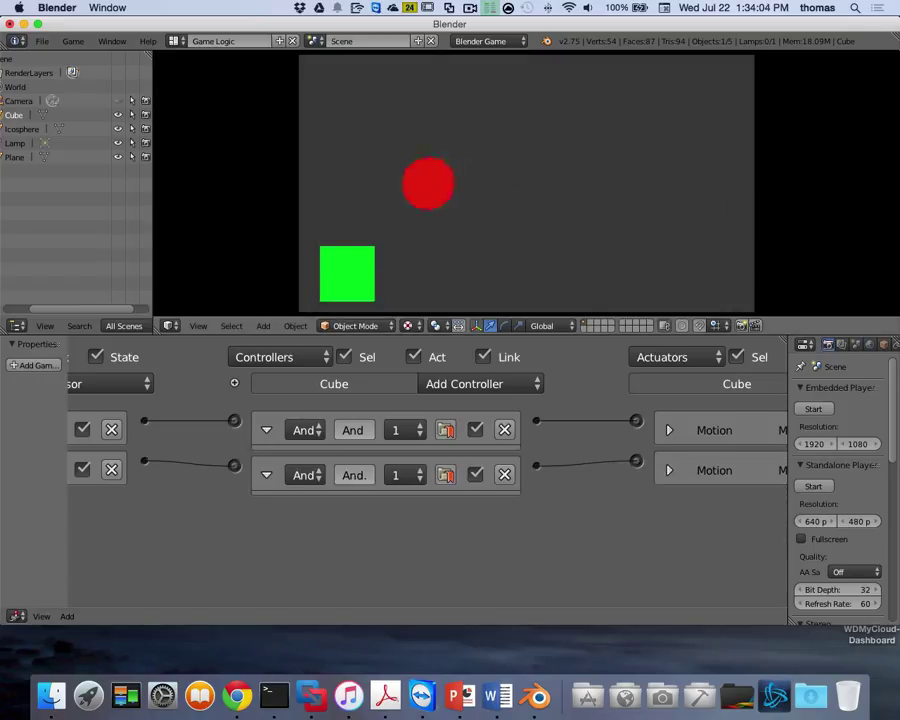
{"action": "key", "text": "Right"}
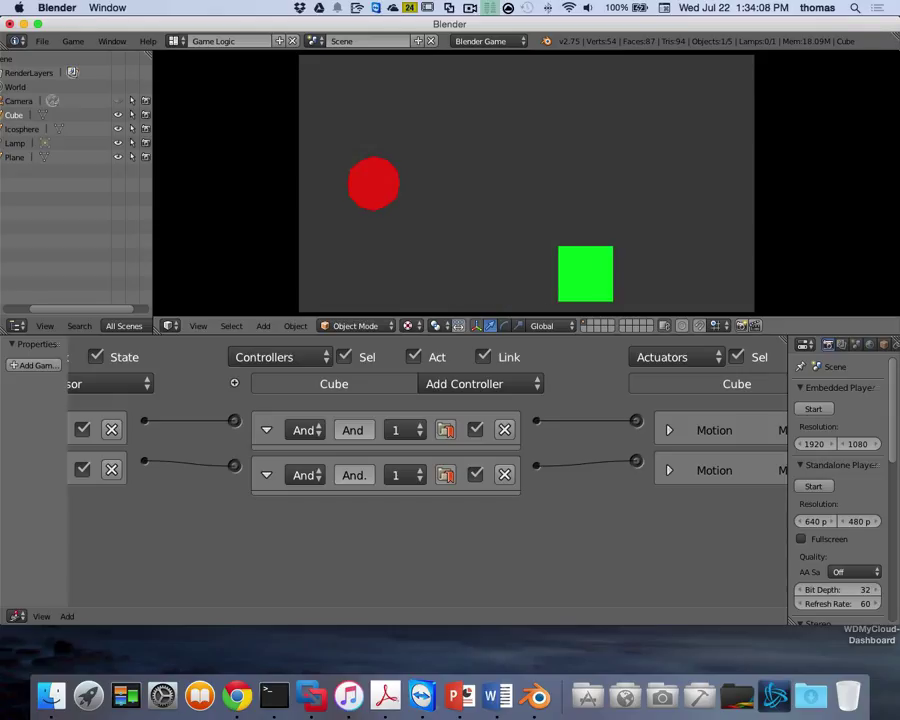
{"action": "key", "text": "Escape"}
Step: Turn off Self Terminated in the Icosphere's Steering actuator
{"action": "right_click", "coordinate": [705, 112]}
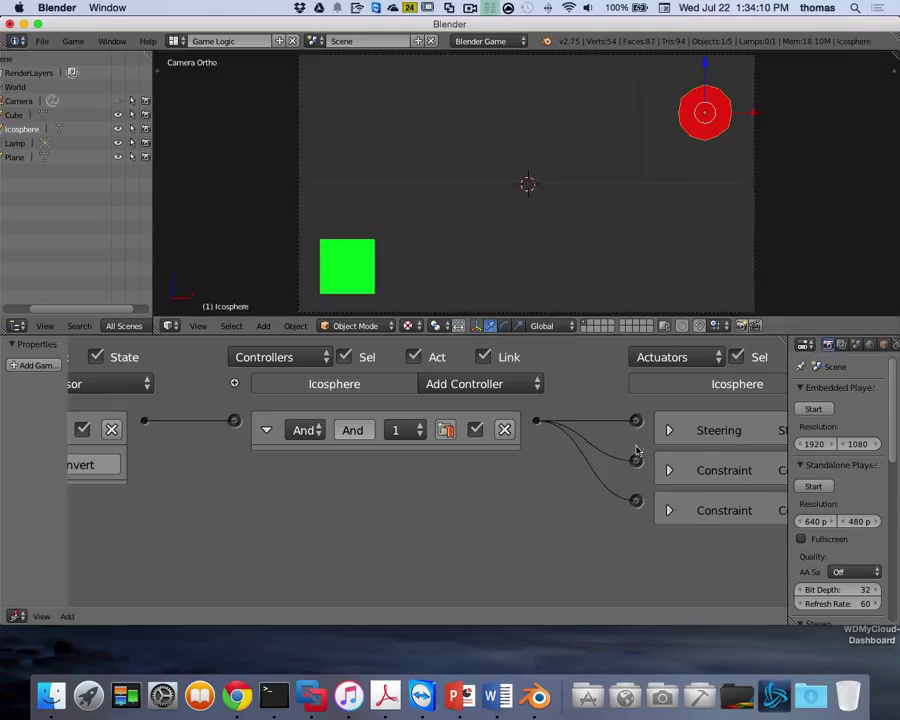
{"action": "left_click", "coordinate": [670, 430]}
{"action": "scroll", "coordinate": [620, 470], "scroll_direction": "down", "scroll_amount": 5}
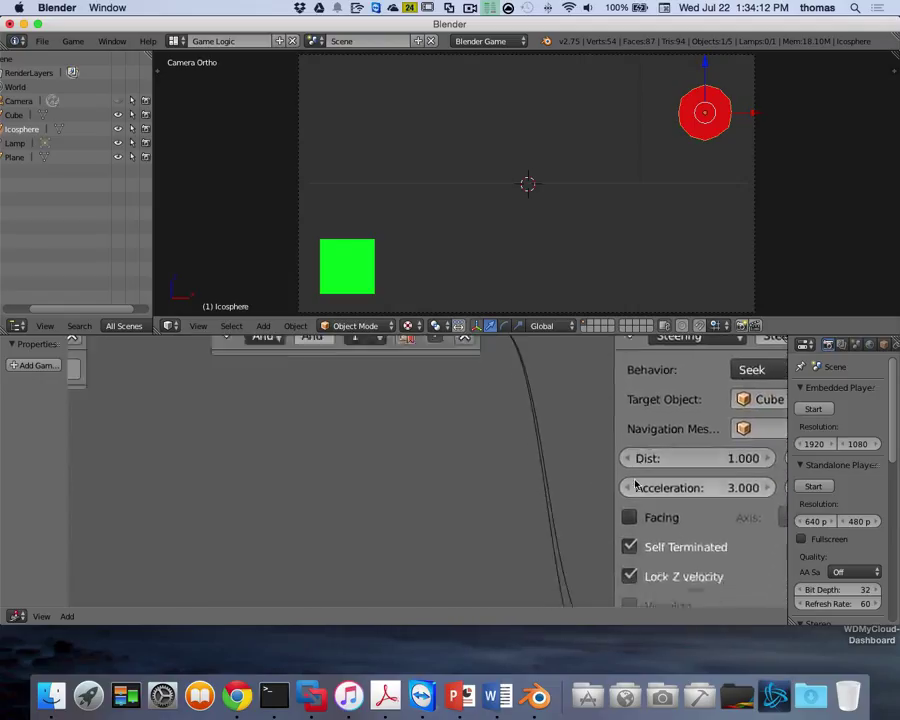
{"action": "left_click", "coordinate": [648, 528]}
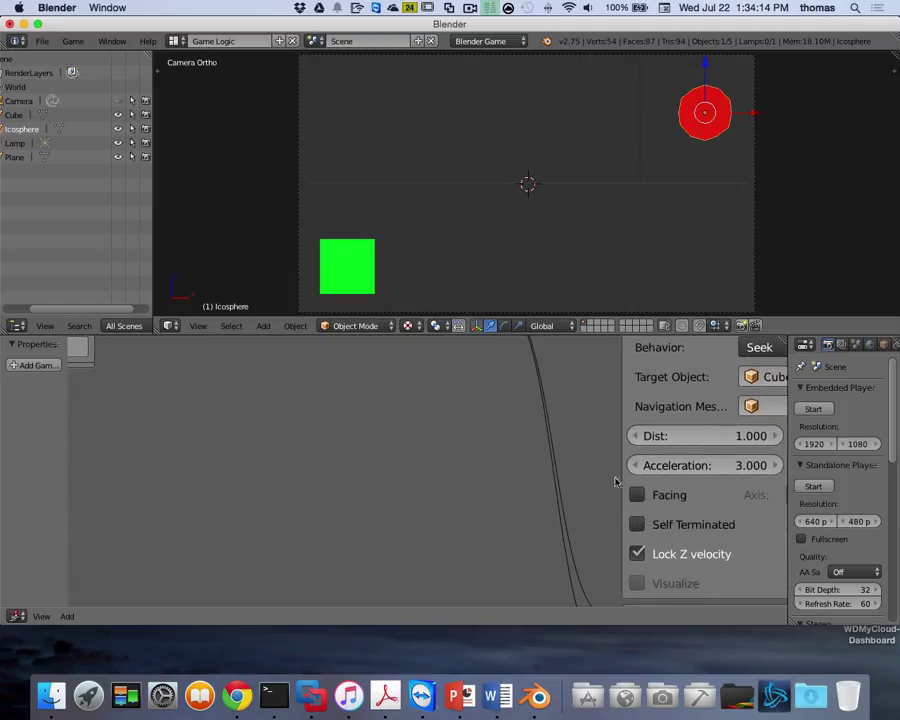
Step: Test-run the game, moving the cube back and forth to check the Icosphere's pursuit, and return to the Steering actuator's velocity settings
{"action": "key", "text": "p"}
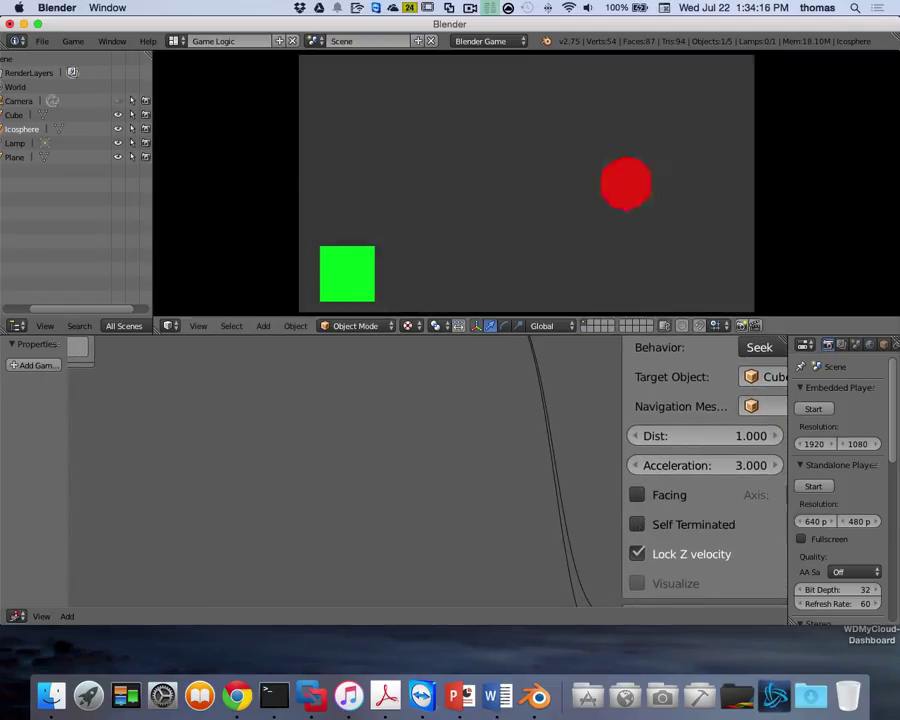
{"action": "key", "text": "Right"}
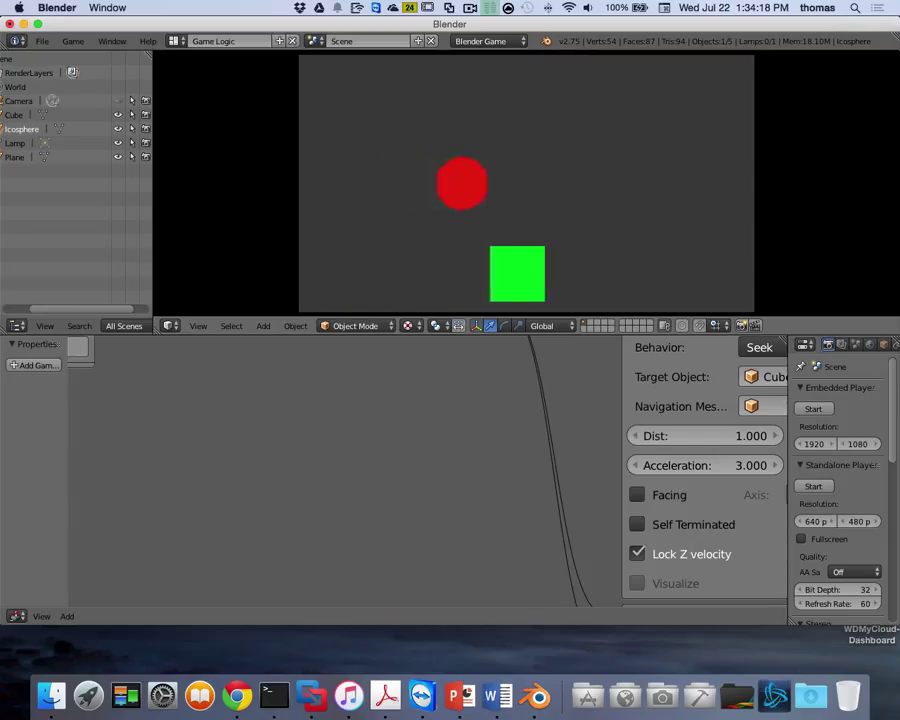
{"action": "key", "text": "Left"}
{"action": "key", "text": "Right"}
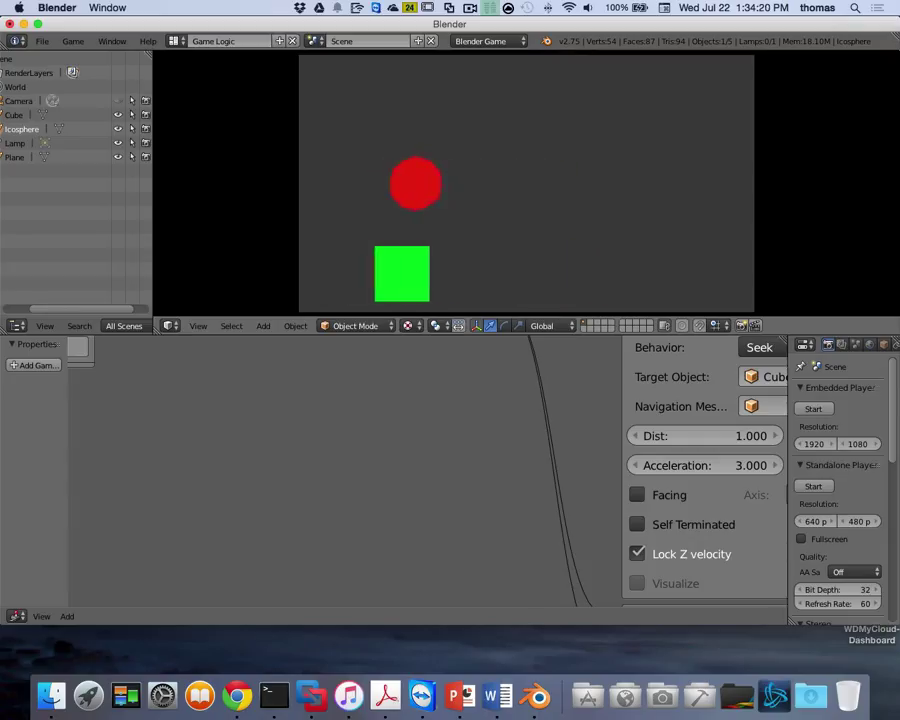
{"action": "key", "text": "Left"}
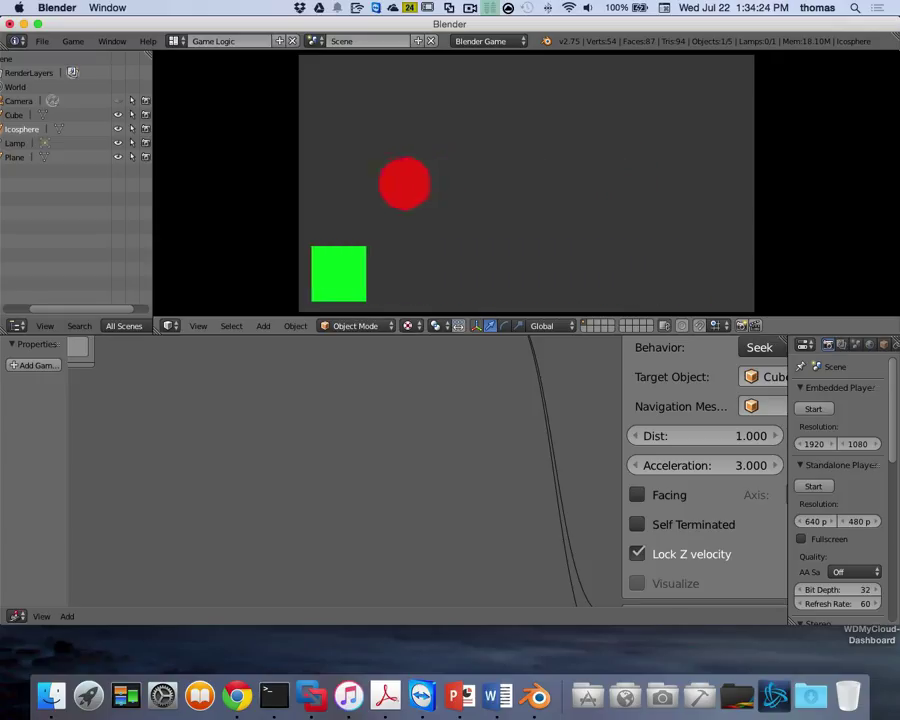
{"action": "key", "text": "Right"}
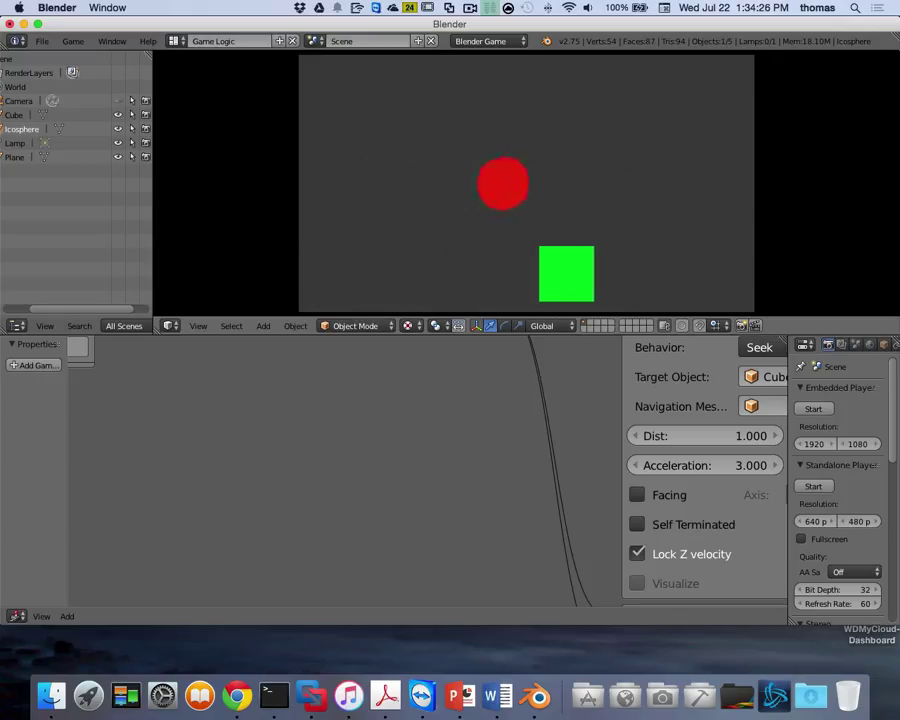
{"action": "key", "text": "Left"}
{"action": "key", "text": "Right"}
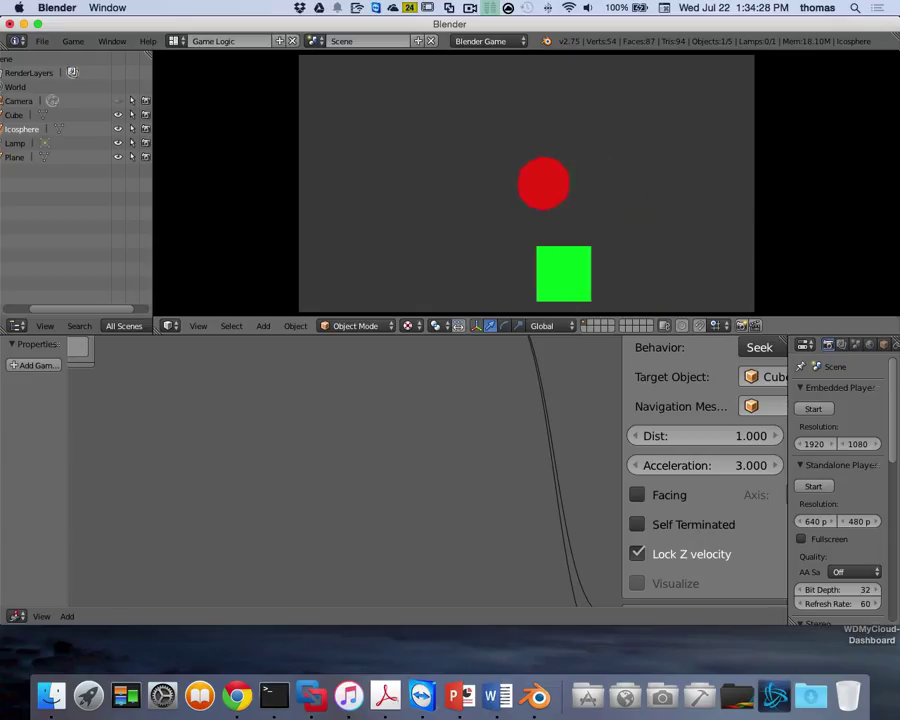
{"action": "key", "text": "Left"}
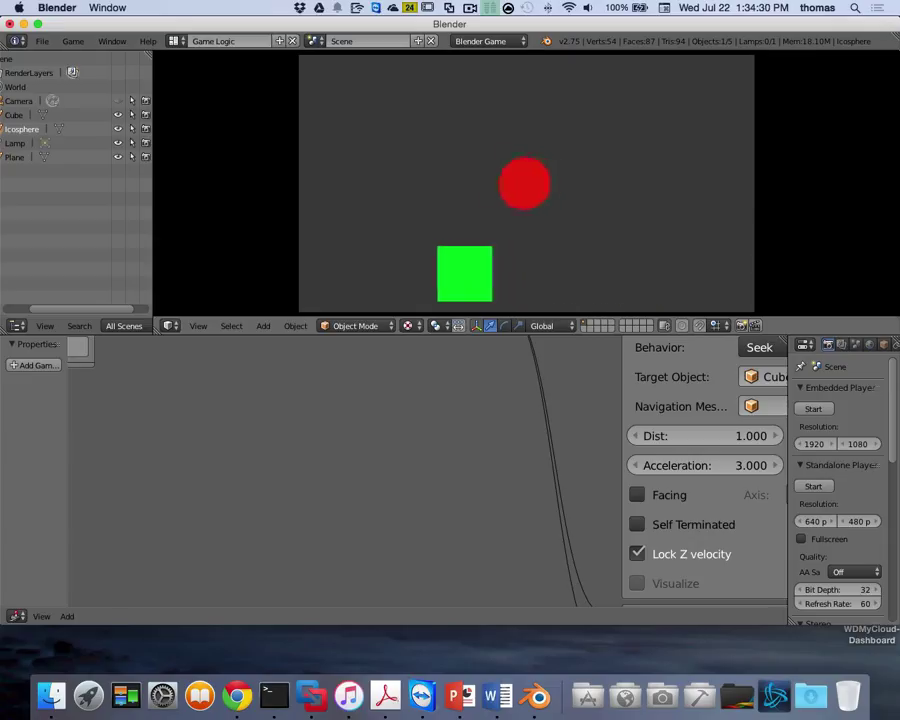
{"action": "key", "text": "Right"}
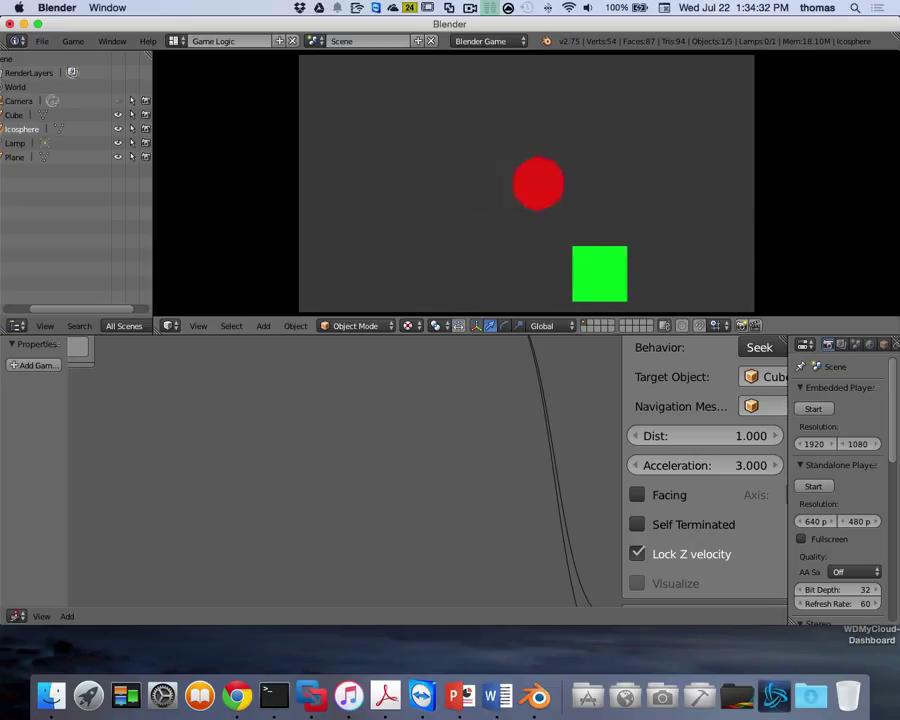
{"action": "key", "text": "Left"}
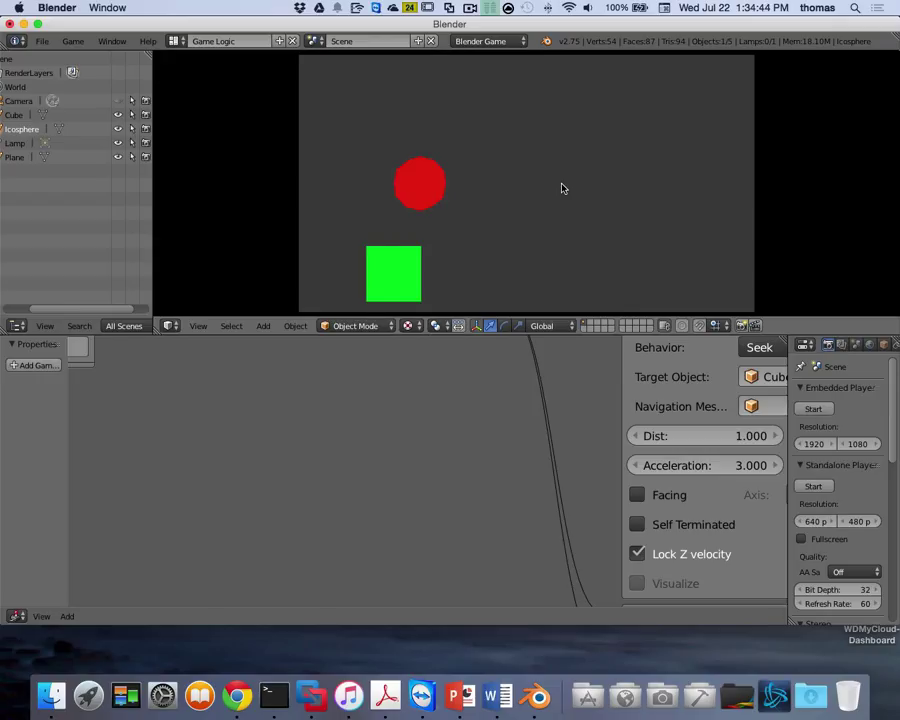
{"action": "key", "text": "Escape"}
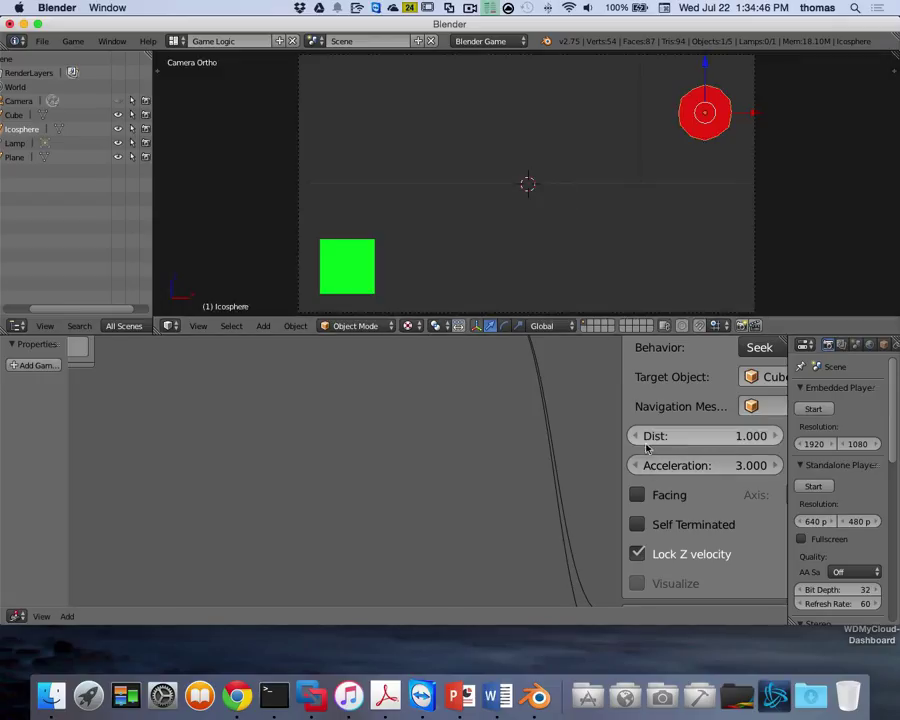
{"action": "scroll", "coordinate": [645, 440], "scroll_direction": "right", "scroll_amount": 5}
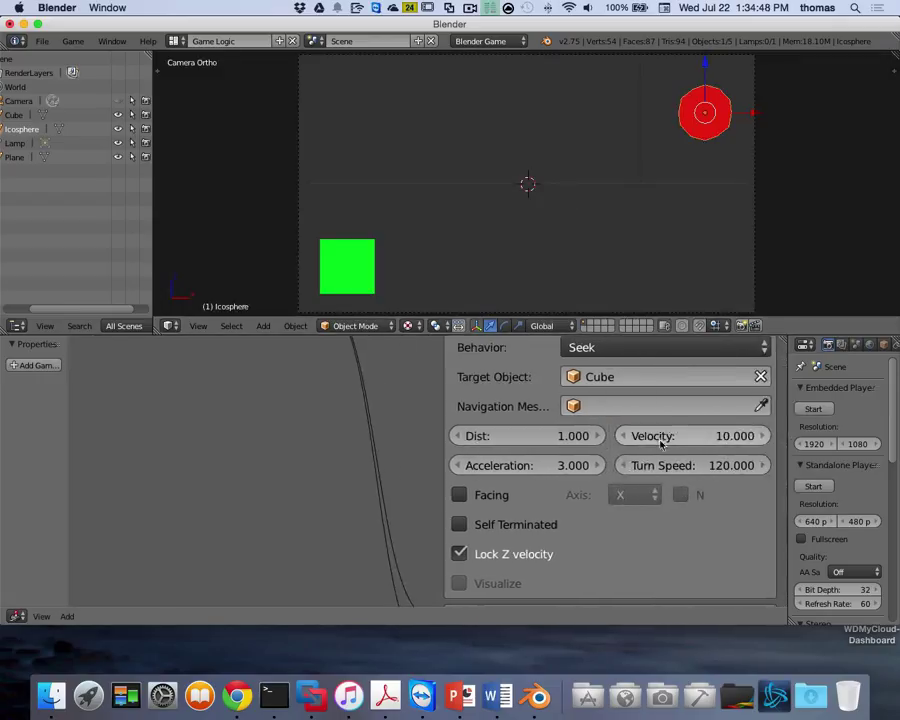
Step: Set the Steering actuator's Velocity to 9.9 and keep its behavior on Seek
{"action": "scroll", "coordinate": [660, 440], "scroll_direction": "down", "scroll_amount": 1, "text": "ctrl"}
{"action": "scroll", "coordinate": [662, 438], "scroll_direction": "down", "scroll_amount": 1}
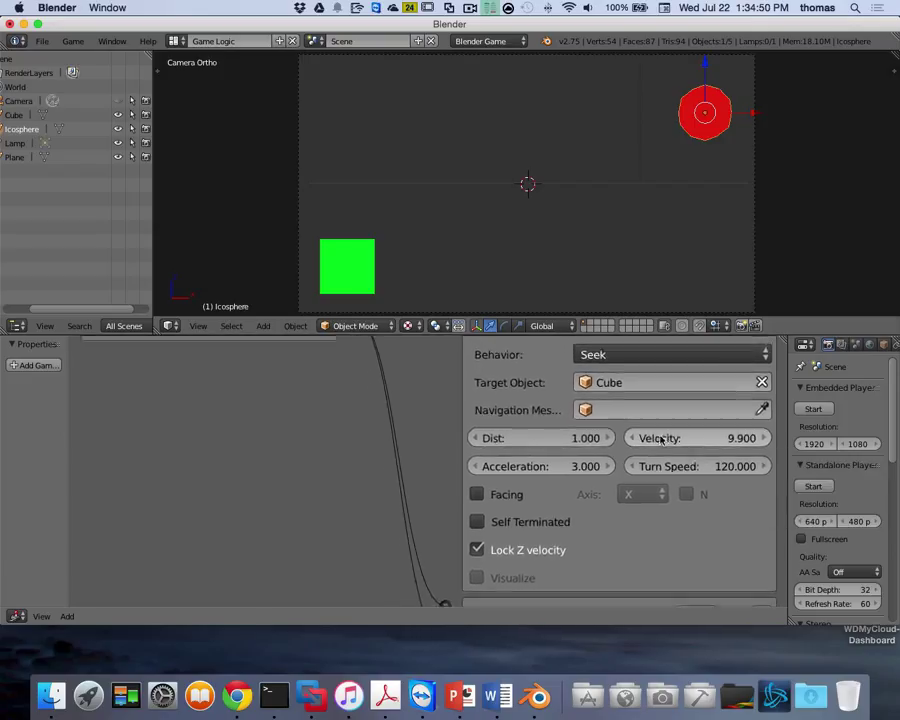
{"action": "left_click", "coordinate": [640, 358]}
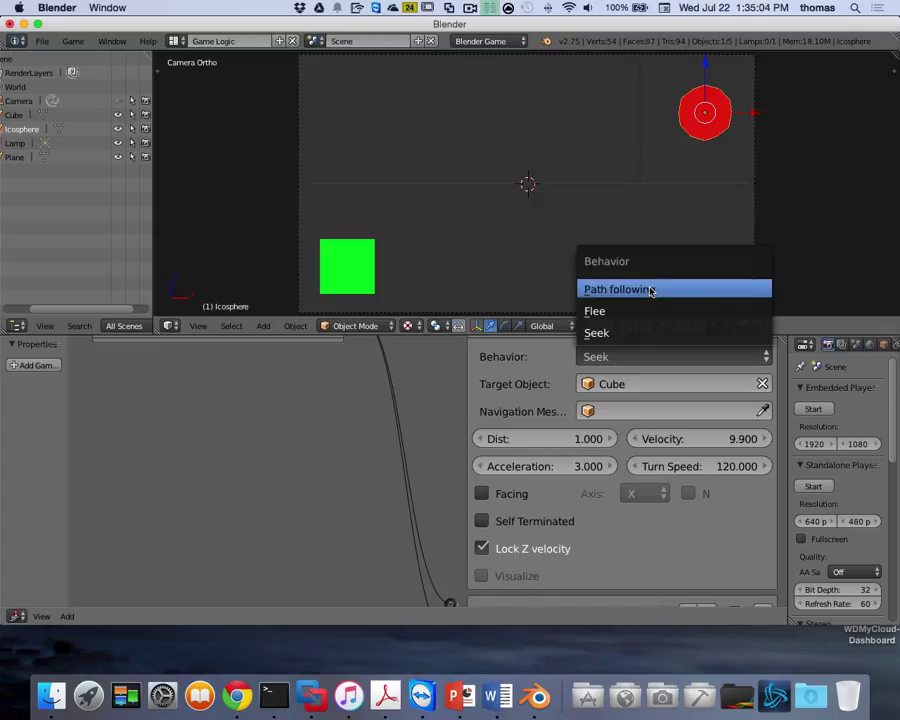
{"action": "left_click", "coordinate": [632, 333]}
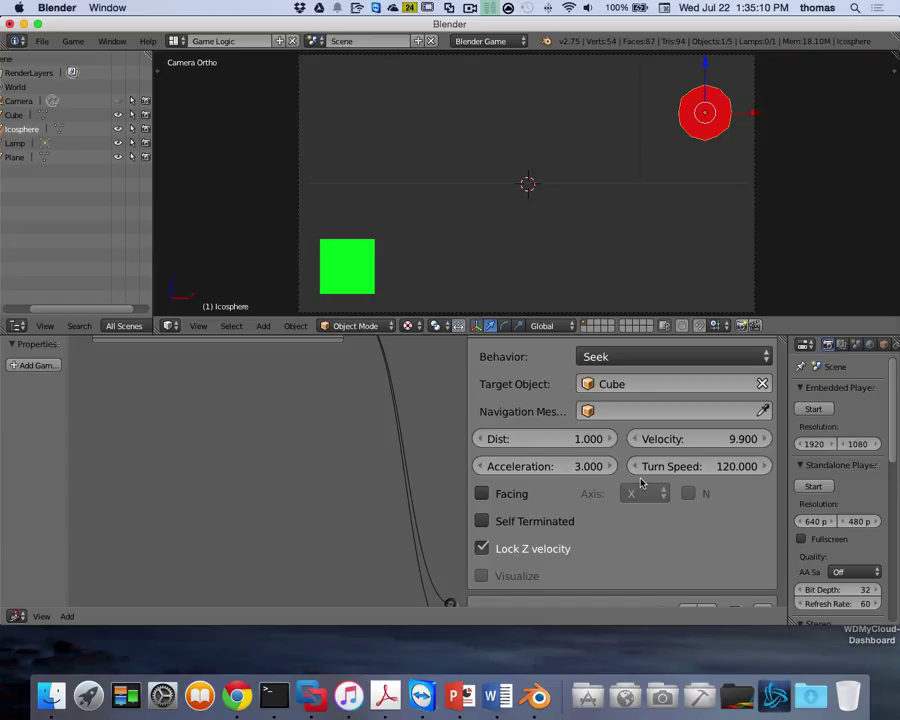
Step: Set the Steering actuator's Dist to 0.5 and test-run the game to check how the Icosphere approaches the cube
{"action": "left_click", "coordinate": [479, 439]}
{"action": "left_click", "coordinate": [479, 439]}
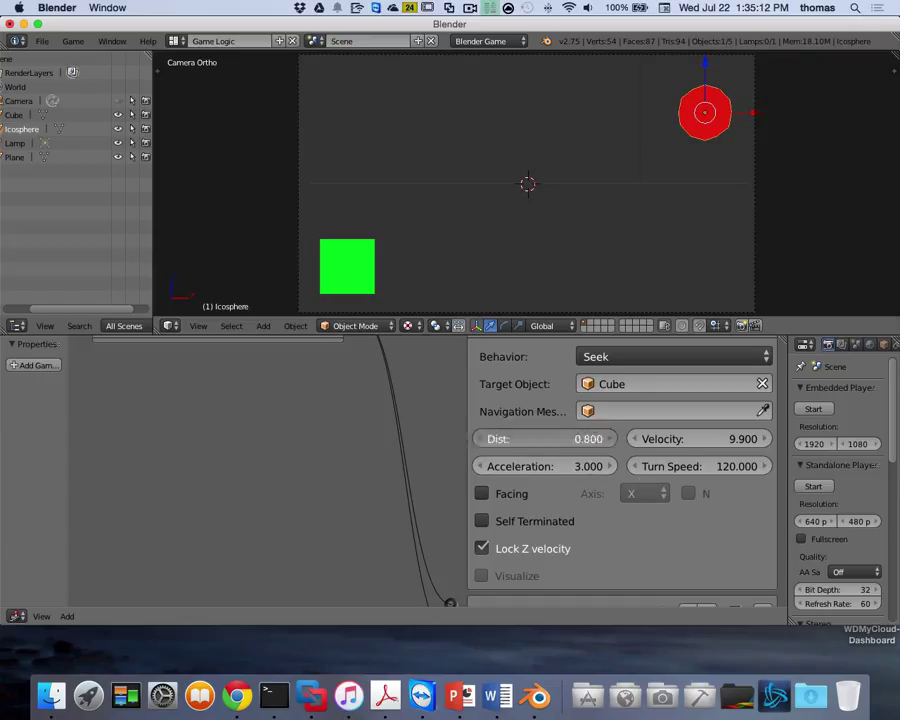
{"action": "left_click", "coordinate": [490, 439]}
{"action": "left_click", "coordinate": [490, 439]}
{"action": "left_click", "coordinate": [490, 439]}
{"action": "left_click", "coordinate": [490, 439]}
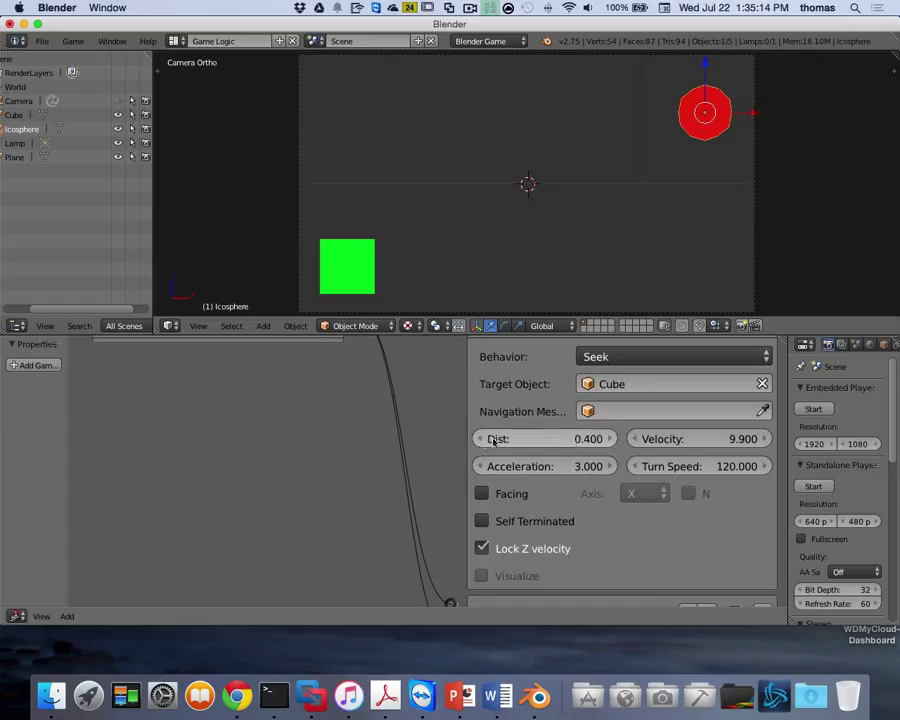
{"action": "left_click", "coordinate": [608, 440]}
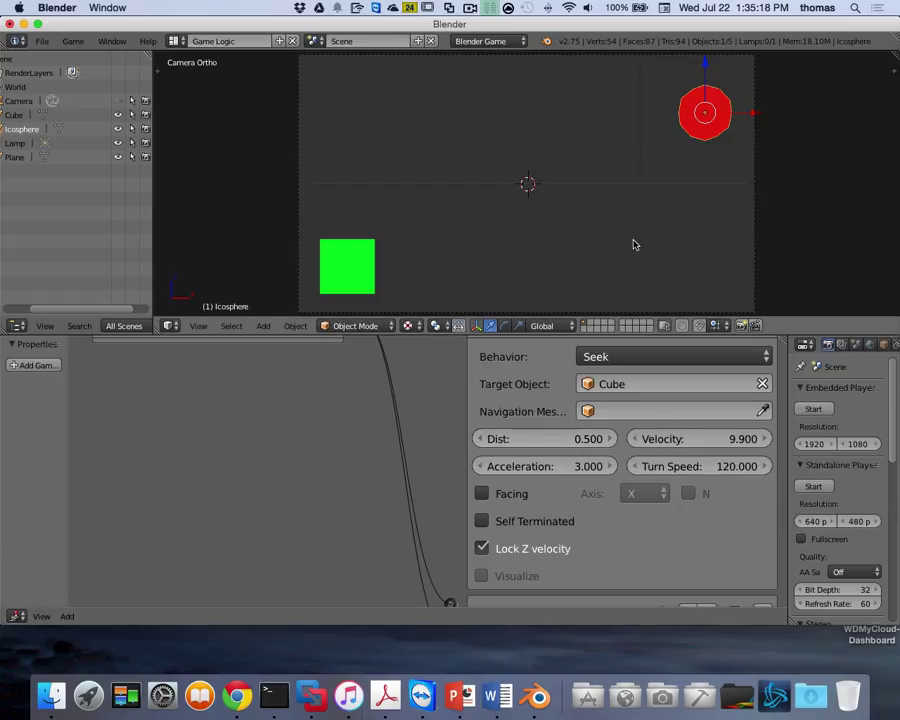
{"action": "key", "text": "p"}
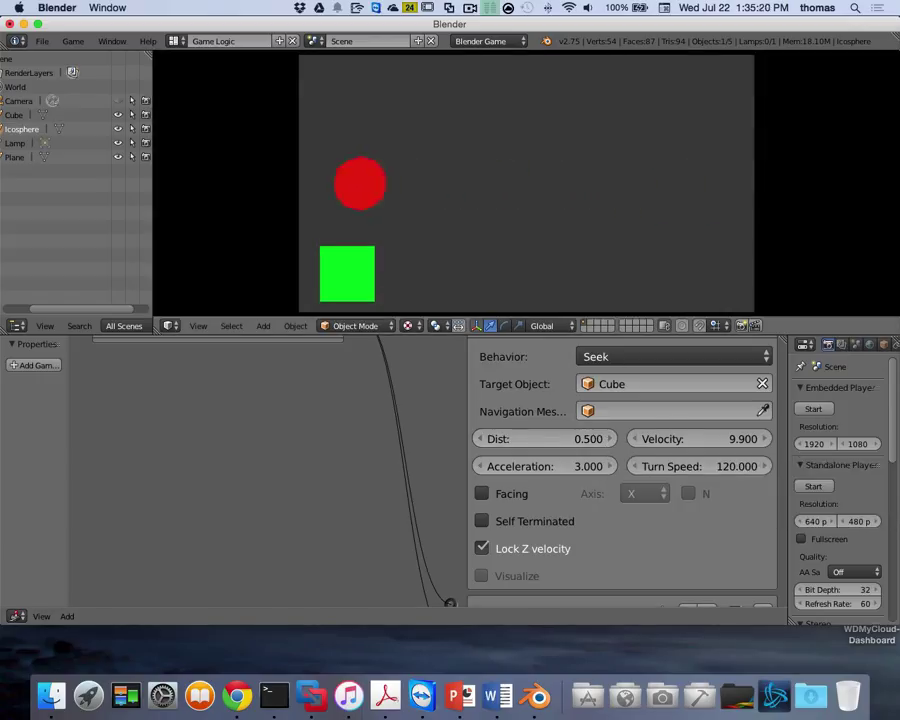
{"action": "key", "text": "Escape"}
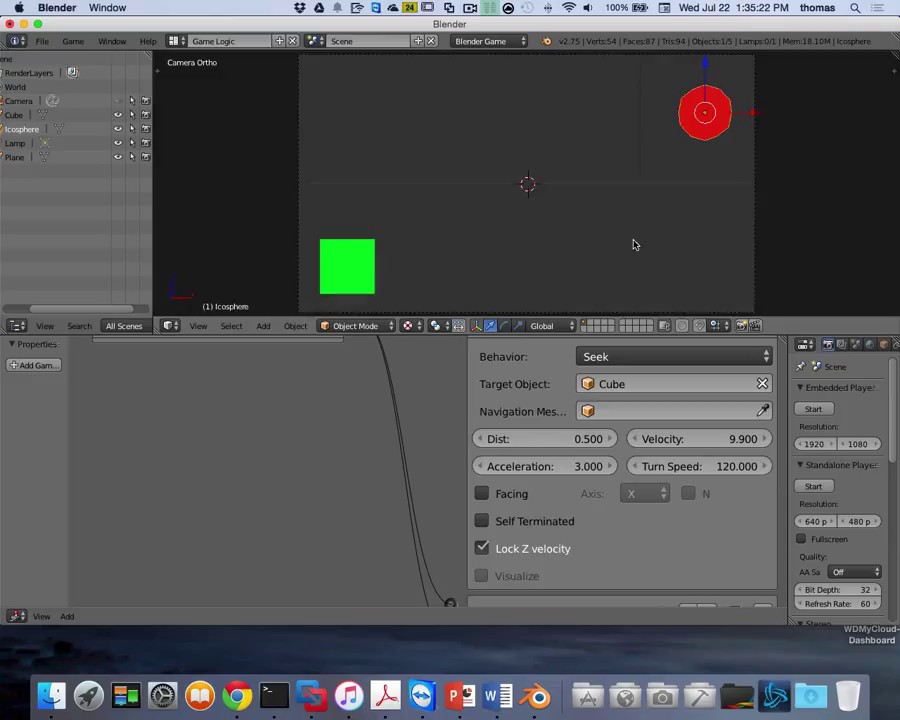
Step: Set the Steering actuator's Dist to 0.3 and test-run the game, moving the cube back and forth
{"action": "left_click", "coordinate": [479, 441]}
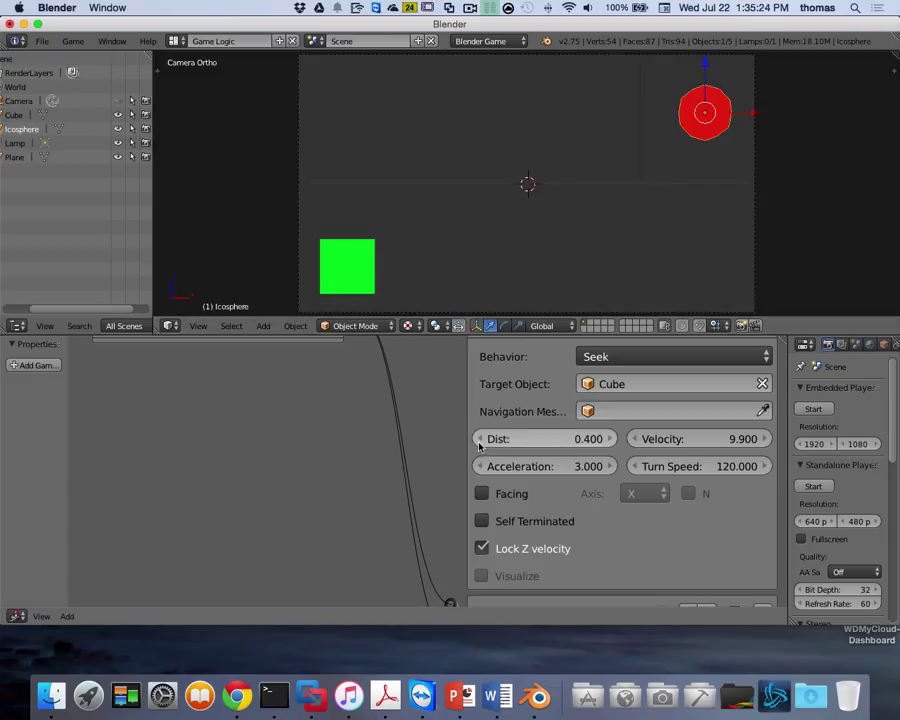
{"action": "left_click", "coordinate": [479, 441]}
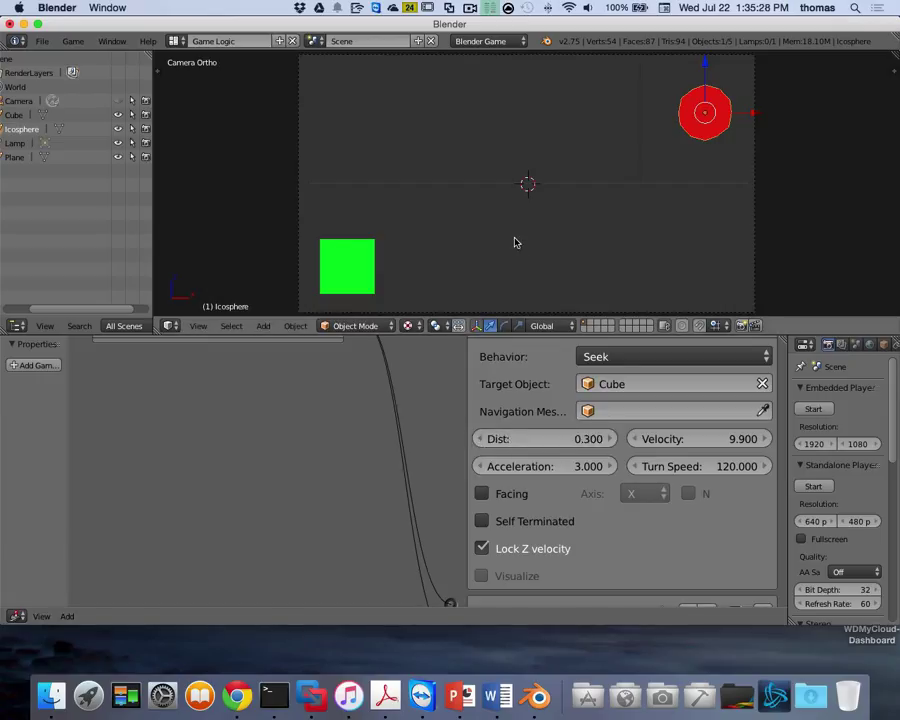
{"action": "key", "text": "p"}
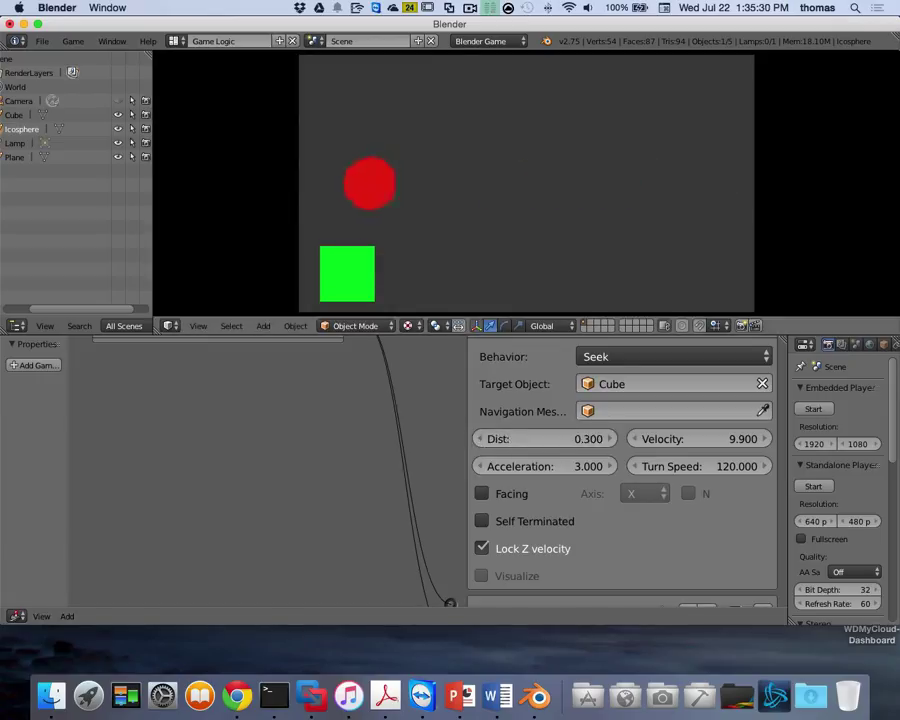
{"action": "key", "text": "Right"}
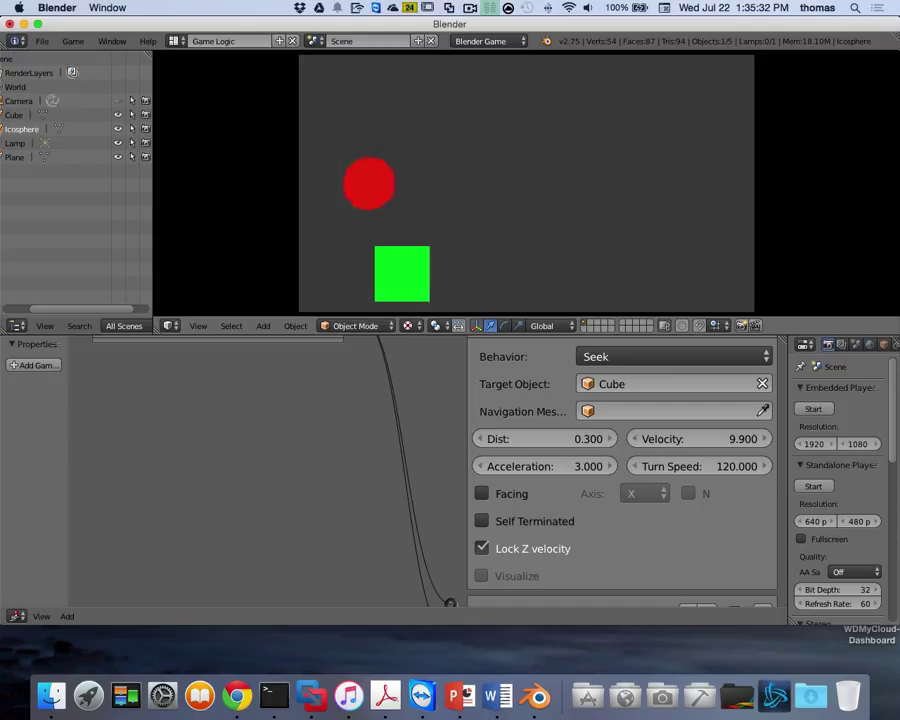
{"action": "key", "text": "Left"}
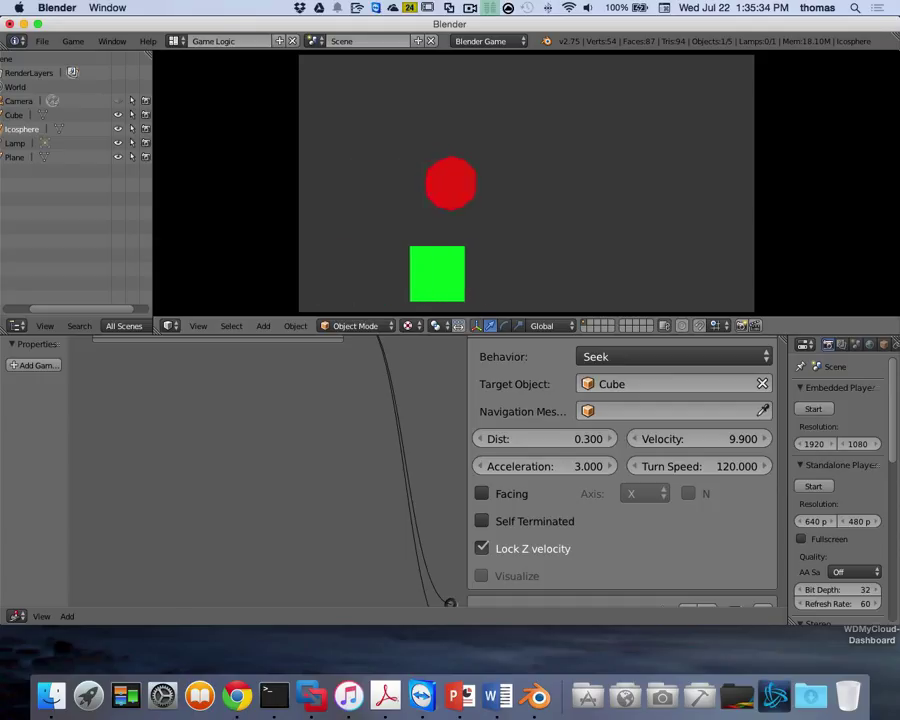
{"action": "key", "text": "Right"}
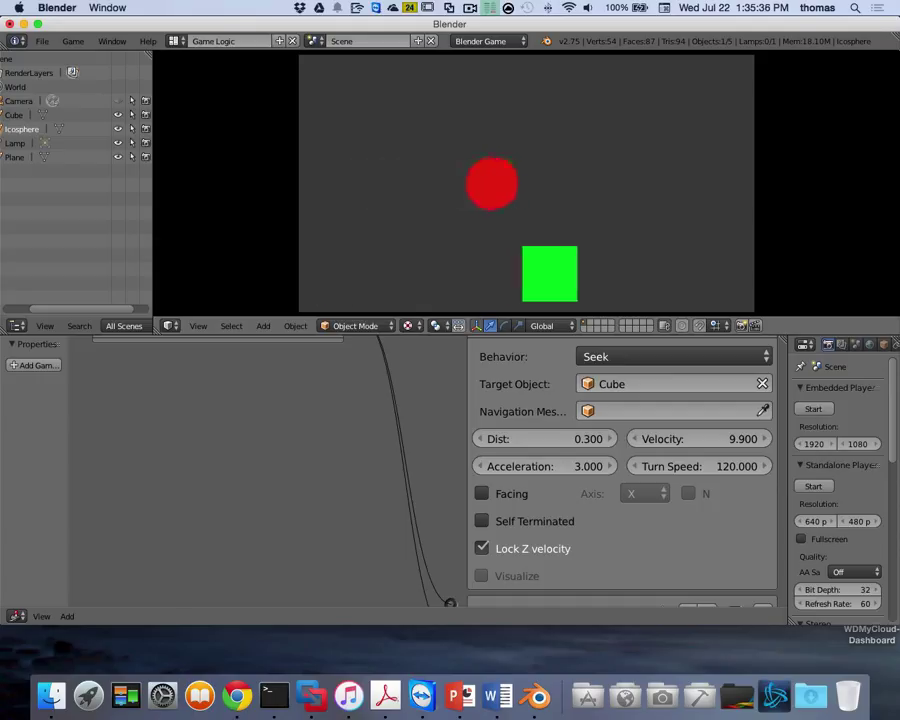
{"action": "key", "text": "Escape"}
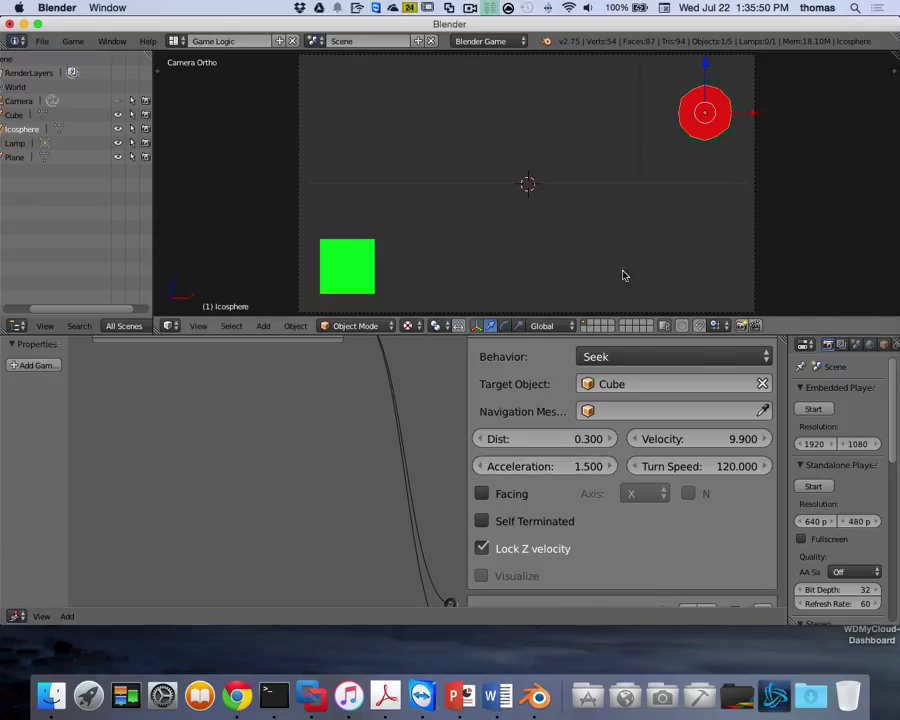
Step: Test-run the game with the 1.5 acceleration, moving the cube in both directions to check the Icosphere's pursuit
{"action": "key", "text": "p"}
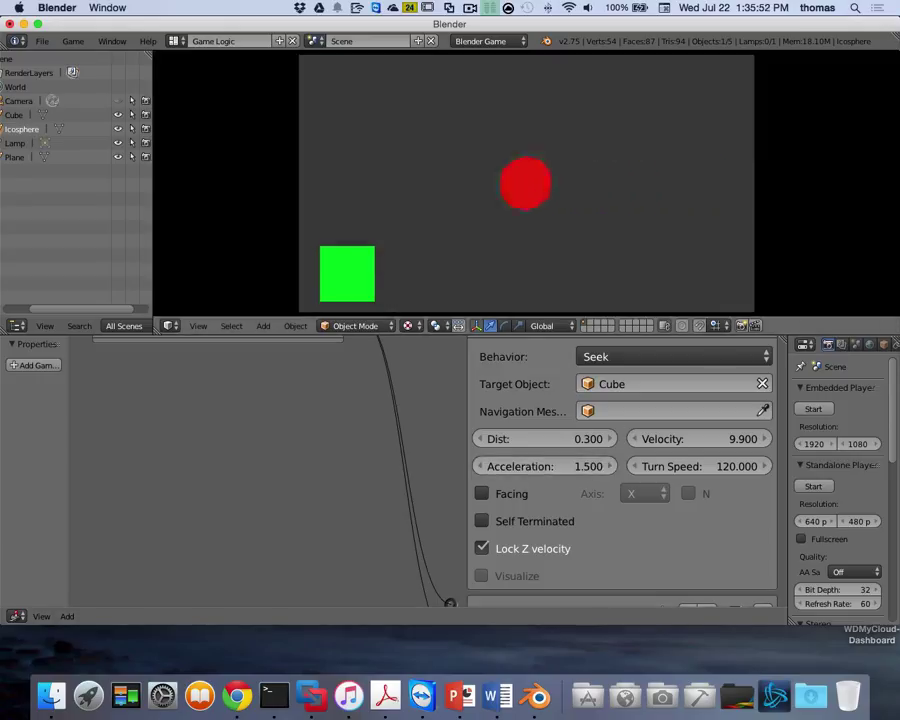
{"action": "key", "text": "Right"}
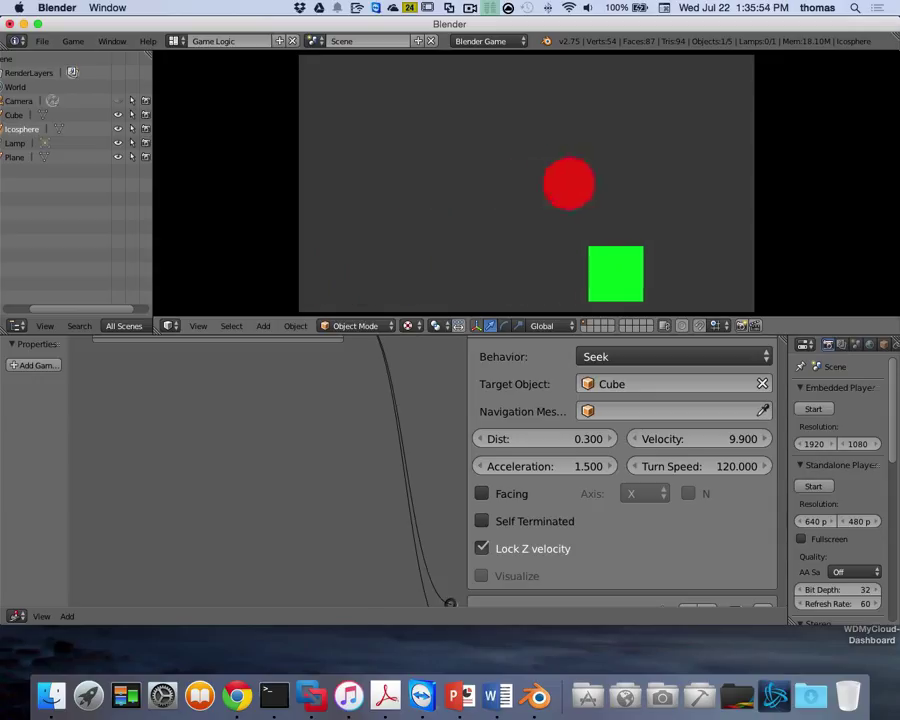
{"action": "key", "text": "Left"}
{"action": "key", "text": "Right"}
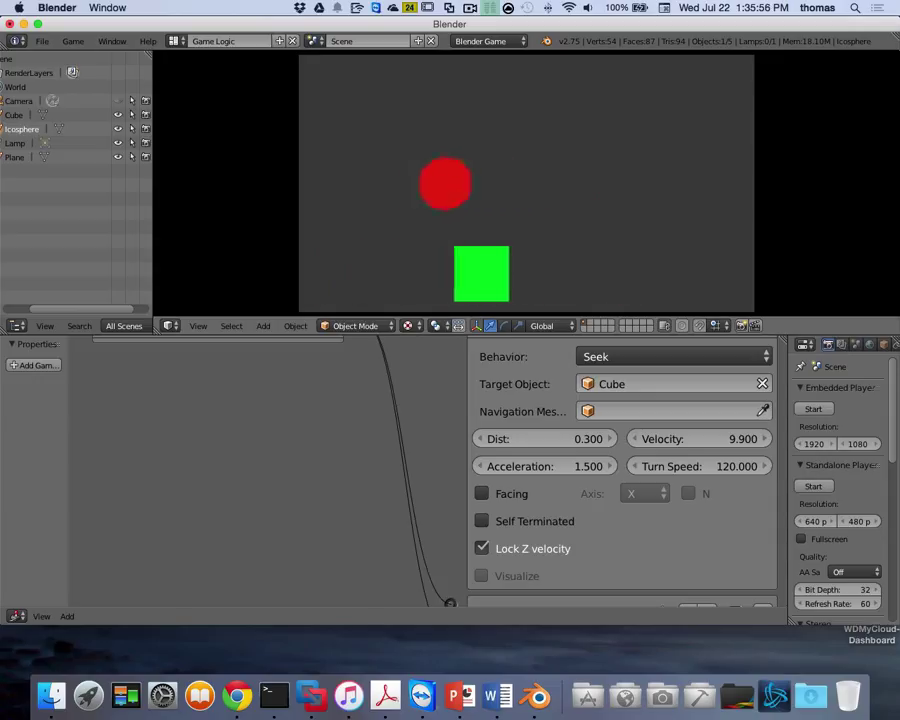
{"action": "key", "text": "Left"}
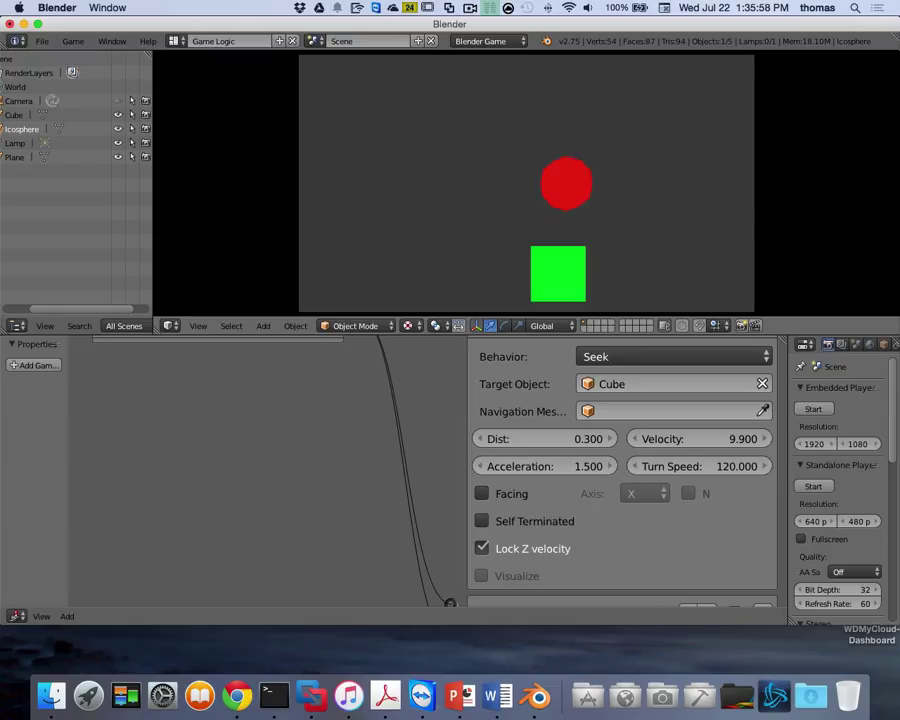
{"action": "key", "text": "Escape"}
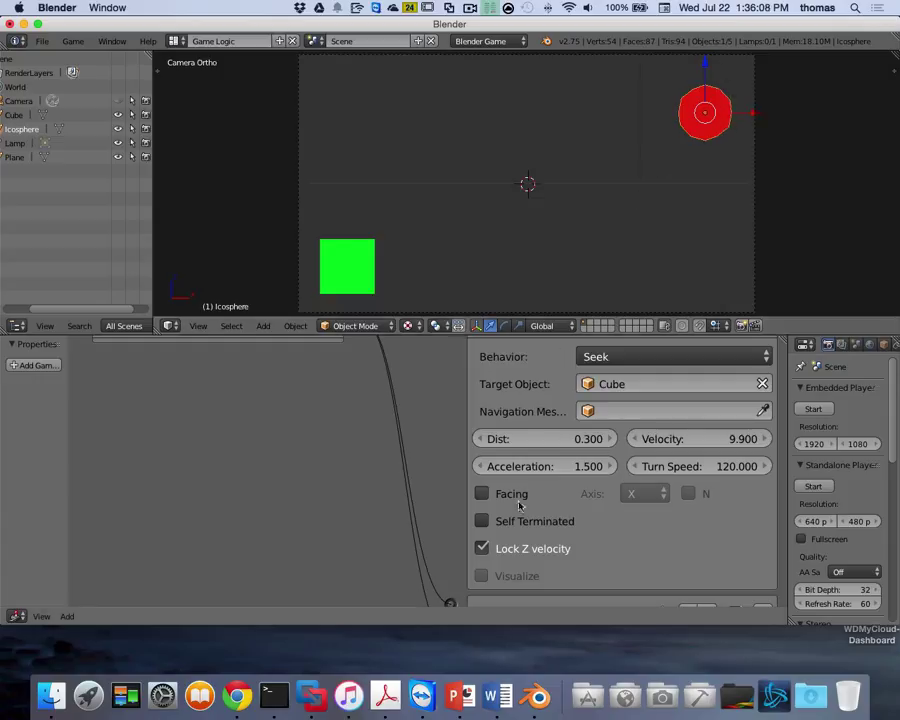
Step: Review the mode and limit settings of the Icosphere's first Constraint actuator and collapse it again
{"action": "scroll", "coordinate": [530, 505], "scroll_direction": "up", "scroll_amount": 4}
{"action": "scroll", "coordinate": [533, 505], "scroll_direction": "down", "scroll_amount": 5}
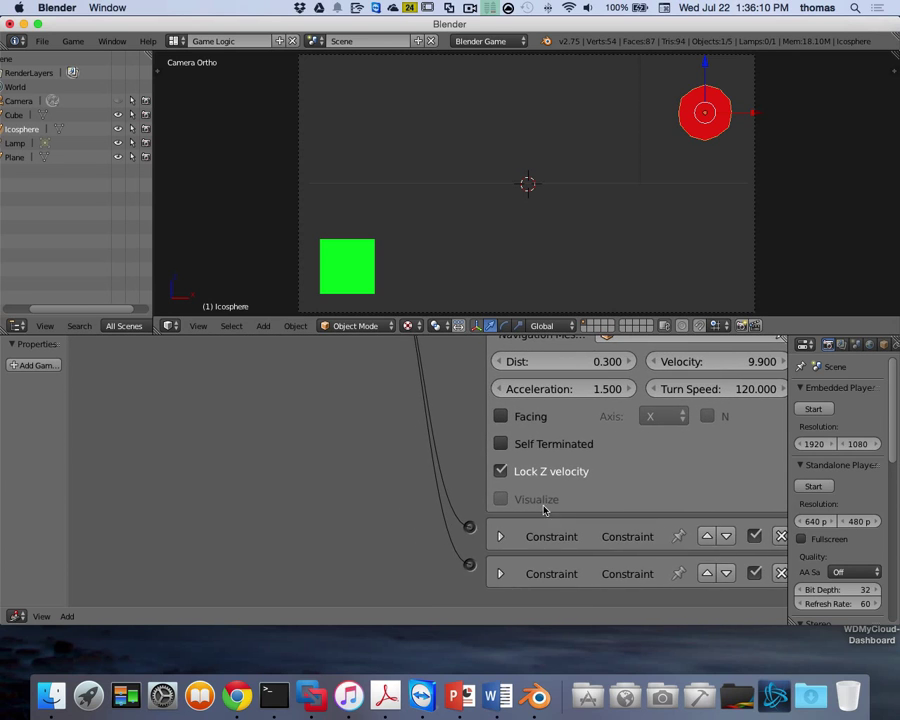
{"action": "left_click", "coordinate": [504, 537]}
{"action": "scroll", "coordinate": [596, 512], "scroll_direction": "down", "scroll_amount": 5}
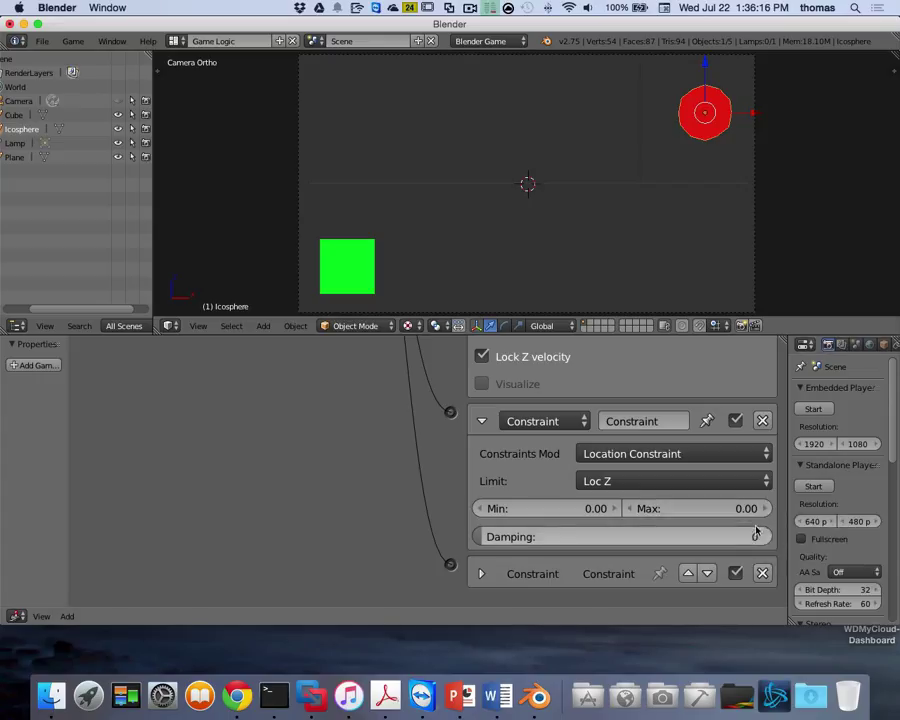
{"action": "left_click", "coordinate": [661, 482]}
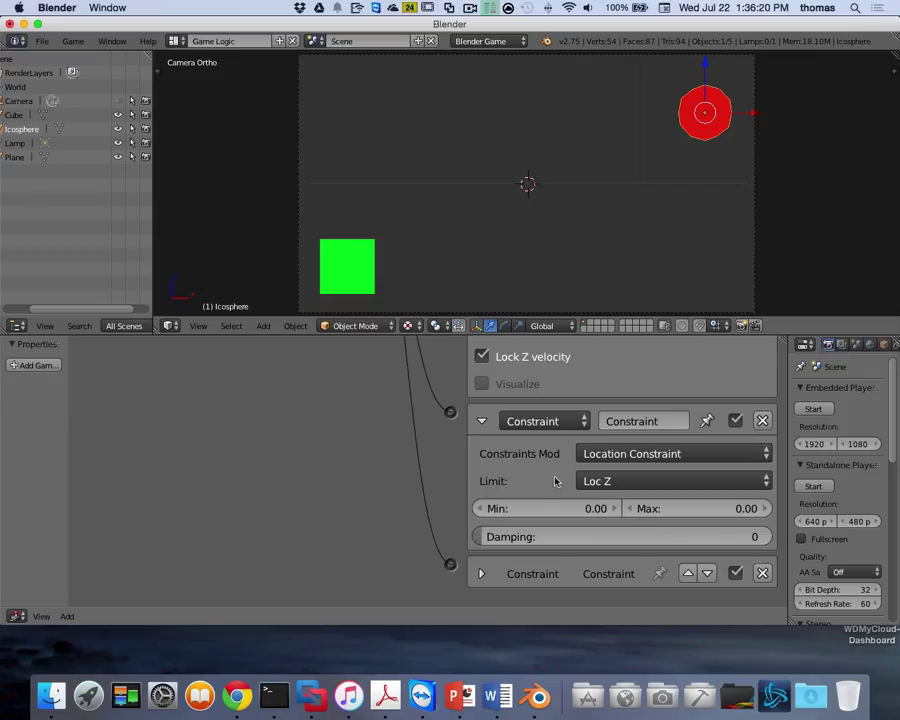
{"action": "left_click", "coordinate": [634, 453]}
{"action": "left_click", "coordinate": [481, 421]}
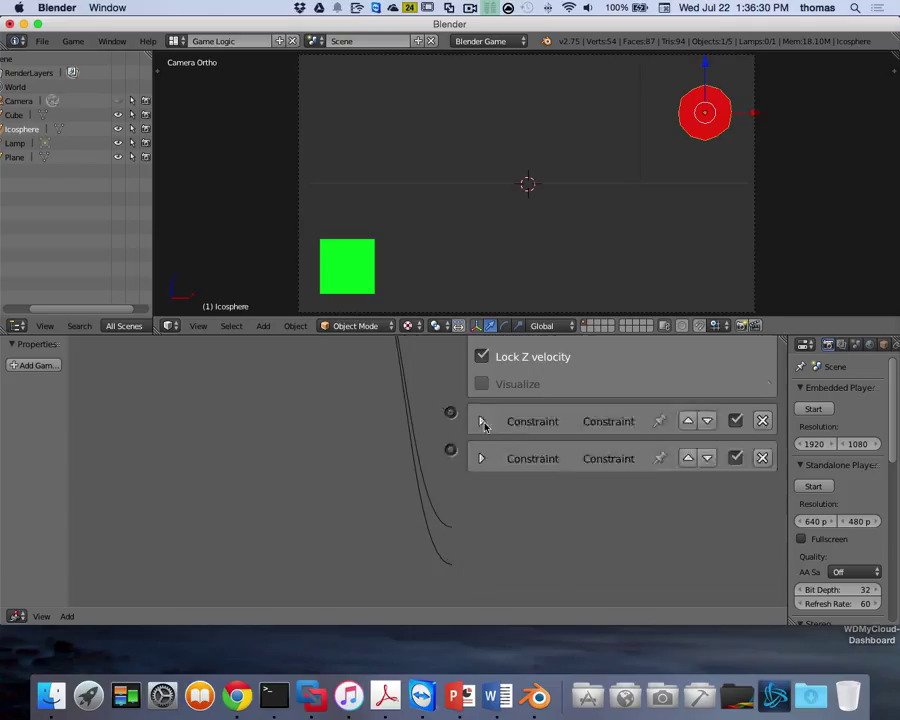
Step: Move the Icosphere higher along the Z axis and test-run the game from the camera view
{"action": "scroll", "coordinate": [460, 425], "scroll_direction": "up", "scroll_amount": 8}
{"action": "key", "text": "KP_0"}
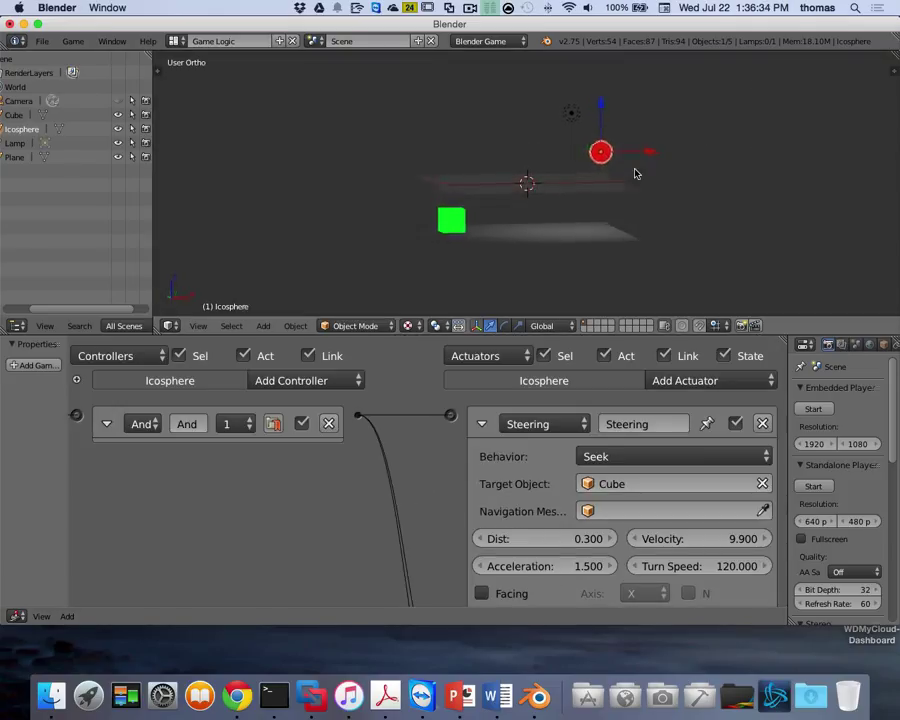
{"action": "middle_click_drag", "start_coordinate": [635, 173], "coordinate": [604, 153]}
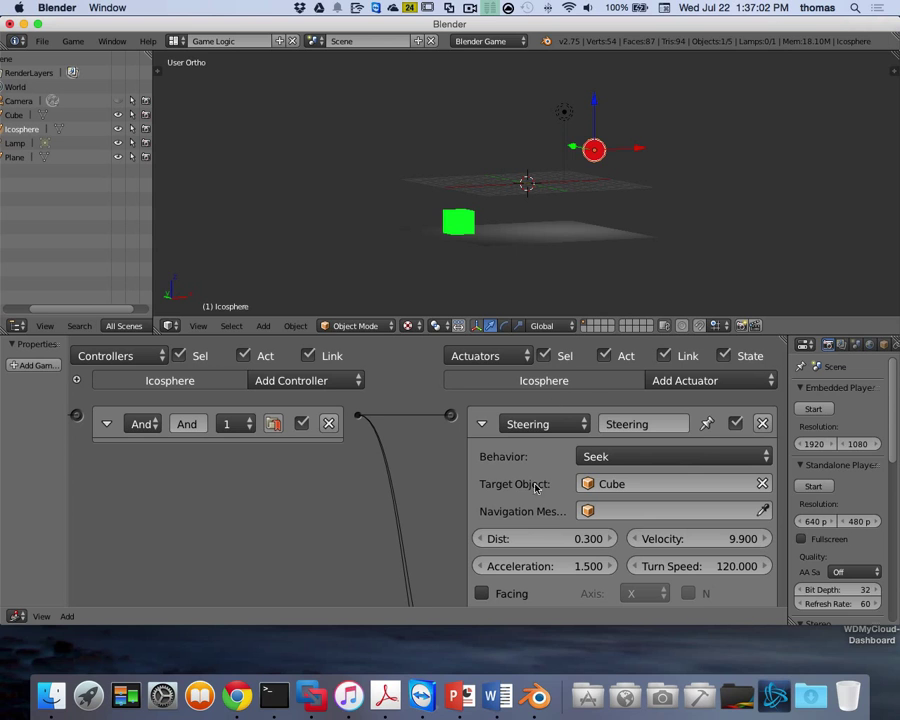
{"action": "scroll", "coordinate": [536, 512], "scroll_direction": "down", "scroll_amount": 5}
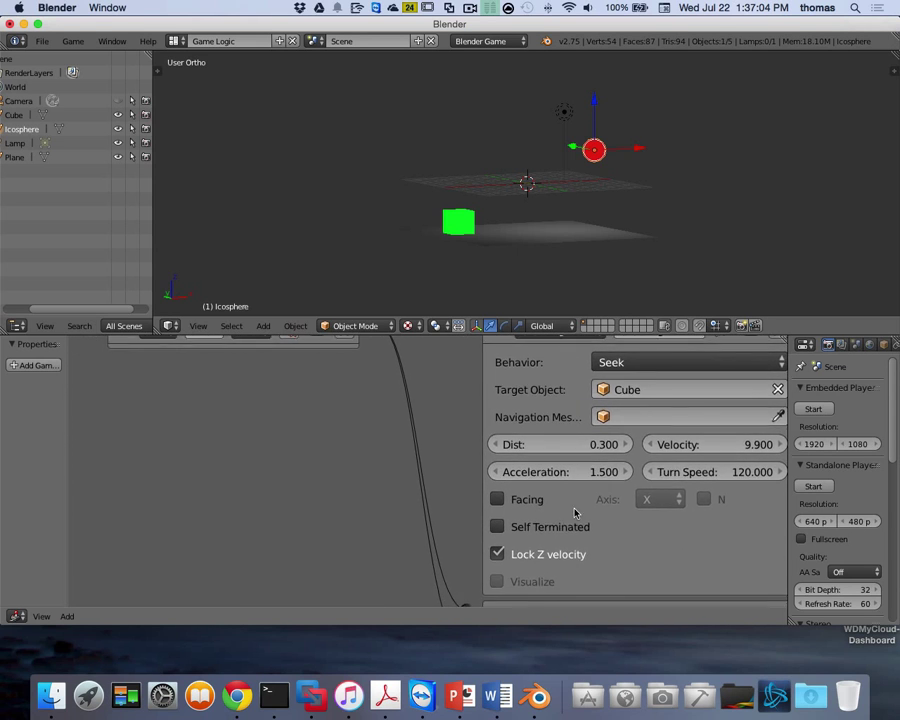
{"action": "scroll", "coordinate": [600, 508], "scroll_direction": "down", "scroll_amount": 1}
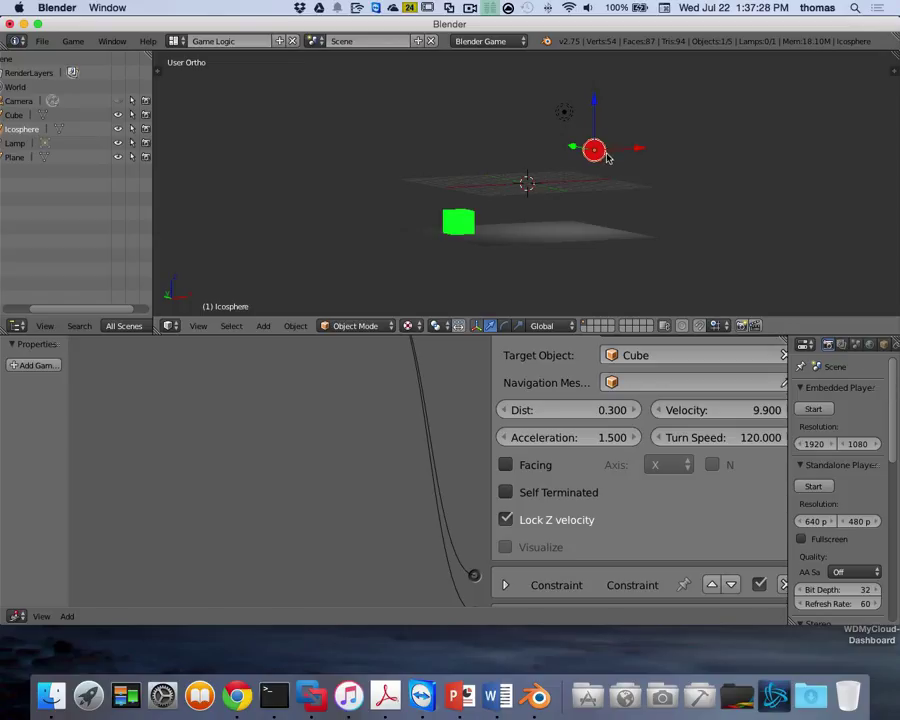
{"action": "scroll", "coordinate": [665, 185], "scroll_direction": "down", "scroll_amount": 3}
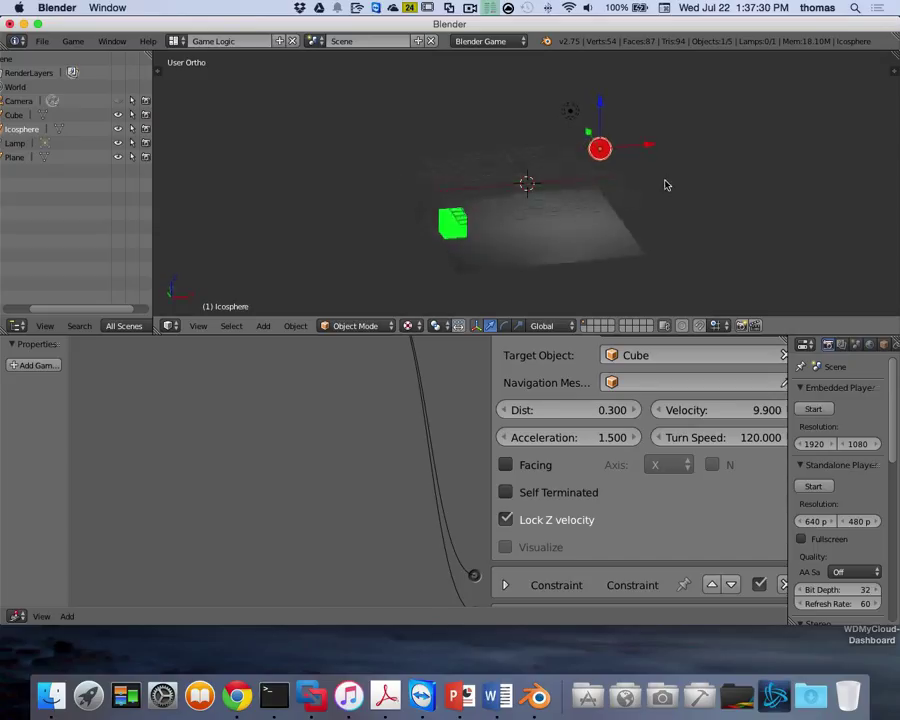
{"action": "key", "text": "g"}
{"action": "key", "text": "z"}
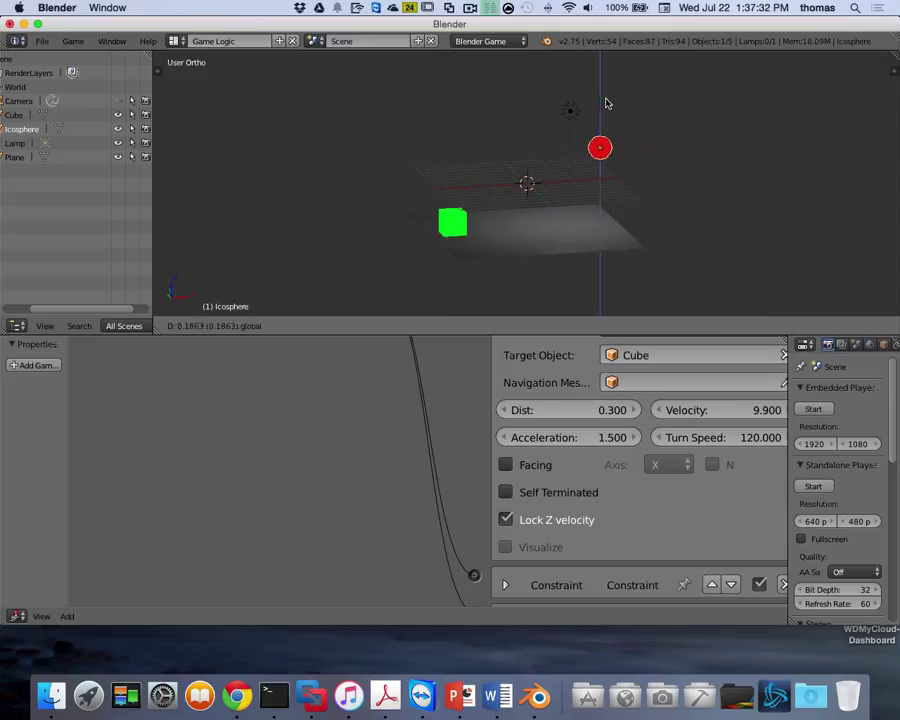
{"action": "left_click", "coordinate": [610, 88]}
{"action": "key", "text": "KP_0"}
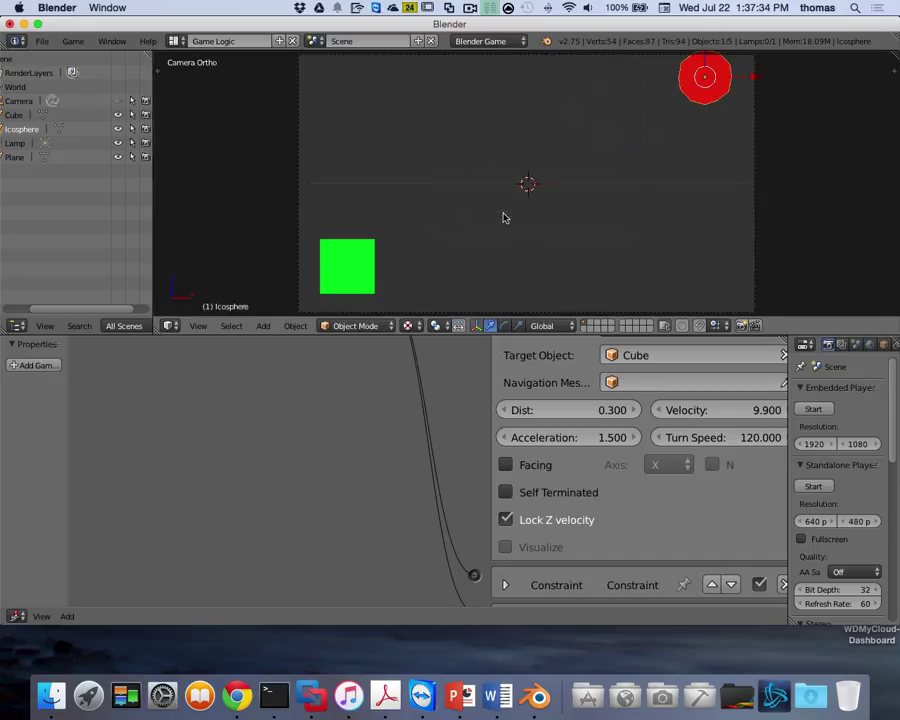
{"action": "key", "text": "p"}
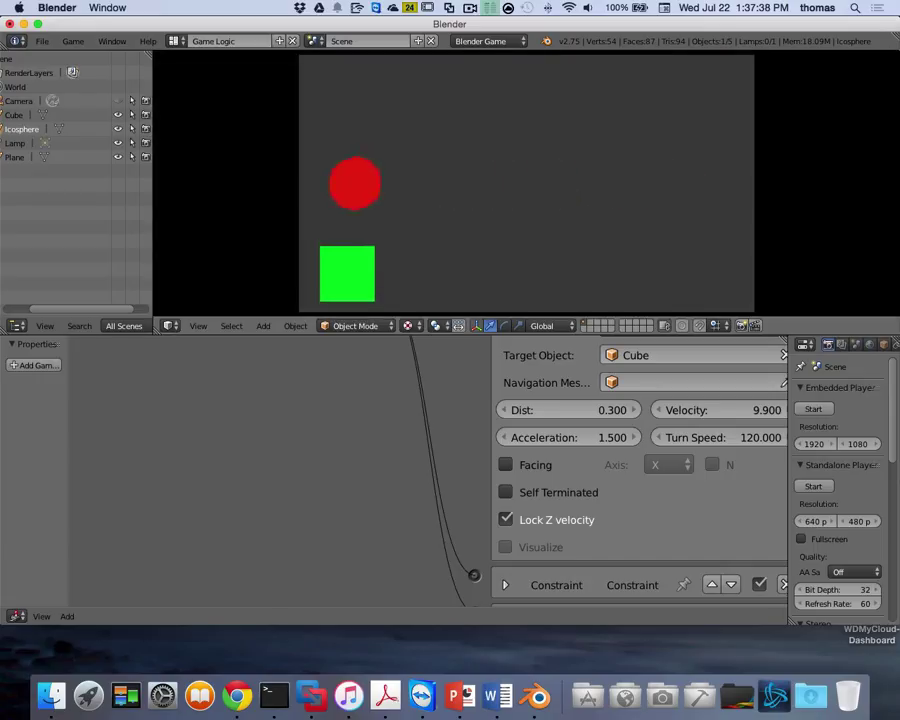
{"action": "key", "text": "Escape"}
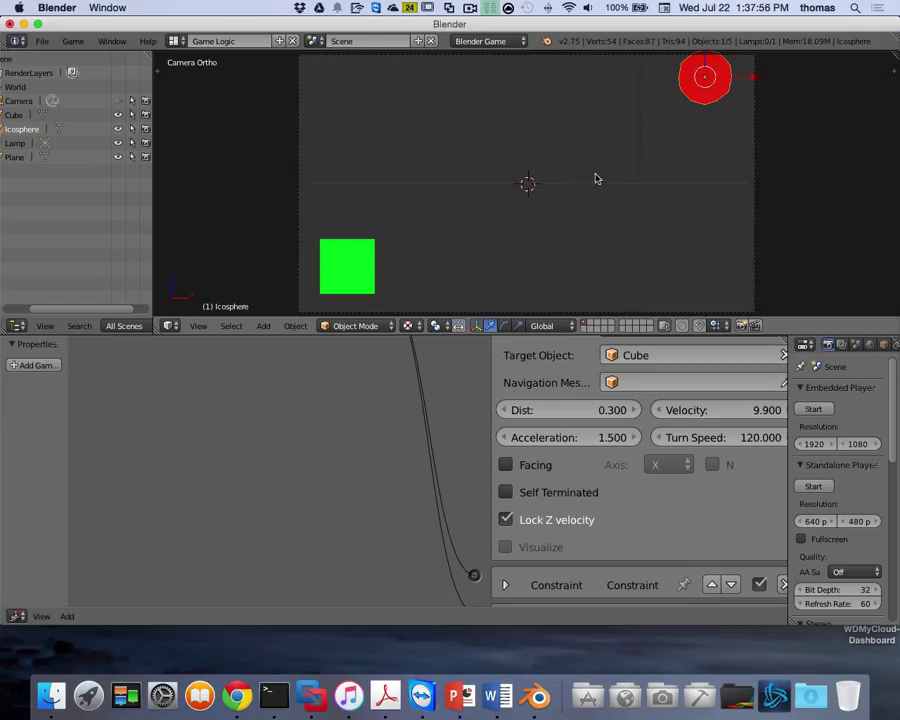
Step: Expand the Icosphere's first Constraint actuator, the one limiting Loc Z, and delete it
{"action": "scroll", "coordinate": [598, 458], "scroll_direction": "down", "scroll_amount": 2}
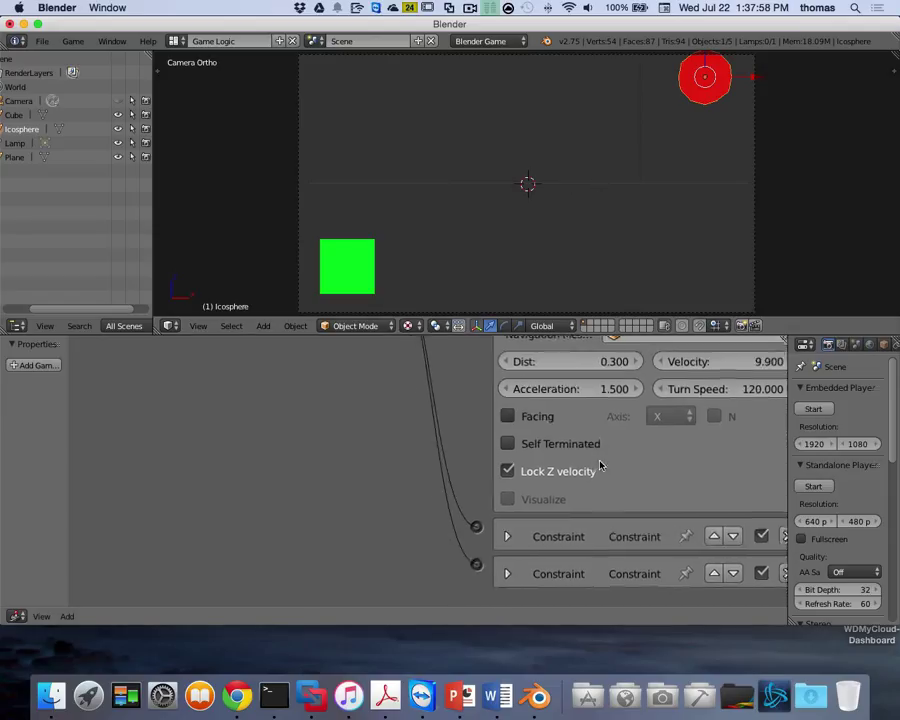
{"action": "scroll", "coordinate": [580, 486], "scroll_direction": "left", "scroll_amount": 2, "text": "ctrl"}
{"action": "left_click", "coordinate": [527, 538]}
{"action": "scroll", "coordinate": [600, 480], "scroll_direction": "down", "scroll_amount": 3}
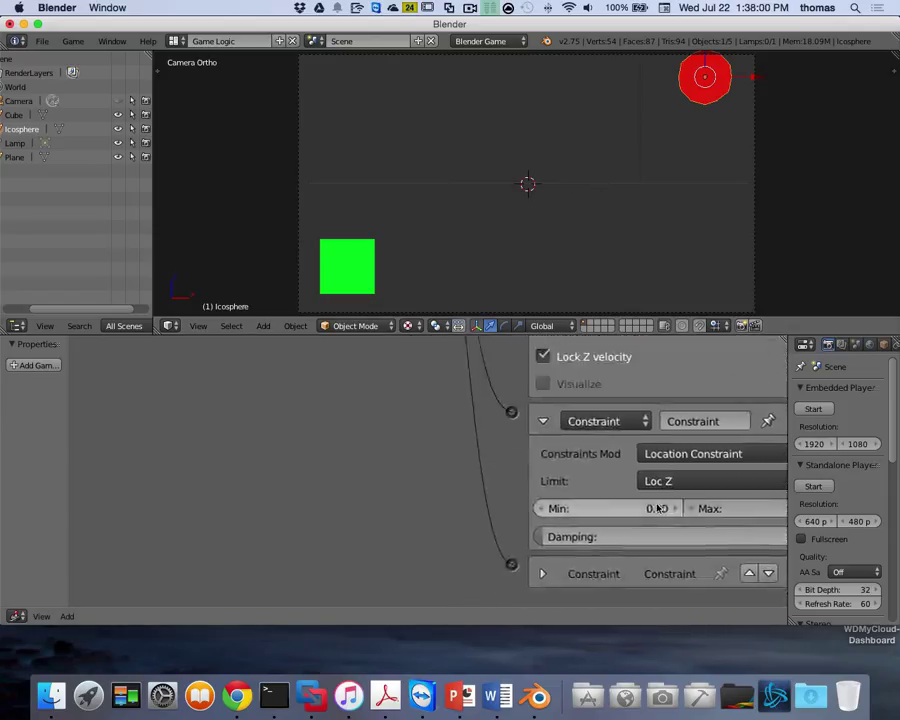
{"action": "scroll", "coordinate": [586, 440], "scroll_direction": "left", "scroll_amount": 2, "text": "ctrl"}
{"action": "scroll", "coordinate": [635, 422], "scroll_direction": "right", "scroll_amount": 3, "text": "ctrl"}
Step: Leave the camera view and test-run the game with only the remaining Constraint actuator on the Icosphere
{"action": "key", "text": "KP_0"}
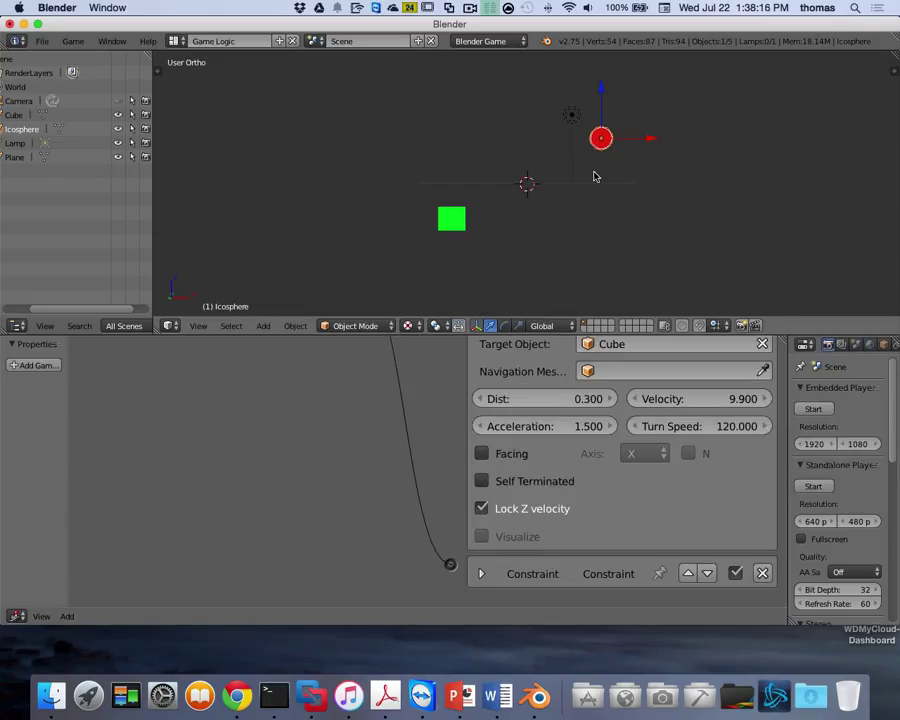
{"action": "key", "text": "p"}
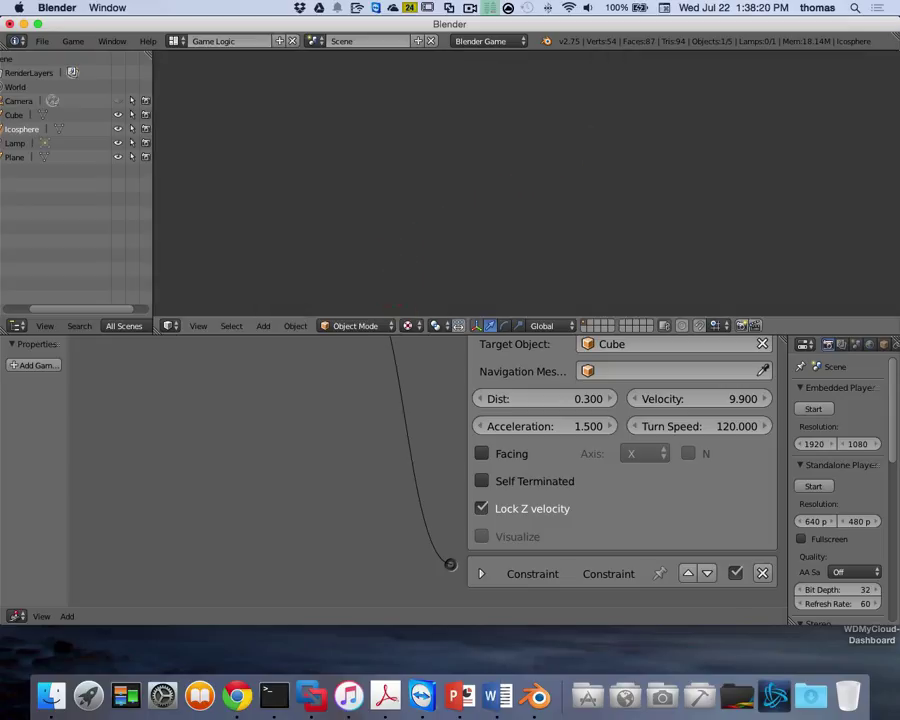
{"action": "key", "text": "Escape"}
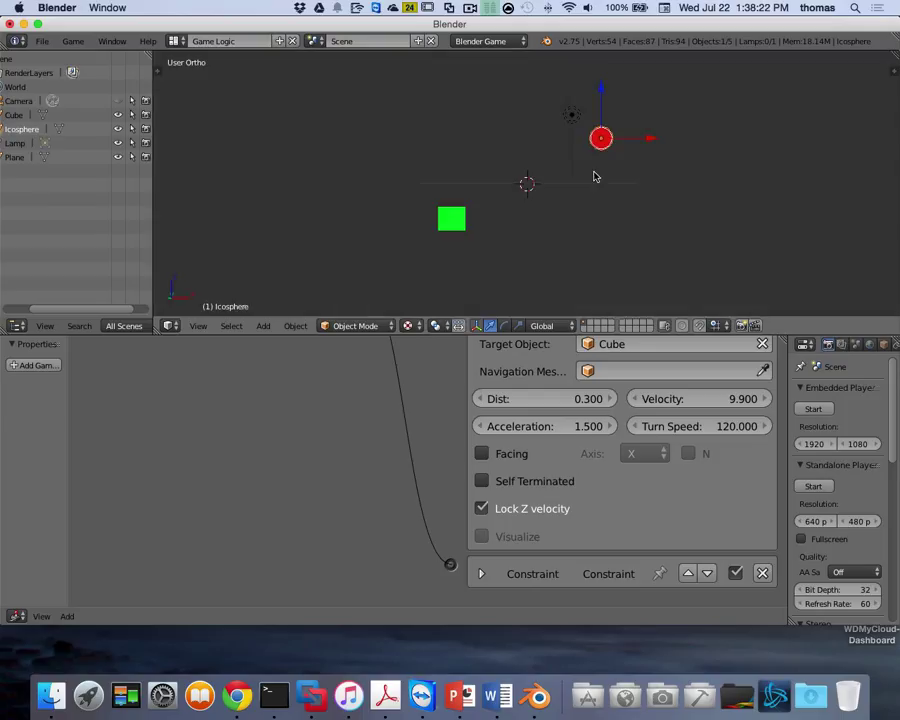
Step: Change the limit of the Icosphere's remaining Constraint actuator to Loc Z and test-run the game
{"action": "scroll", "coordinate": [499, 577], "scroll_direction": "left", "scroll_amount": 2}
{"action": "left_click", "coordinate": [499, 574]}
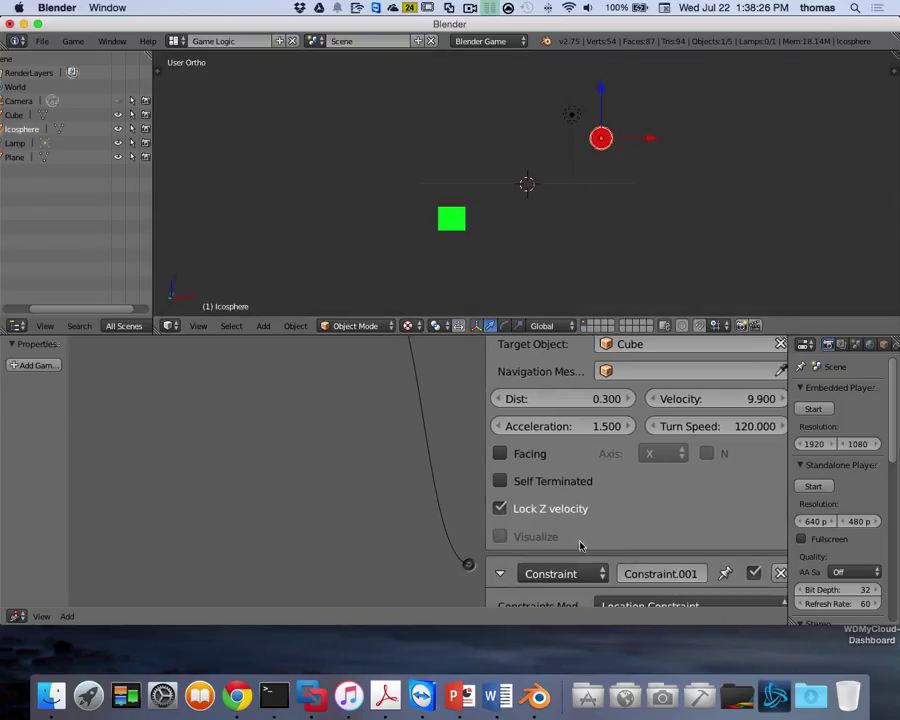
{"action": "scroll", "coordinate": [582, 543], "scroll_direction": "down", "scroll_amount": 3}
{"action": "scroll", "coordinate": [695, 487], "scroll_direction": "right", "scroll_amount": 2}
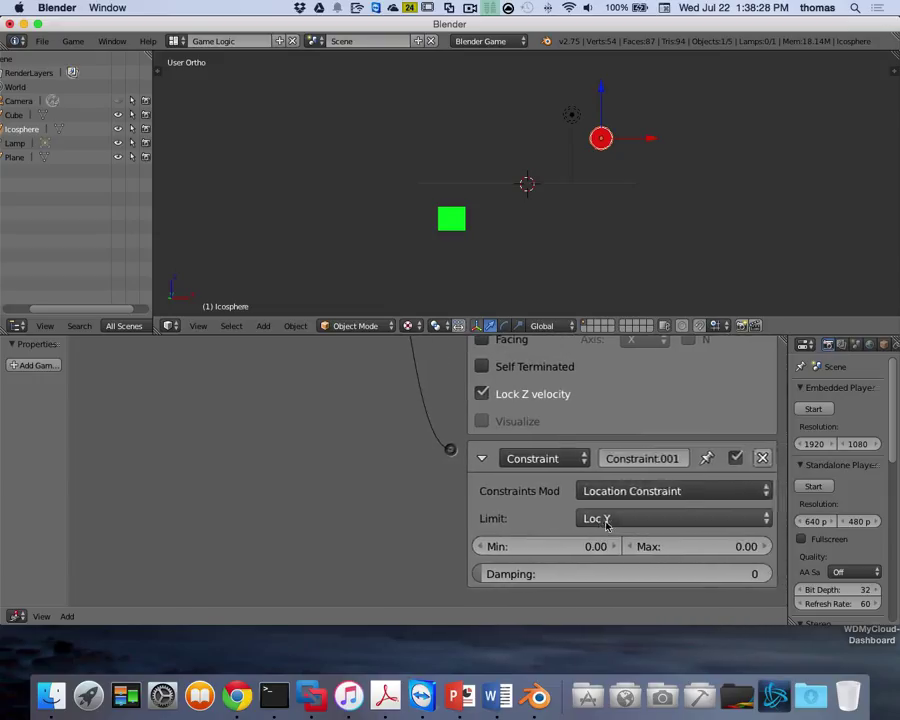
{"action": "left_click", "coordinate": [604, 516]}
{"action": "left_click", "coordinate": [596, 430]}
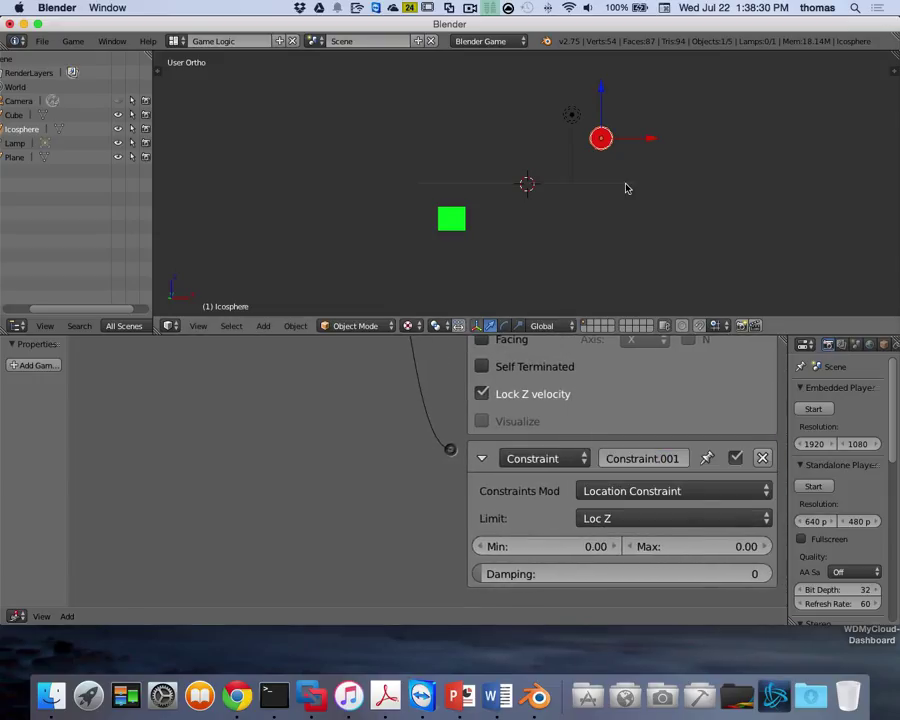
{"action": "key", "text": "p"}
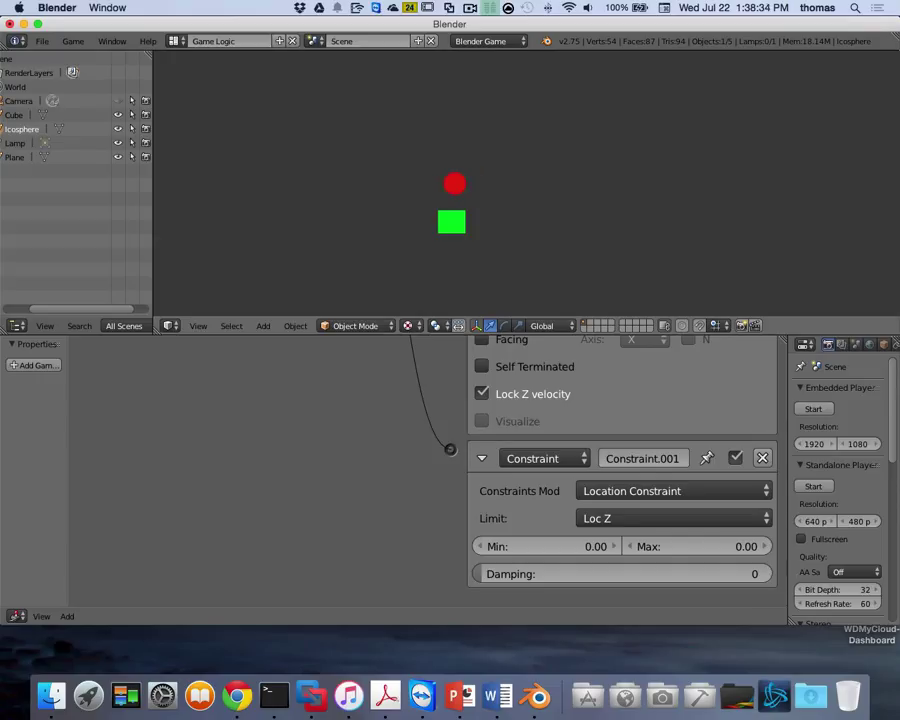
{"action": "key", "text": "Escape"}
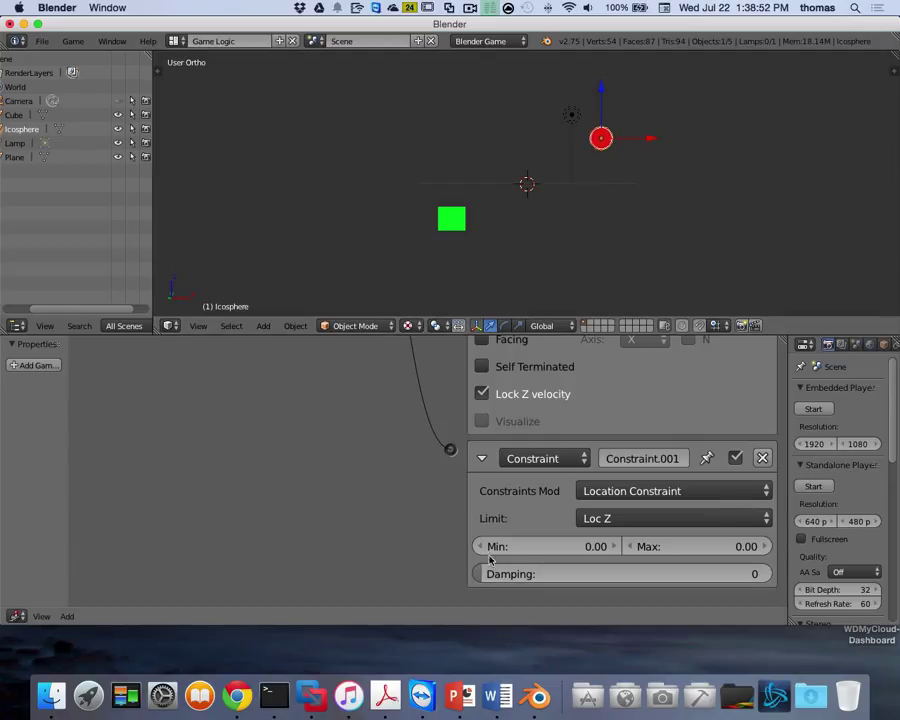
Step: Set the Loc Z constraint's Min to 1 and test-run the game to check the Icosphere's height
{"action": "left_click", "coordinate": [585, 546]}
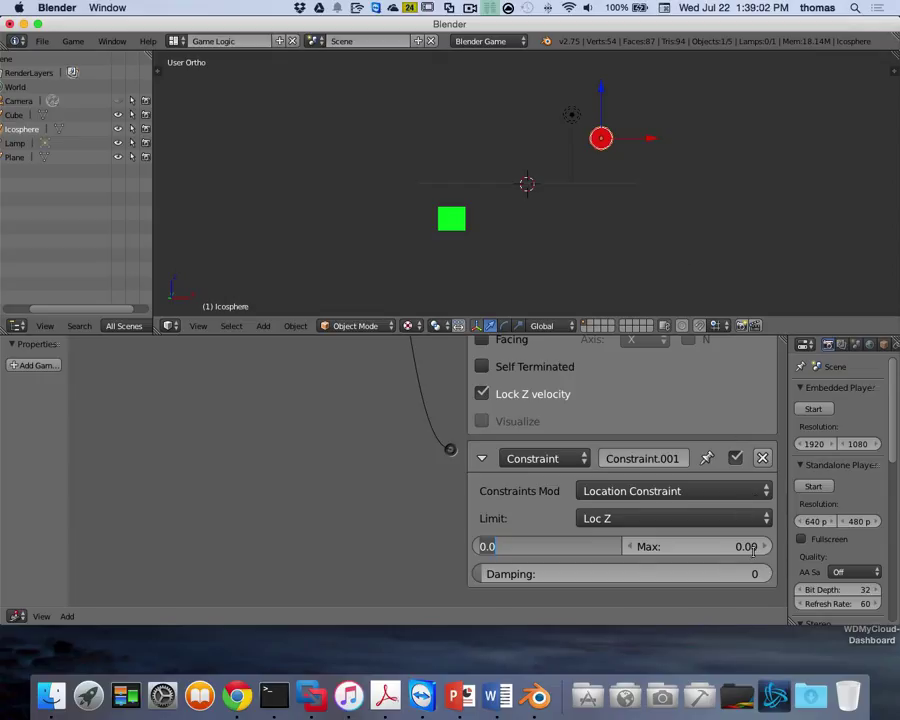
{"action": "left_click", "coordinate": [418, 533]}
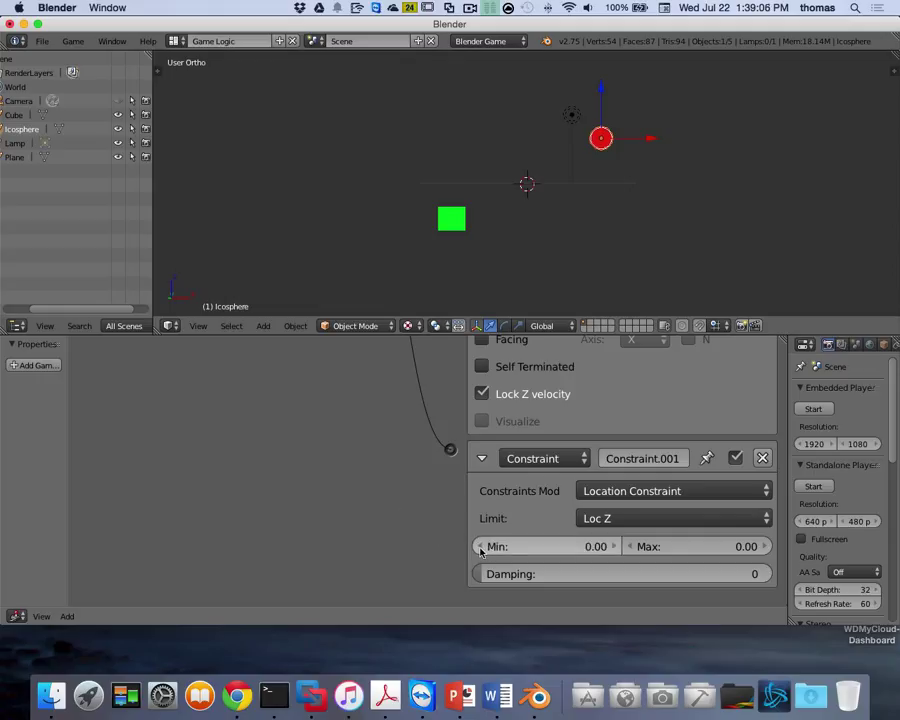
{"action": "left_click_drag", "start_coordinate": [480, 548], "coordinate": [682, 548]}
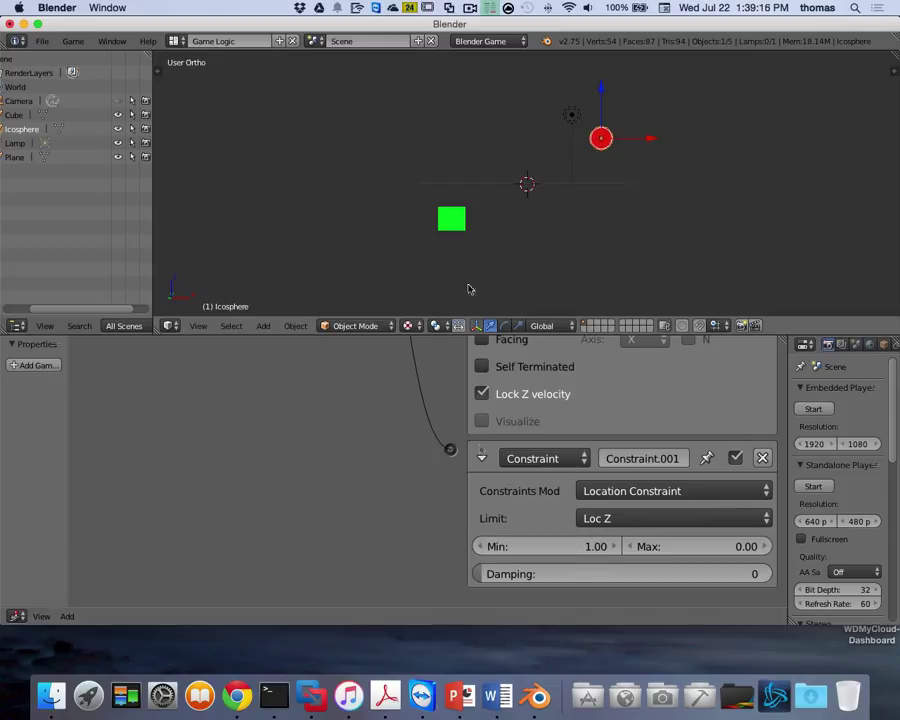
{"action": "key", "text": "p"}
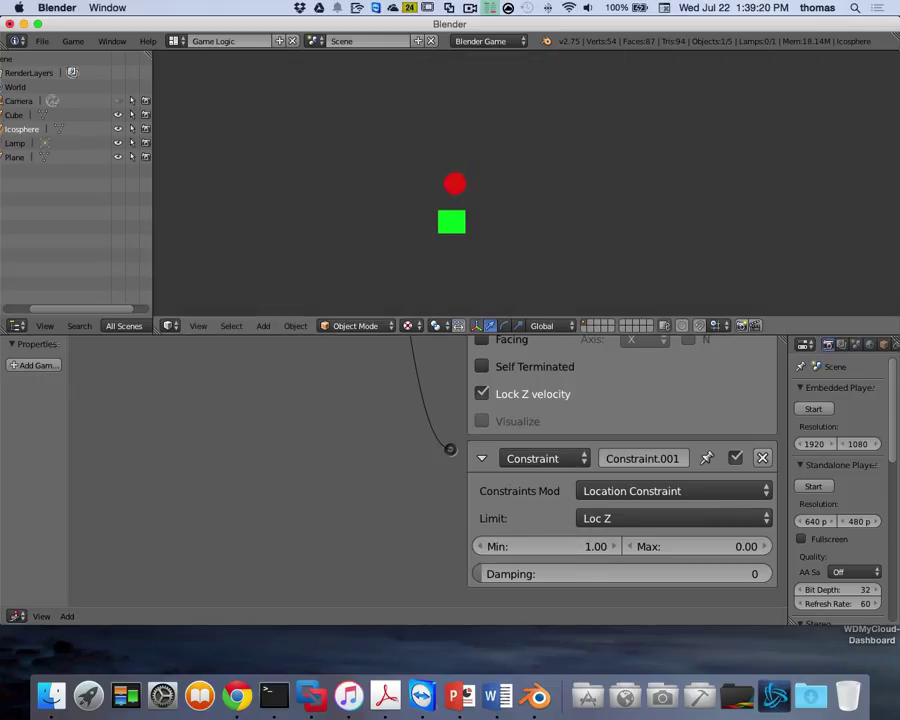
{"action": "key", "text": "Escape"}
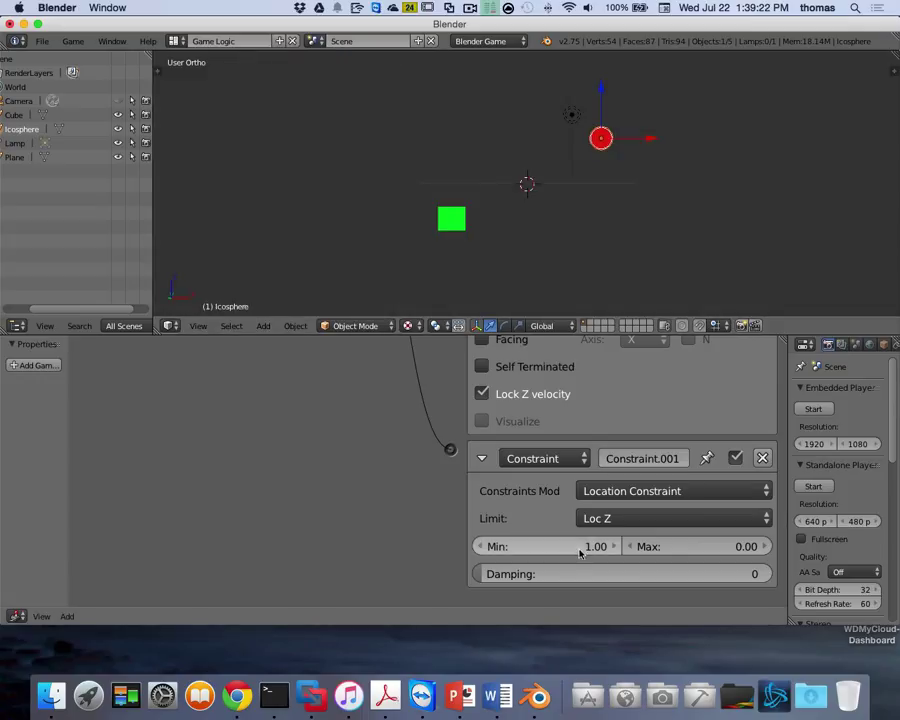
Step: Raise the Loc Z constraint's Min to 2 and test-run the game again
{"action": "left_click_drag", "start_coordinate": [581, 551], "coordinate": [588, 547]}
{"action": "type", "text": "2"}
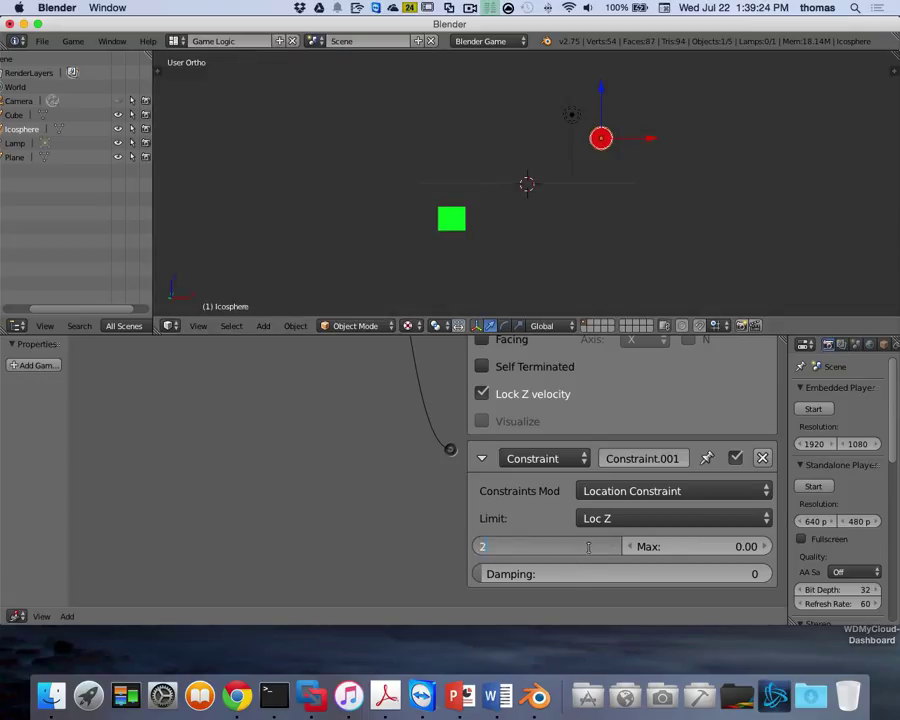
{"action": "key", "text": "Return"}
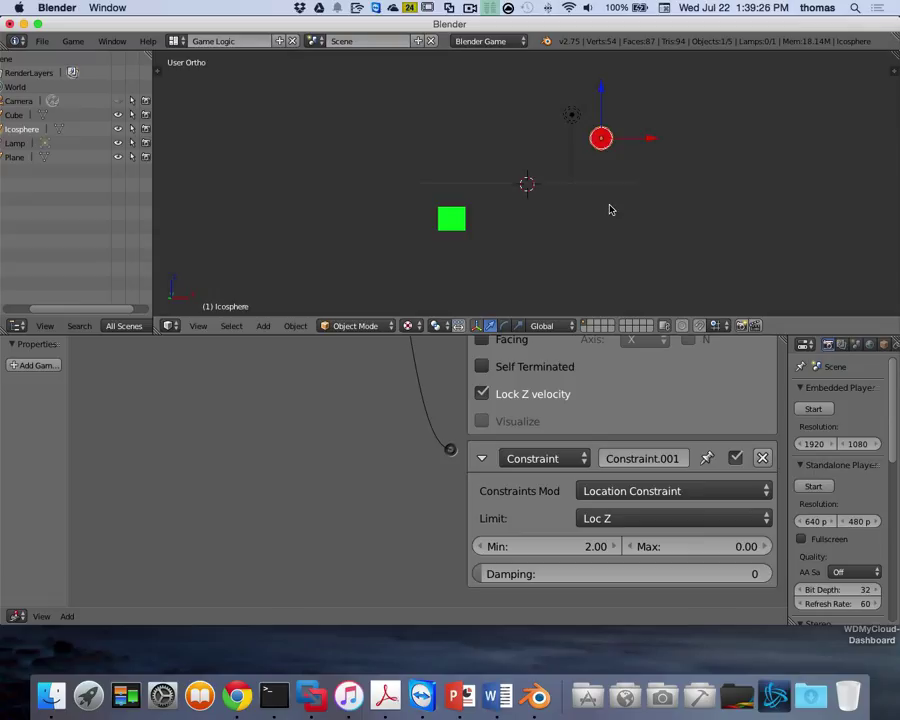
{"action": "key", "text": "p"}
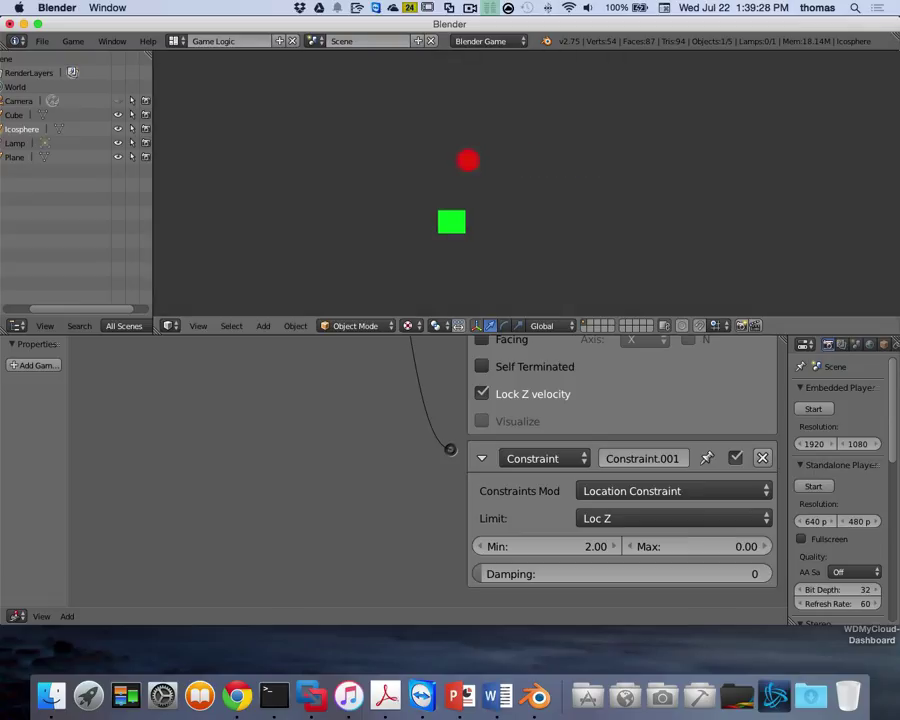
{"action": "key", "text": "Escape"}
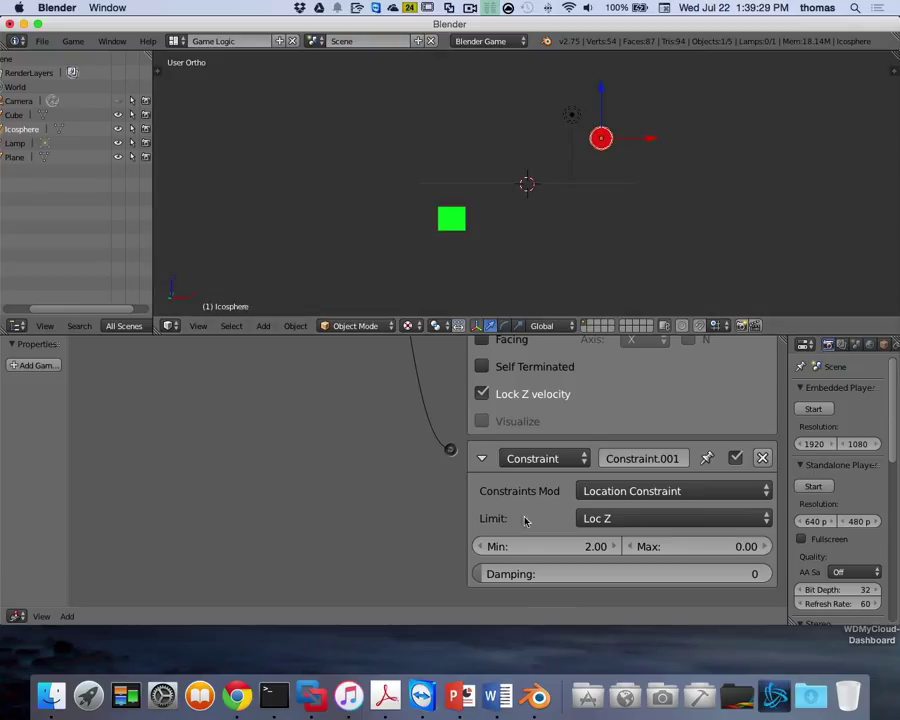
Step: Set the Loc Z constraint's Min to 5 and test-run the game to check the Icosphere's height
{"action": "left_click", "coordinate": [595, 546]}
{"action": "type", "text": "5"}
{"action": "key", "text": "Return"}
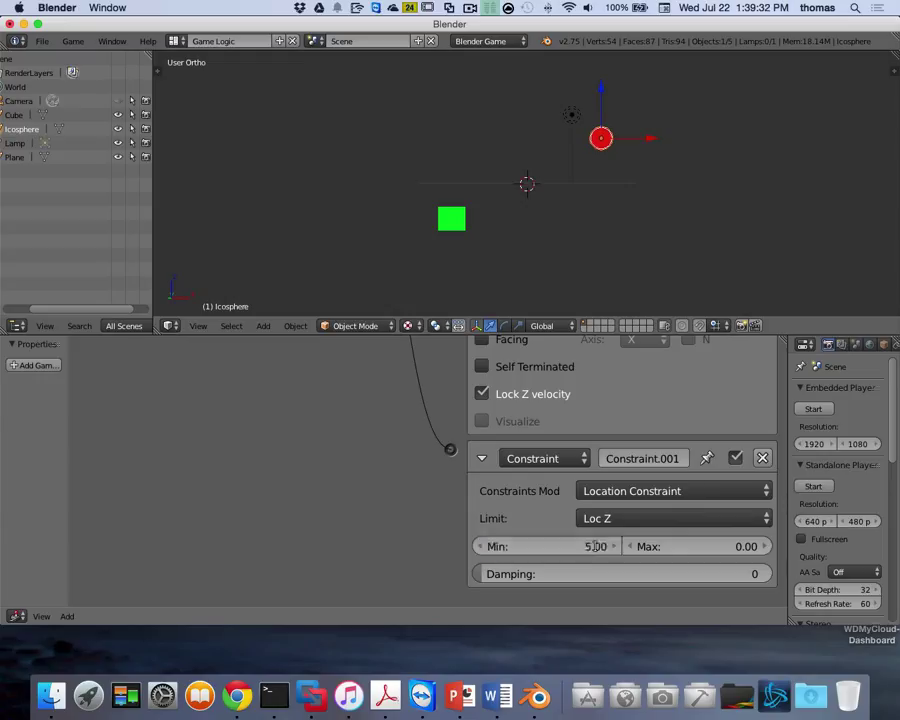
{"action": "key", "text": "p"}
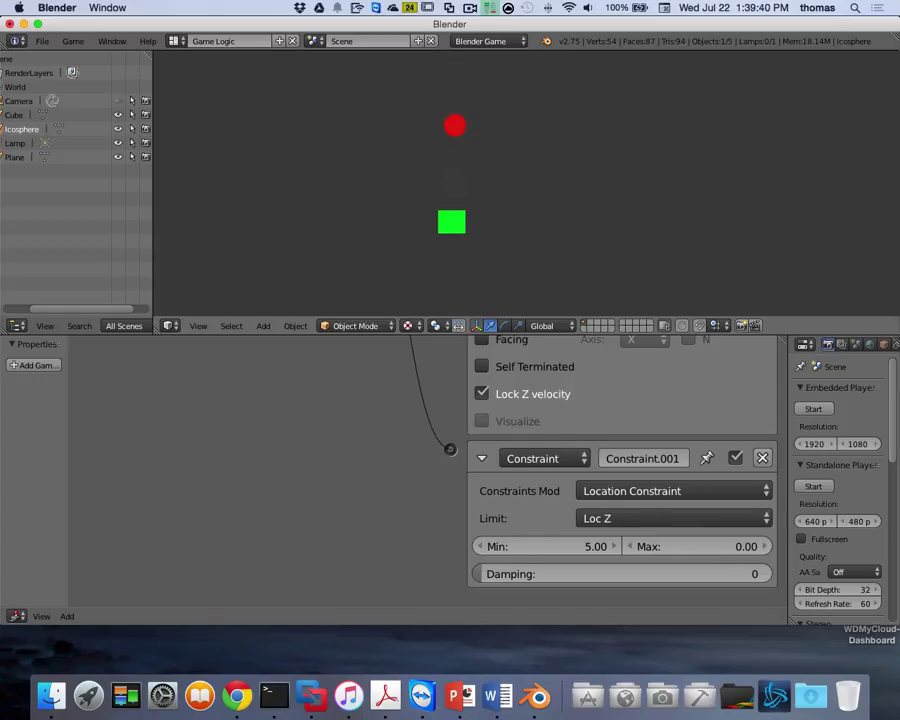
{"action": "key", "text": "Escape"}
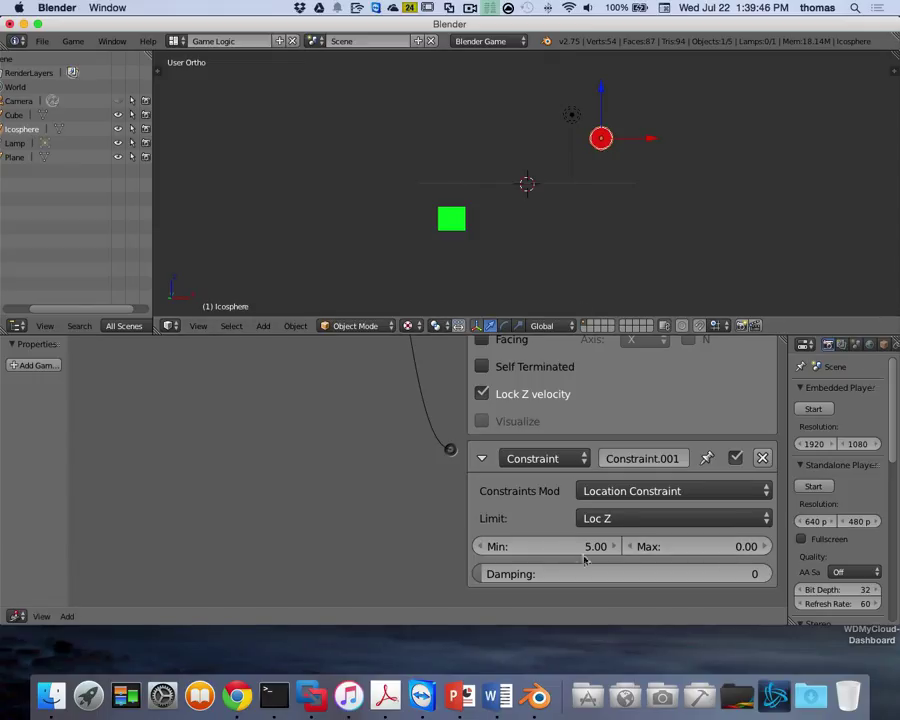
Step: Set the Loc Z constraint's Max to 10 and test-run the game, moving the cube to check the Icosphere's pursuit
{"action": "left_click", "coordinate": [747, 546]}
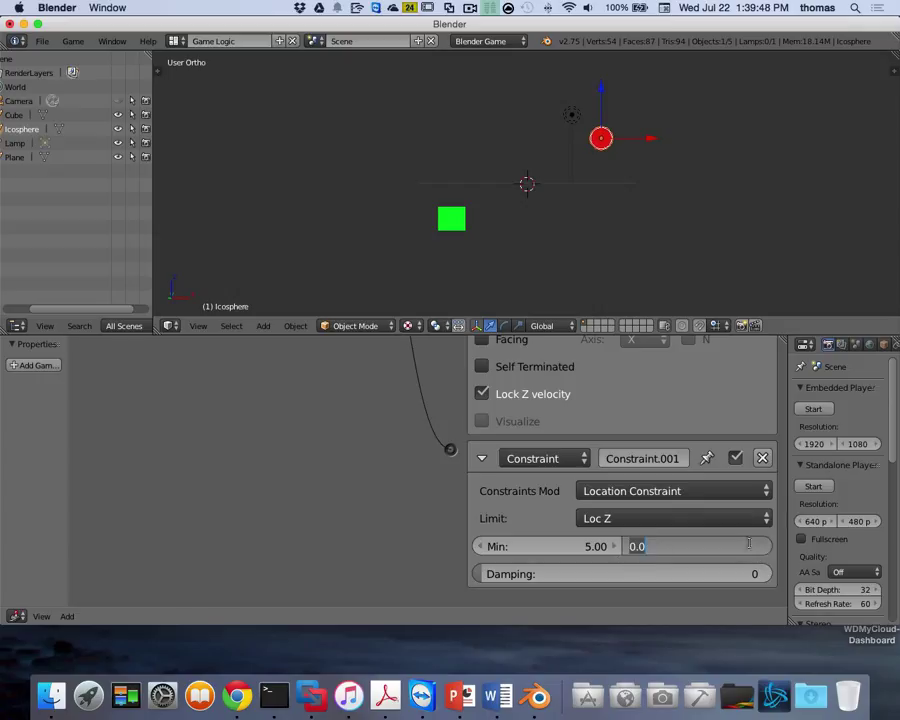
{"action": "type", "text": "10"}
{"action": "key", "text": "Return"}
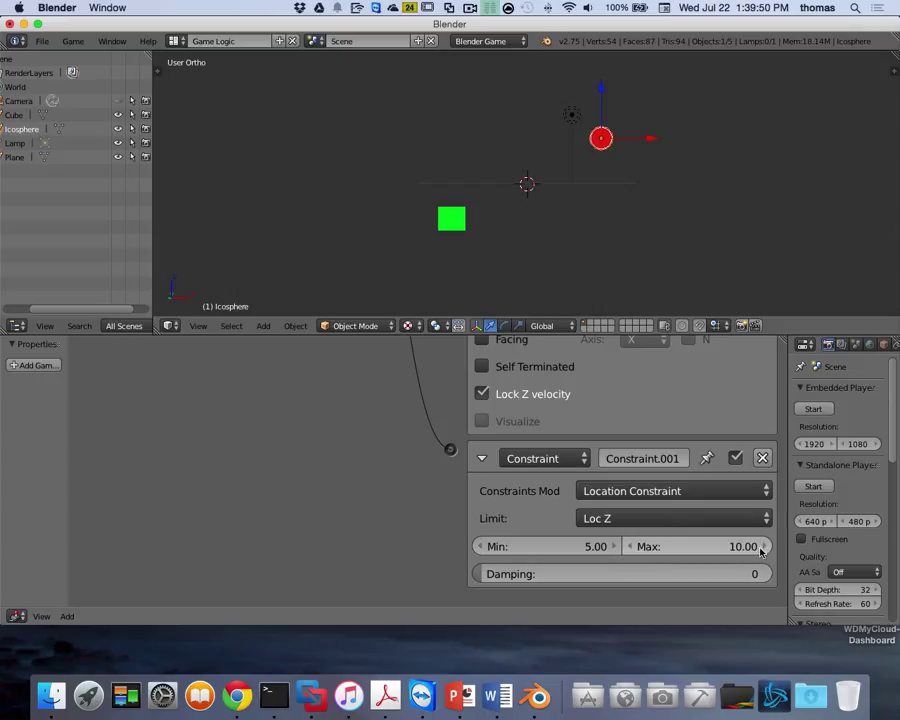
{"action": "key", "text": "p"}
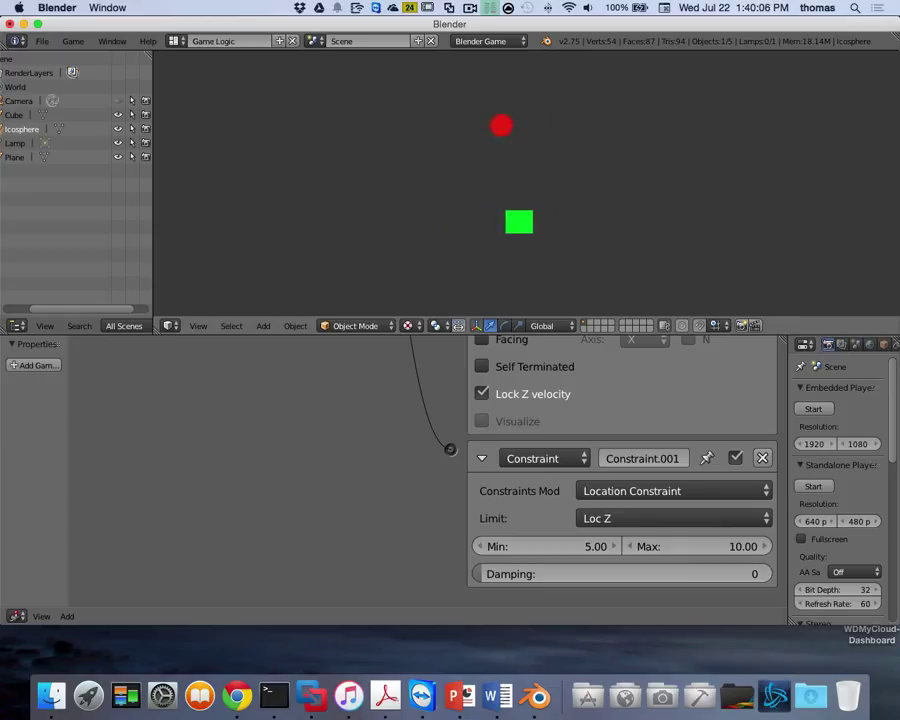
{"action": "key", "text": "Escape"}
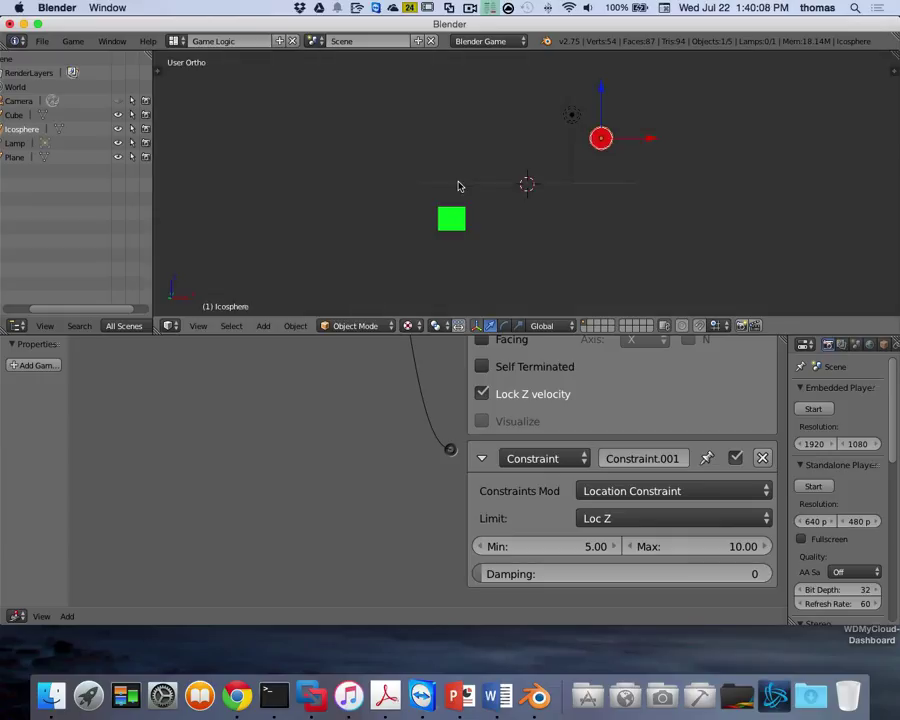